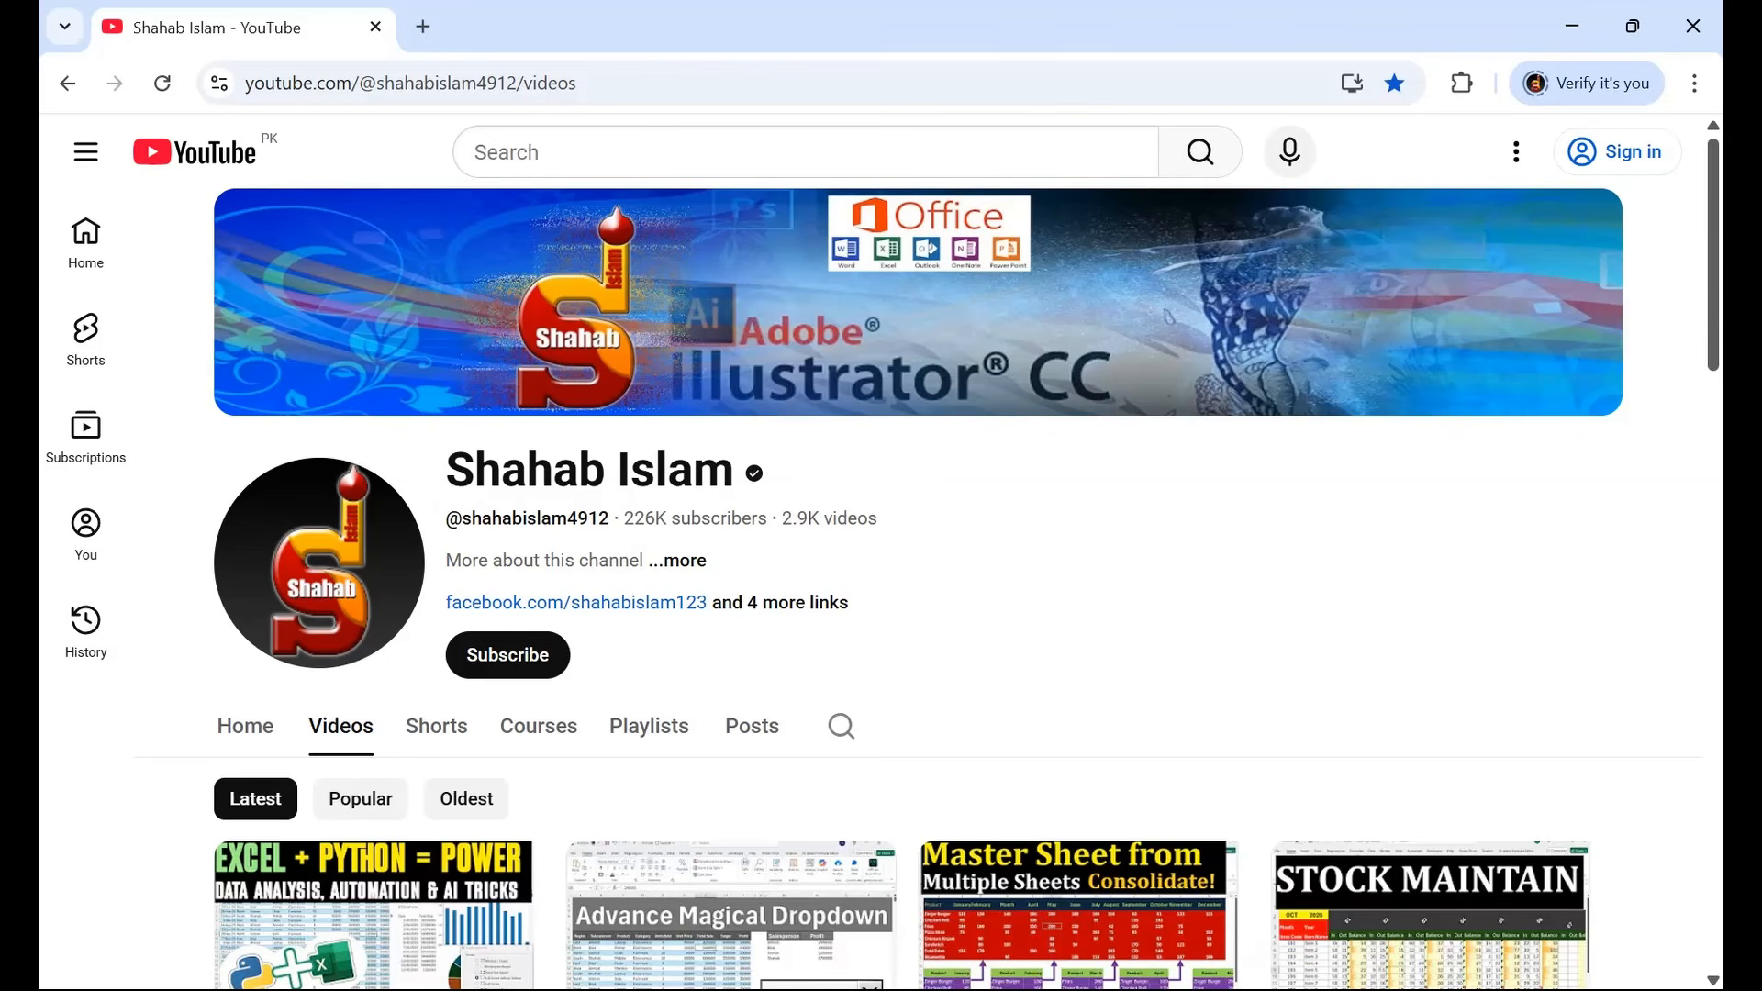
Switch to the Book2 workbook in Excel and compare the DataSheet (3) dashboard with the source data on DataSheet (2).
{"action": "mouse_move", "coordinate": [1262, 987]}
{"action": "left_click", "coordinate": [1261, 886]}
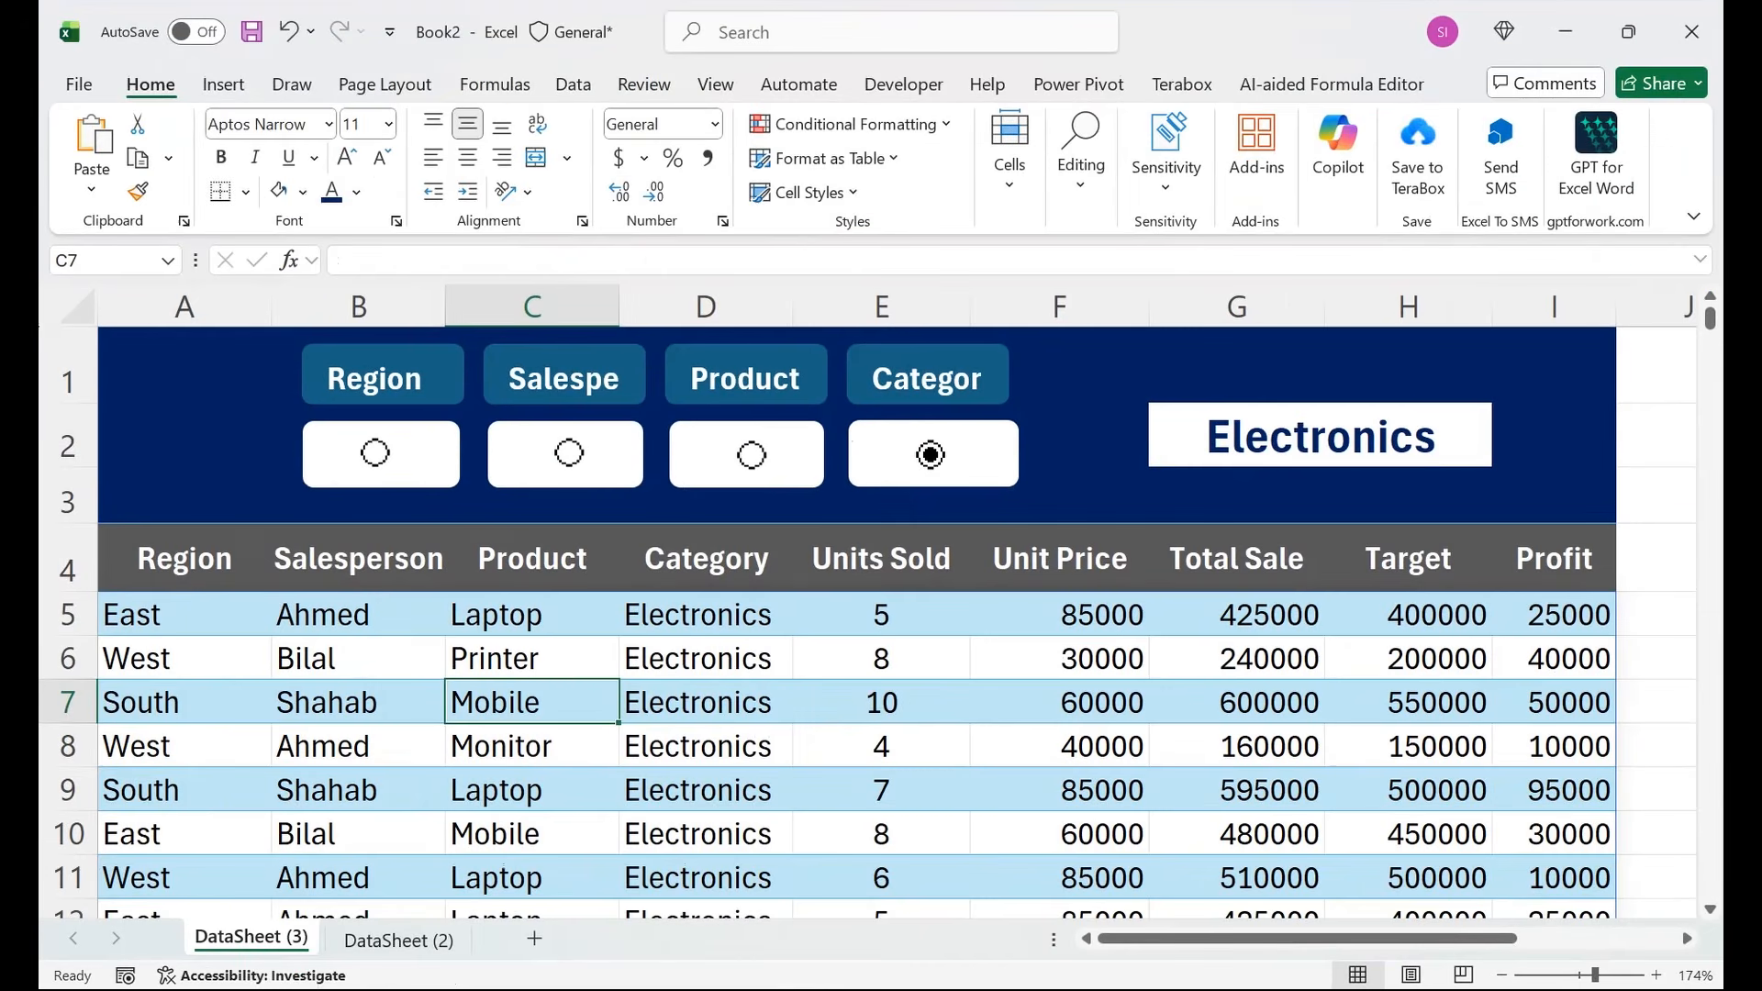
{"action": "left_click", "coordinate": [185, 559]}
{"action": "left_click", "coordinate": [398, 940]}
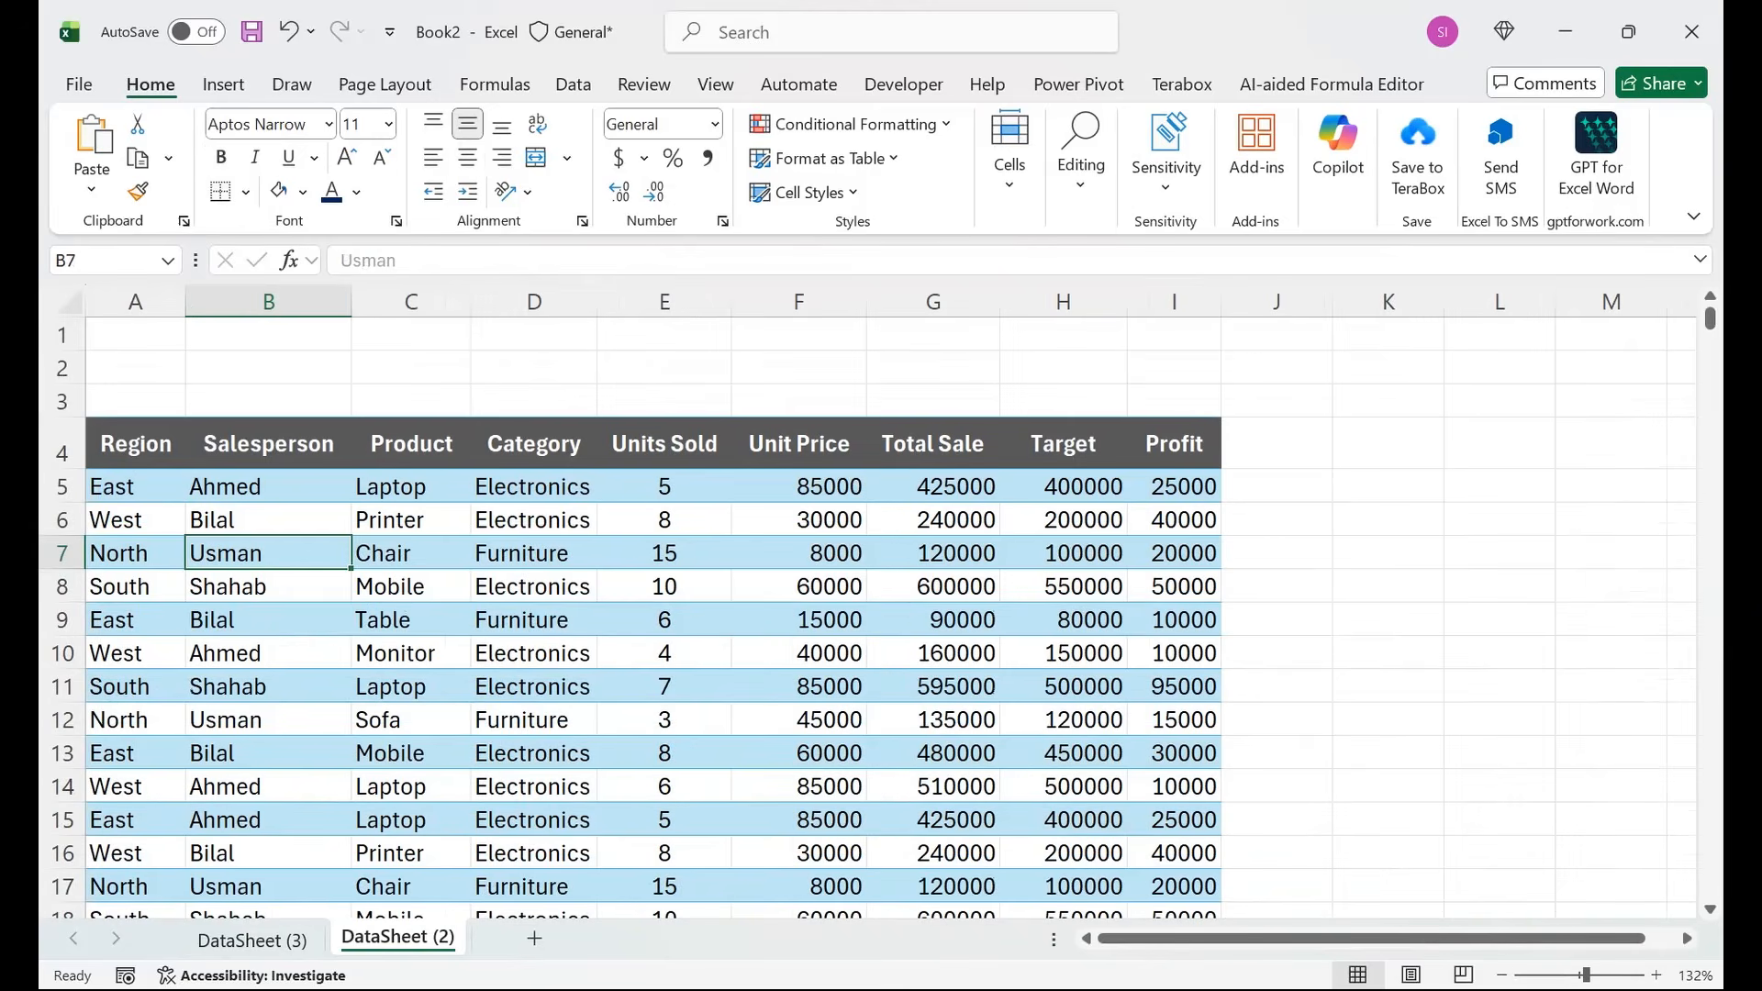
{"action": "left_click", "coordinate": [251, 940]}
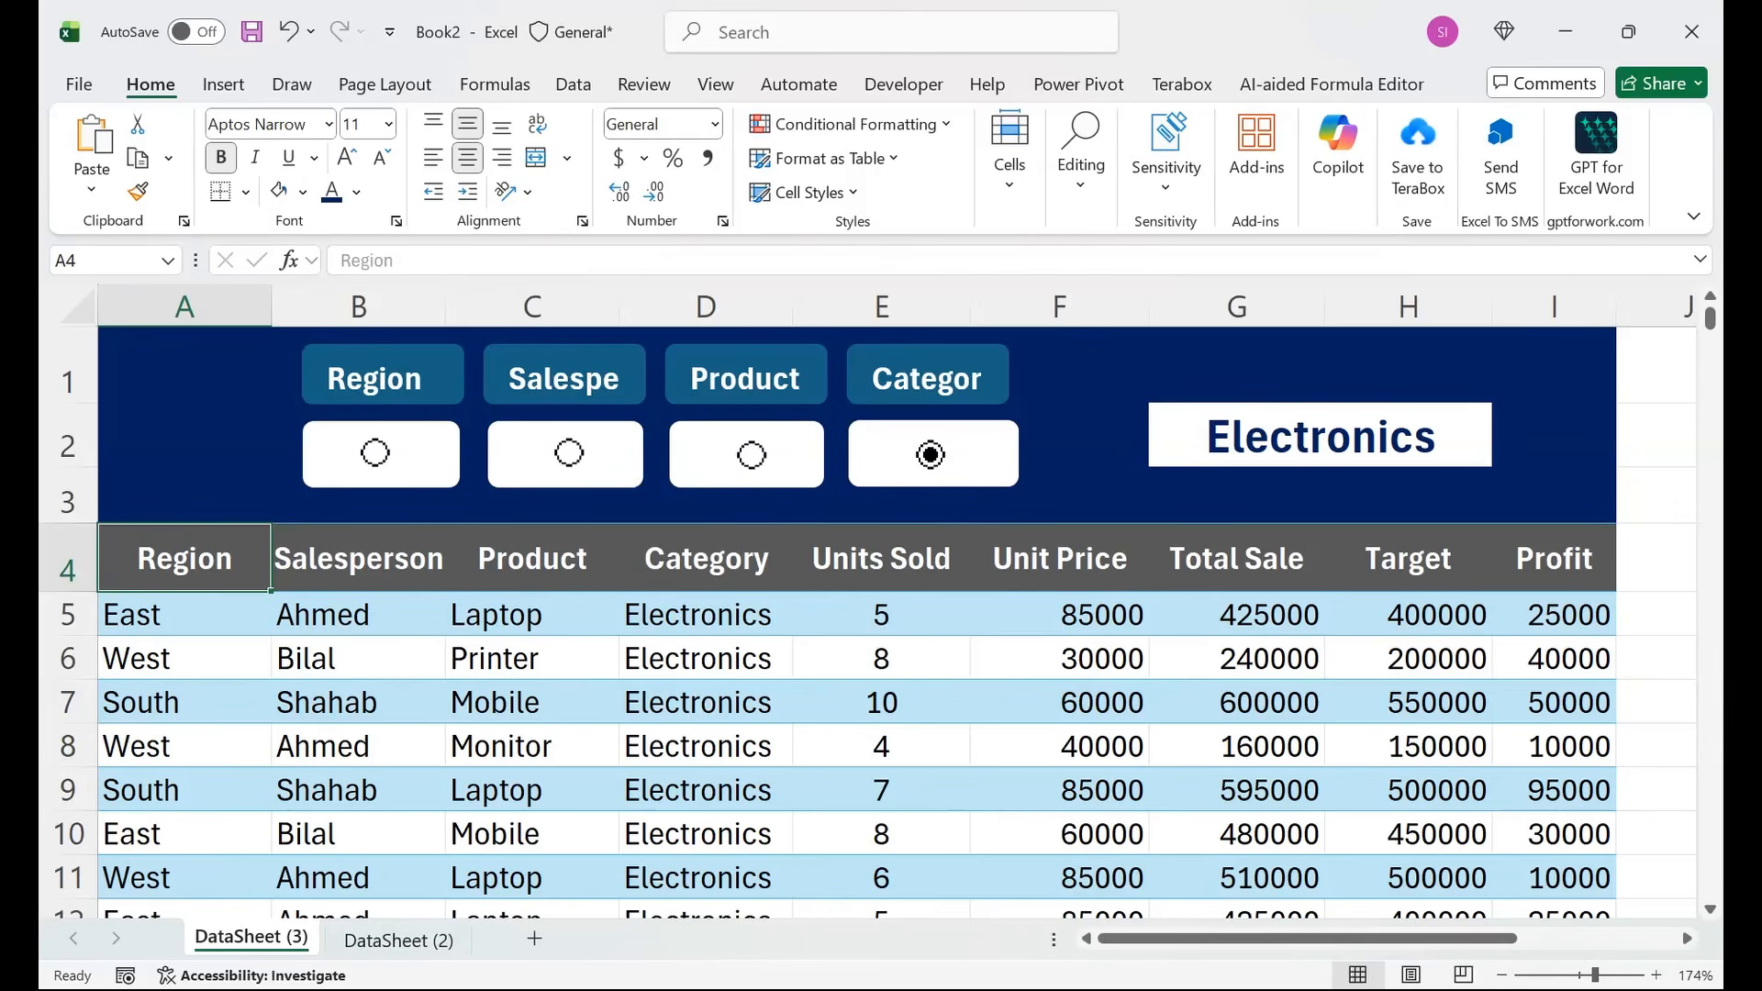
Set the dashboard's filter field to Product and choose Printer as the filter value in G2.
{"action": "left_click", "coordinate": [1320, 436]}
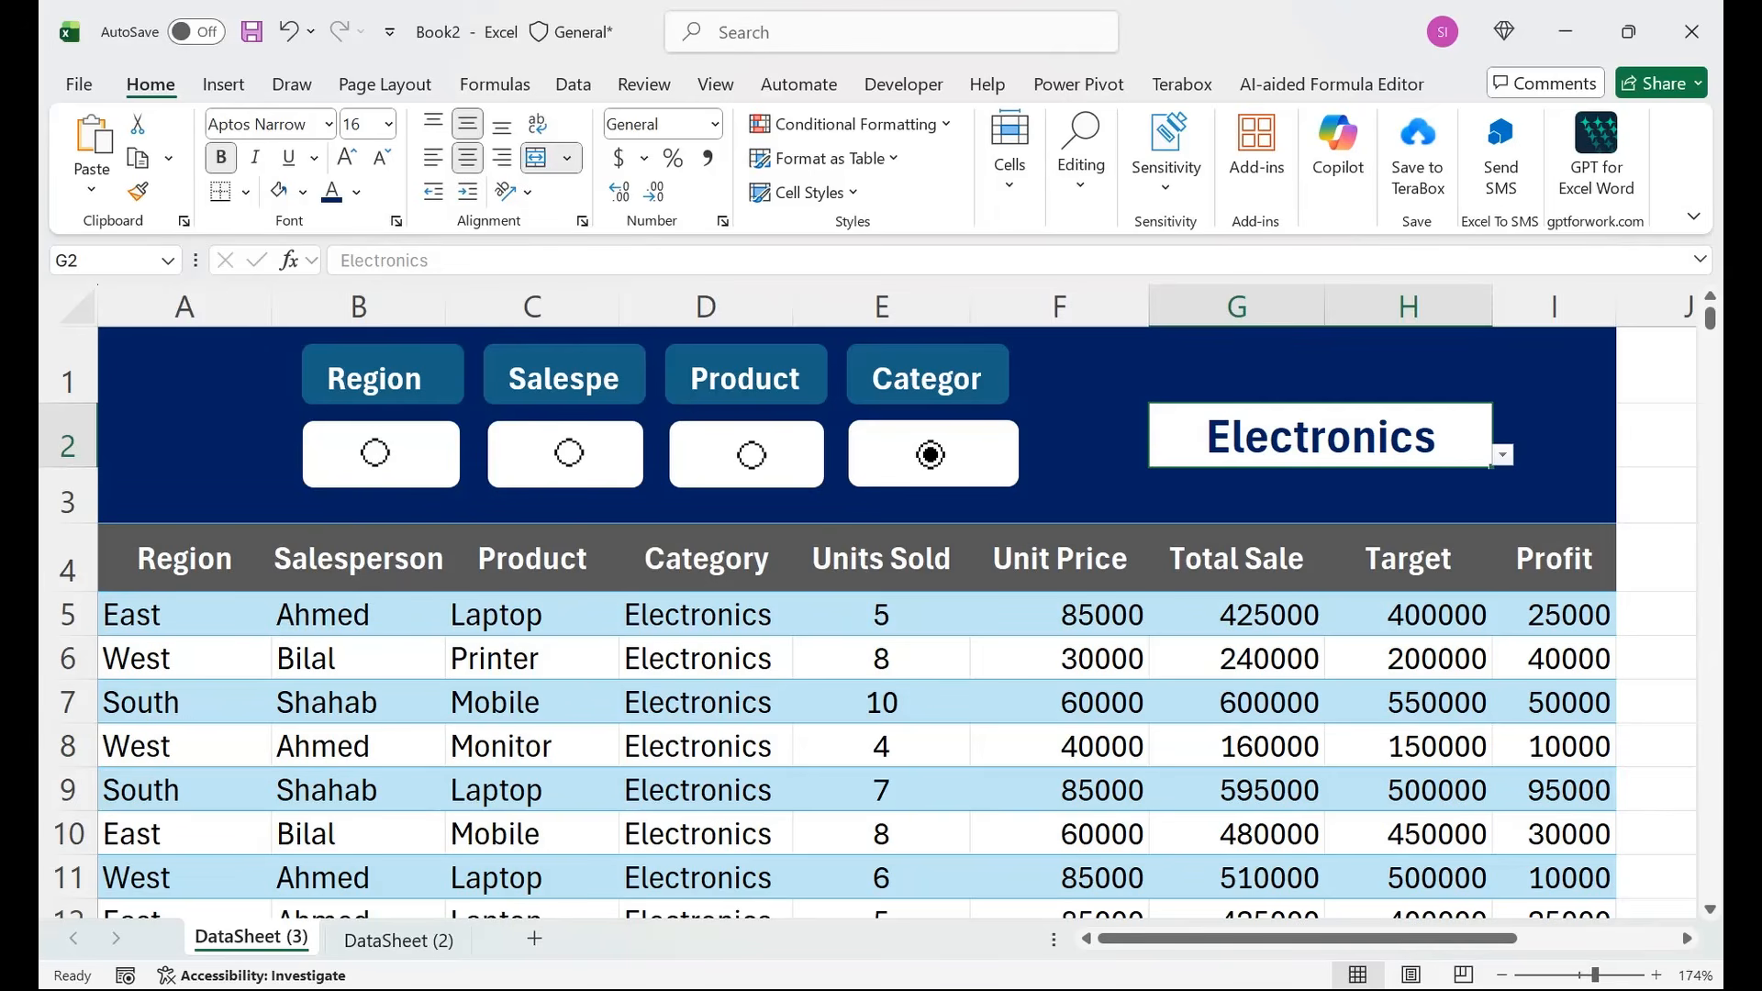
{"action": "left_click", "coordinate": [752, 455]}
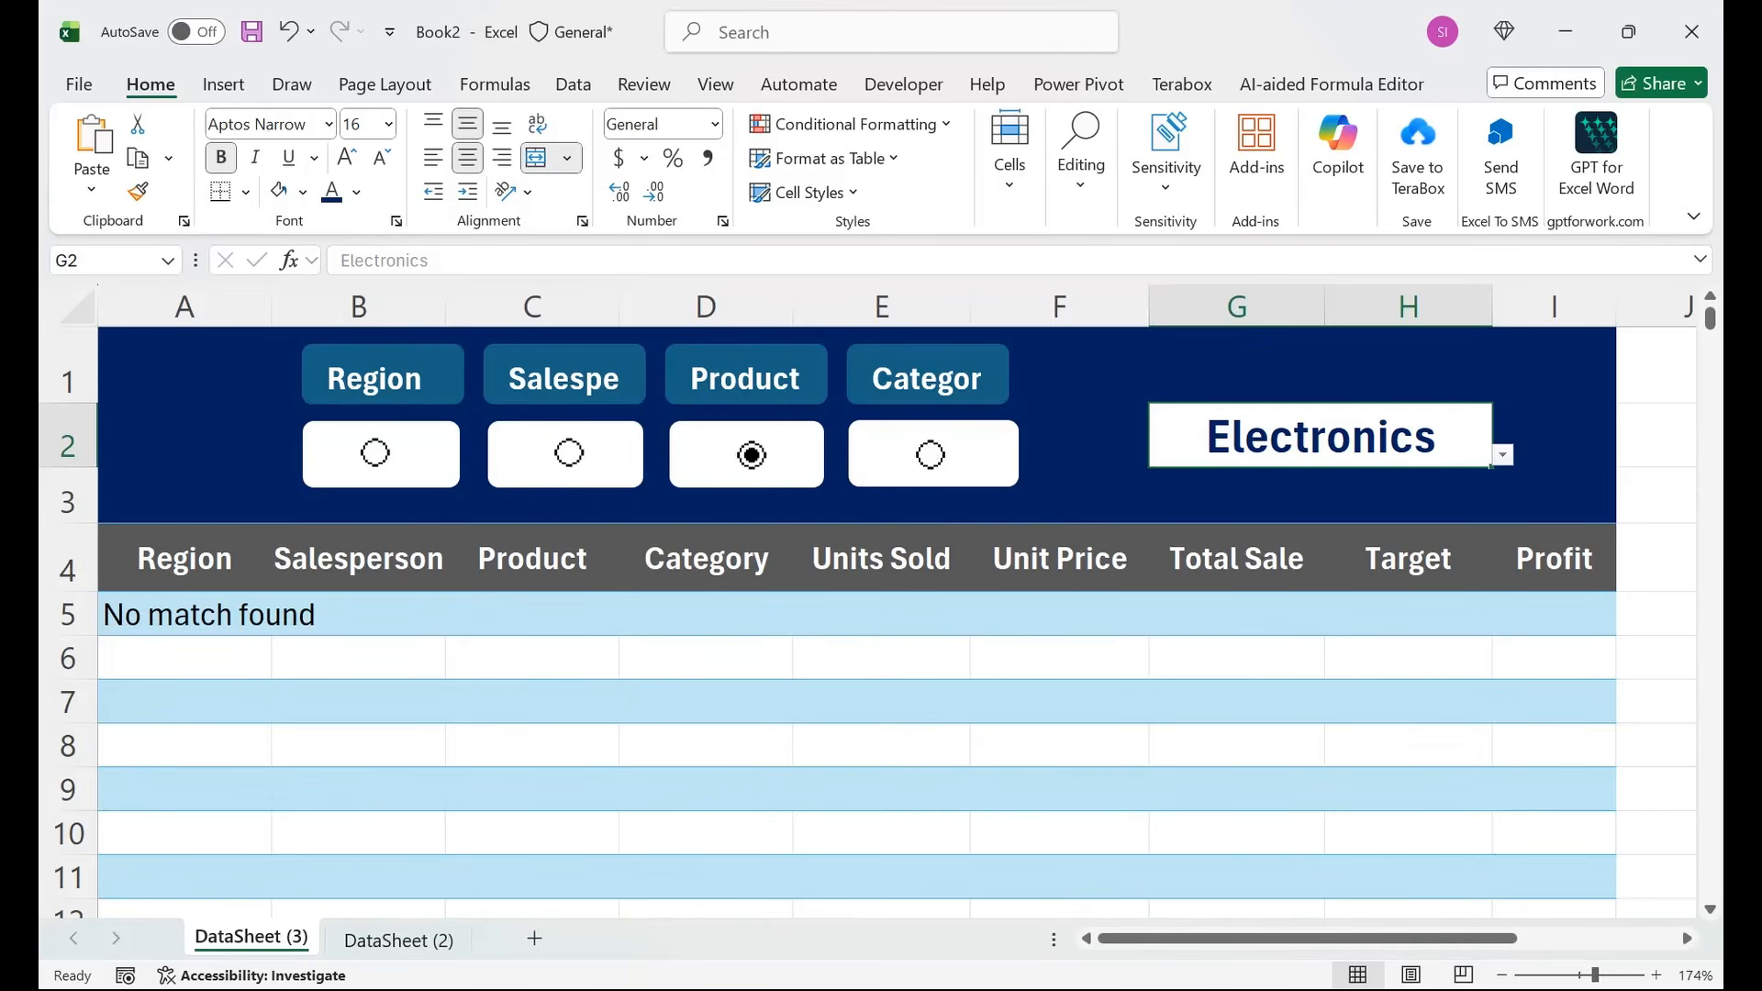
{"action": "left_click", "coordinate": [1503, 455]}
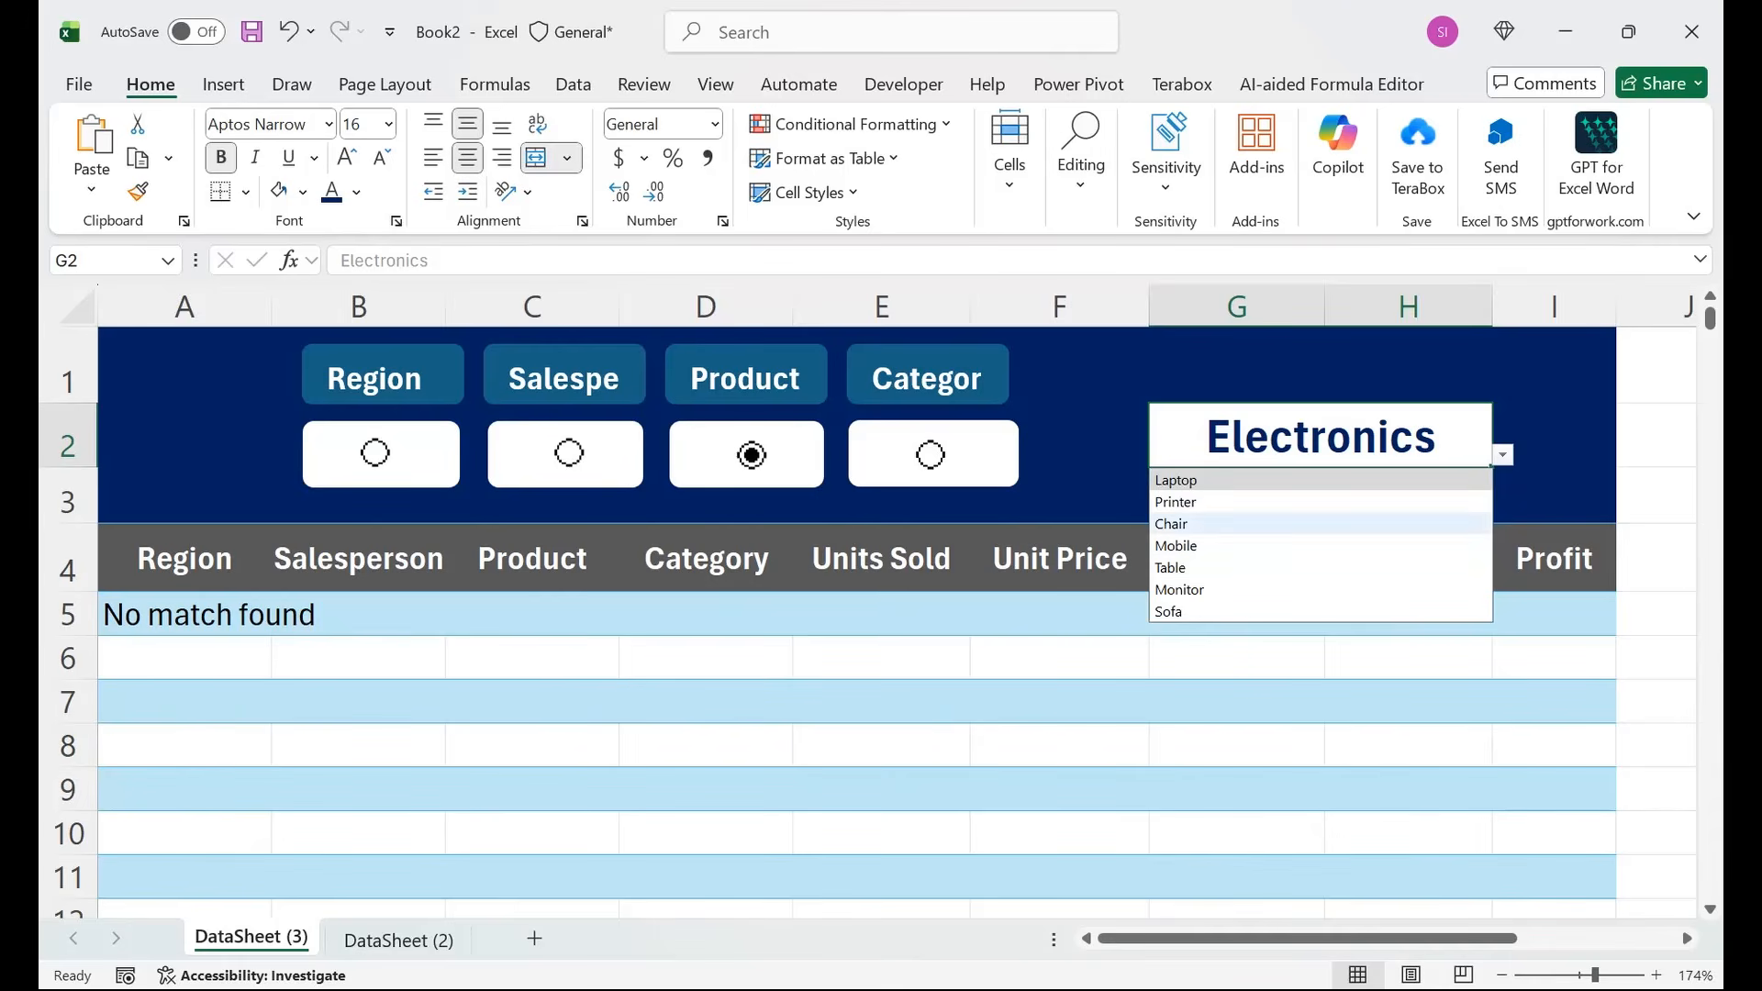
{"action": "key", "text": "Return"}
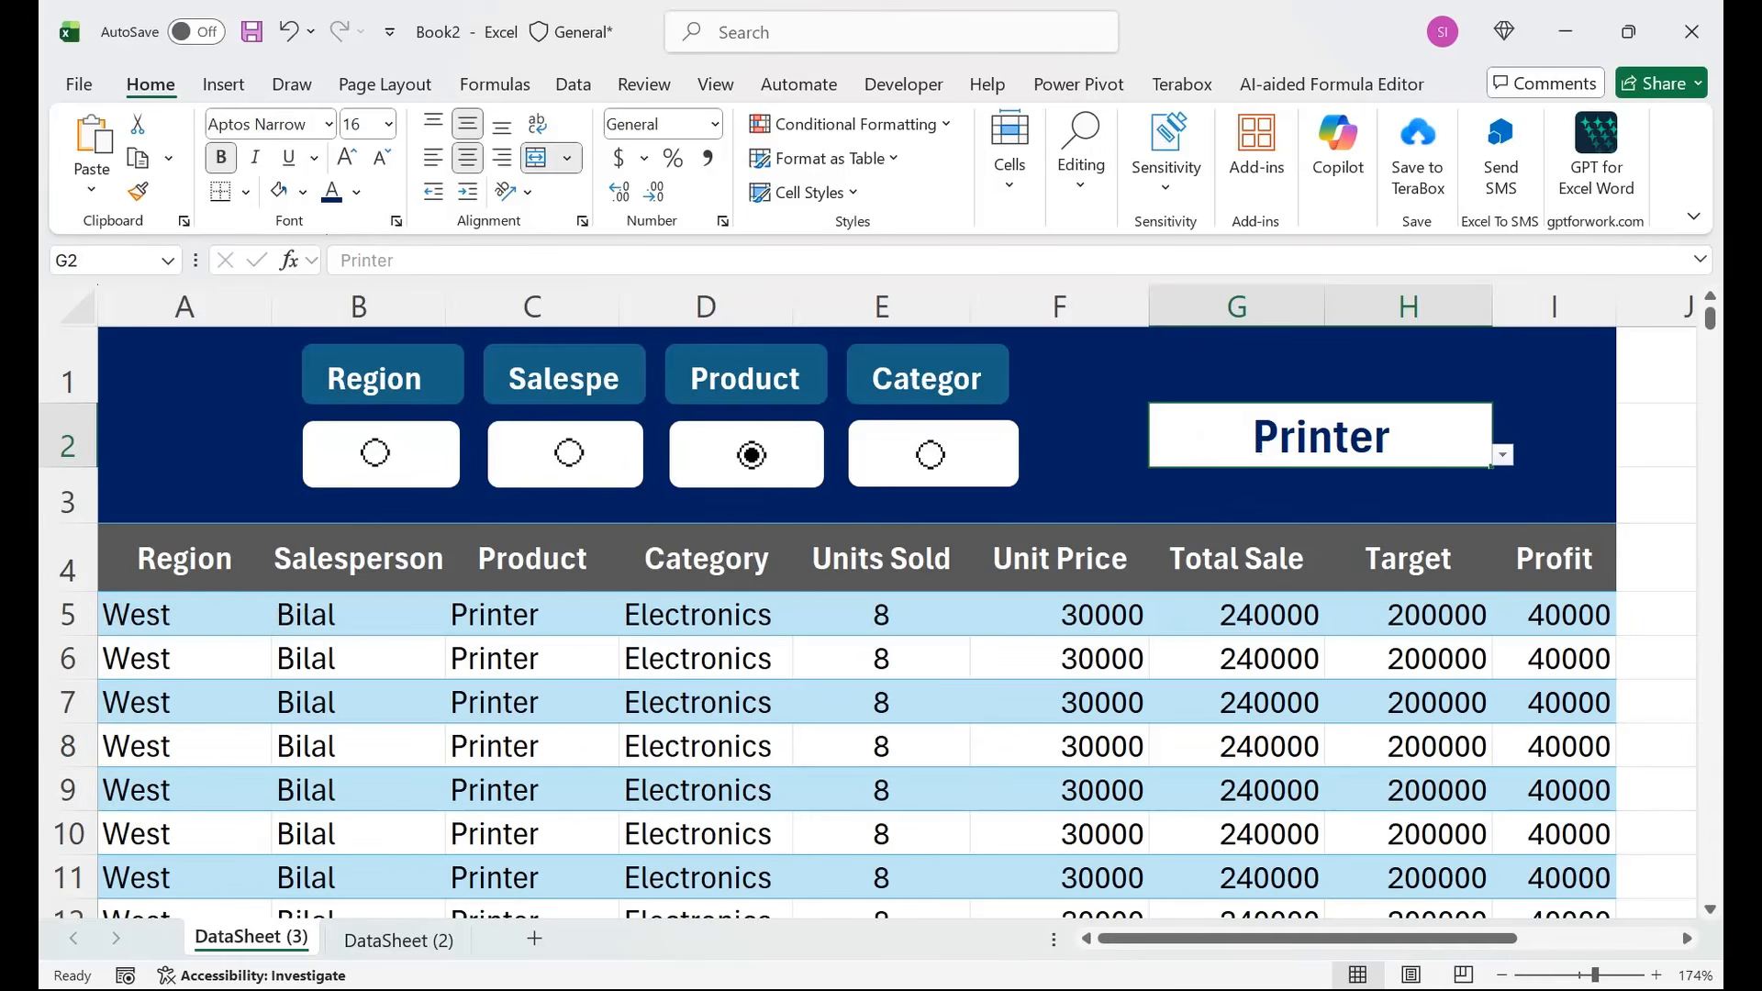
Change the dashboard's filter field to Salesperson and choose the first salesperson listed in G2.
{"action": "left_click", "coordinate": [569, 452]}
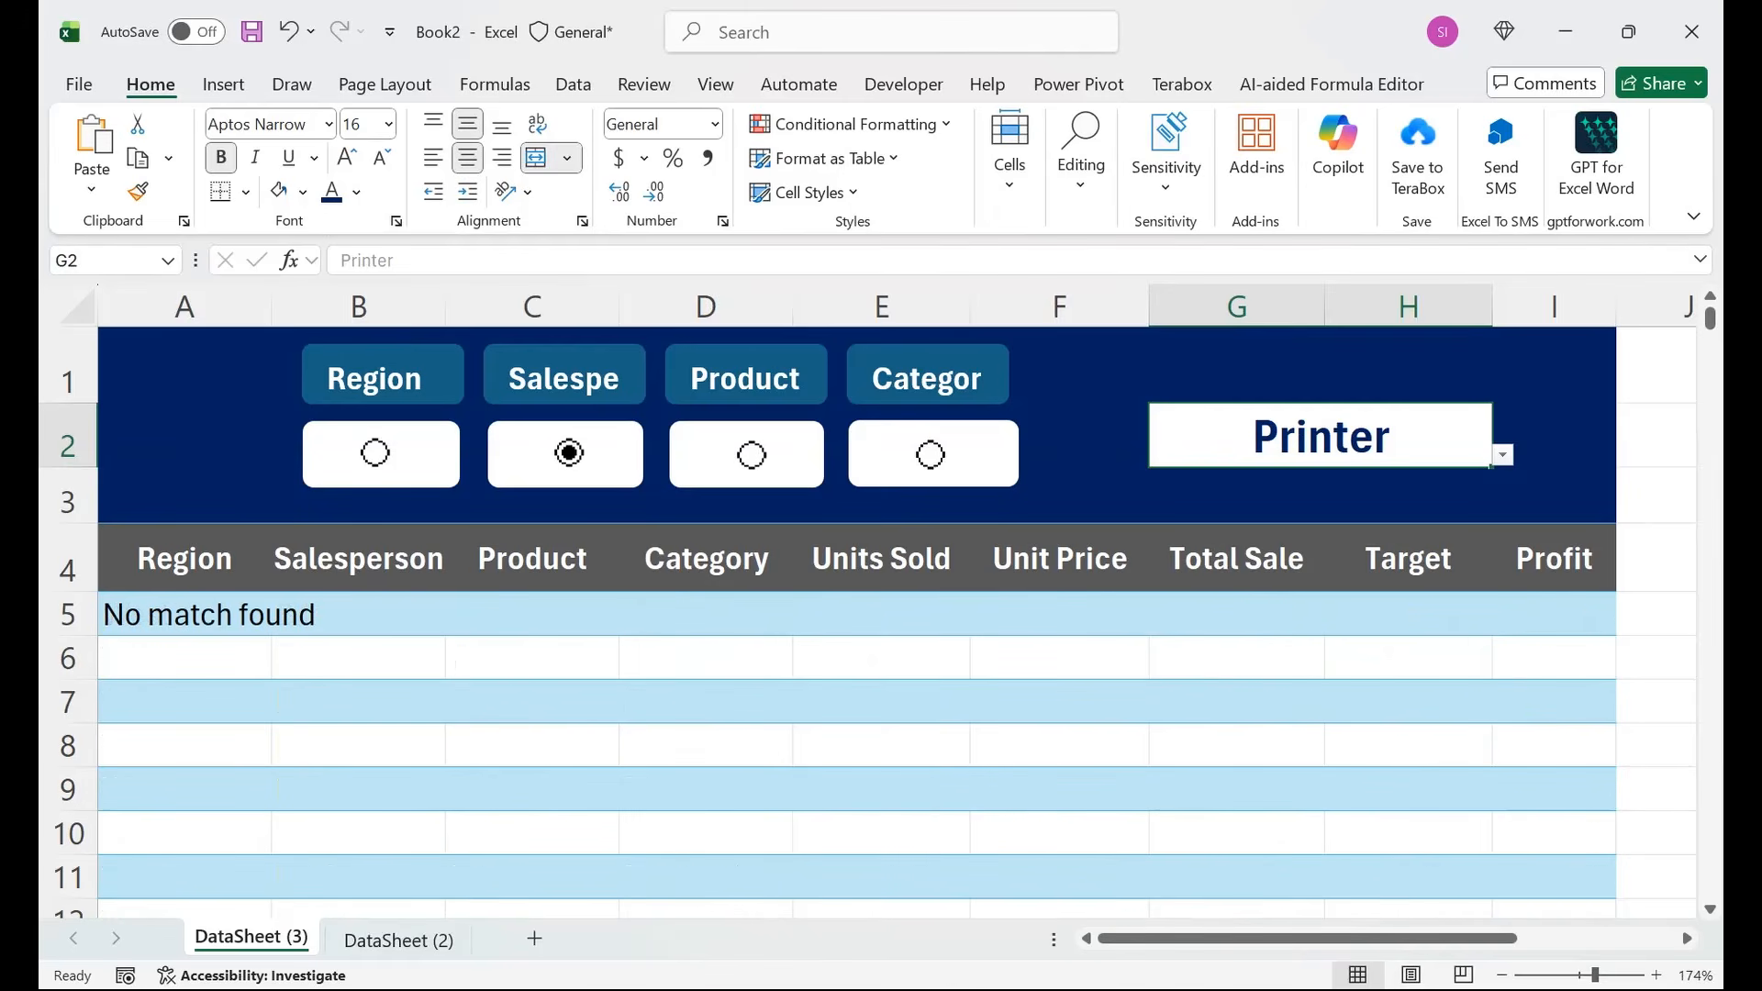
{"action": "key", "text": "alt+Down"}
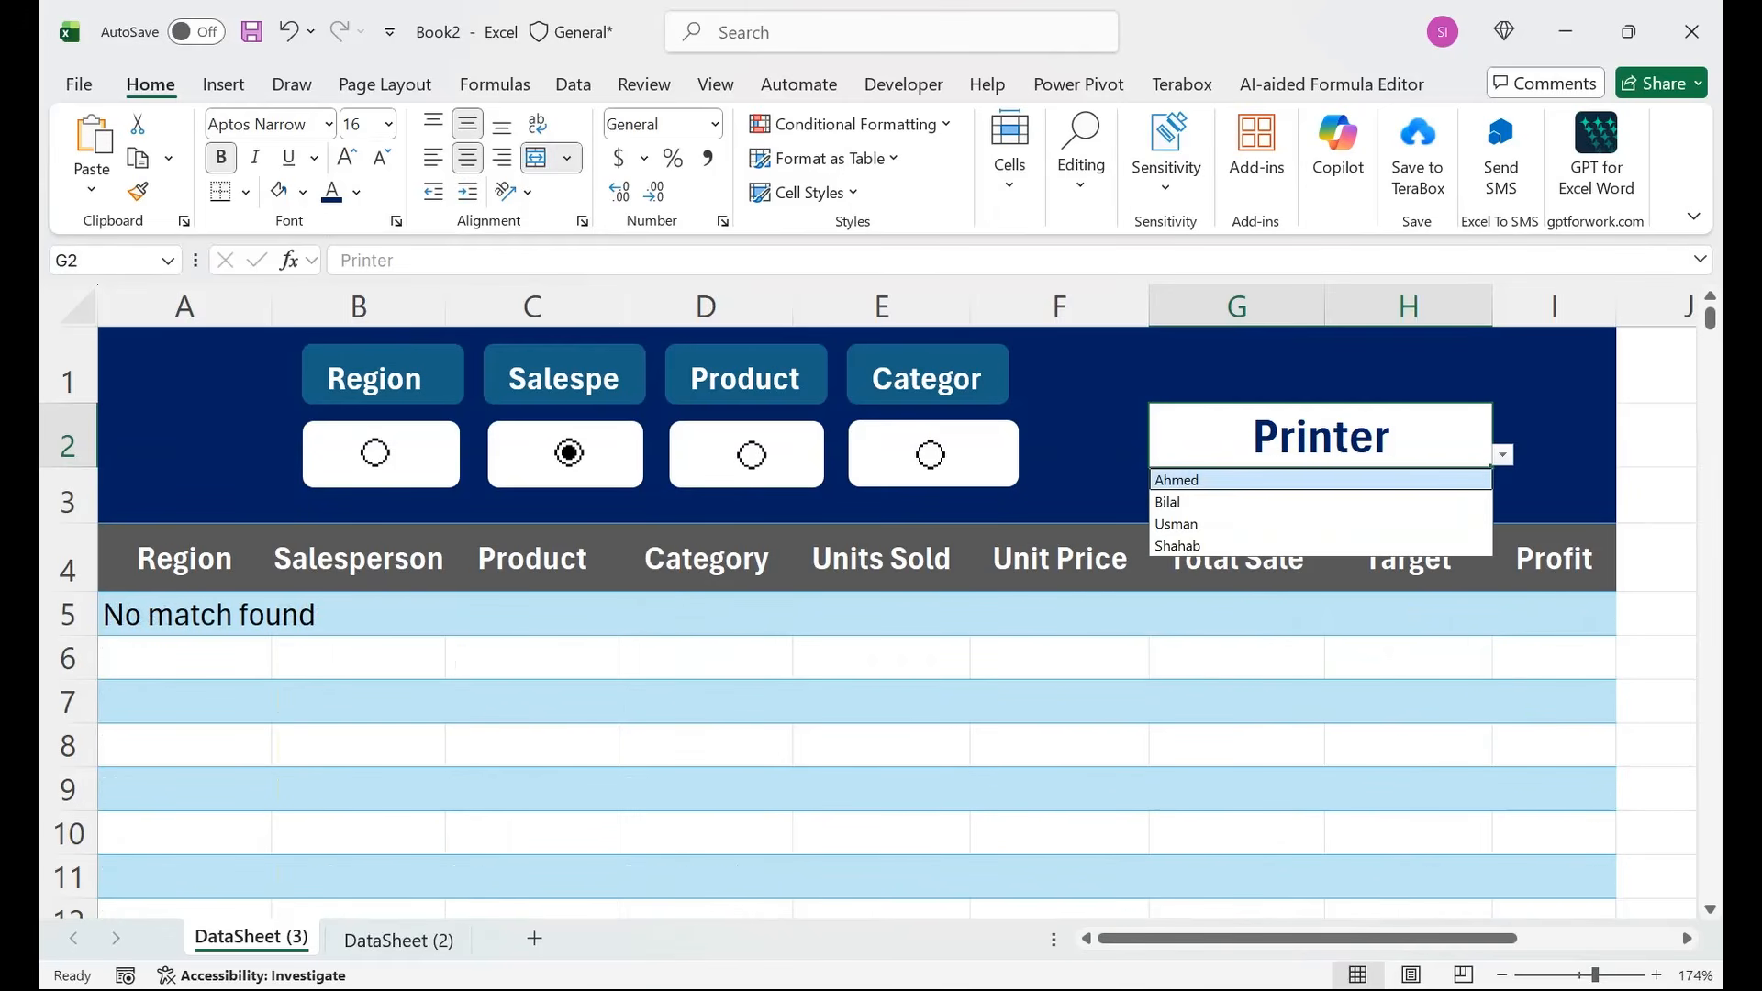
{"action": "key", "text": "Return"}
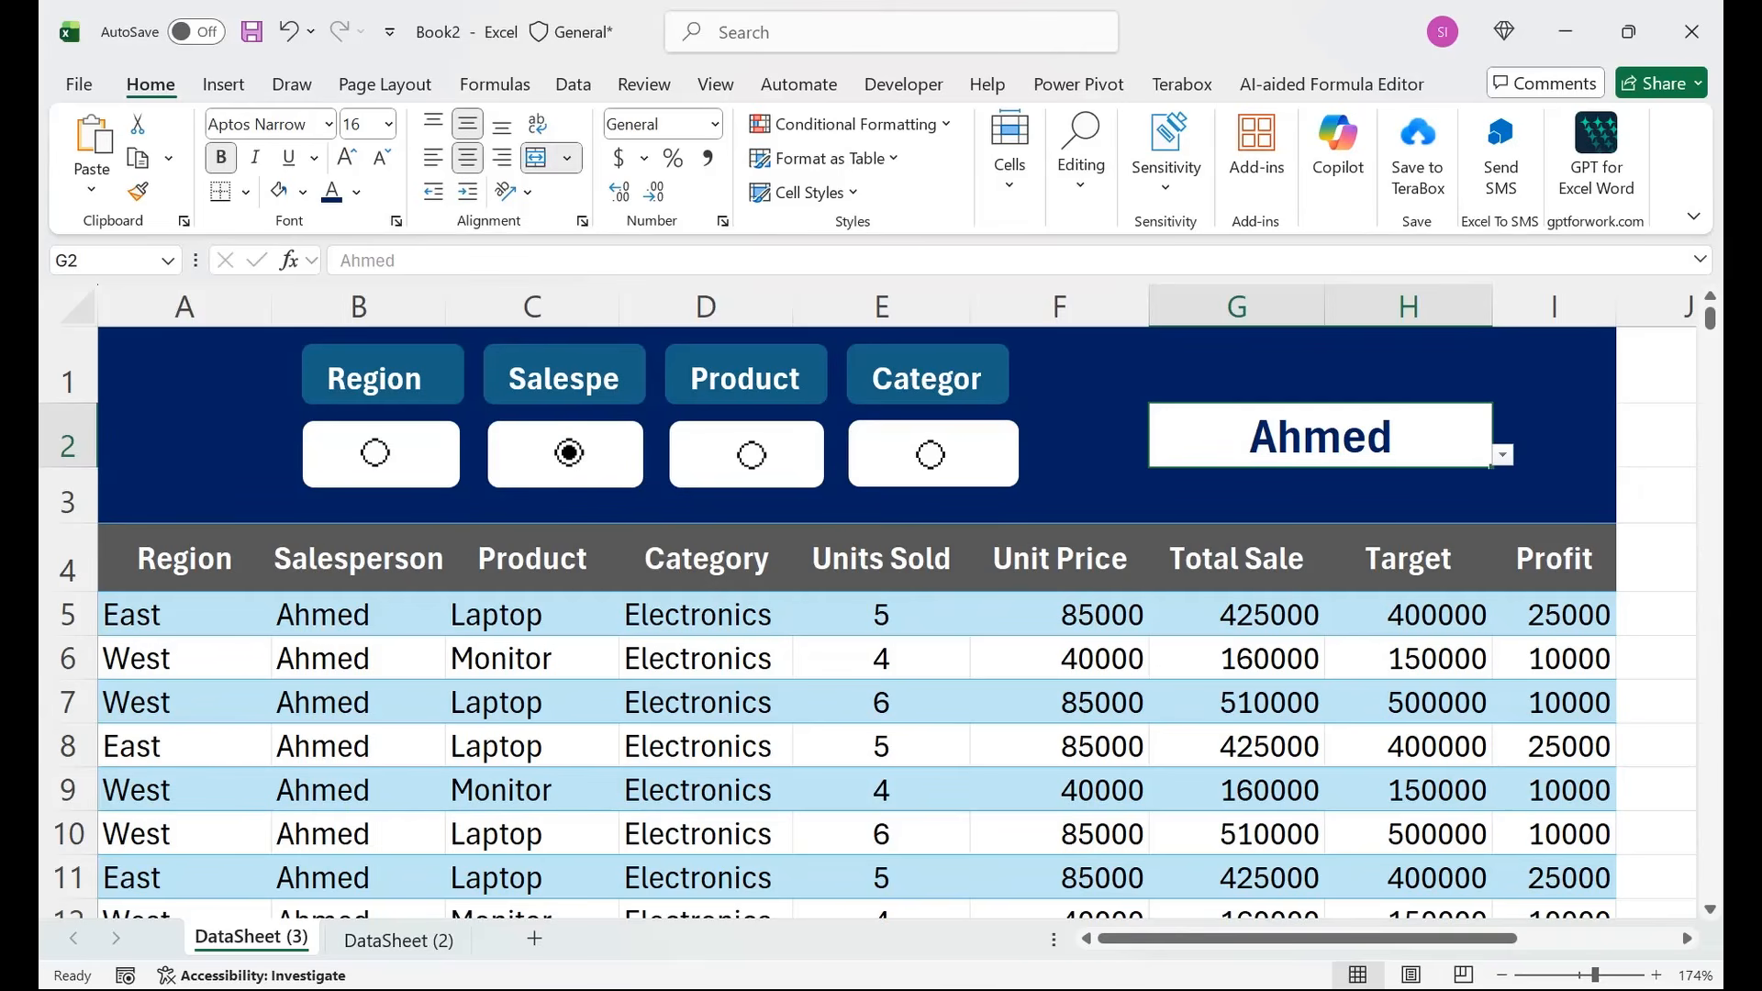
Set the dashboard's filter field to Region and choose North as the filter value in G2.
{"action": "left_click", "coordinate": [376, 454]}
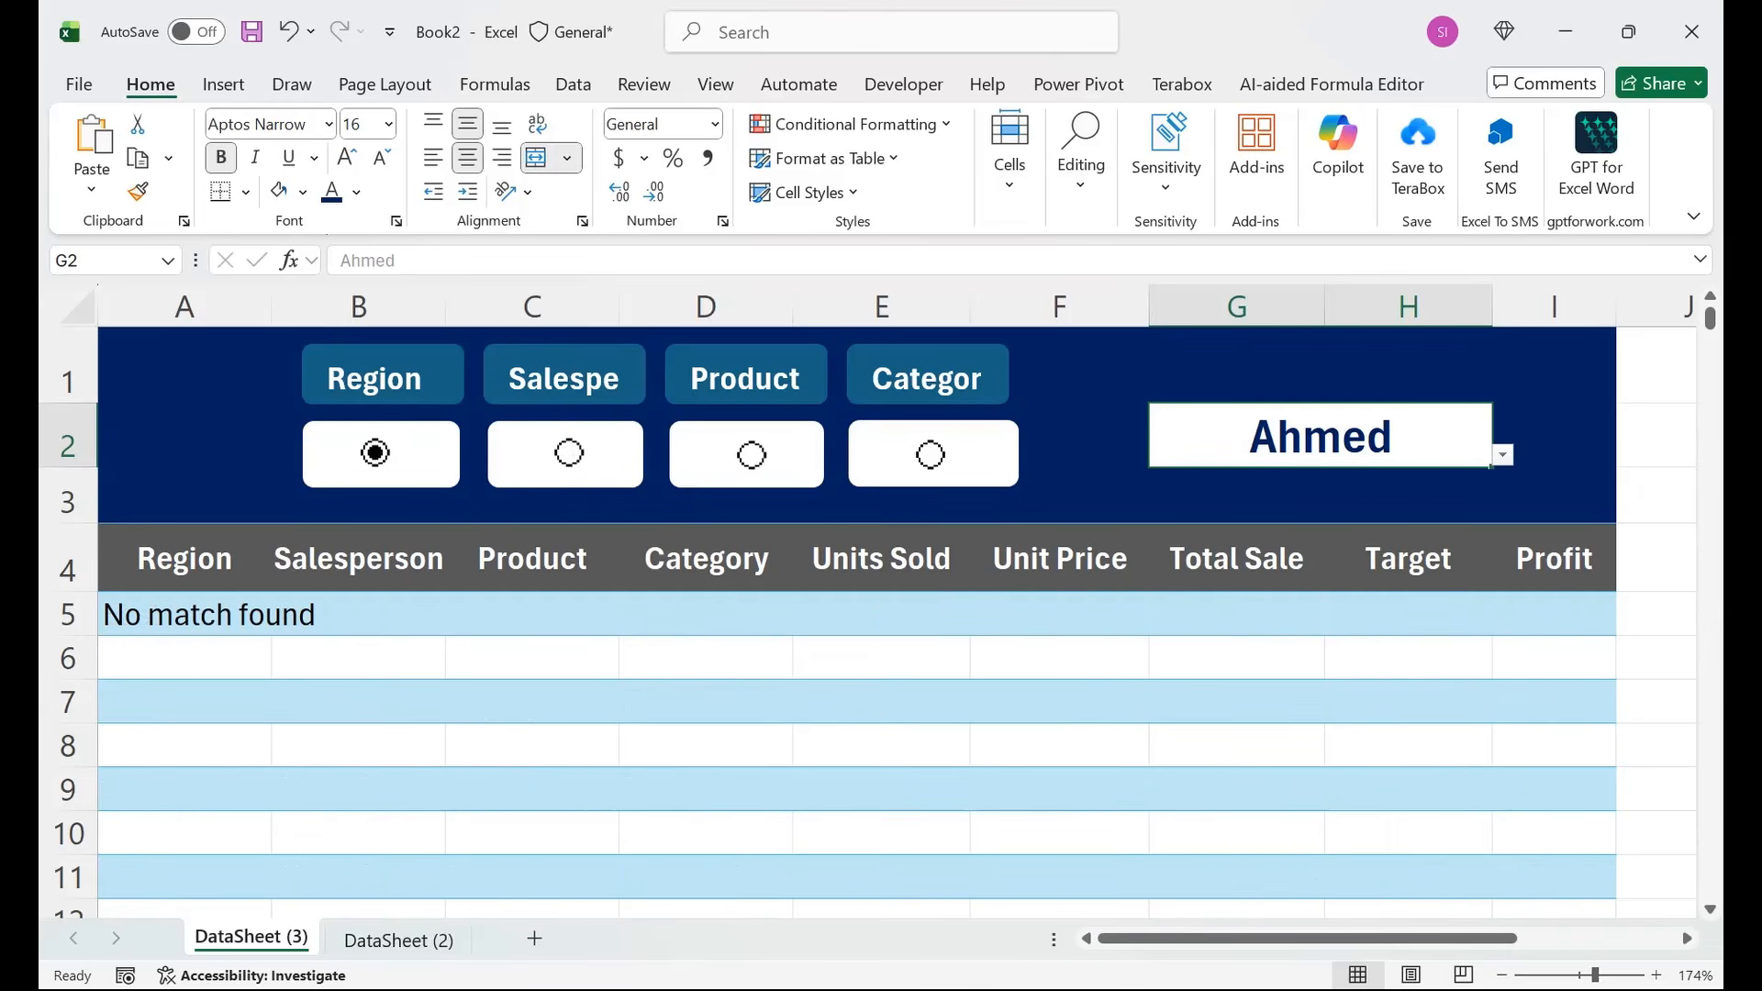
{"action": "left_click", "coordinate": [1502, 456]}
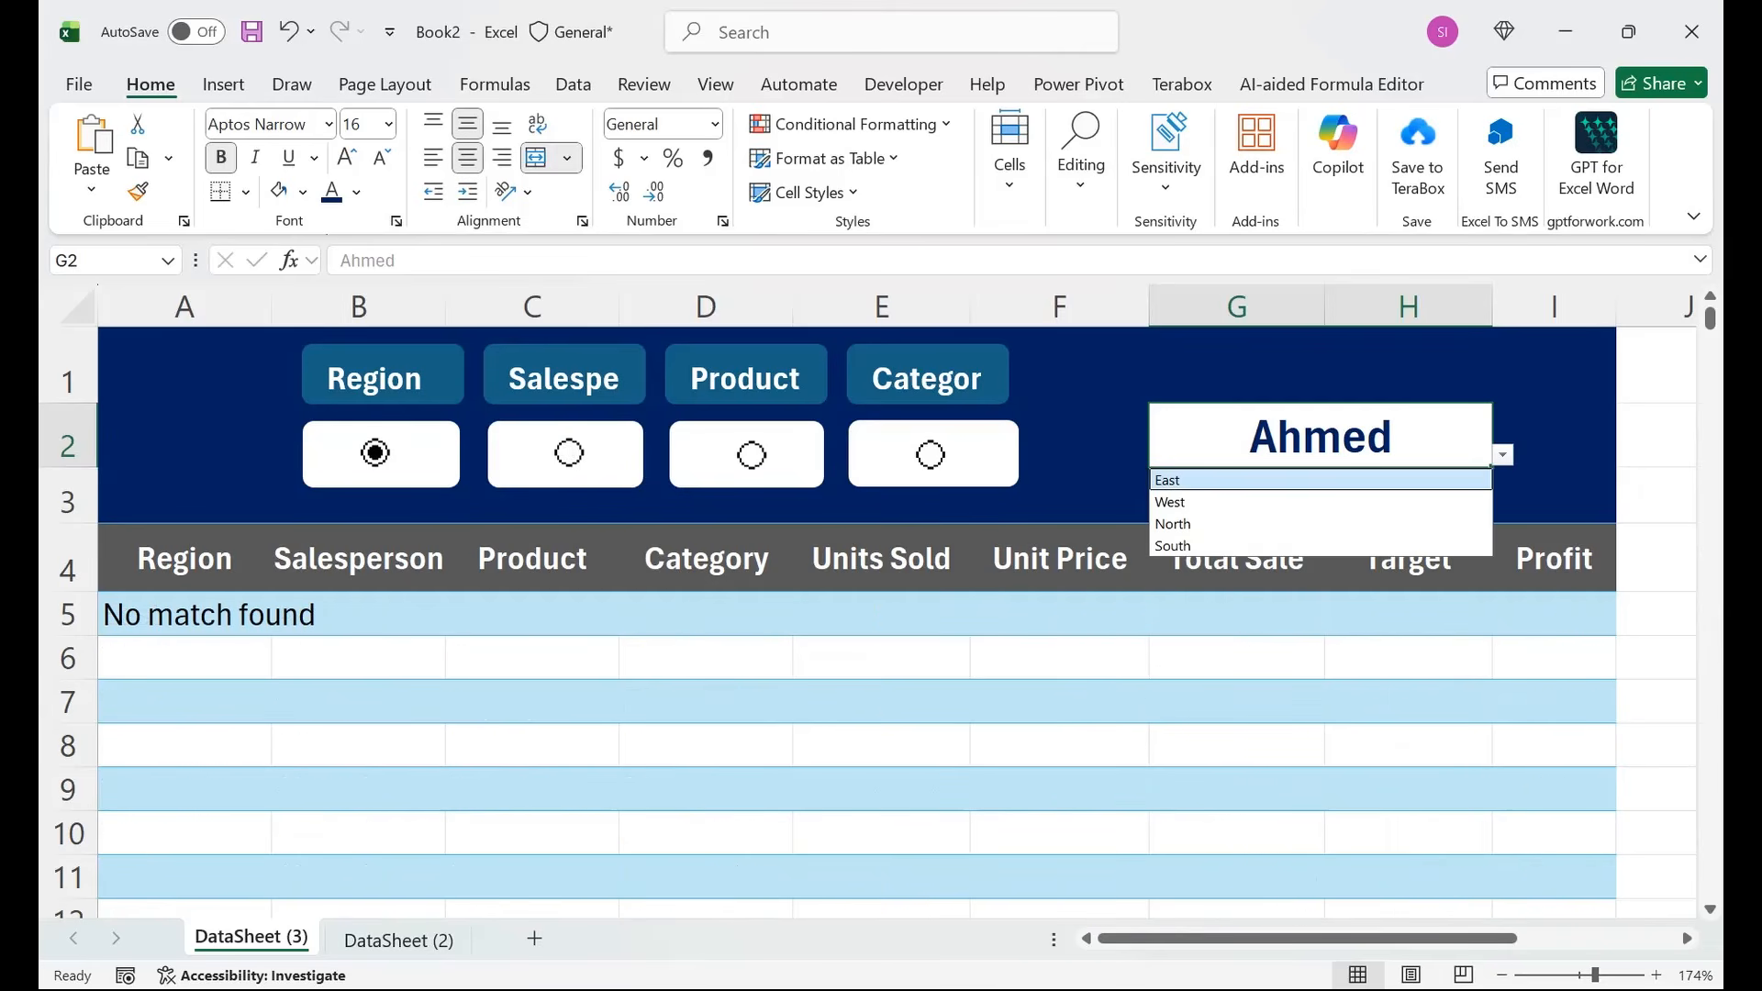
{"action": "left_click", "coordinate": [1173, 523]}
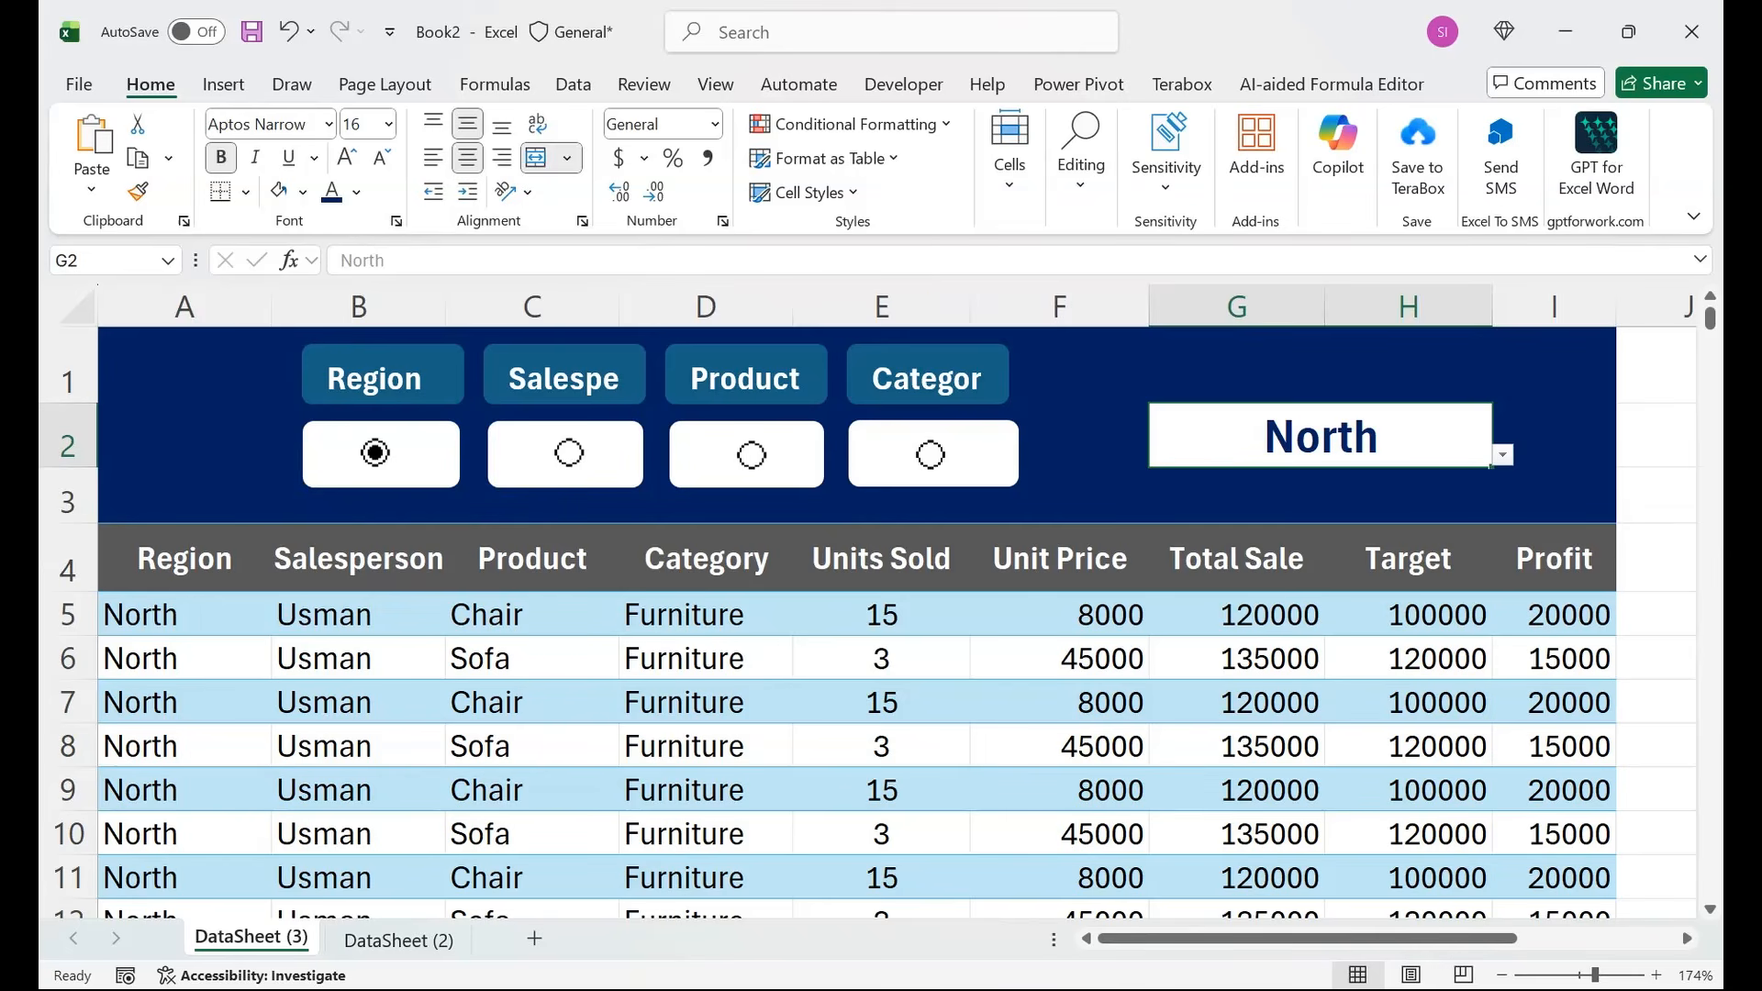
Create a copy of the DataSheet (2) sheet and place it between DataSheet (3) and DataSheet (2).
{"action": "left_click", "coordinate": [431, 938]}
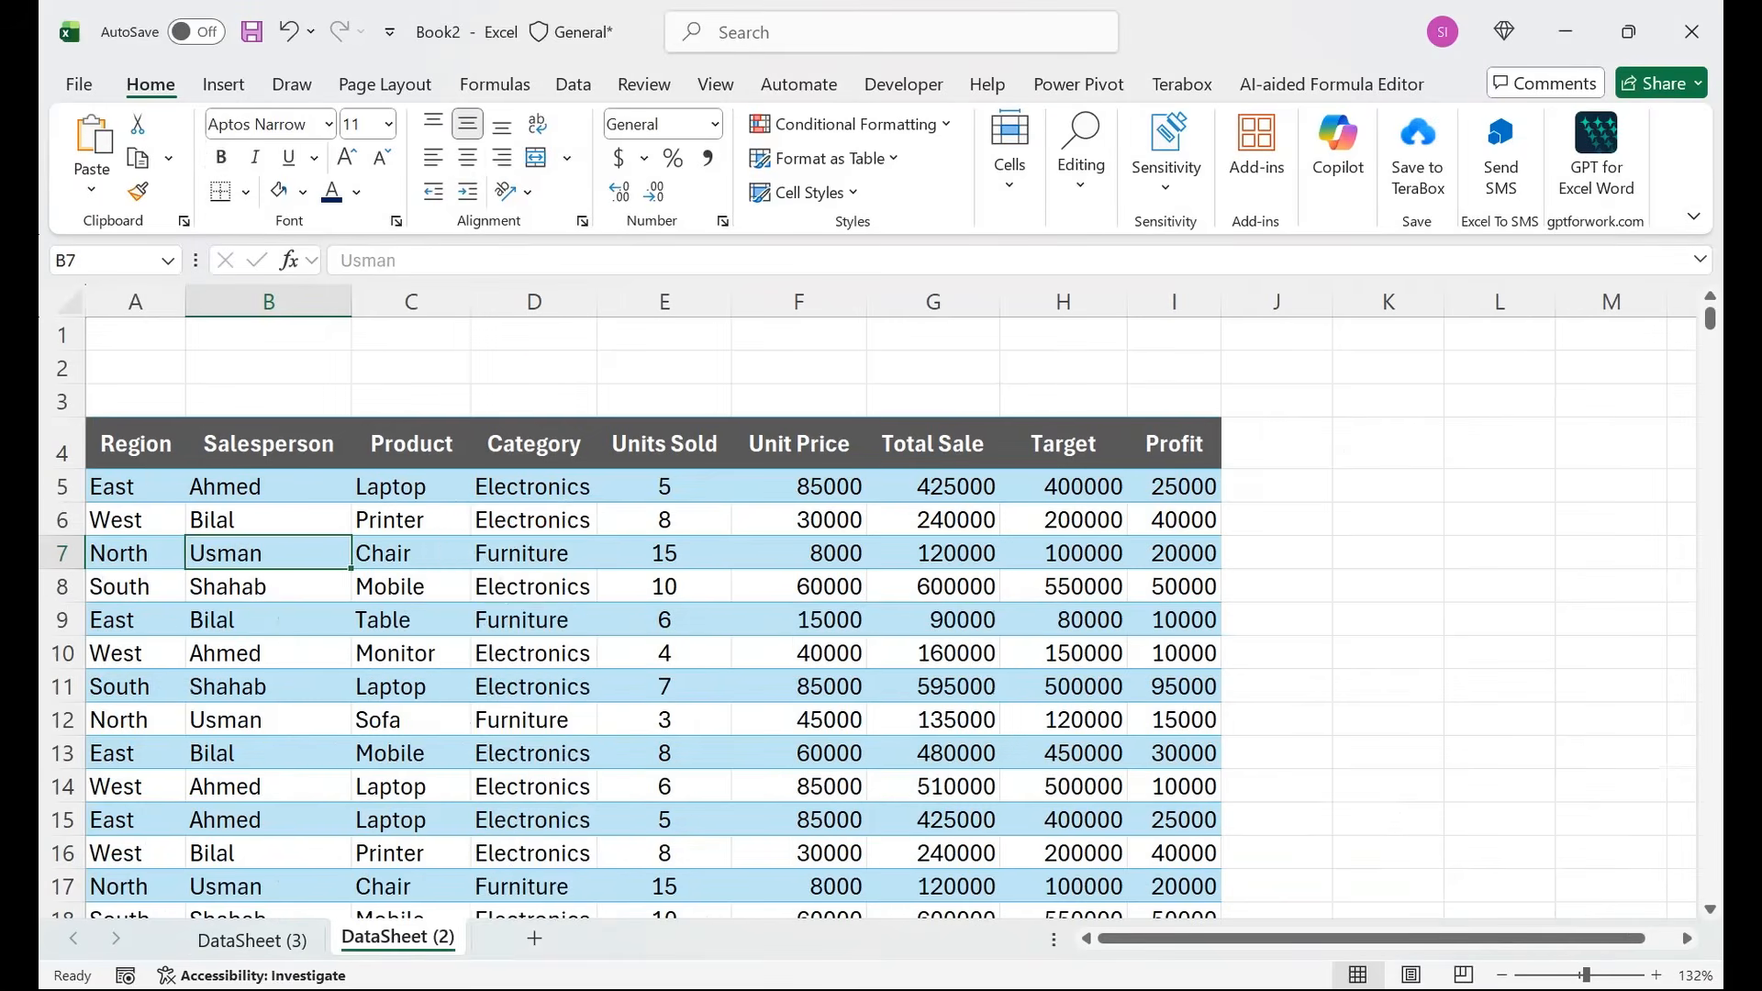
{"action": "right_click", "coordinate": [434, 938]}
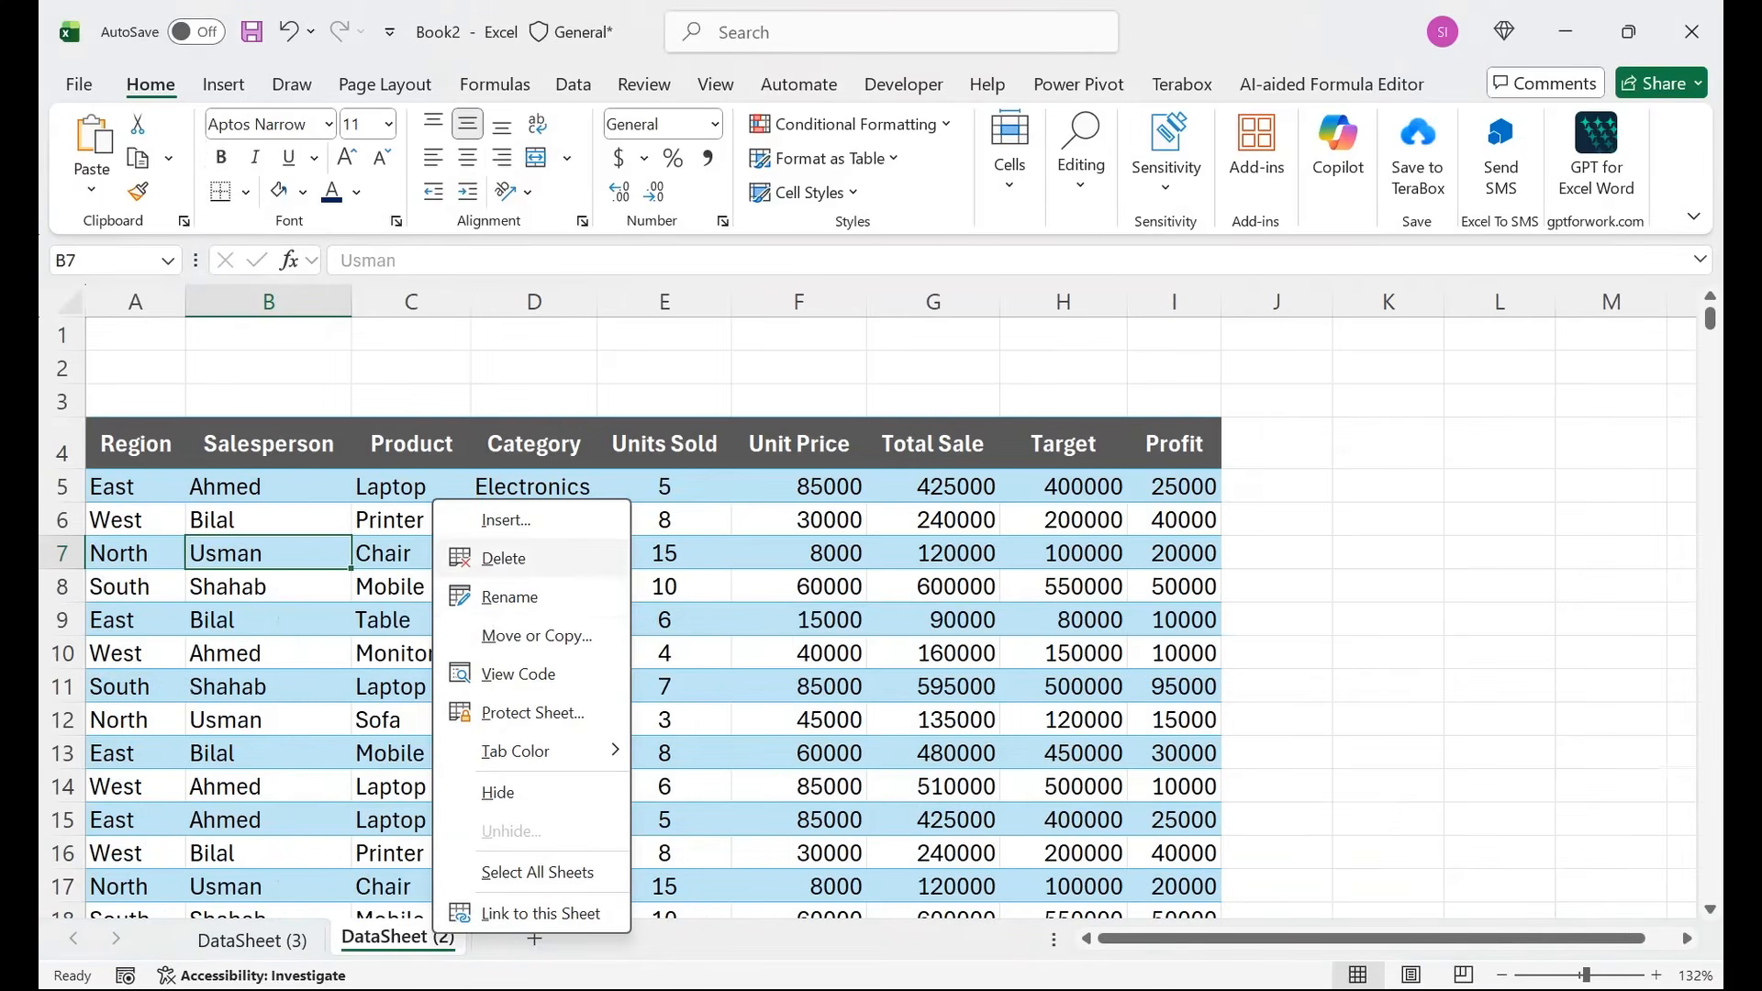
{"action": "left_click", "coordinate": [537, 635]}
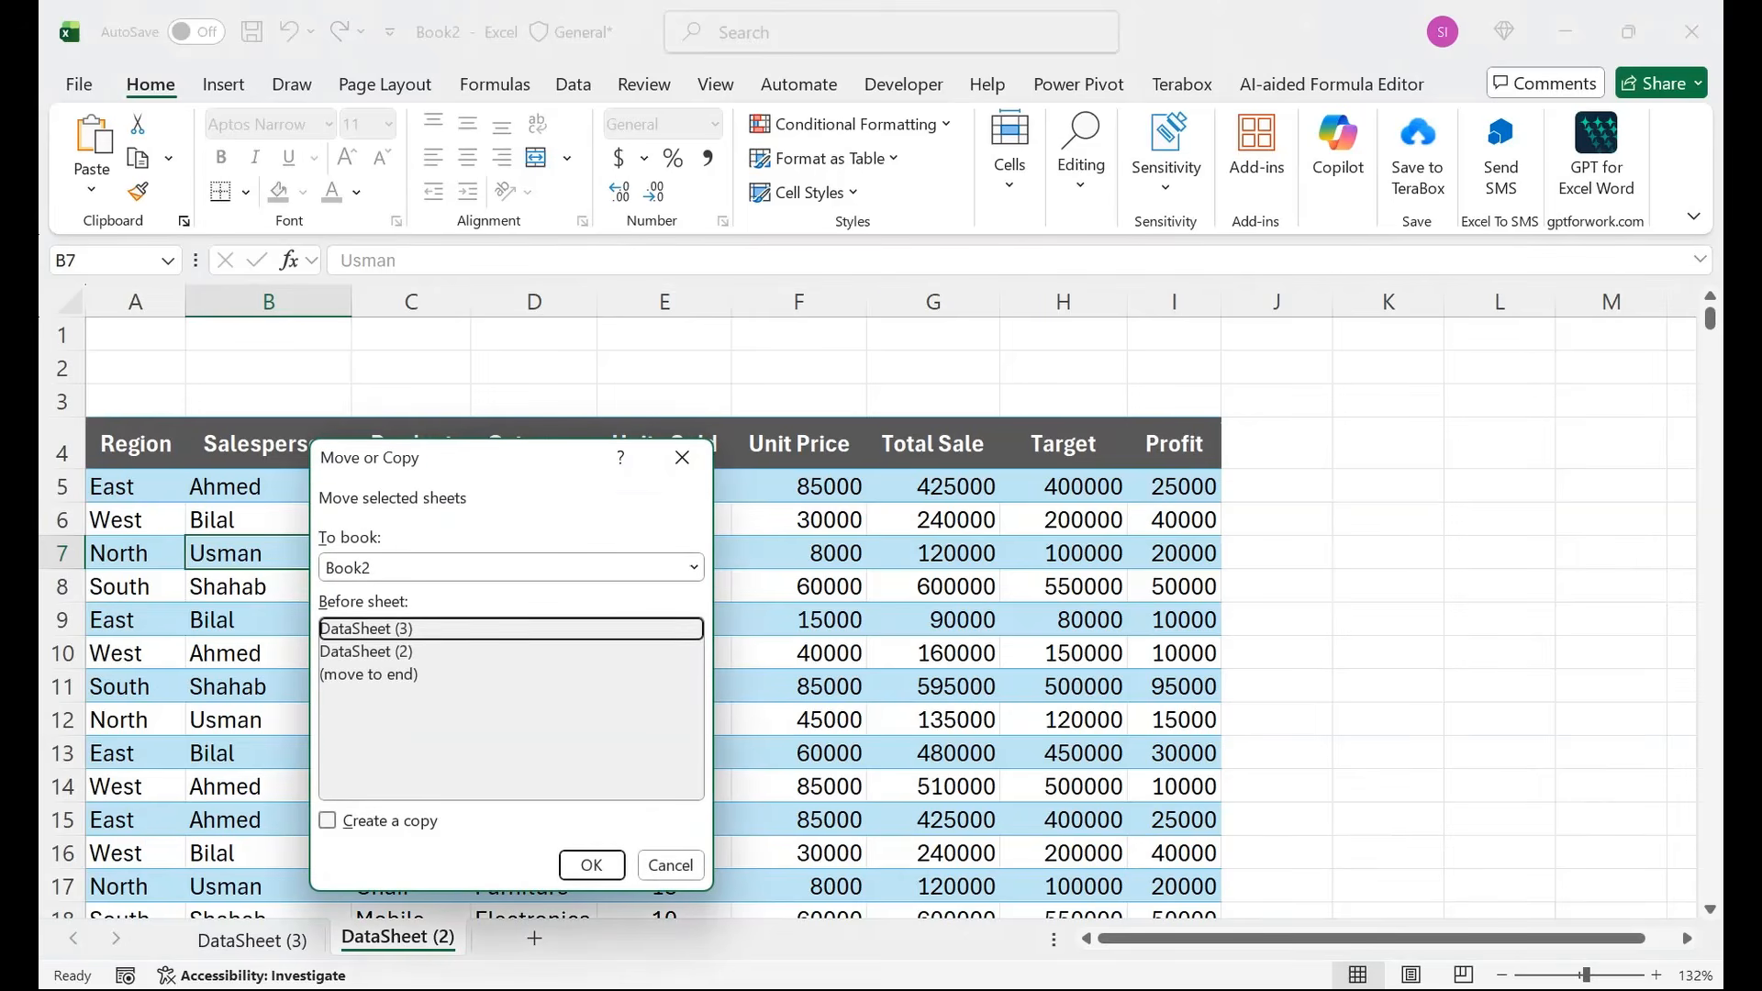
{"action": "left_click", "coordinate": [327, 820]}
{"action": "key", "text": "Return"}
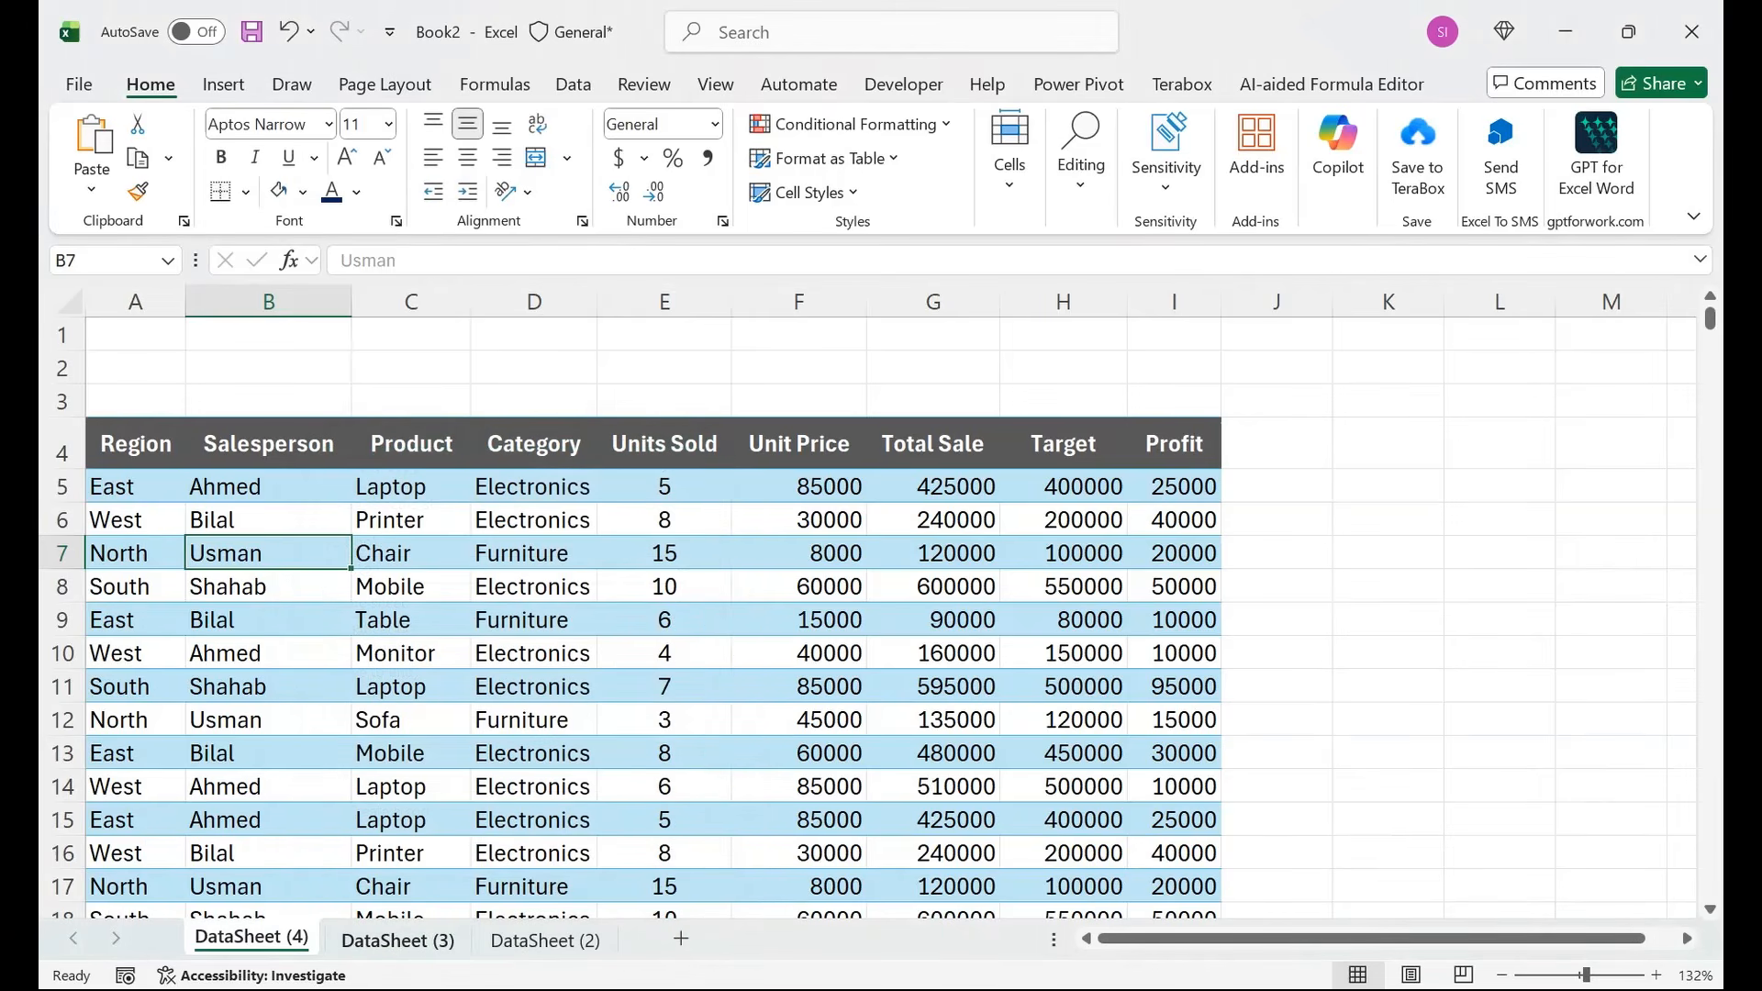
{"action": "left_click", "coordinate": [397, 938]}
{"action": "left_click_drag", "start_coordinate": [397, 938], "coordinate": [240, 941]}
{"action": "left_click", "coordinate": [397, 938]}
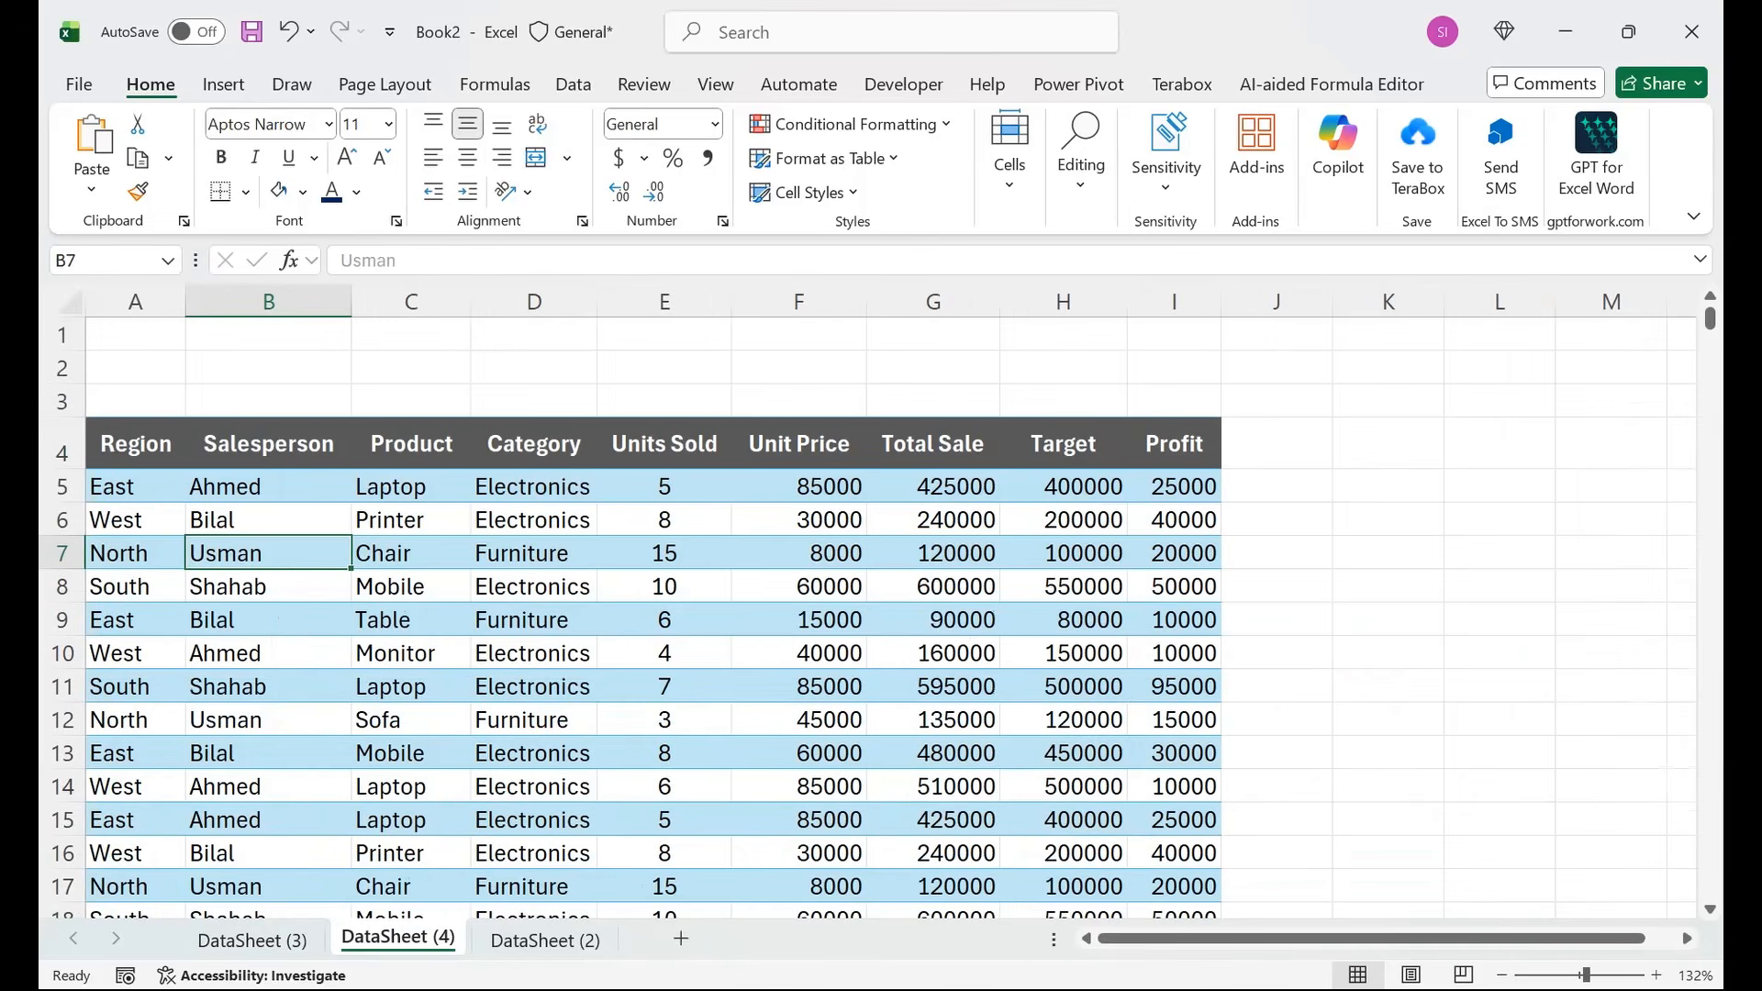
Increase the heights of rows 2 and 3 on the copied sheet and fill A1:I3 with black.
{"action": "left_click_drag", "start_coordinate": [136, 335], "coordinate": [1174, 401]}
{"action": "left_click_drag", "start_coordinate": [62, 385], "coordinate": [62, 405]}
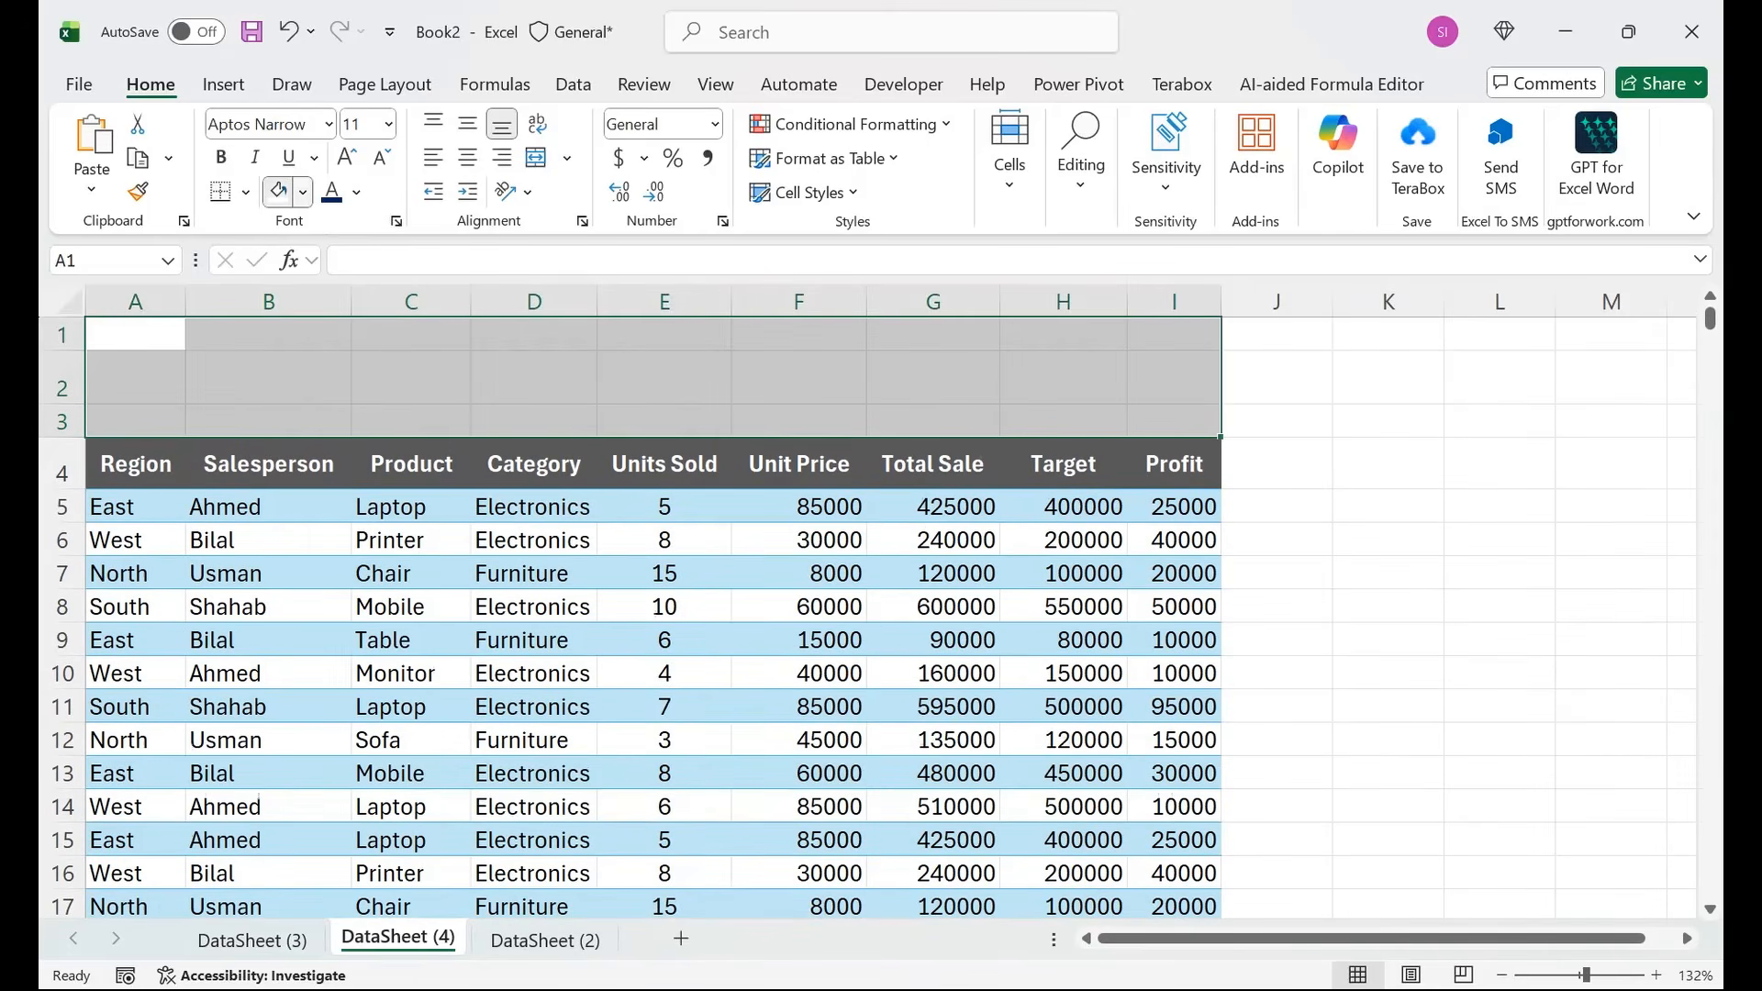
{"action": "left_click", "coordinate": [303, 191]}
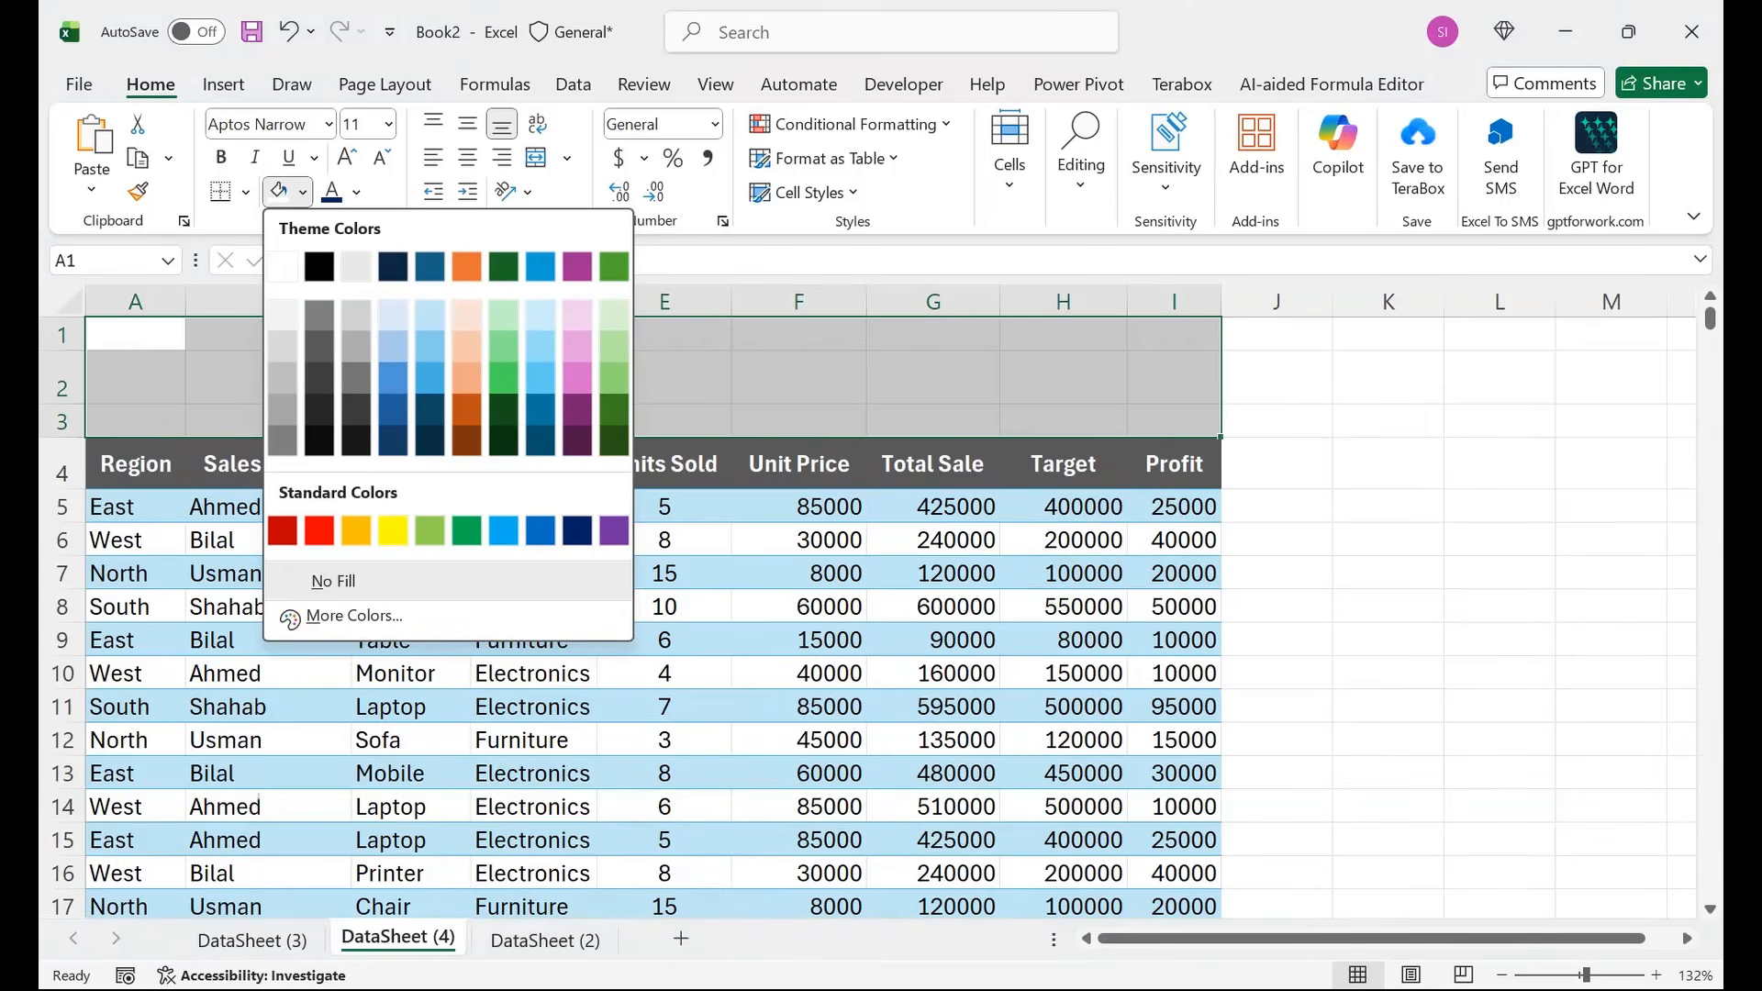
{"action": "left_click", "coordinate": [333, 581]}
{"action": "mouse_move", "coordinate": [62, 438]}
{"action": "left_mouse_down"}
{"action": "mouse_move", "coordinate": [63, 454]}
{"action": "mouse_move", "coordinate": [62, 422]}
{"action": "mouse_move", "coordinate": [63, 440]}
{"action": "left_mouse_up"}
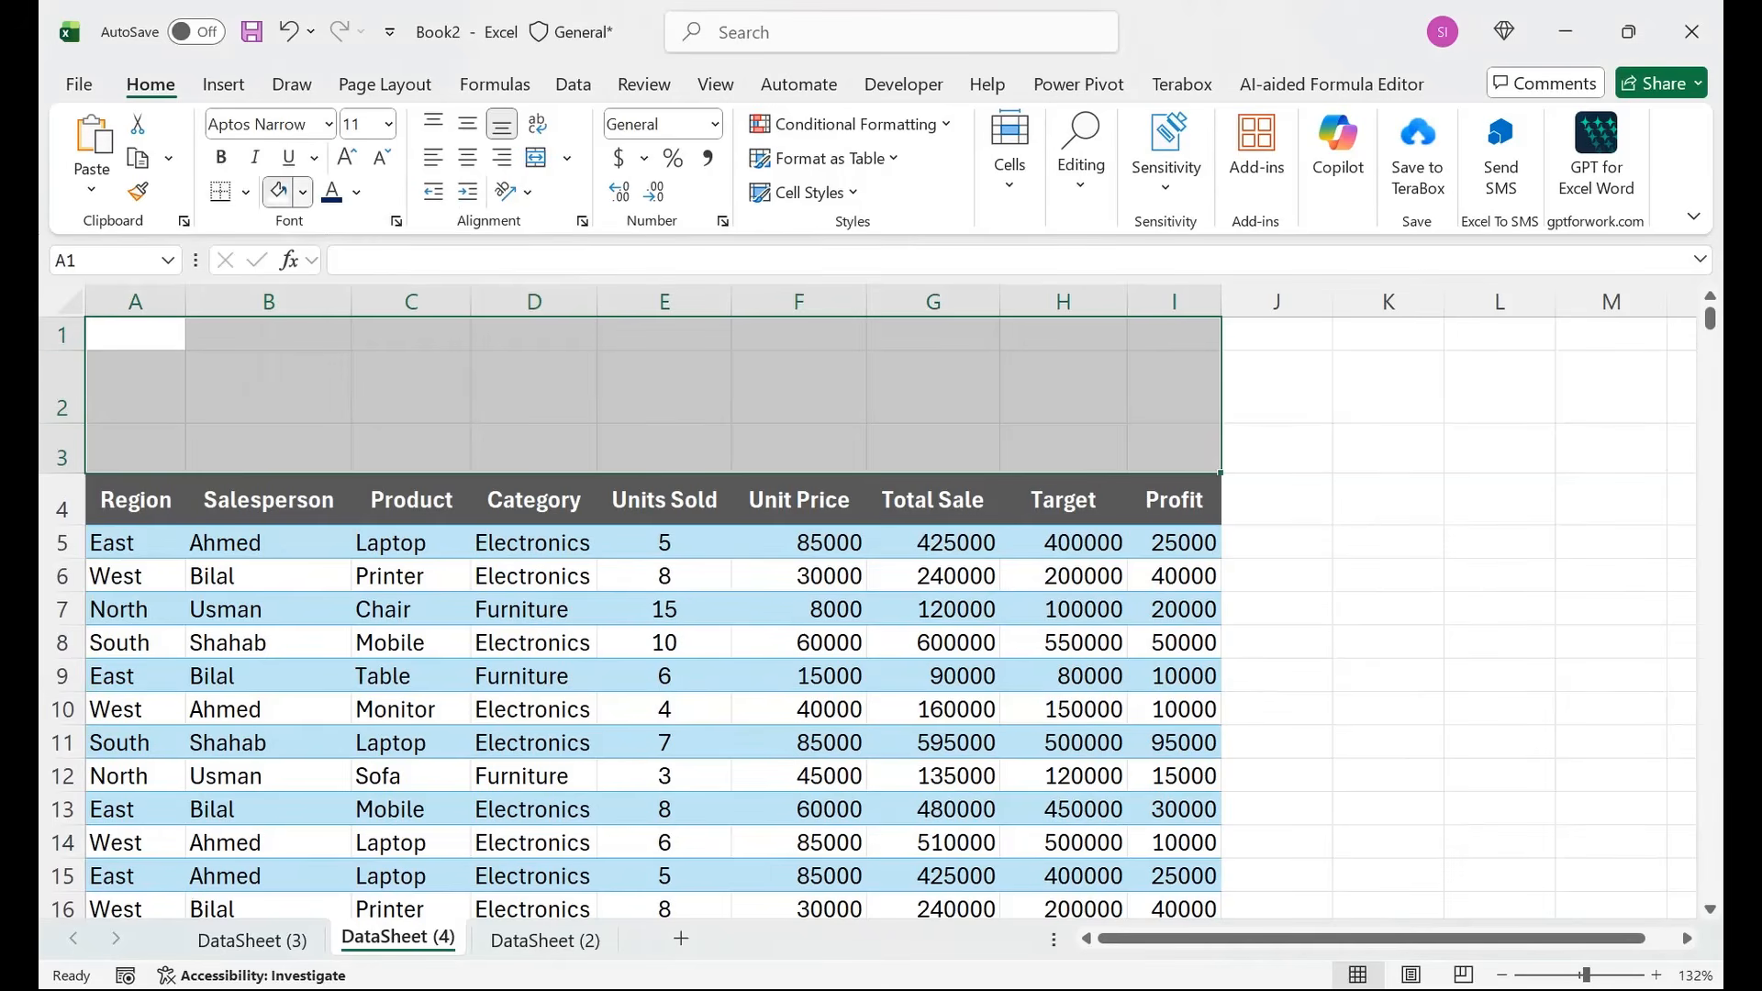
{"action": "left_click", "coordinate": [303, 191]}
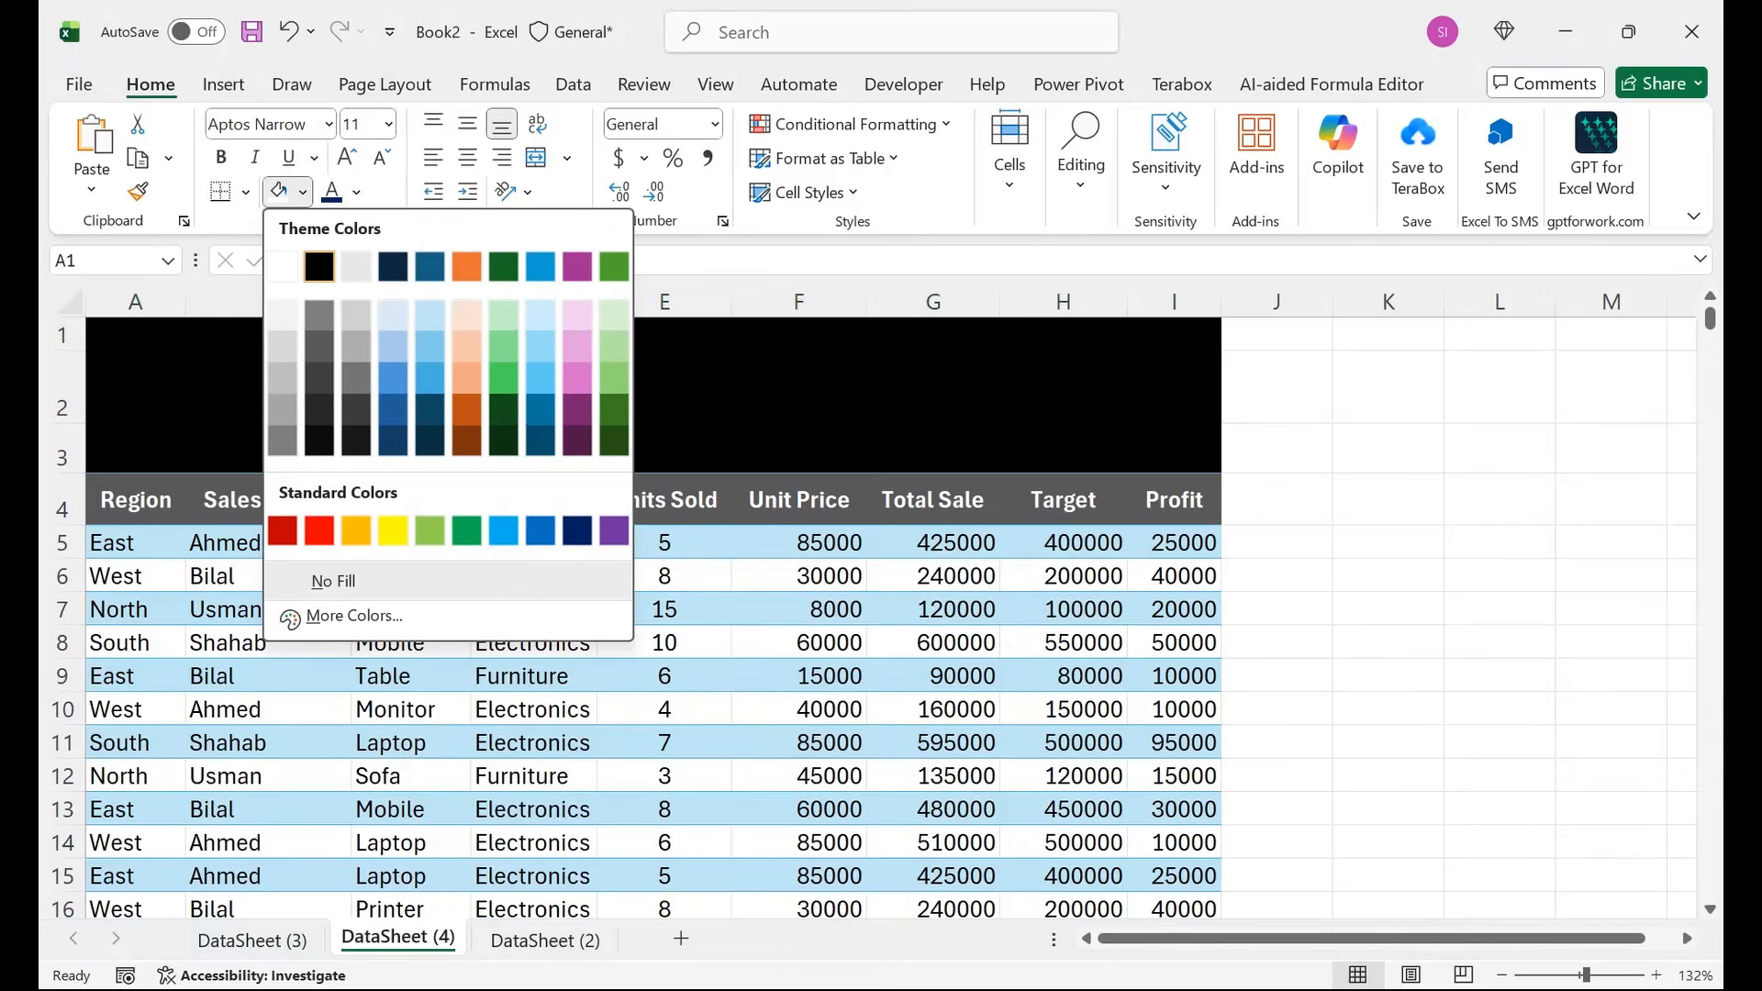
{"action": "left_click", "coordinate": [320, 266]}
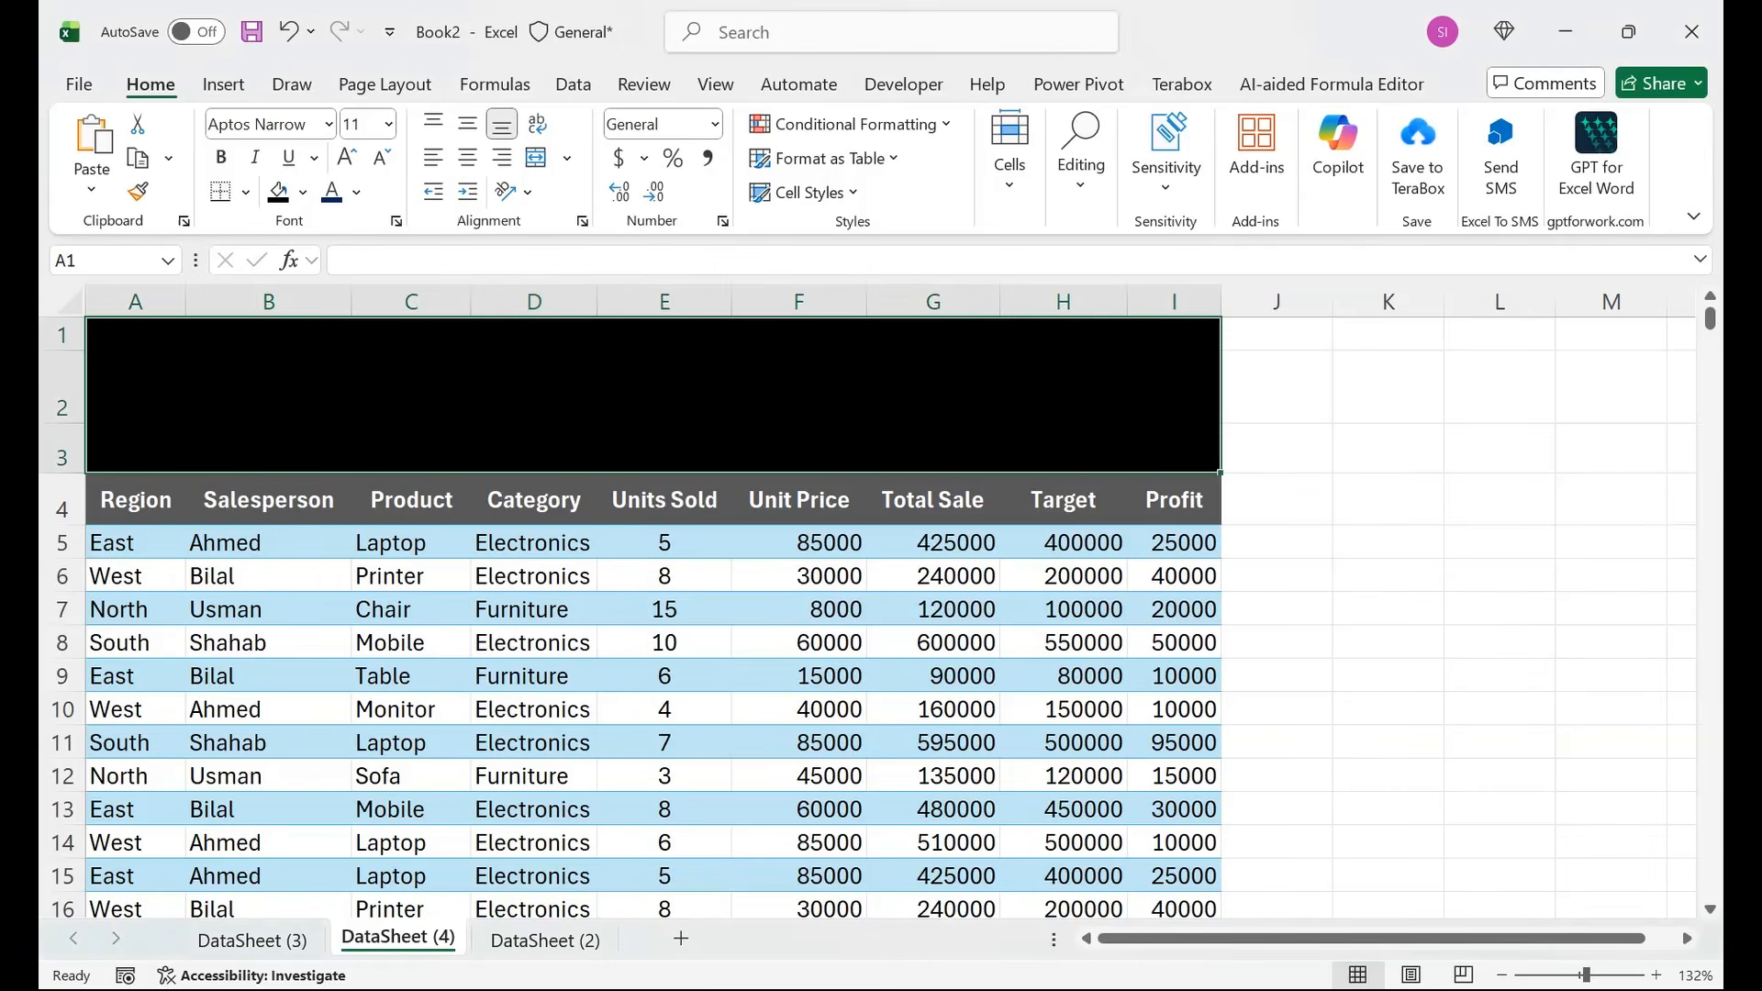
Draw a white rounded rectangle about 0.75" wide and 0.36" high in the black band and duplicate it into a row of four.
{"action": "left_click", "coordinate": [904, 83]}
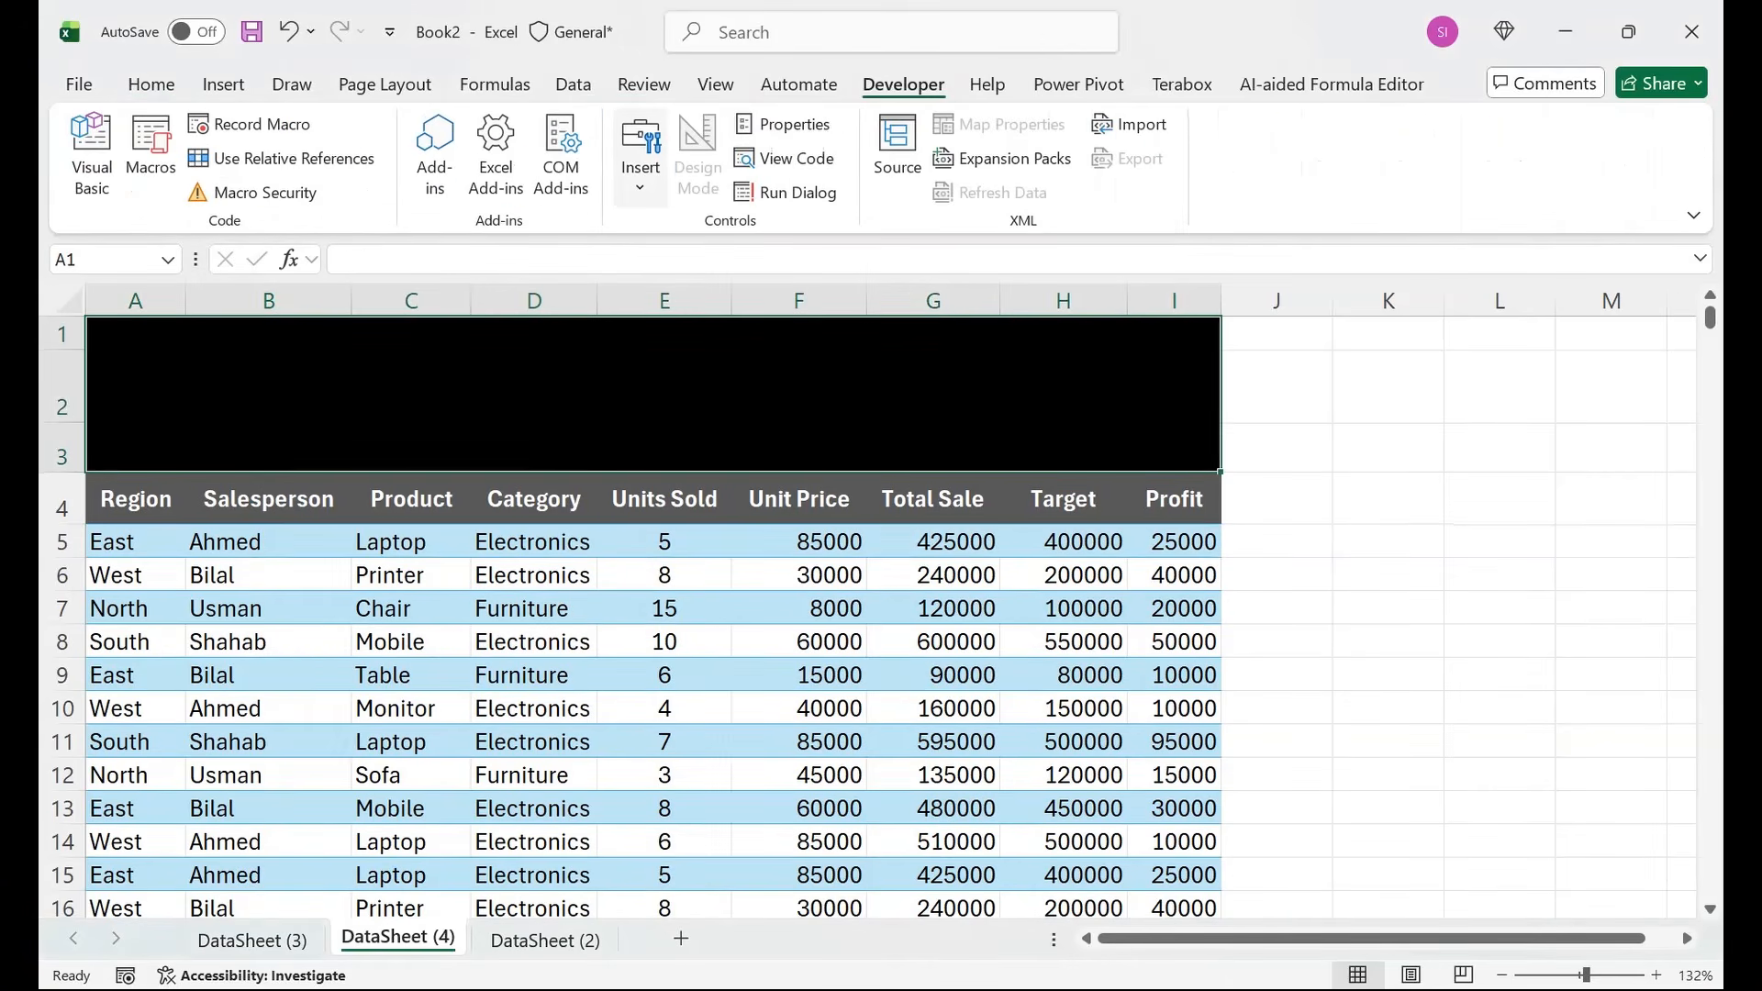
{"action": "left_click", "coordinate": [640, 152]}
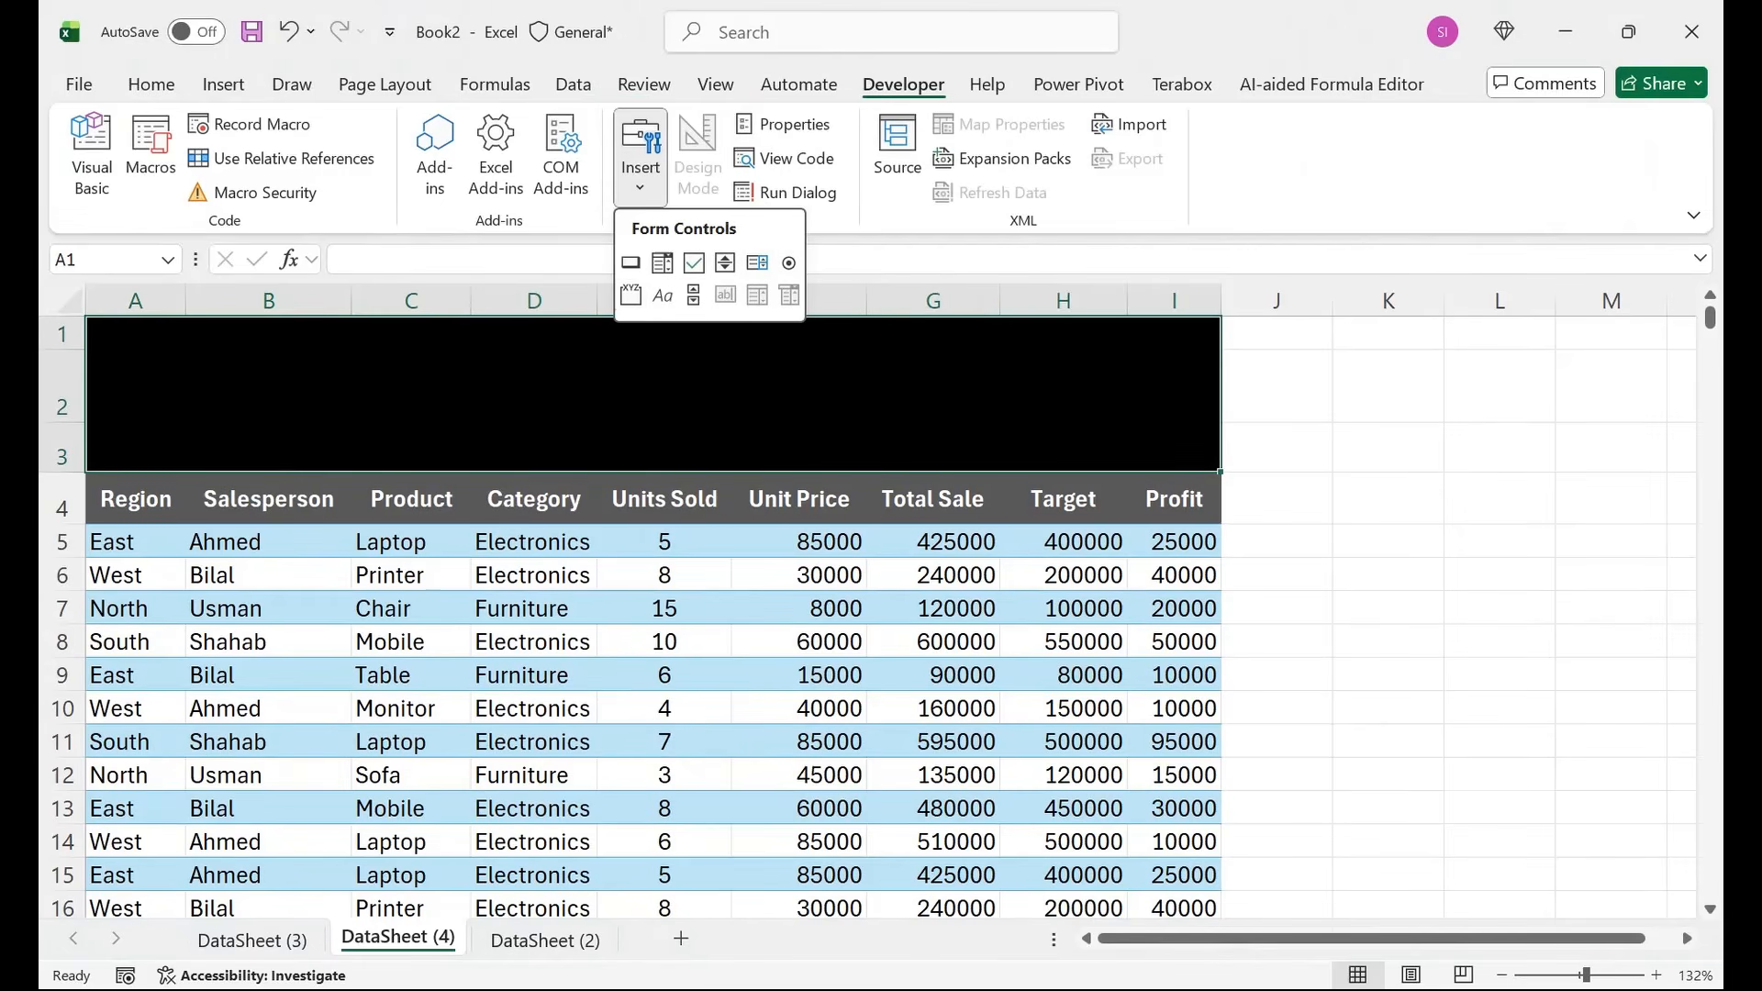
{"action": "left_click", "coordinate": [223, 85]}
{"action": "left_click", "coordinate": [432, 151]}
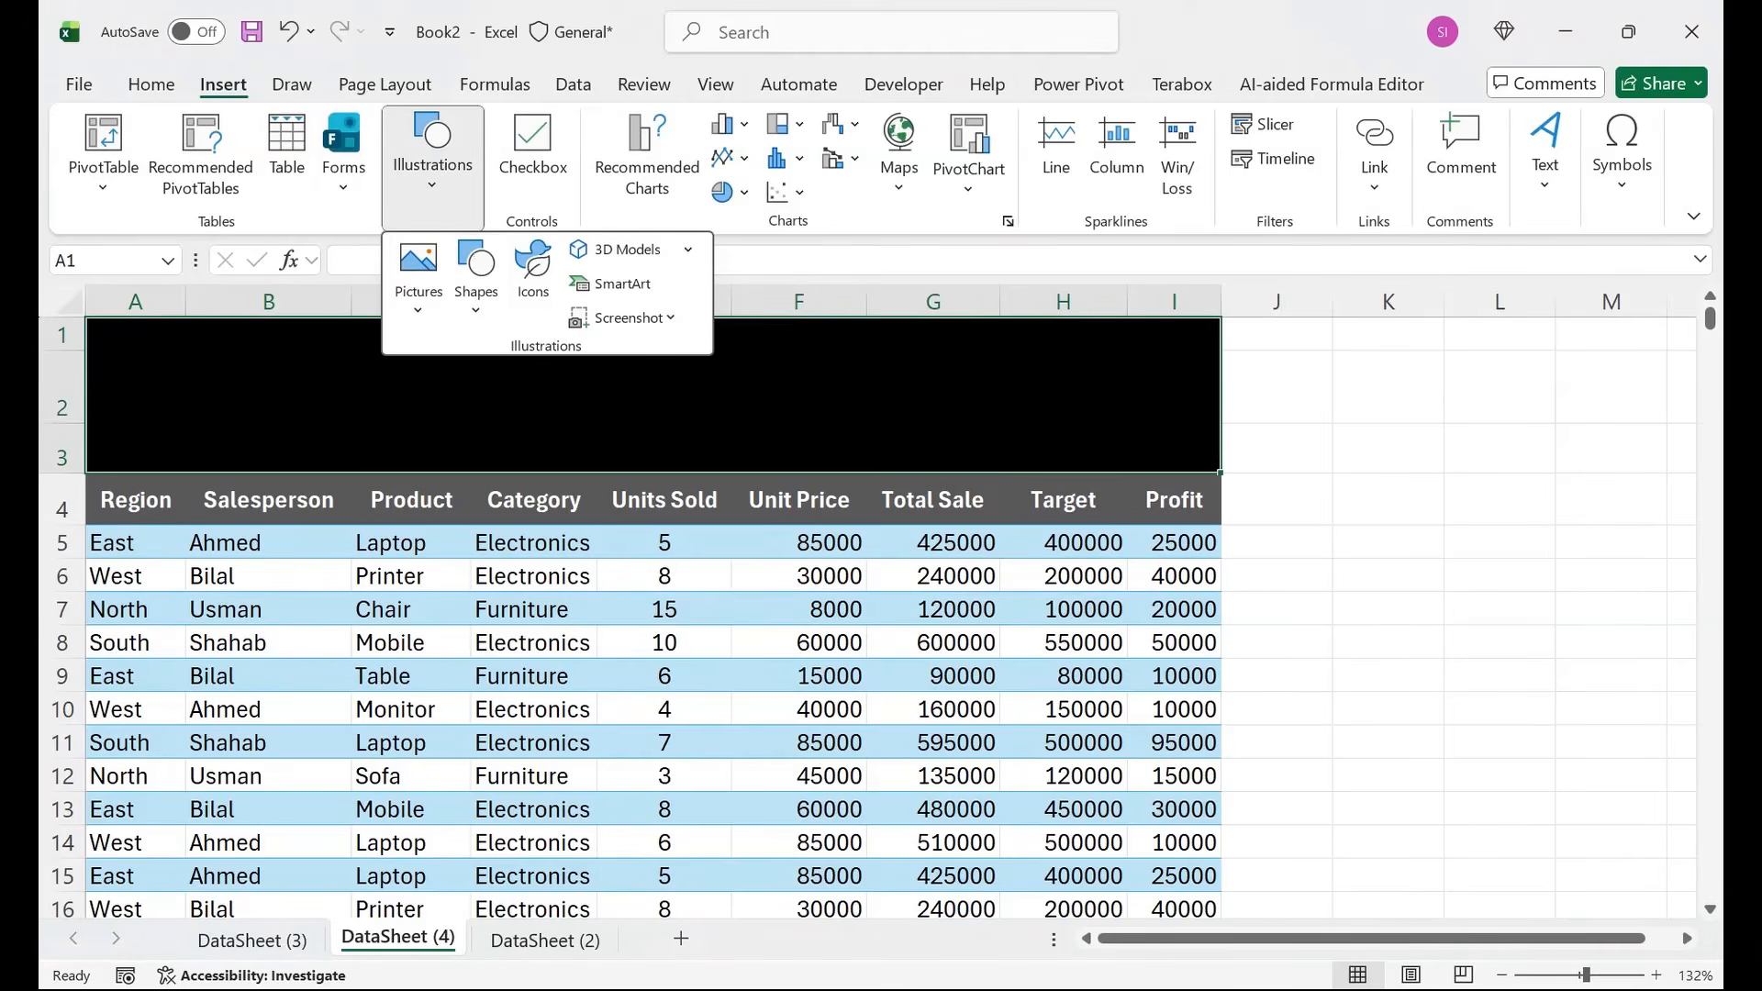
{"action": "left_click", "coordinate": [476, 276]}
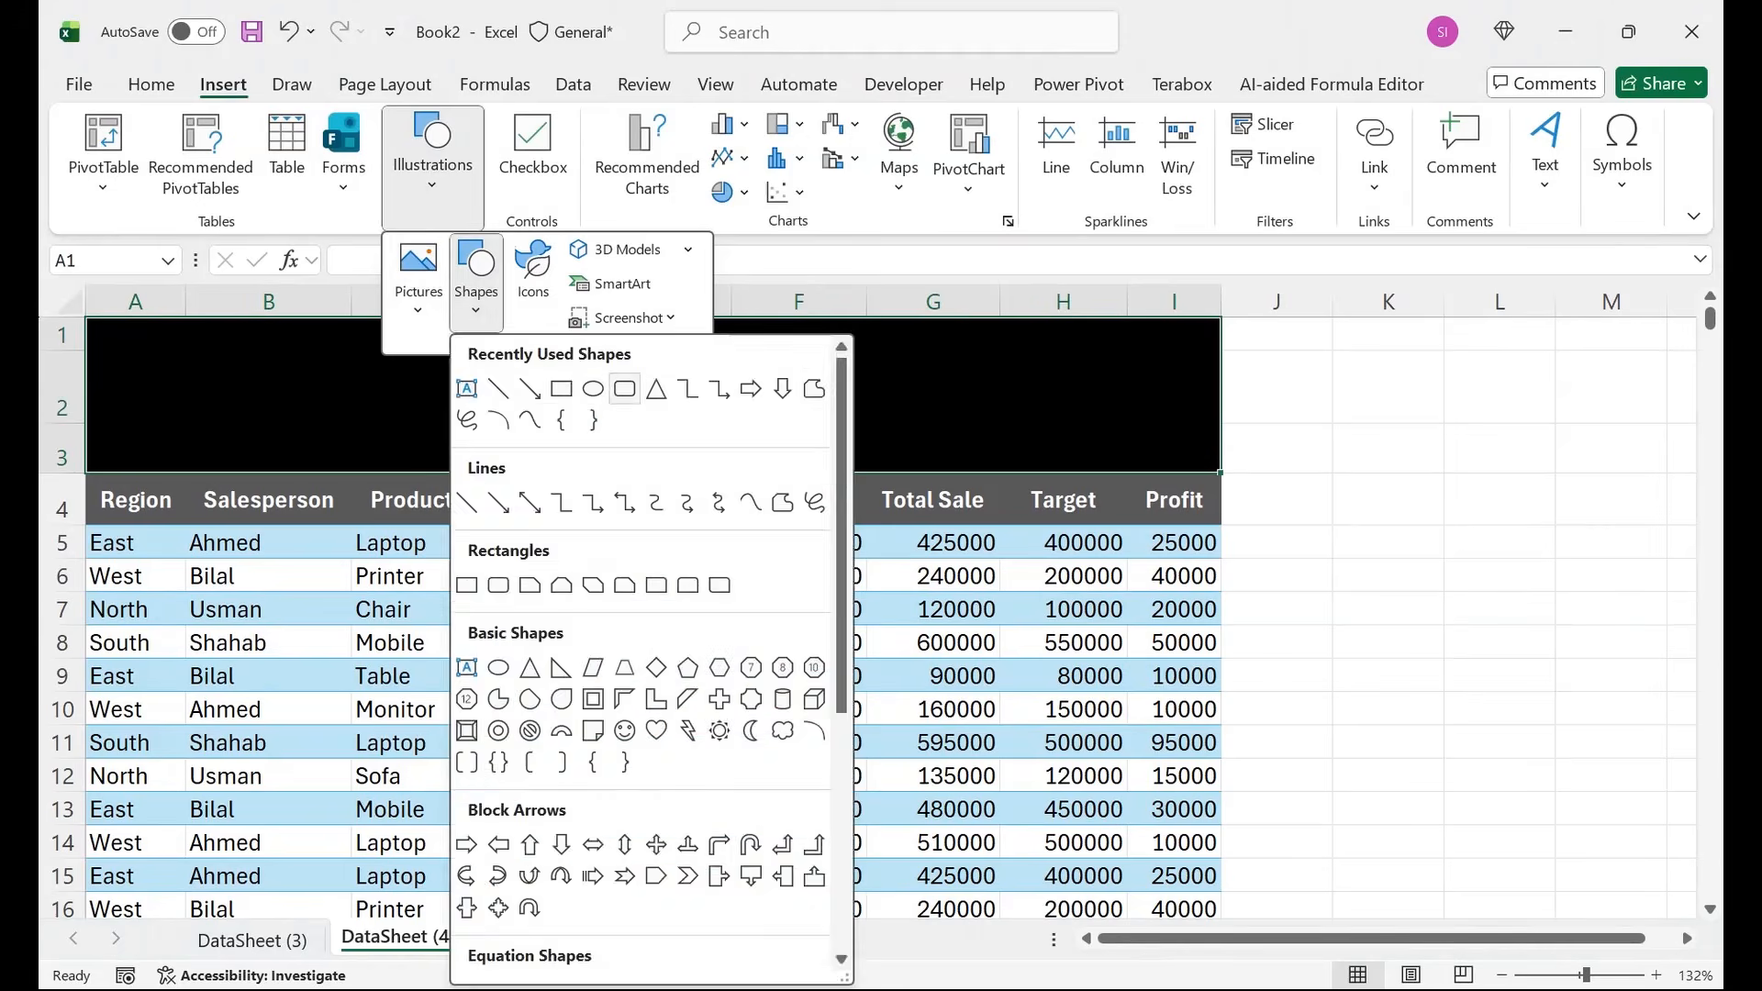
{"action": "left_click", "coordinate": [624, 388]}
{"action": "left_click_drag", "start_coordinate": [254, 364], "coordinate": [382, 426]}
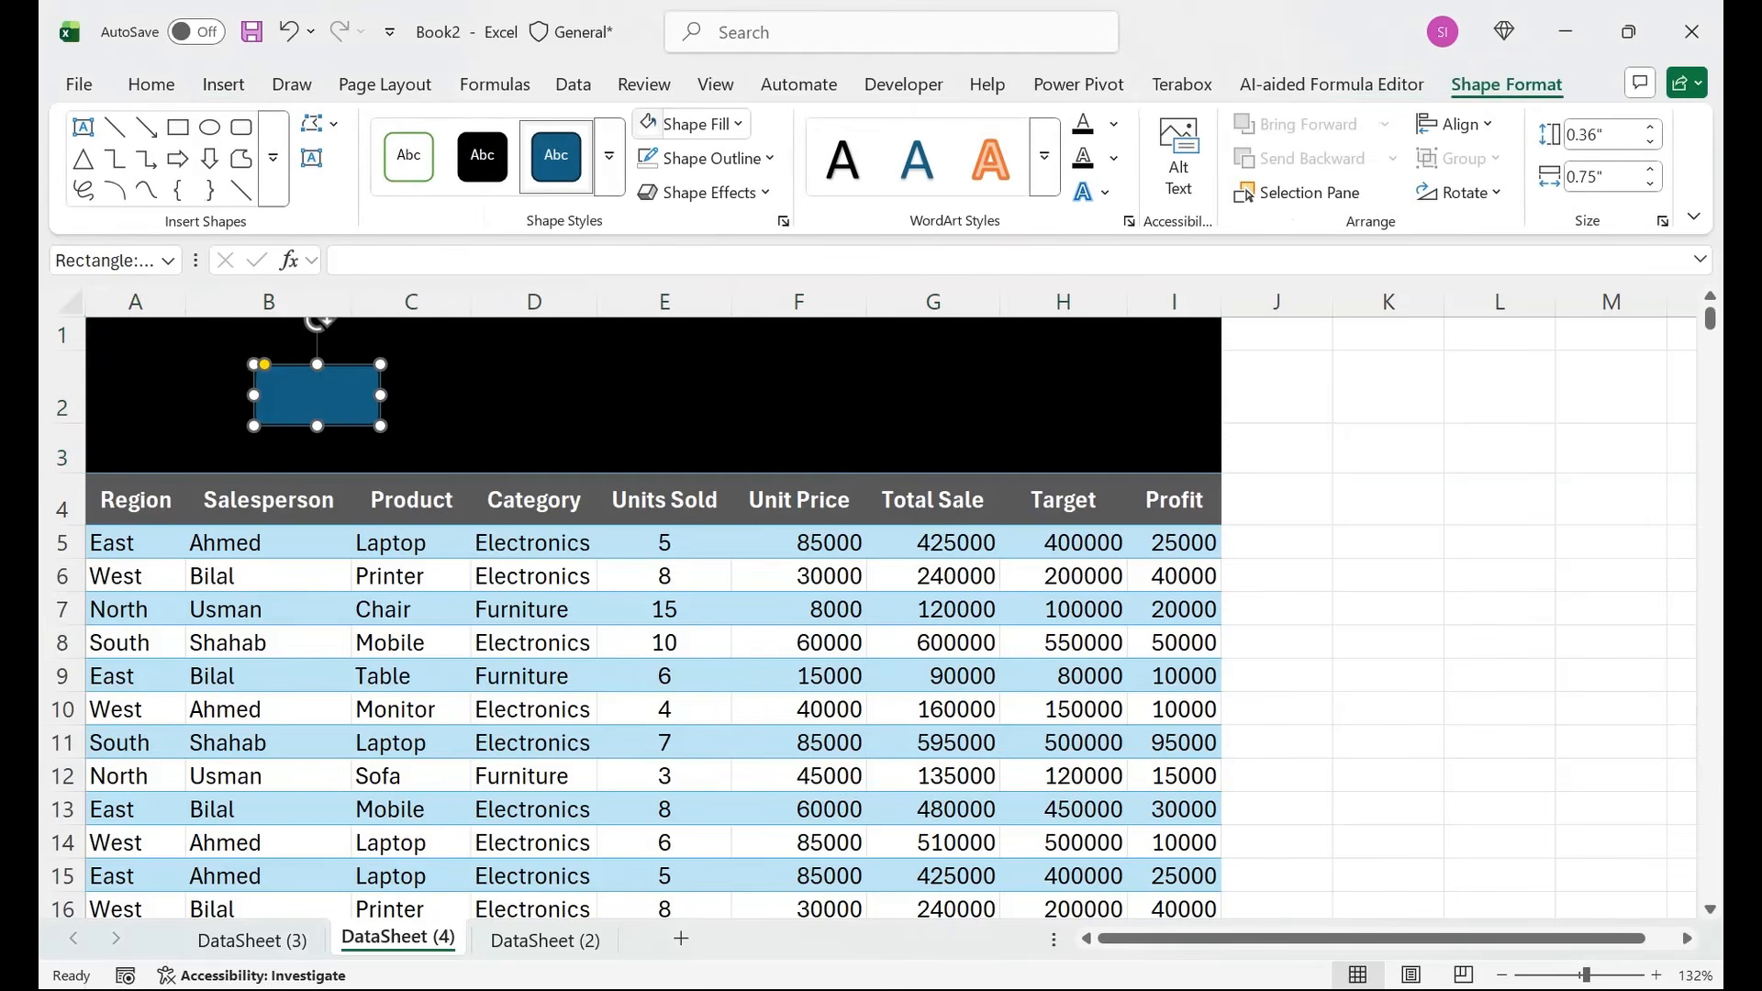
{"action": "left_click", "coordinate": [648, 124]}
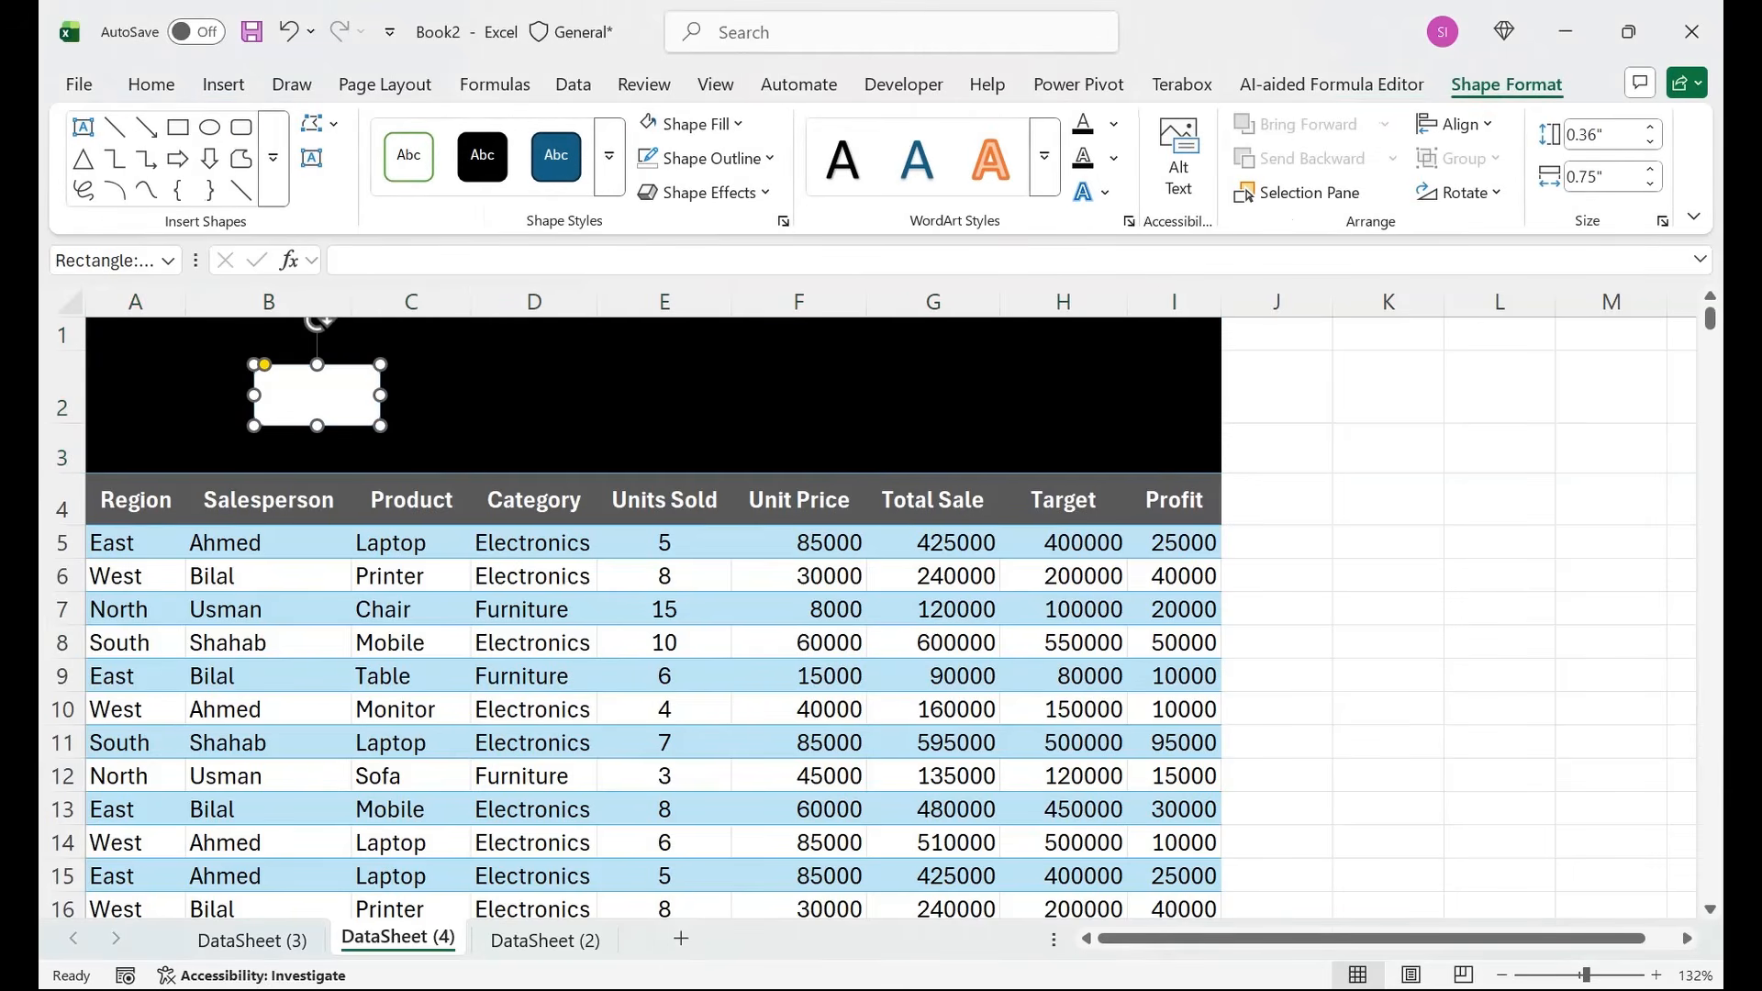
{"action": "left_click_drag", "start_coordinate": [316, 395], "coordinate": [752, 395]}
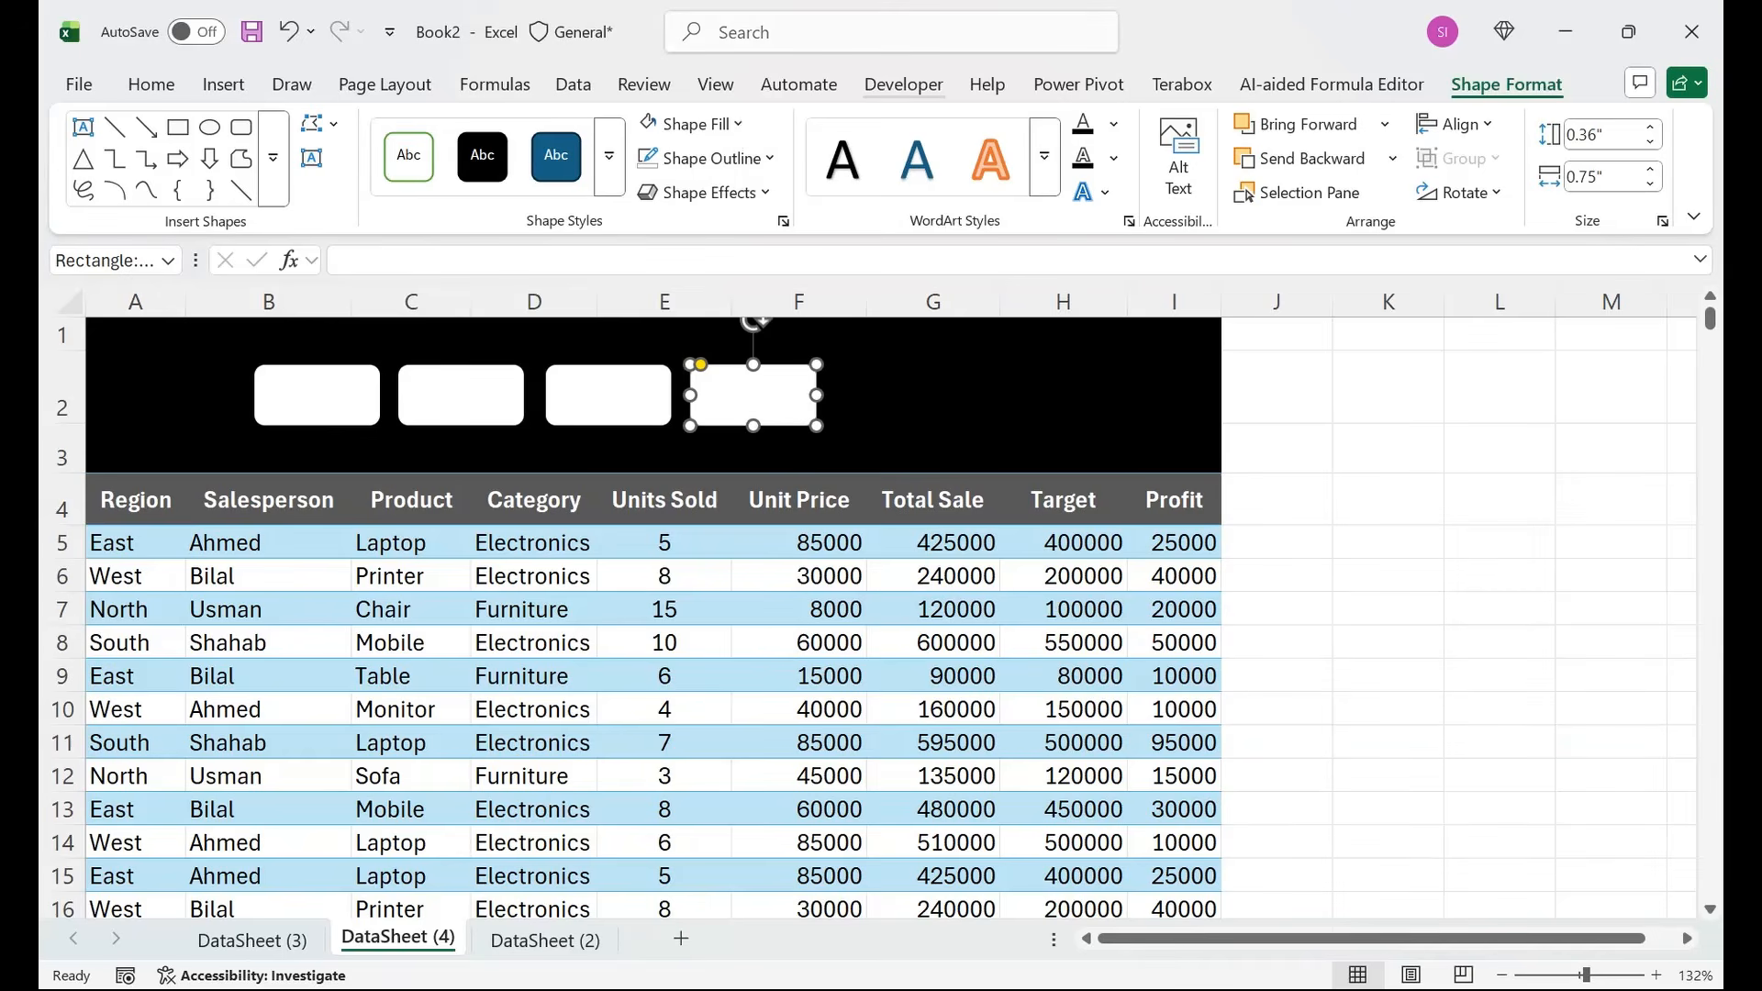
Place an option button form control over the first white rounded rectangle.
{"action": "left_click", "coordinate": [903, 83]}
{"action": "left_click", "coordinate": [639, 156]}
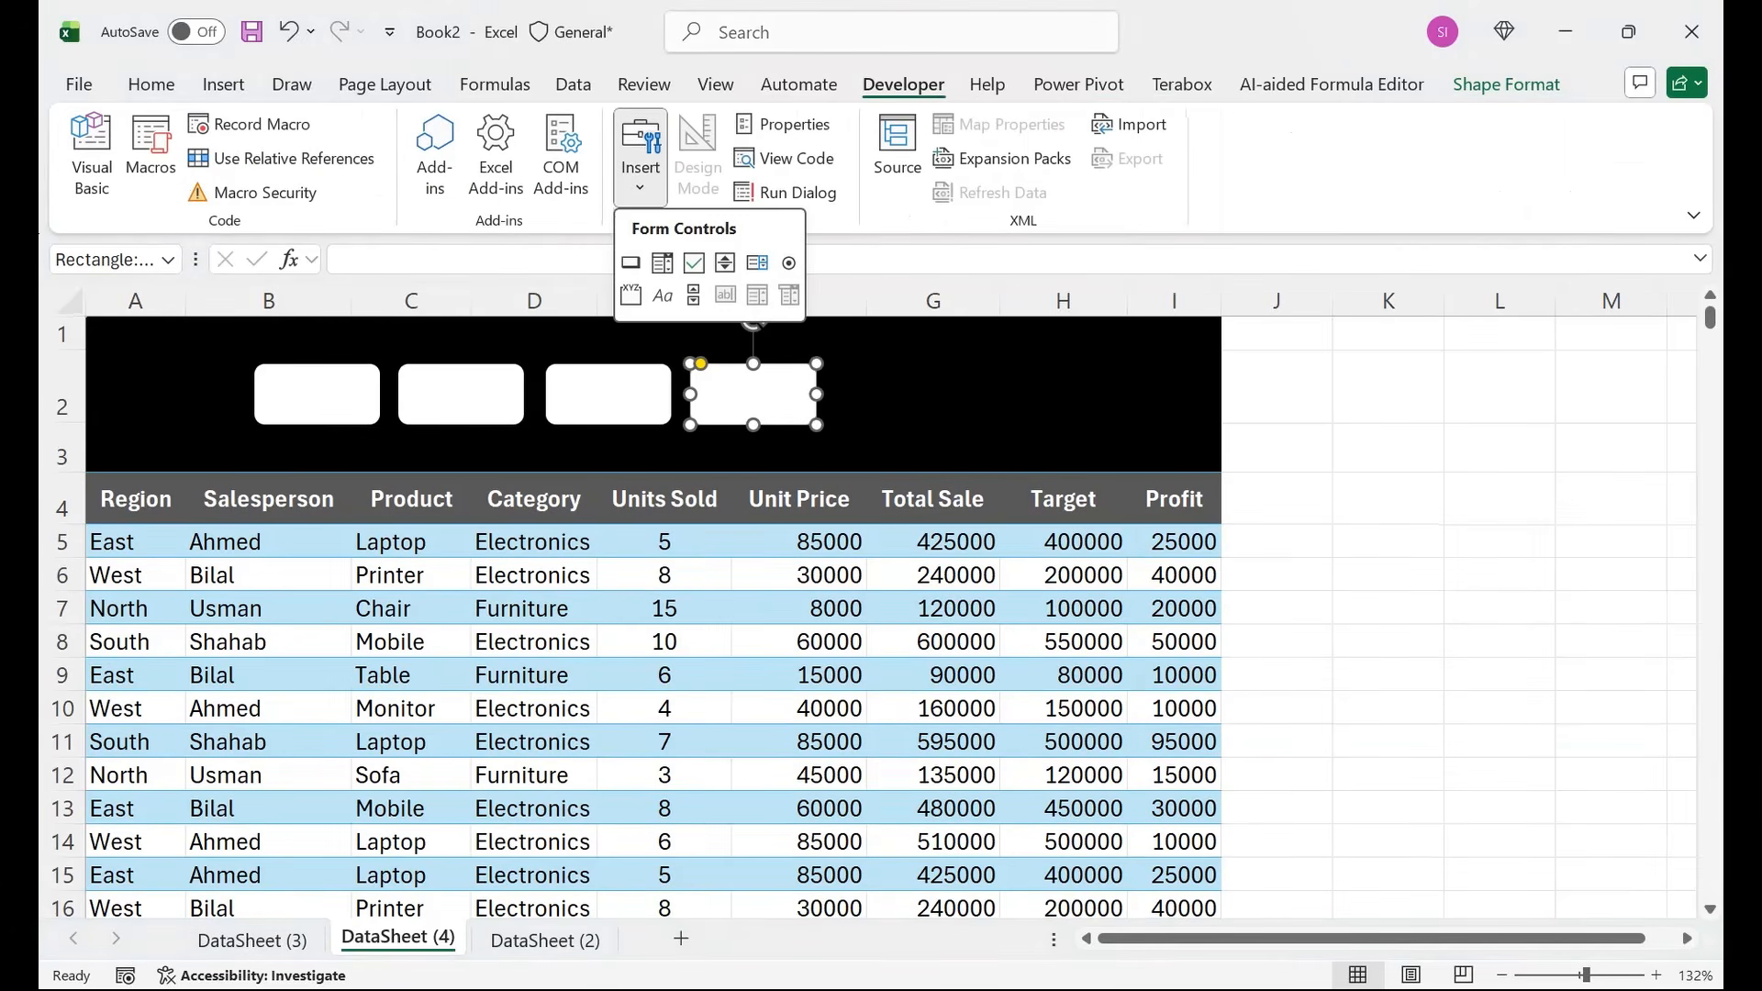
{"action": "left_click", "coordinate": [788, 263]}
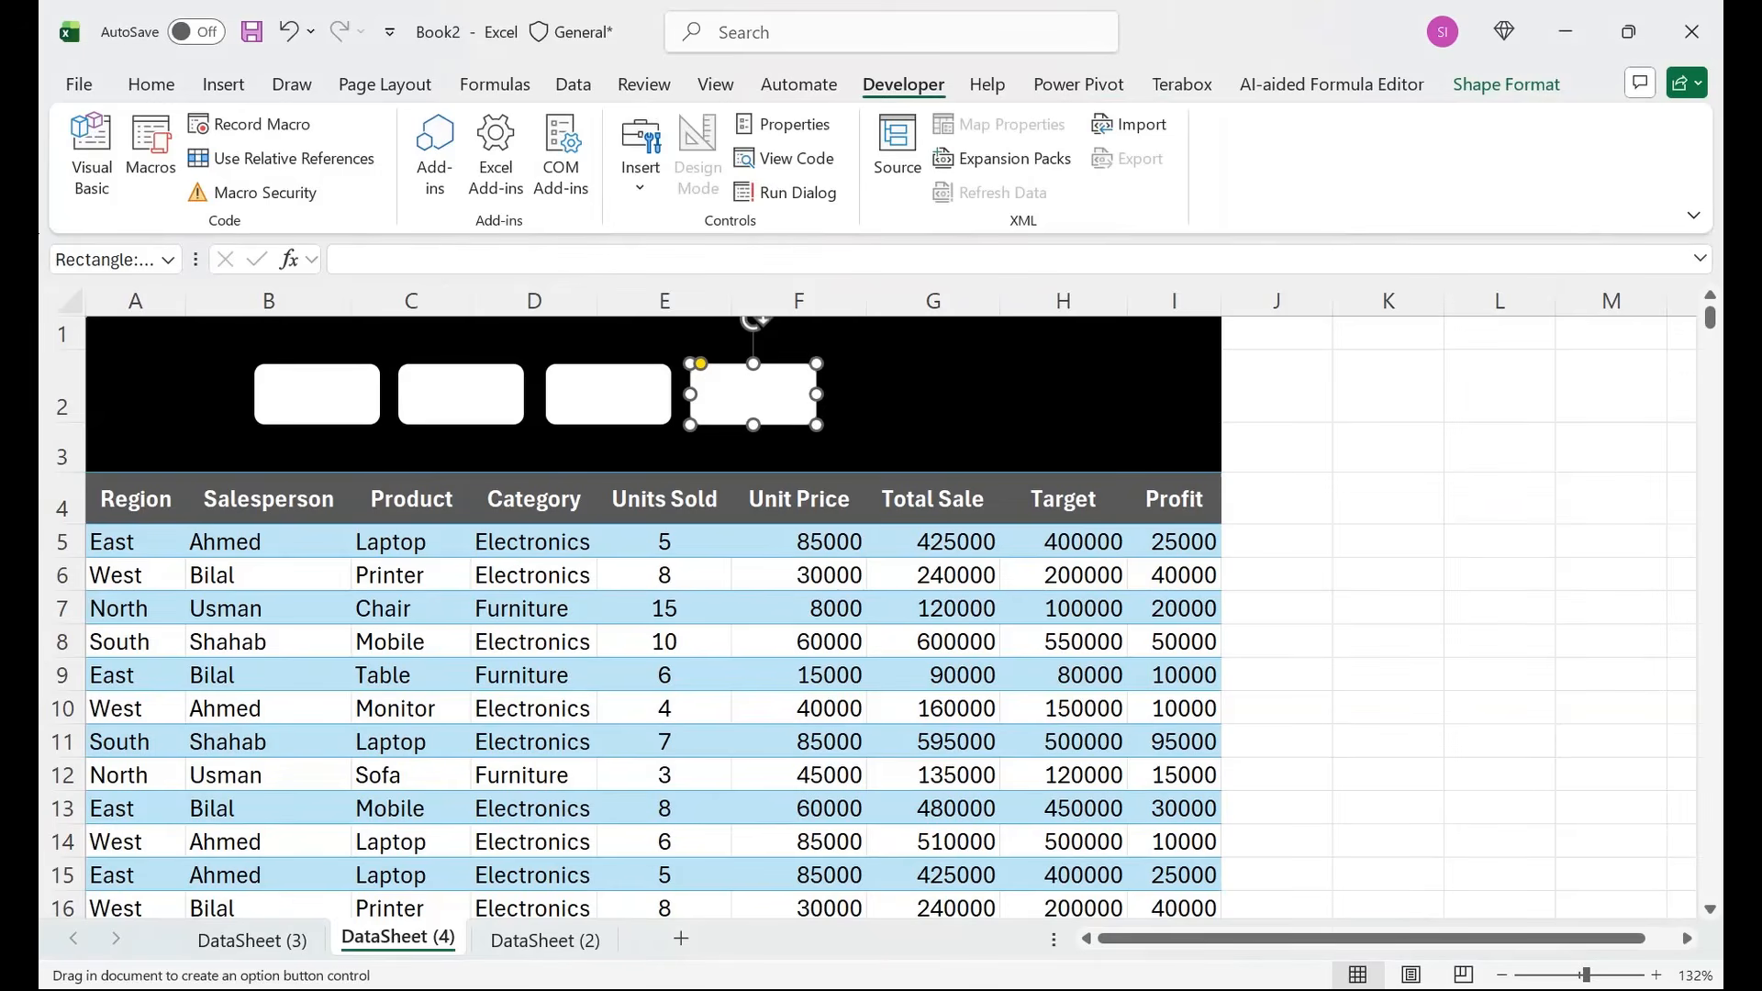
{"action": "mouse_move", "coordinate": [259, 364]}
{"action": "left_mouse_down"}
{"action": "mouse_move", "coordinate": [298, 405]}
{"action": "mouse_move", "coordinate": [372, 418]}
{"action": "left_mouse_up"}
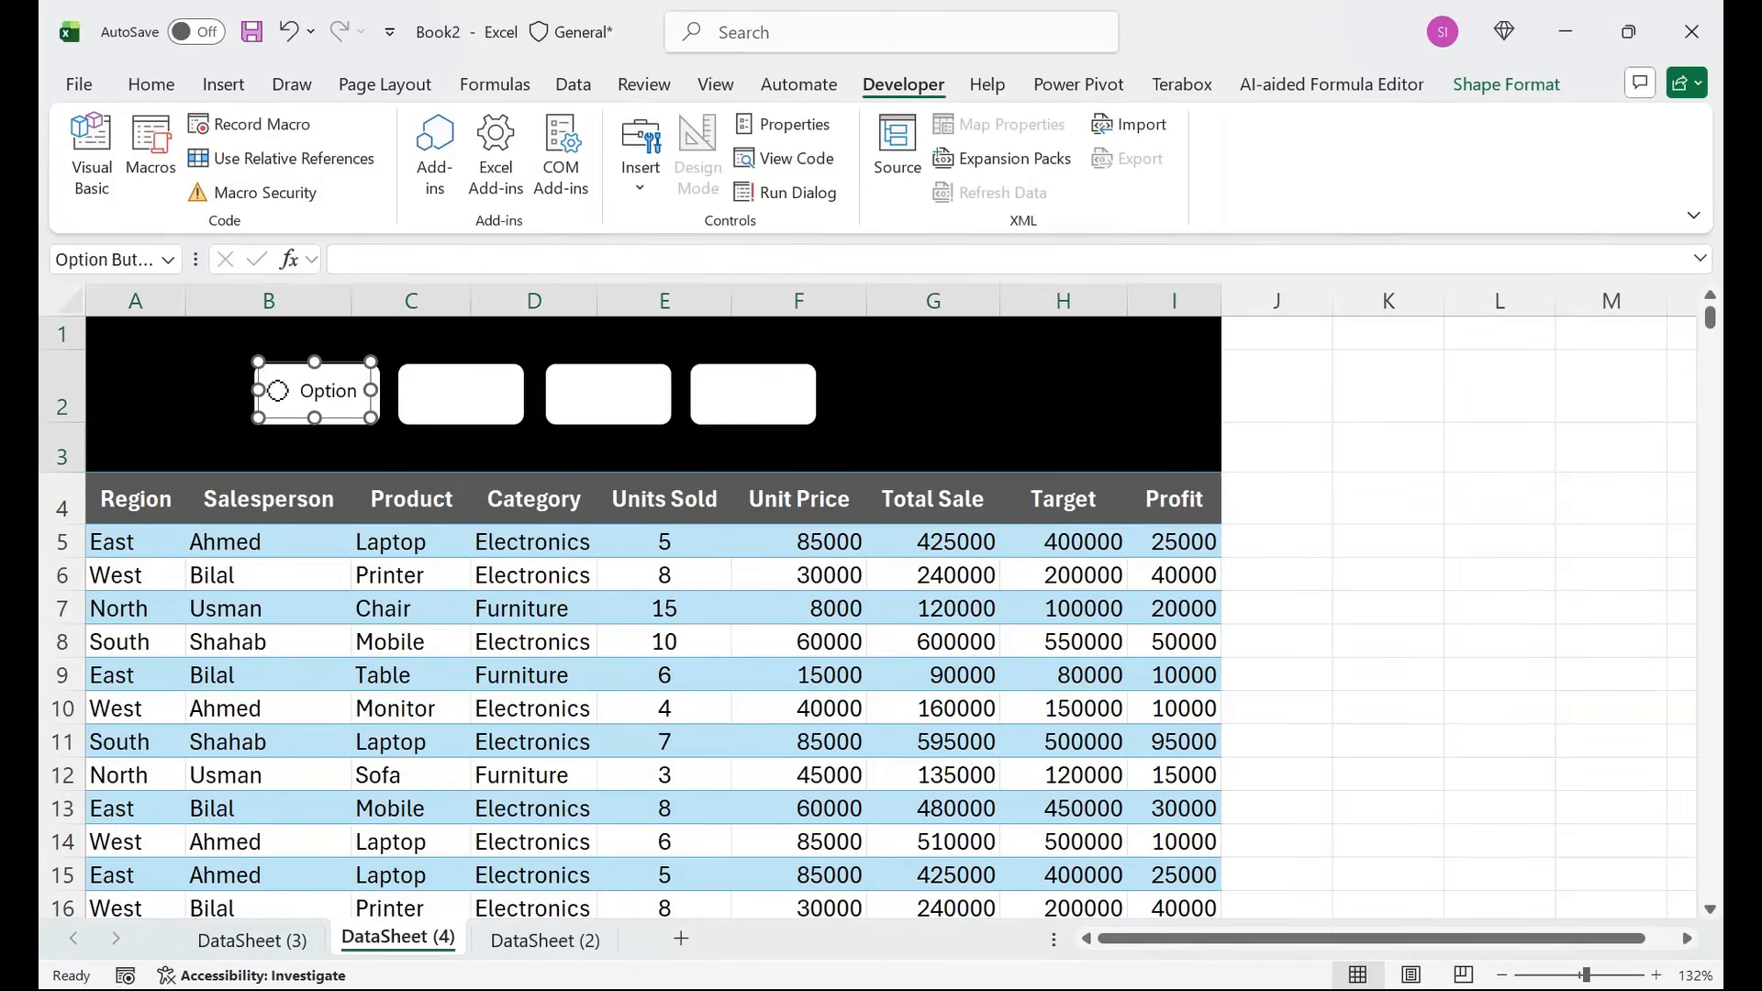
Clear the default label text from the option button on the first white rectangle.
{"action": "left_click", "coordinate": [298, 392]}
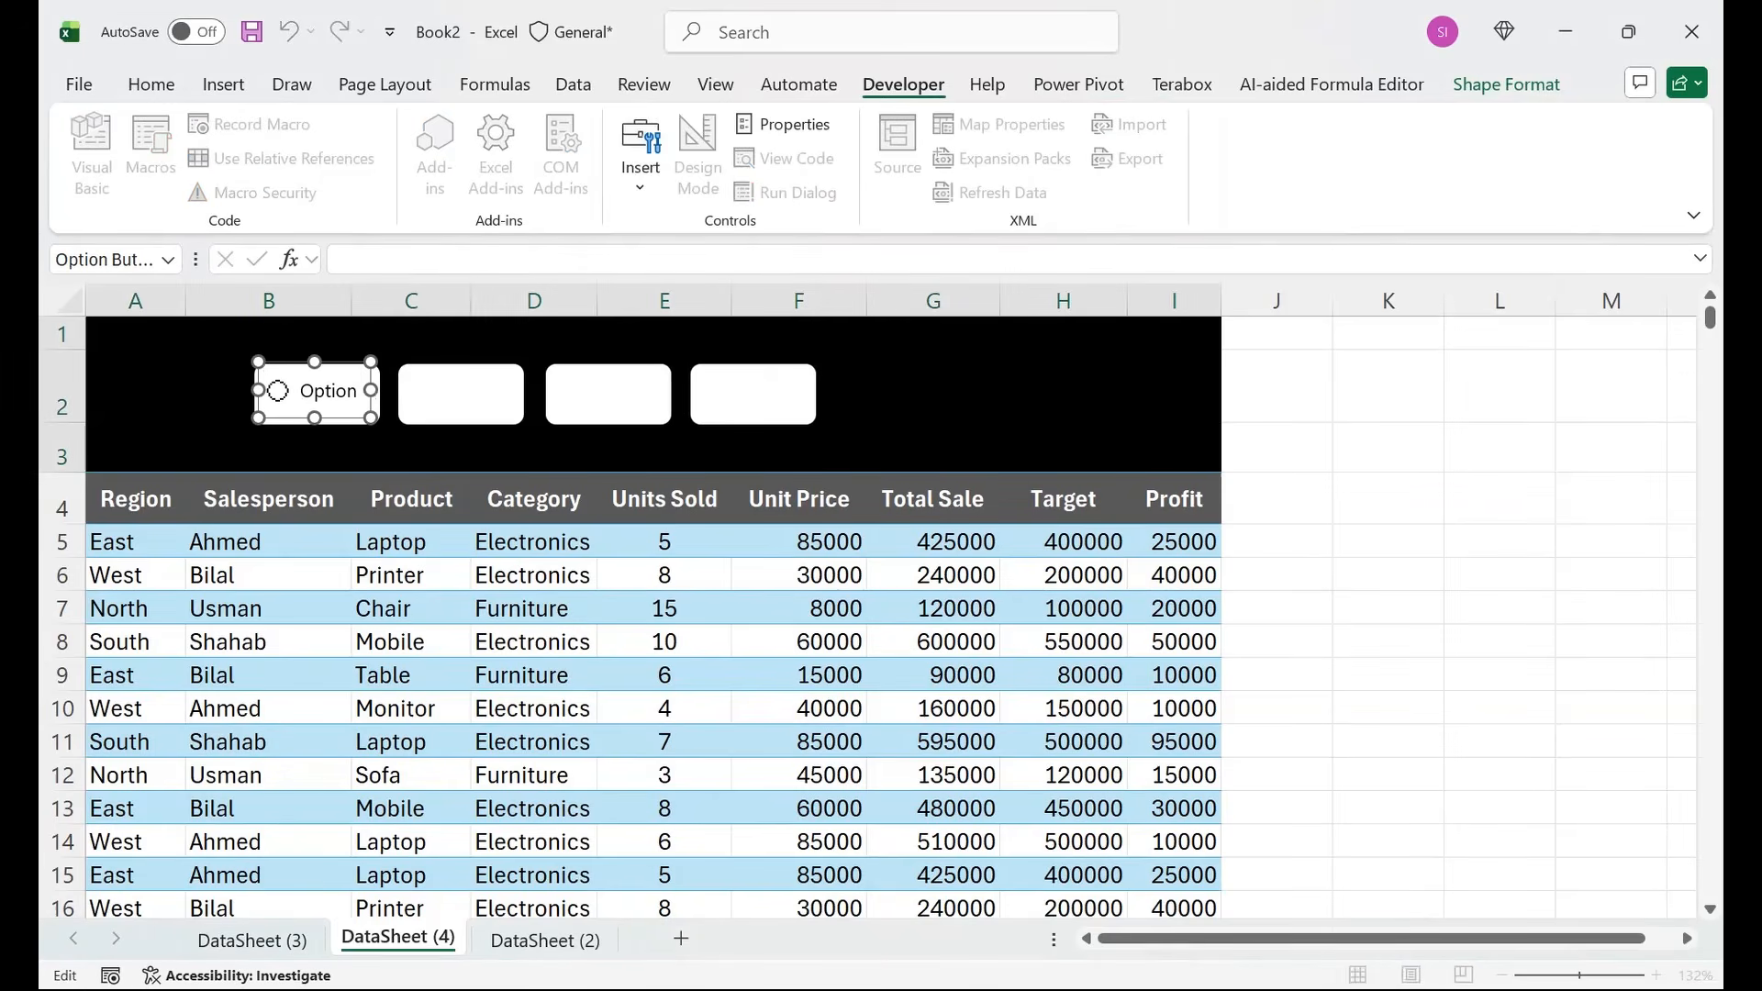
{"action": "key", "text": "Delete"}
{"action": "key", "text": "Delete"}
{"action": "key", "text": "Delete"}
{"action": "key", "text": "Delete"}
{"action": "key", "text": "Delete"}
{"action": "key", "text": "Delete"}
{"action": "key", "text": "Delete"}
{"action": "key", "text": "Delete"}
{"action": "key", "text": "Delete"}
{"action": "key", "text": "Delete"}
{"action": "key", "text": "Delete"}
{"action": "key", "text": "Delete"}
{"action": "key", "text": "Delete"}
{"action": "key", "text": "Delete"}
{"action": "key", "text": "Delete"}
{"action": "left_click", "coordinate": [268, 449]}
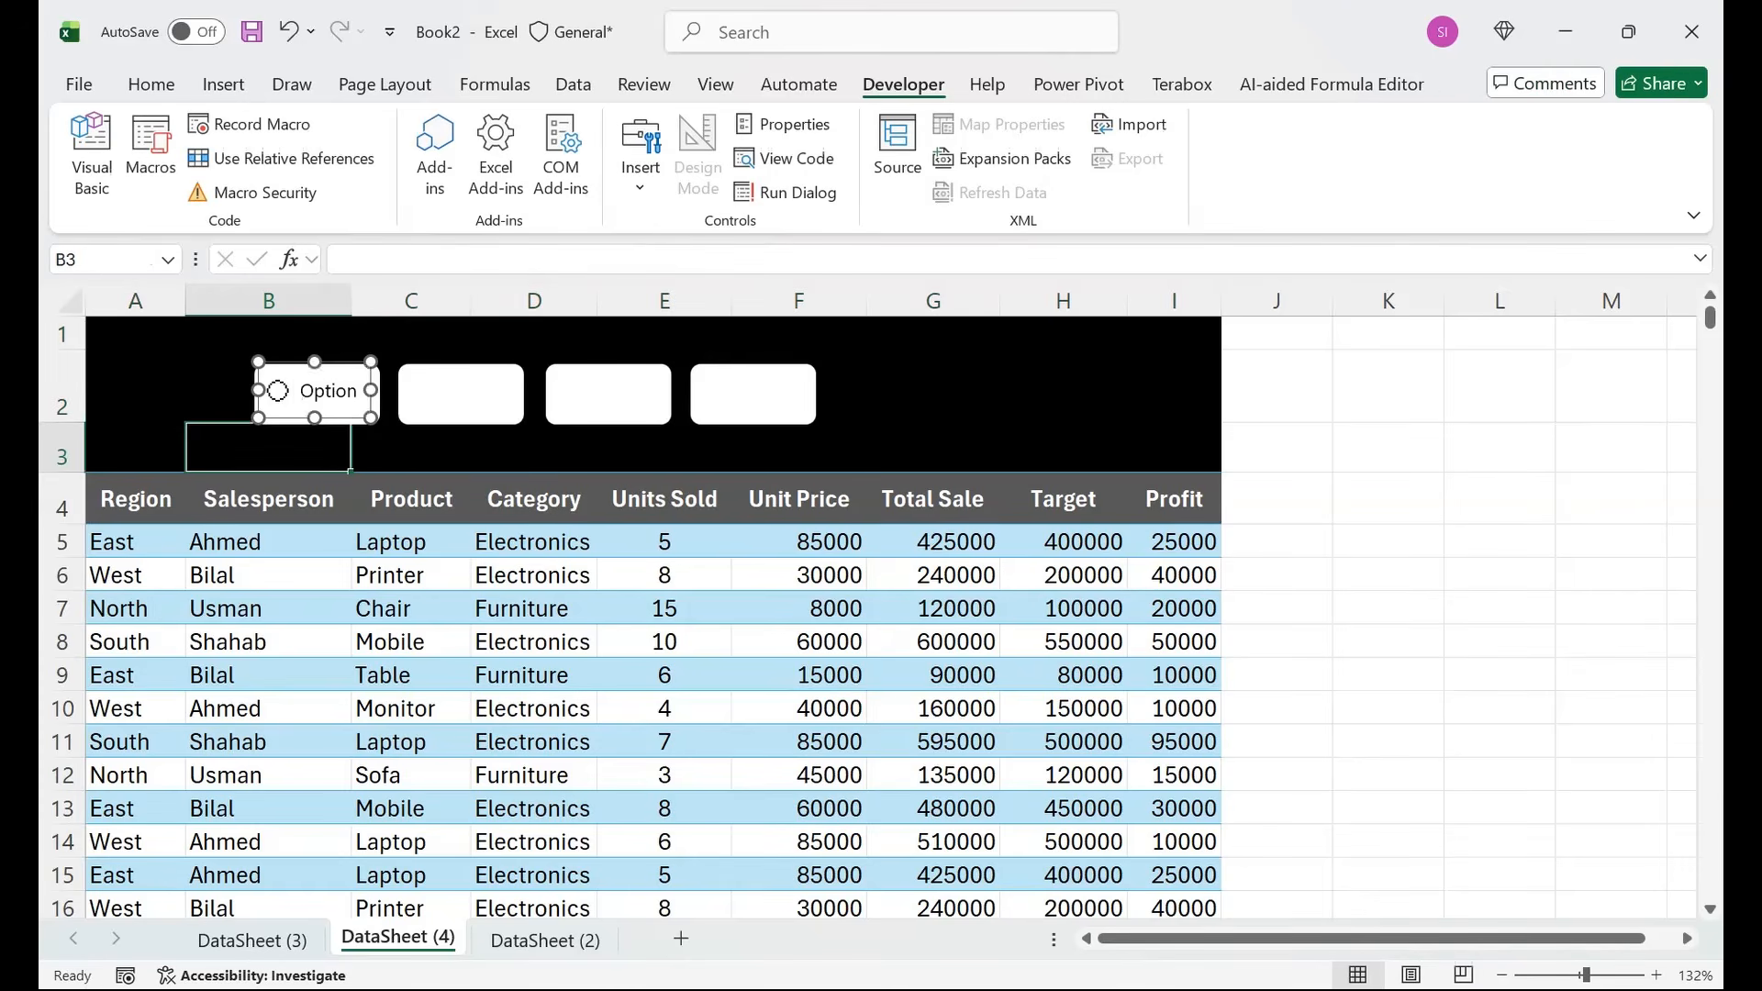
Nudge the option button slightly to the right within the first white rounded rectangle.
{"action": "right_click", "coordinate": [279, 385]}
{"action": "key", "text": "Escape"}
{"action": "key", "text": "Right"}
{"action": "key", "text": "Right"}
{"action": "key", "text": "Right"}
{"action": "key", "text": "Right"}
{"action": "key", "text": "Right"}
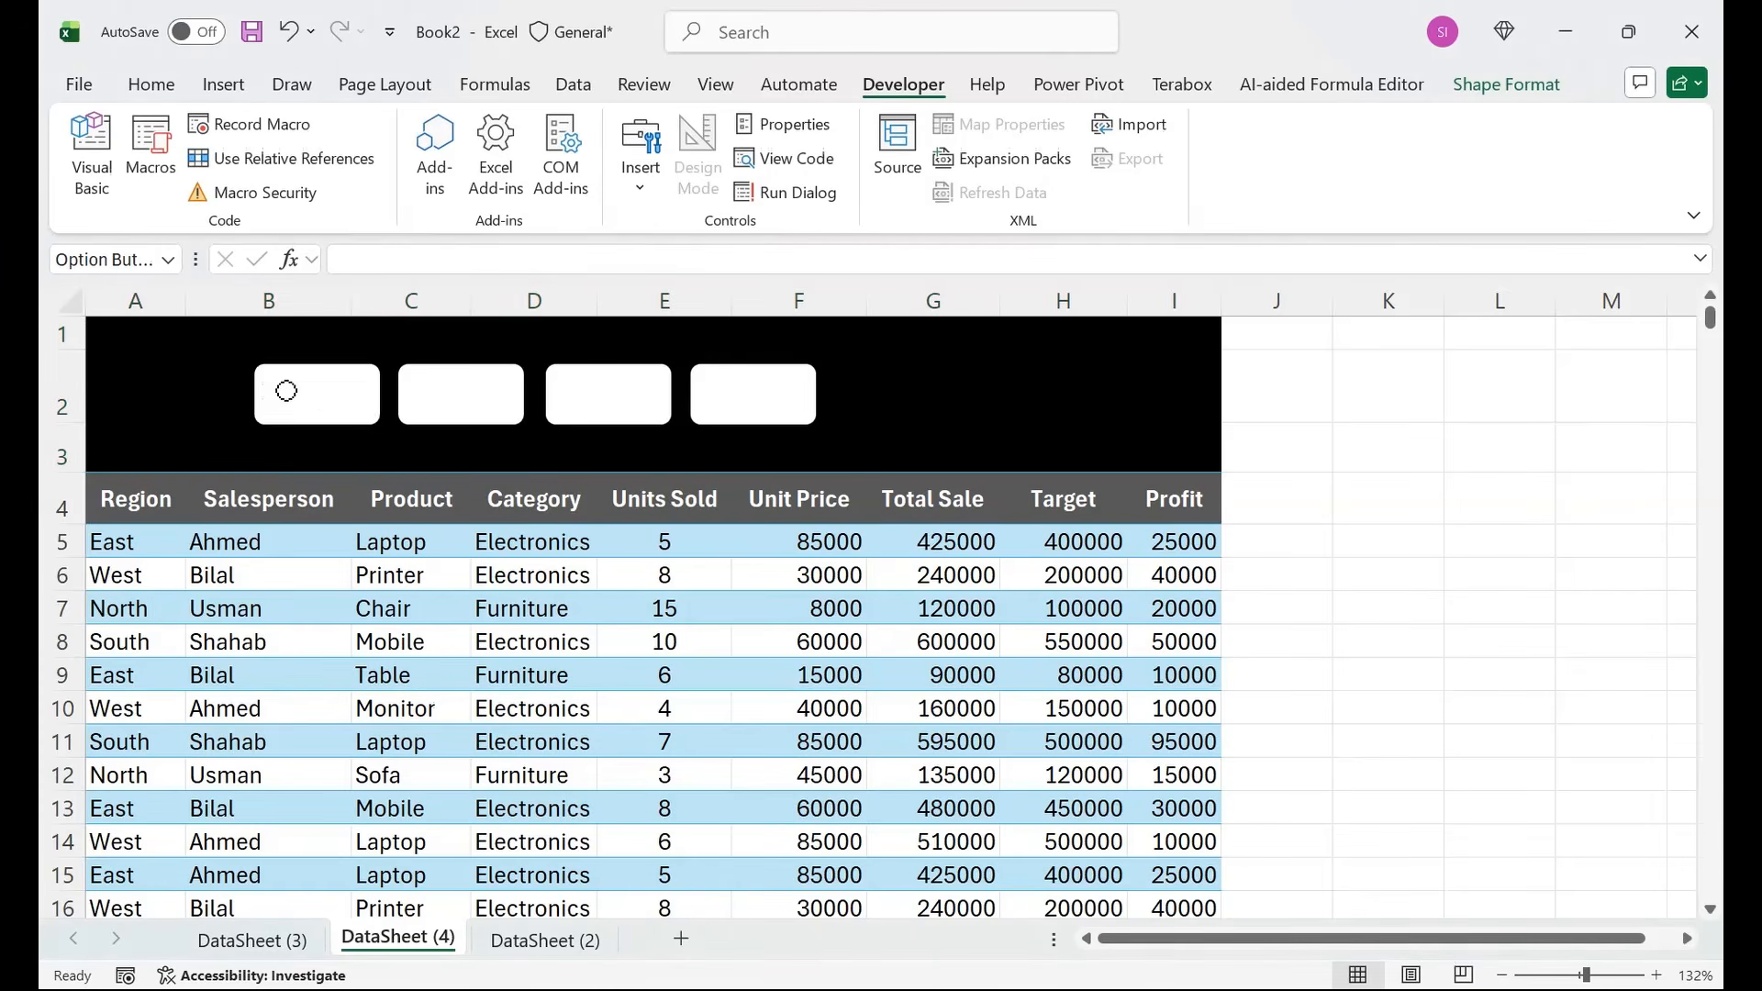
Link the option button to cell $A$3 through its control settings and turn the option on.
{"action": "right_click", "coordinate": [281, 415]}
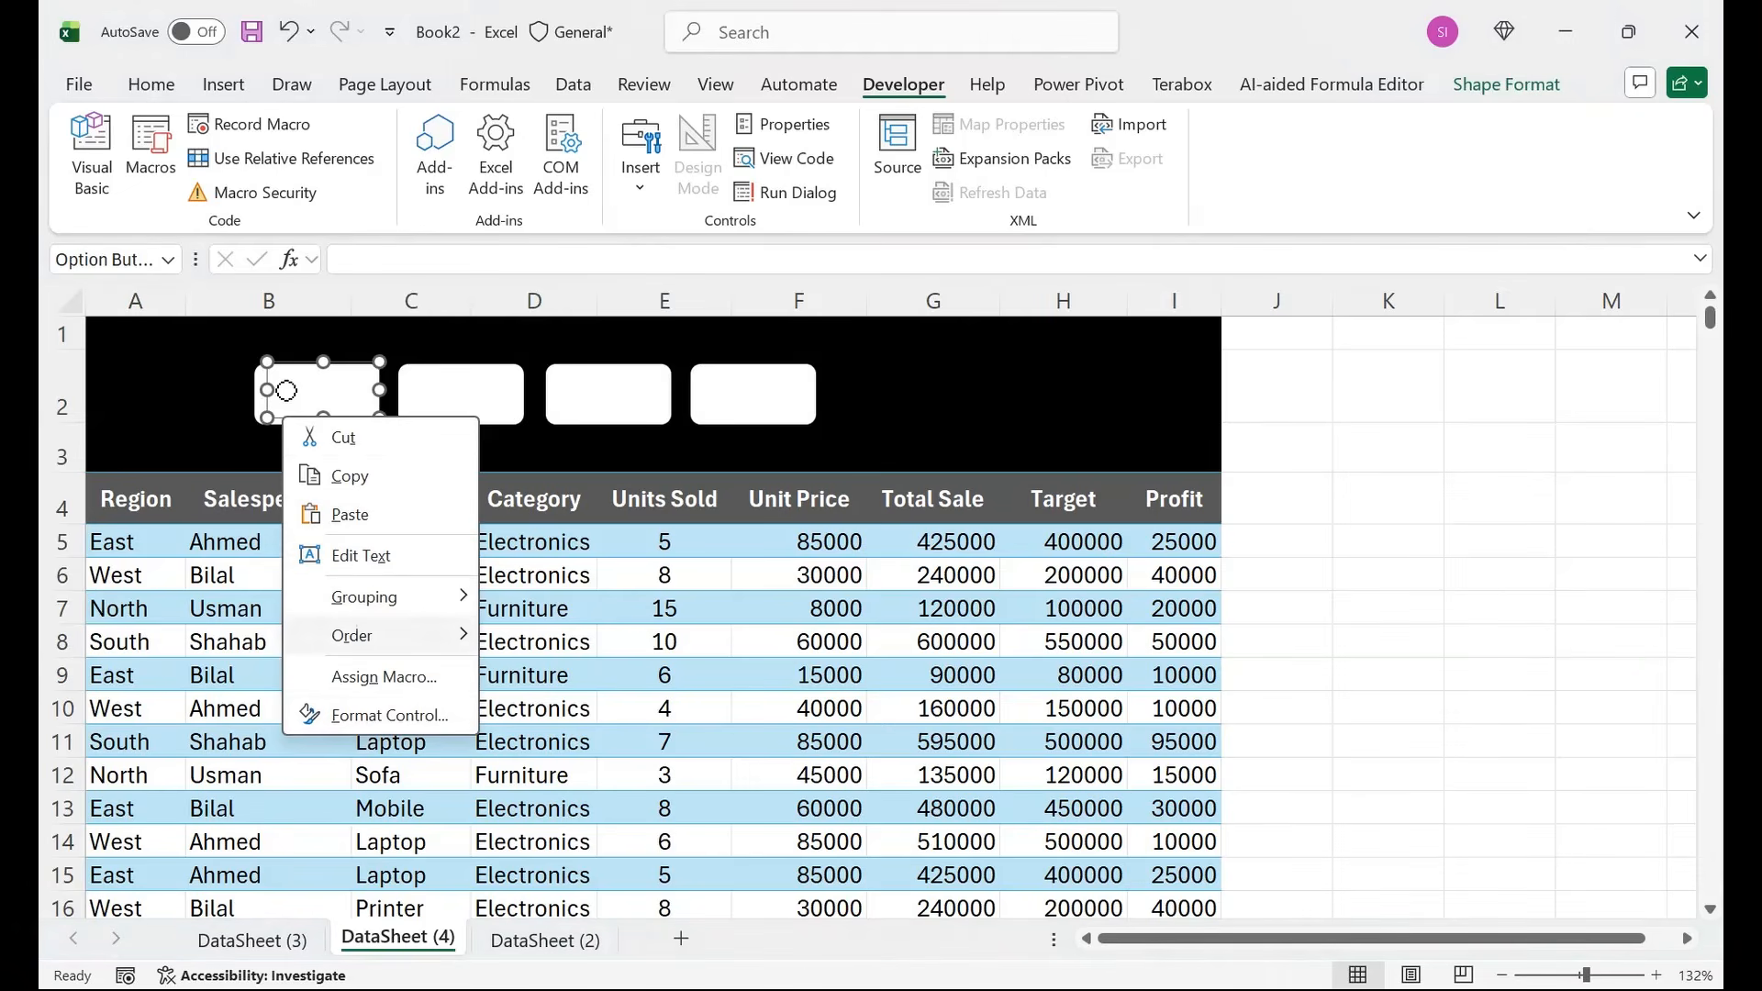
{"action": "left_click", "coordinate": [367, 714]}
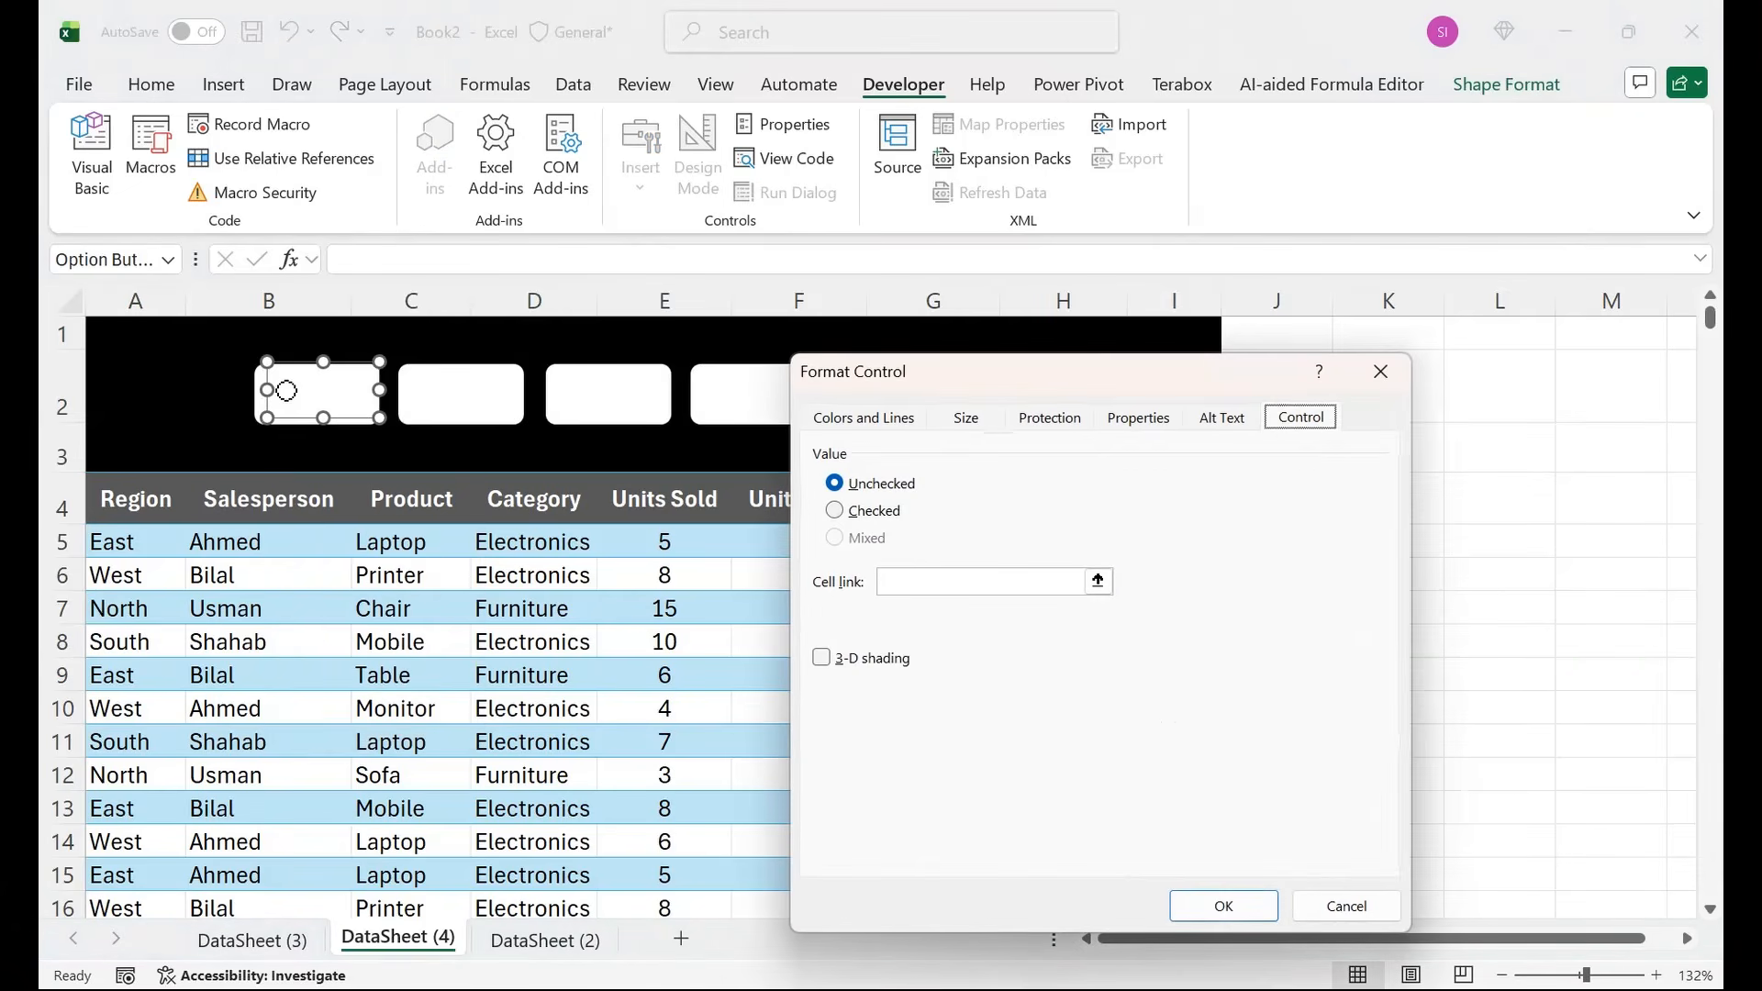
{"action": "left_click", "coordinate": [991, 582]}
{"action": "left_click", "coordinate": [136, 448]}
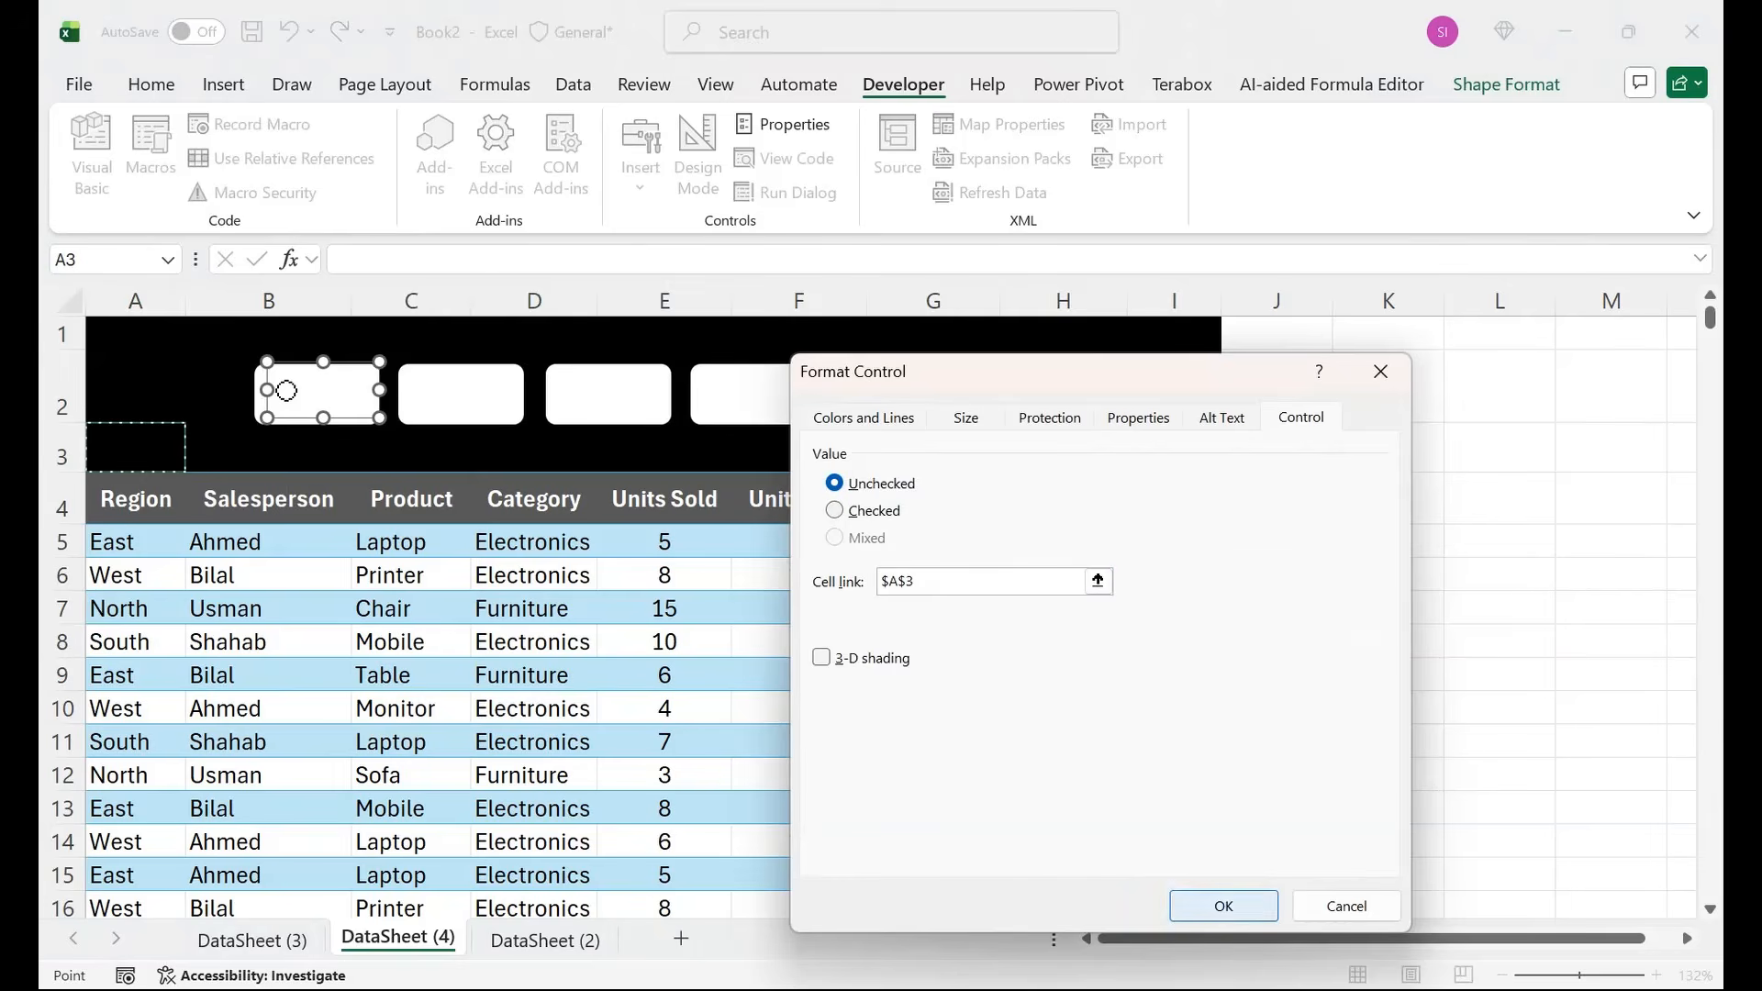
{"action": "left_click", "coordinate": [1223, 906]}
{"action": "left_click", "coordinate": [411, 542]}
{"action": "left_click", "coordinate": [286, 391]}
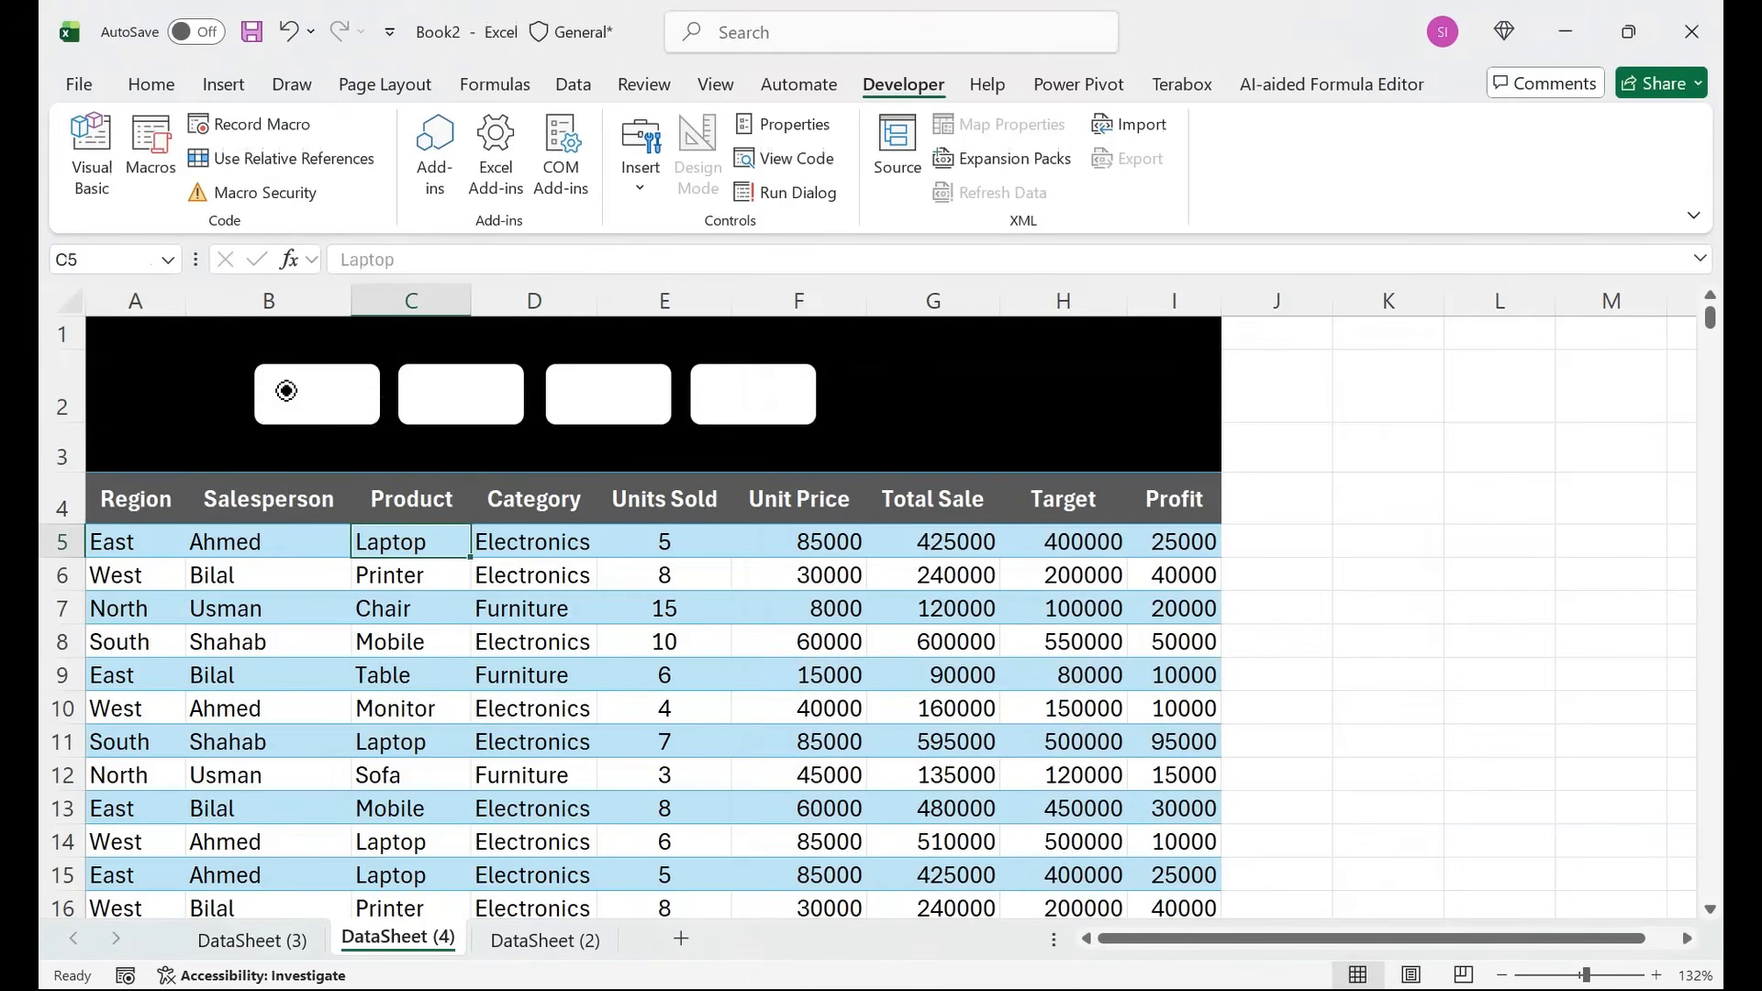
Set the font color of linked cell A3 to white.
{"action": "left_click", "coordinate": [136, 448]}
{"action": "left_click", "coordinate": [150, 85]}
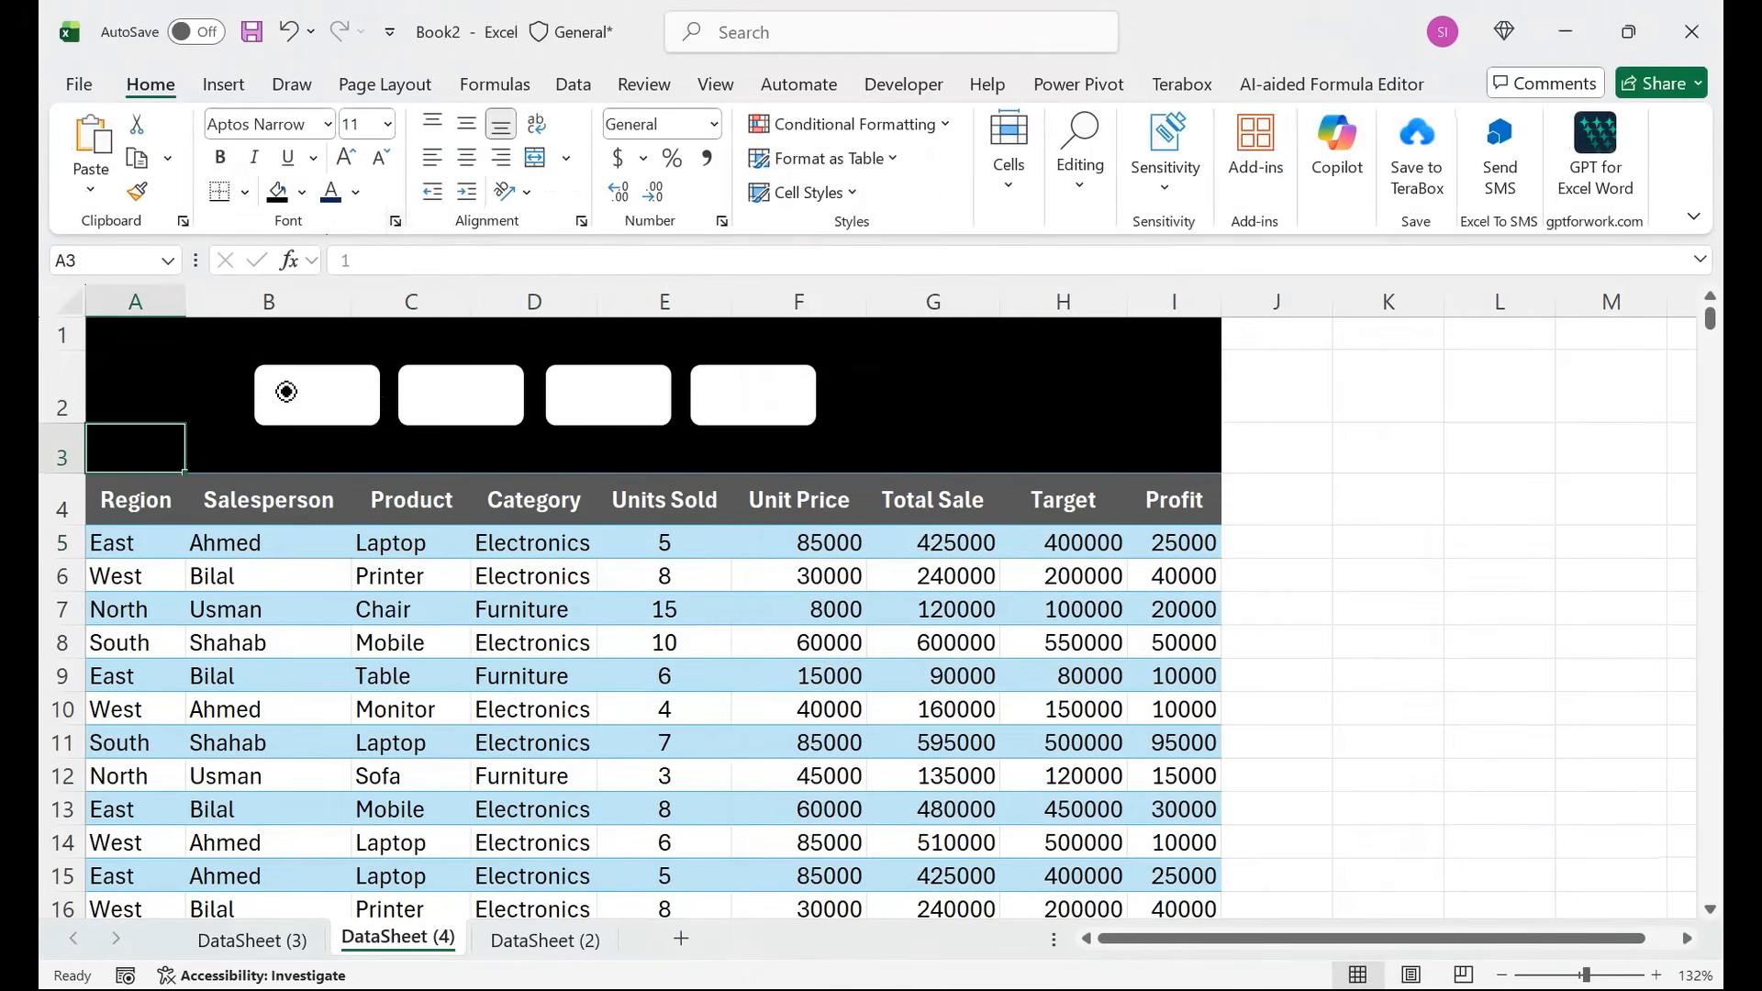
{"action": "left_click", "coordinate": [355, 191]}
{"action": "left_click", "coordinate": [361, 305]}
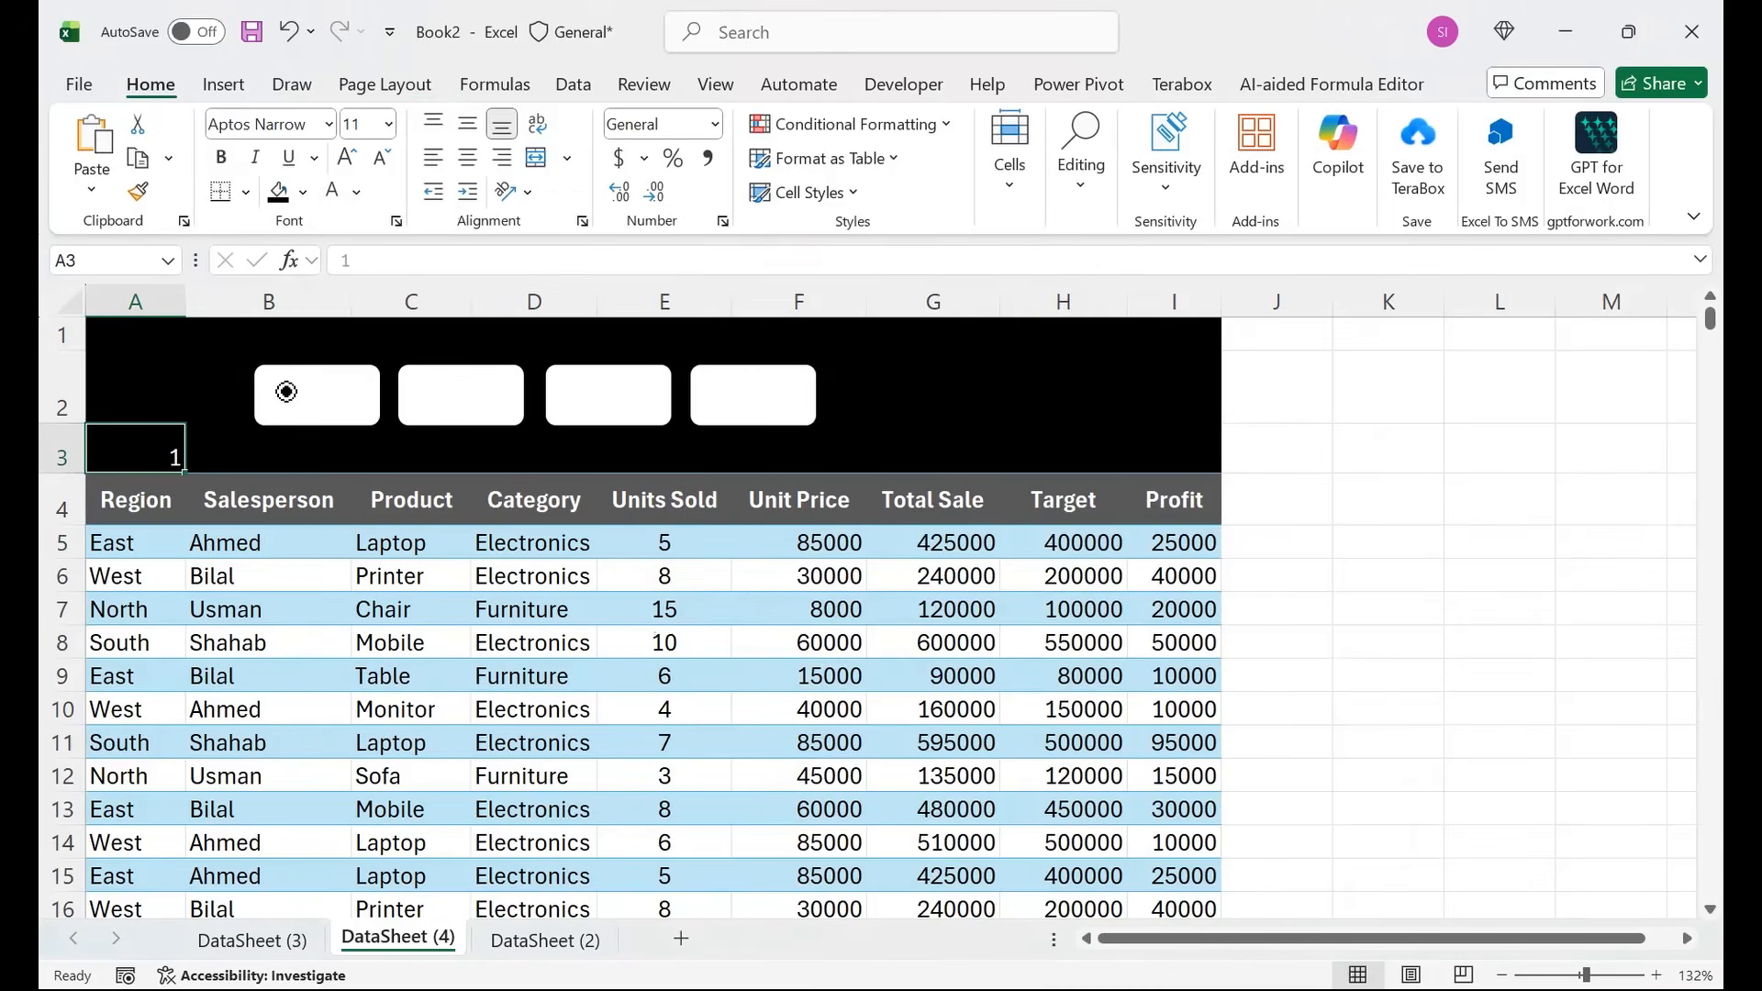
Move the option button to the center of the first white rounded rectangle.
{"action": "right_click", "coordinate": [286, 391]}
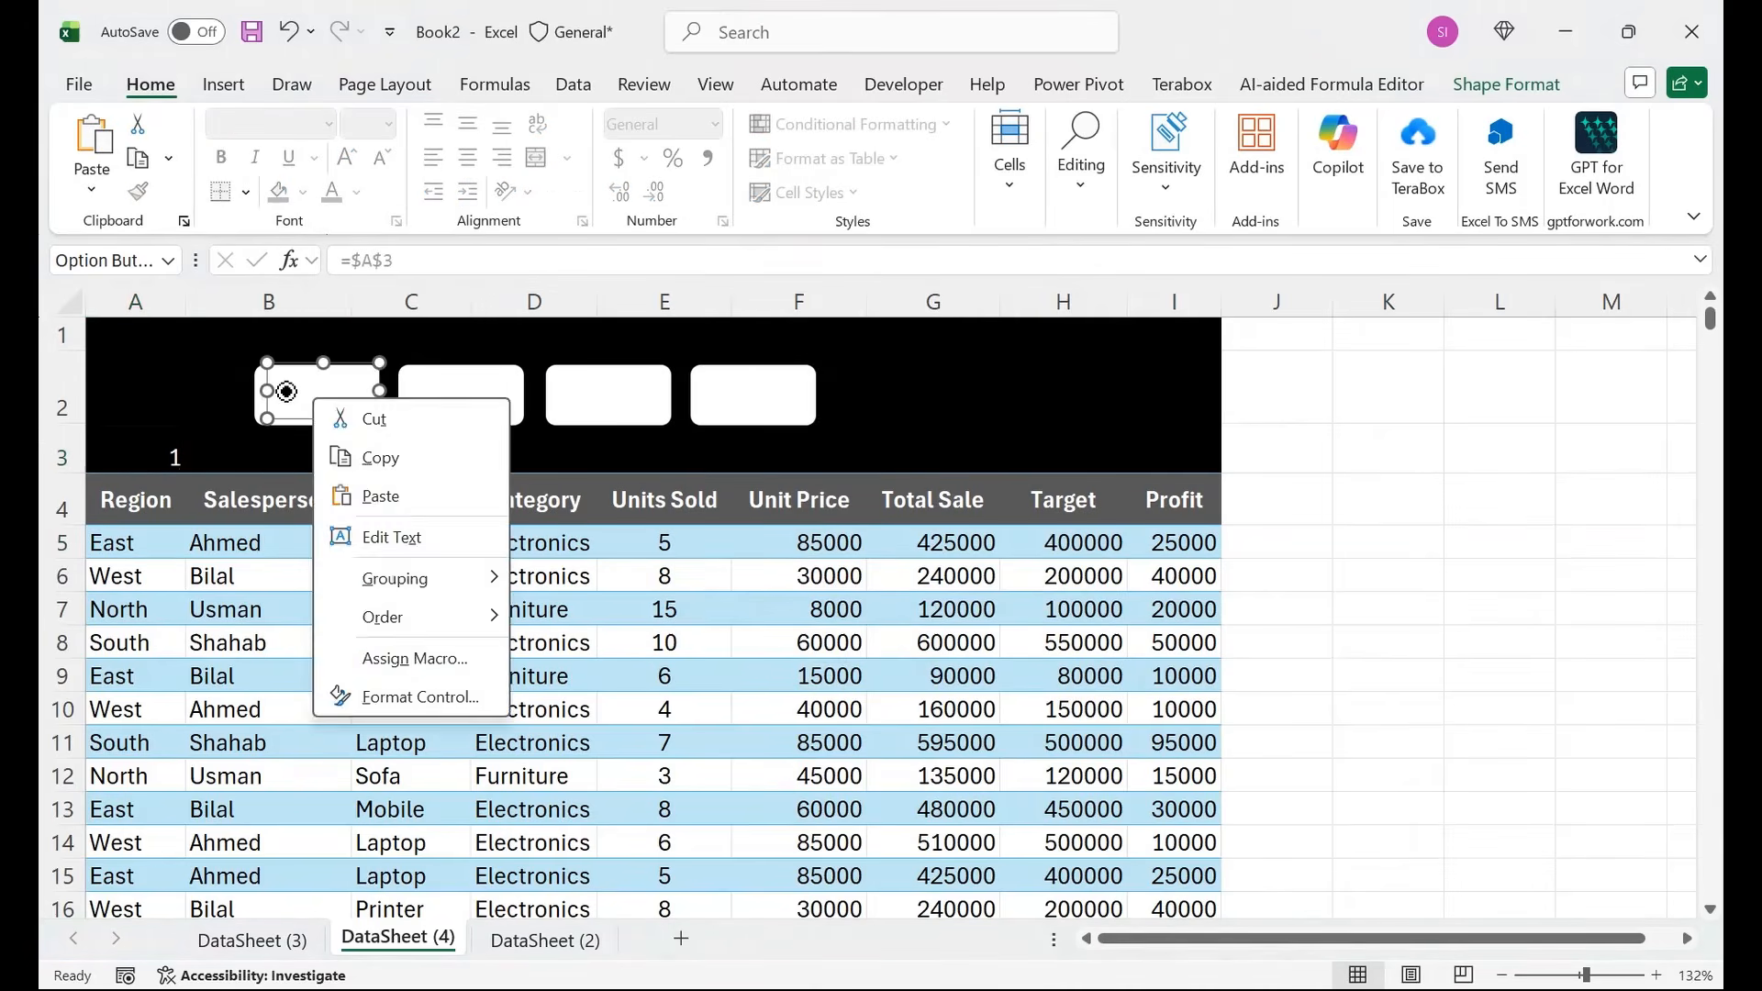
{"action": "key", "text": "Escape"}
{"action": "left_click", "coordinate": [286, 391]}
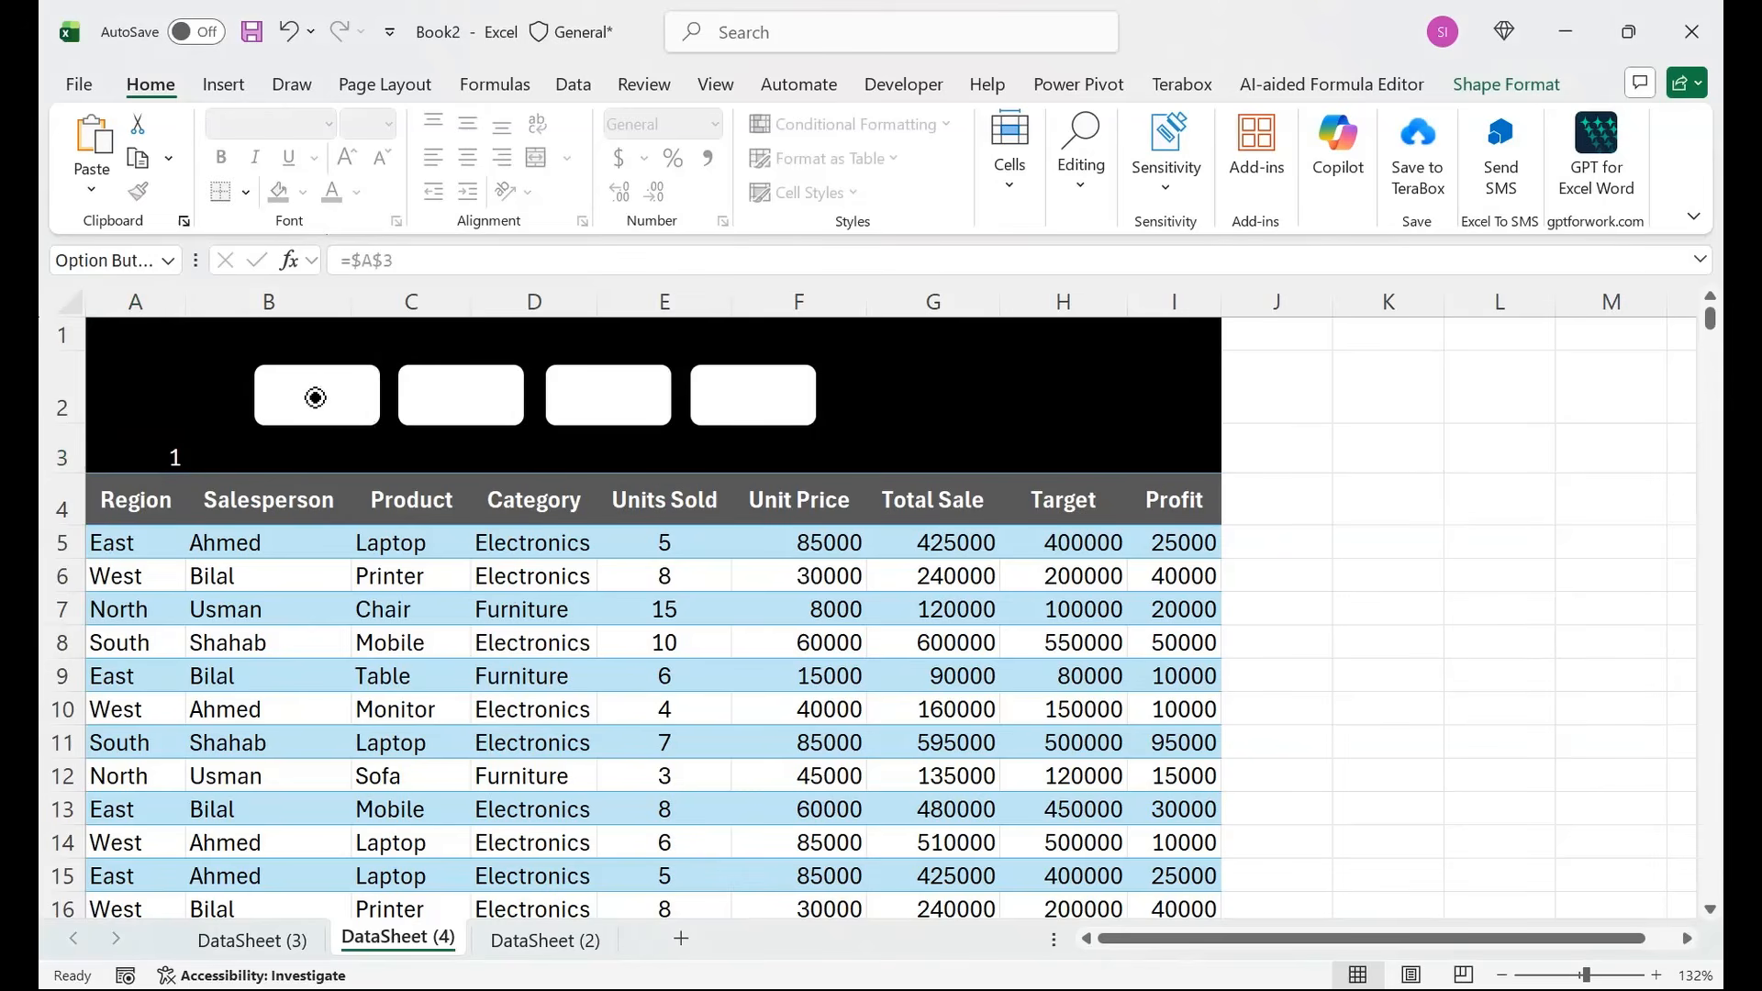
{"action": "left_click", "coordinate": [312, 395], "text": "ctrl"}
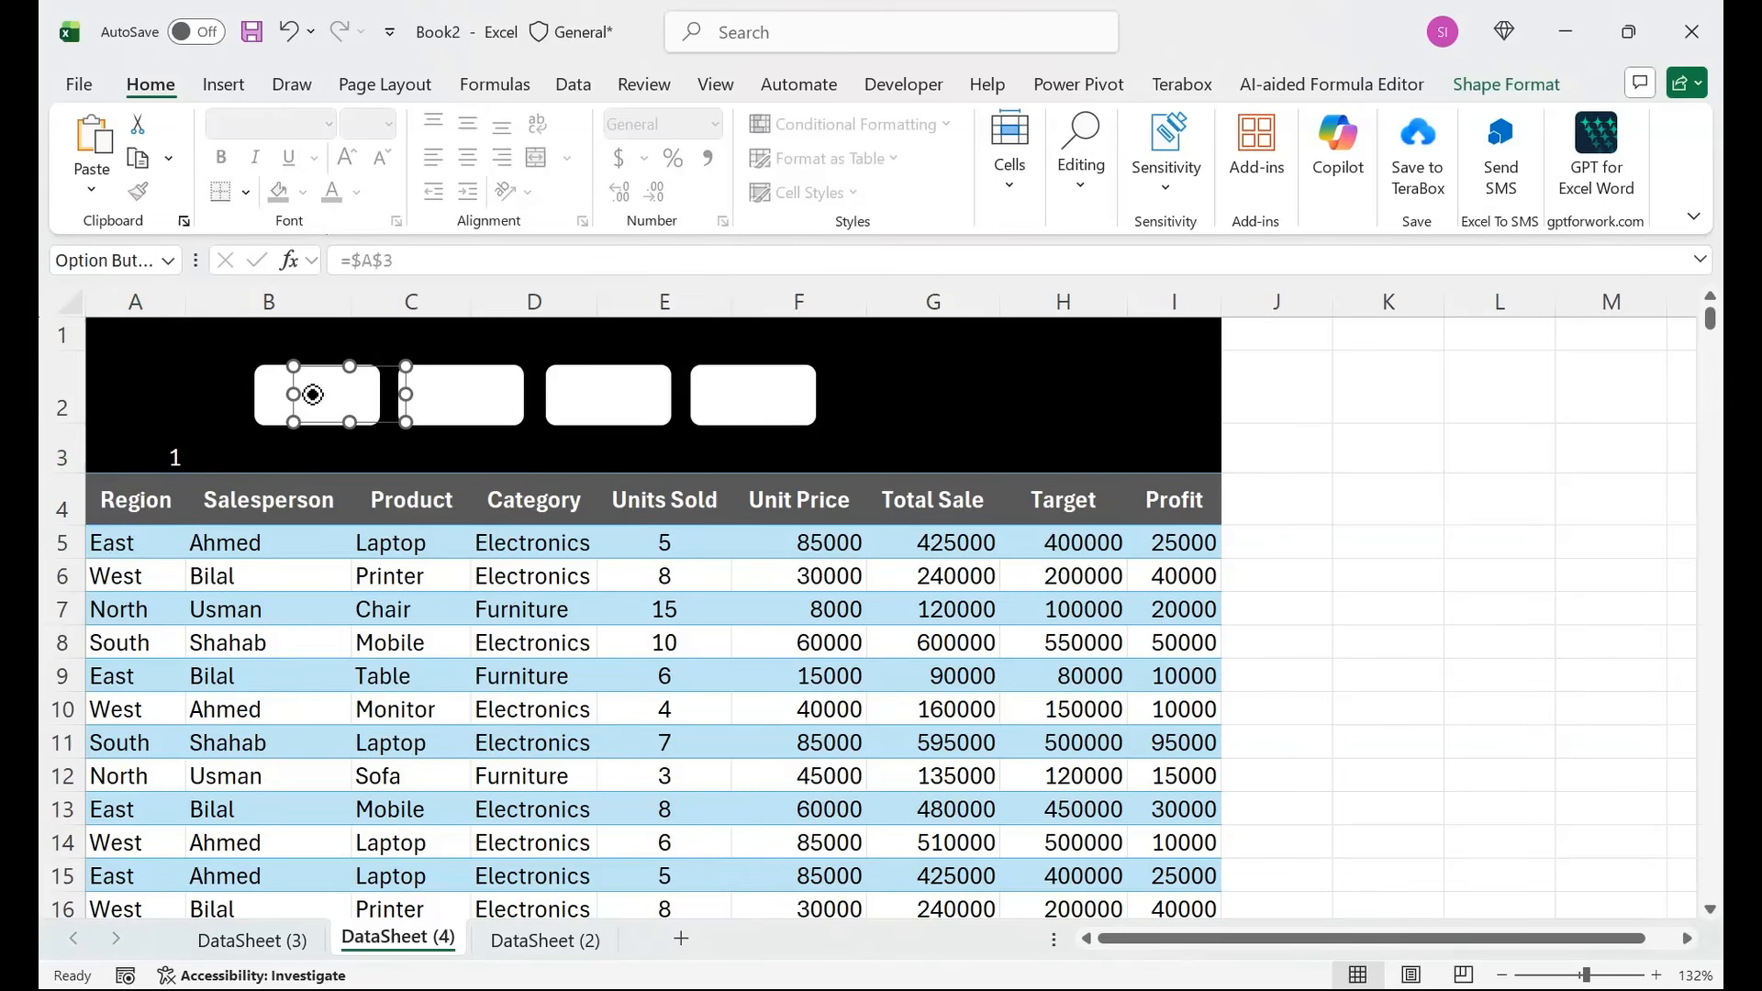
Duplicate the option button onto the second, third and fourth white rectangles and center the copies.
{"action": "left_click_drag", "start_coordinate": [312, 395], "coordinate": [441, 395]}
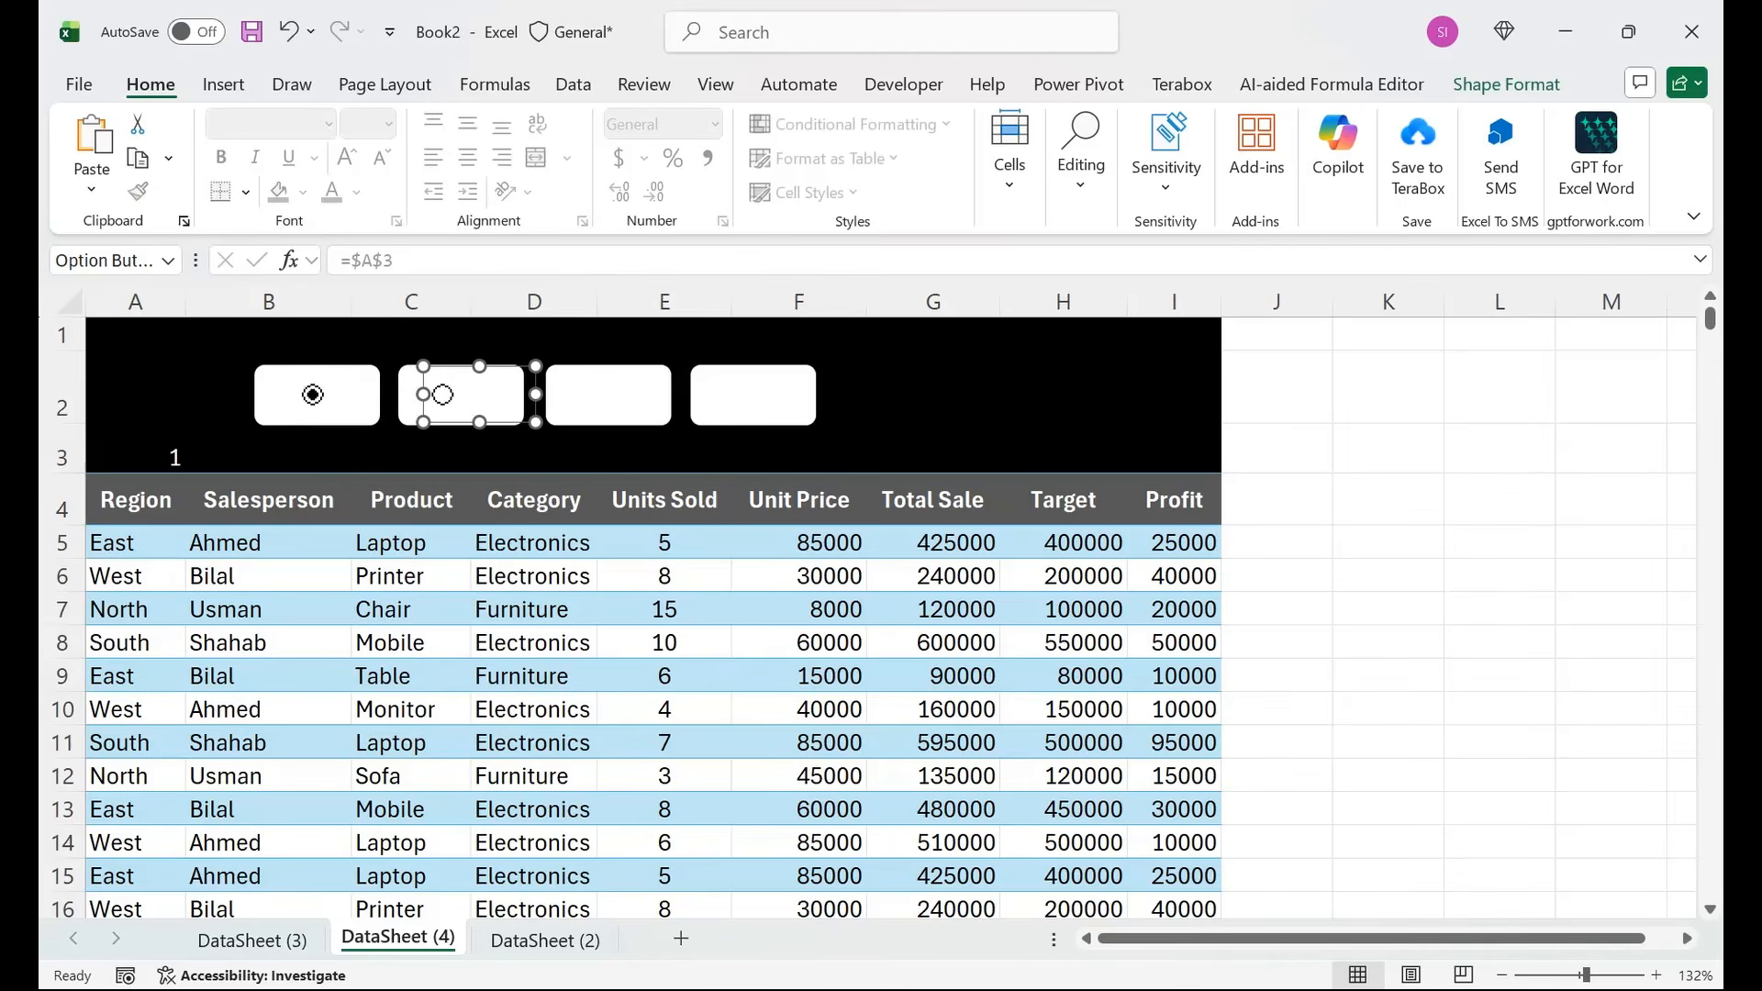
{"action": "key", "text": "Right"}
{"action": "key", "text": "Right"}
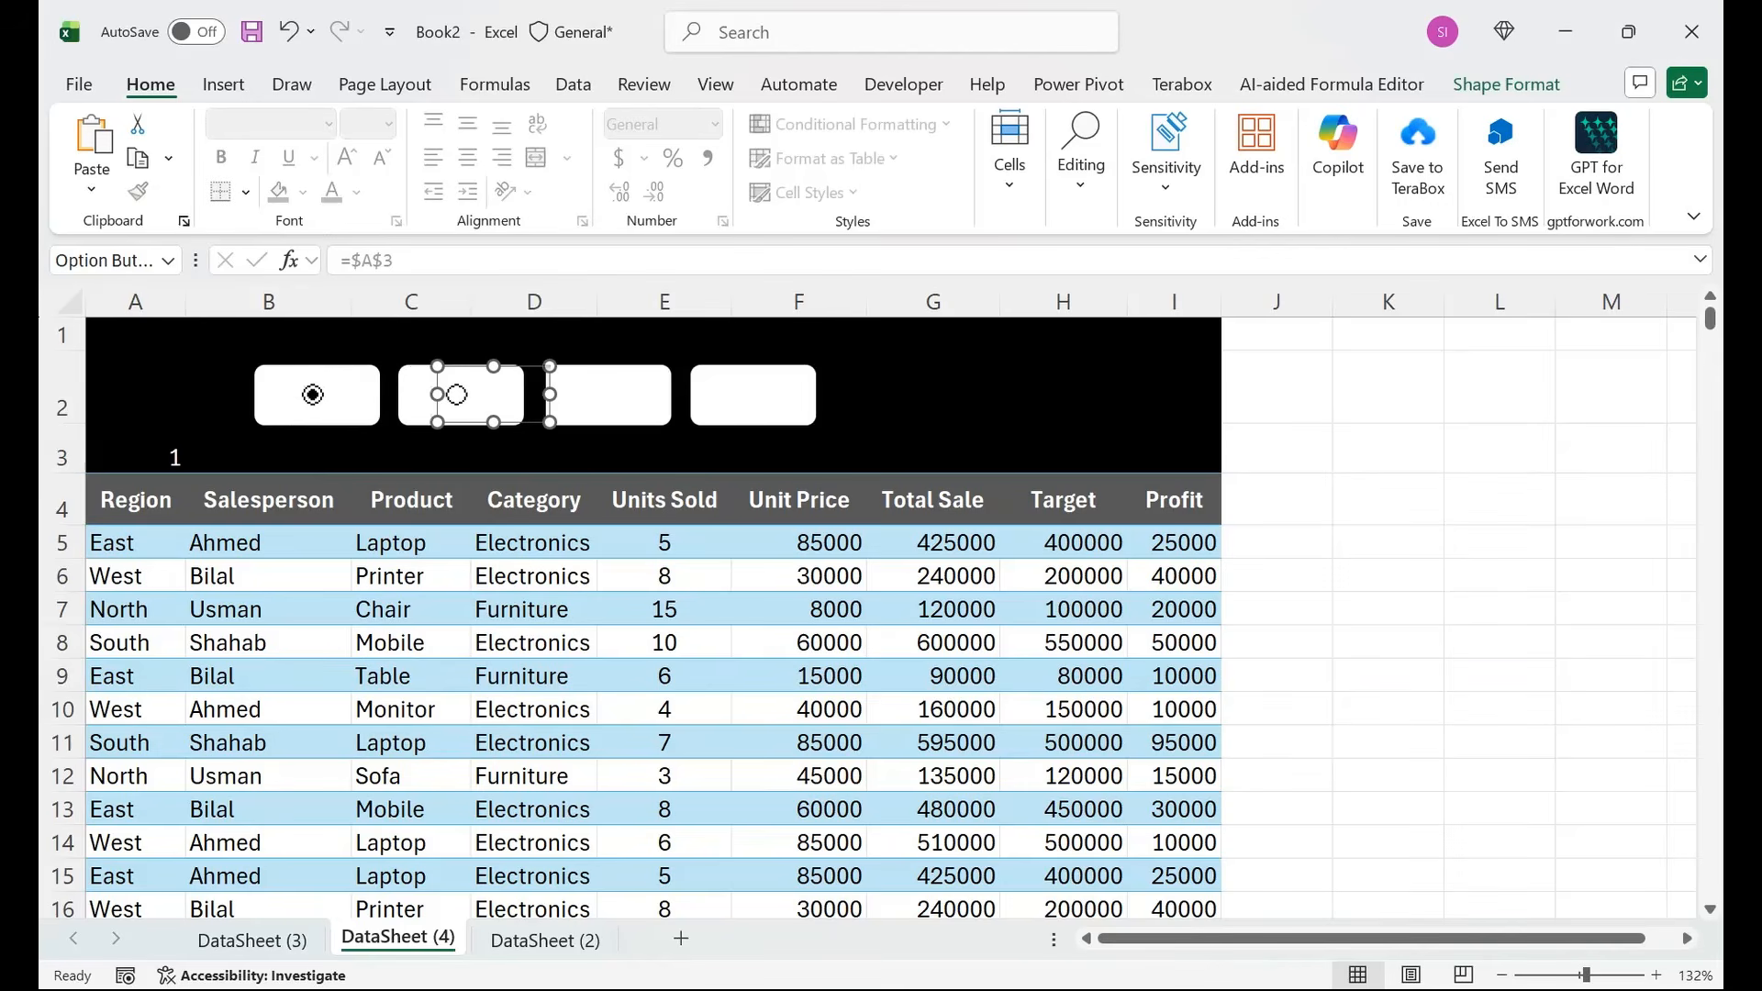
{"action": "left_click_drag", "start_coordinate": [487, 395], "coordinate": [616, 395]}
{"action": "key", "text": "Right"}
{"action": "key", "text": "Right"}
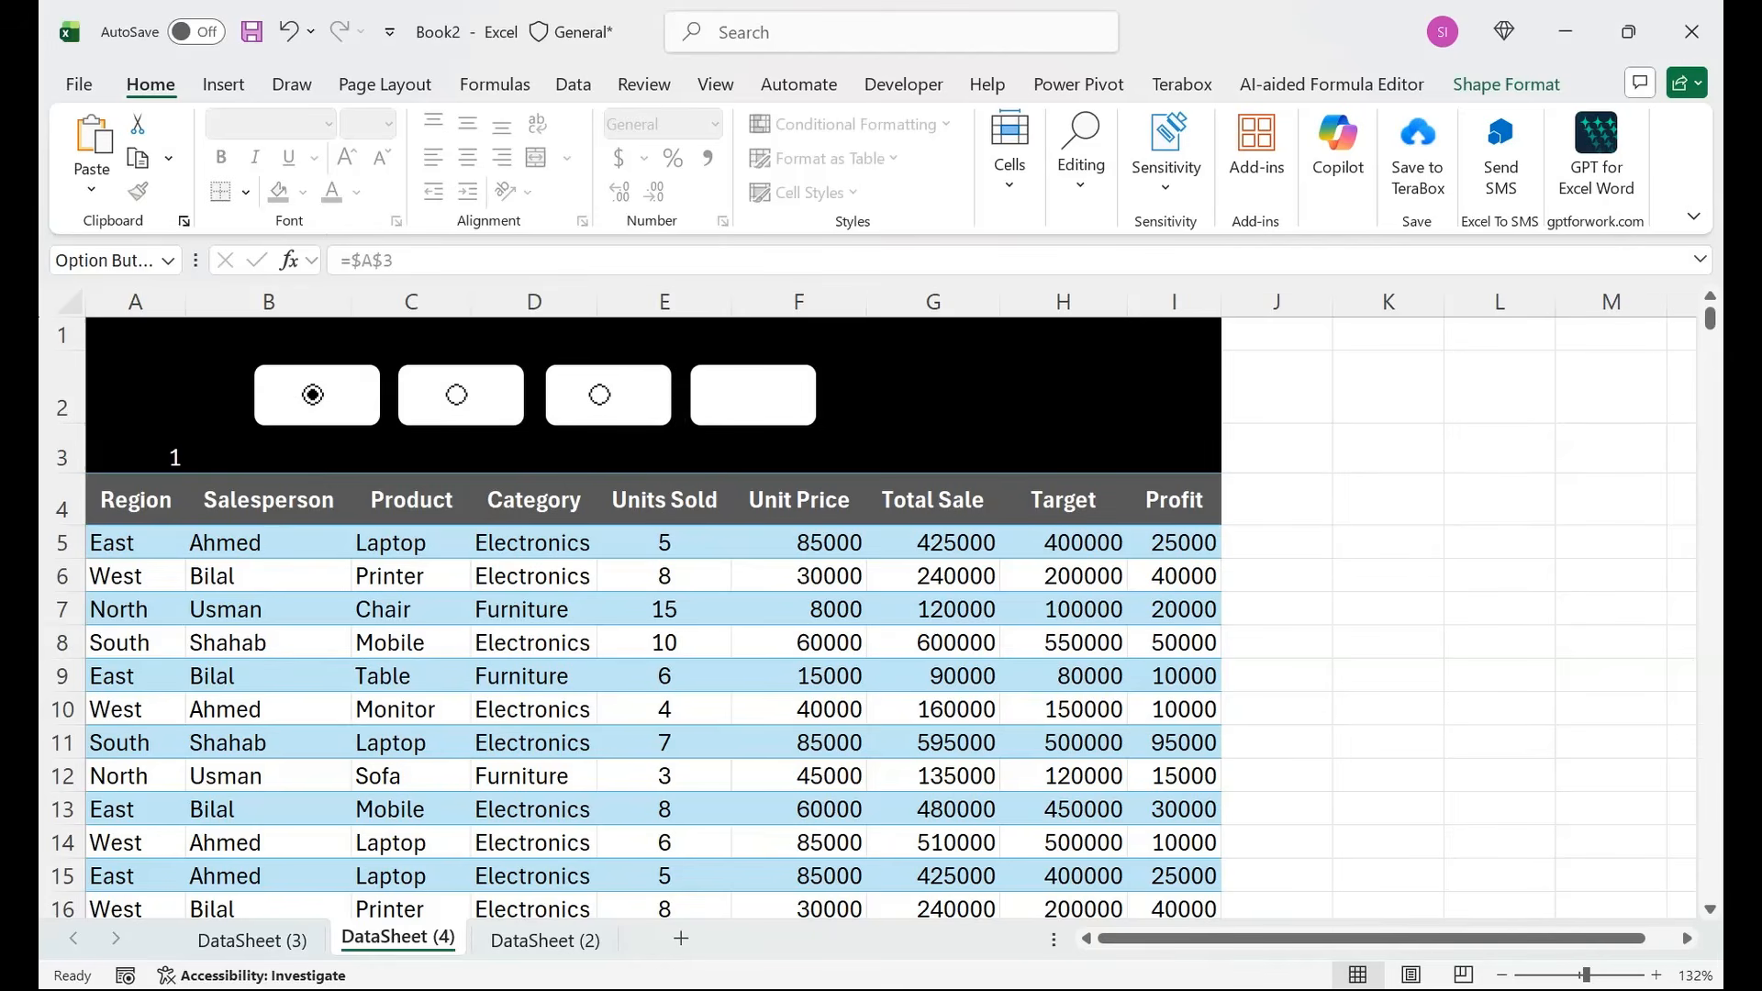
{"action": "left_click_drag", "start_coordinate": [636, 394], "coordinate": [774, 394]}
{"action": "left_click", "coordinate": [665, 610]}
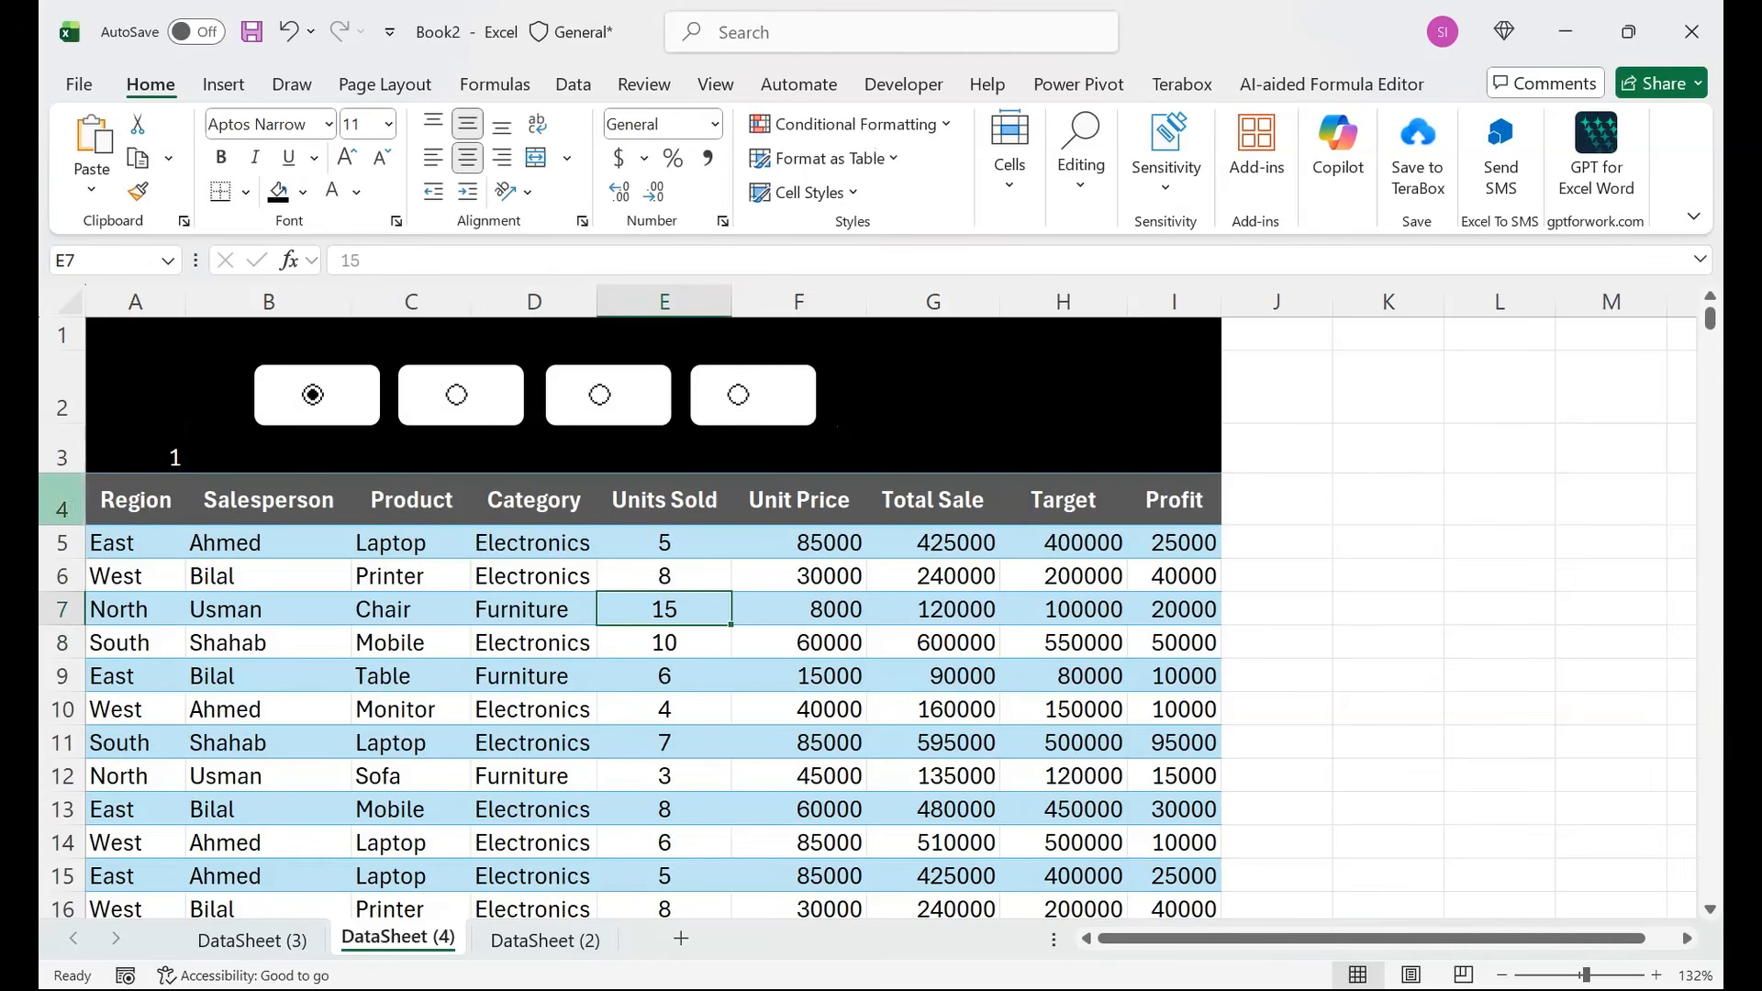
Test the second, third and fourth option buttons in turn and check the linked cell A3.
{"action": "left_click", "coordinate": [457, 394]}
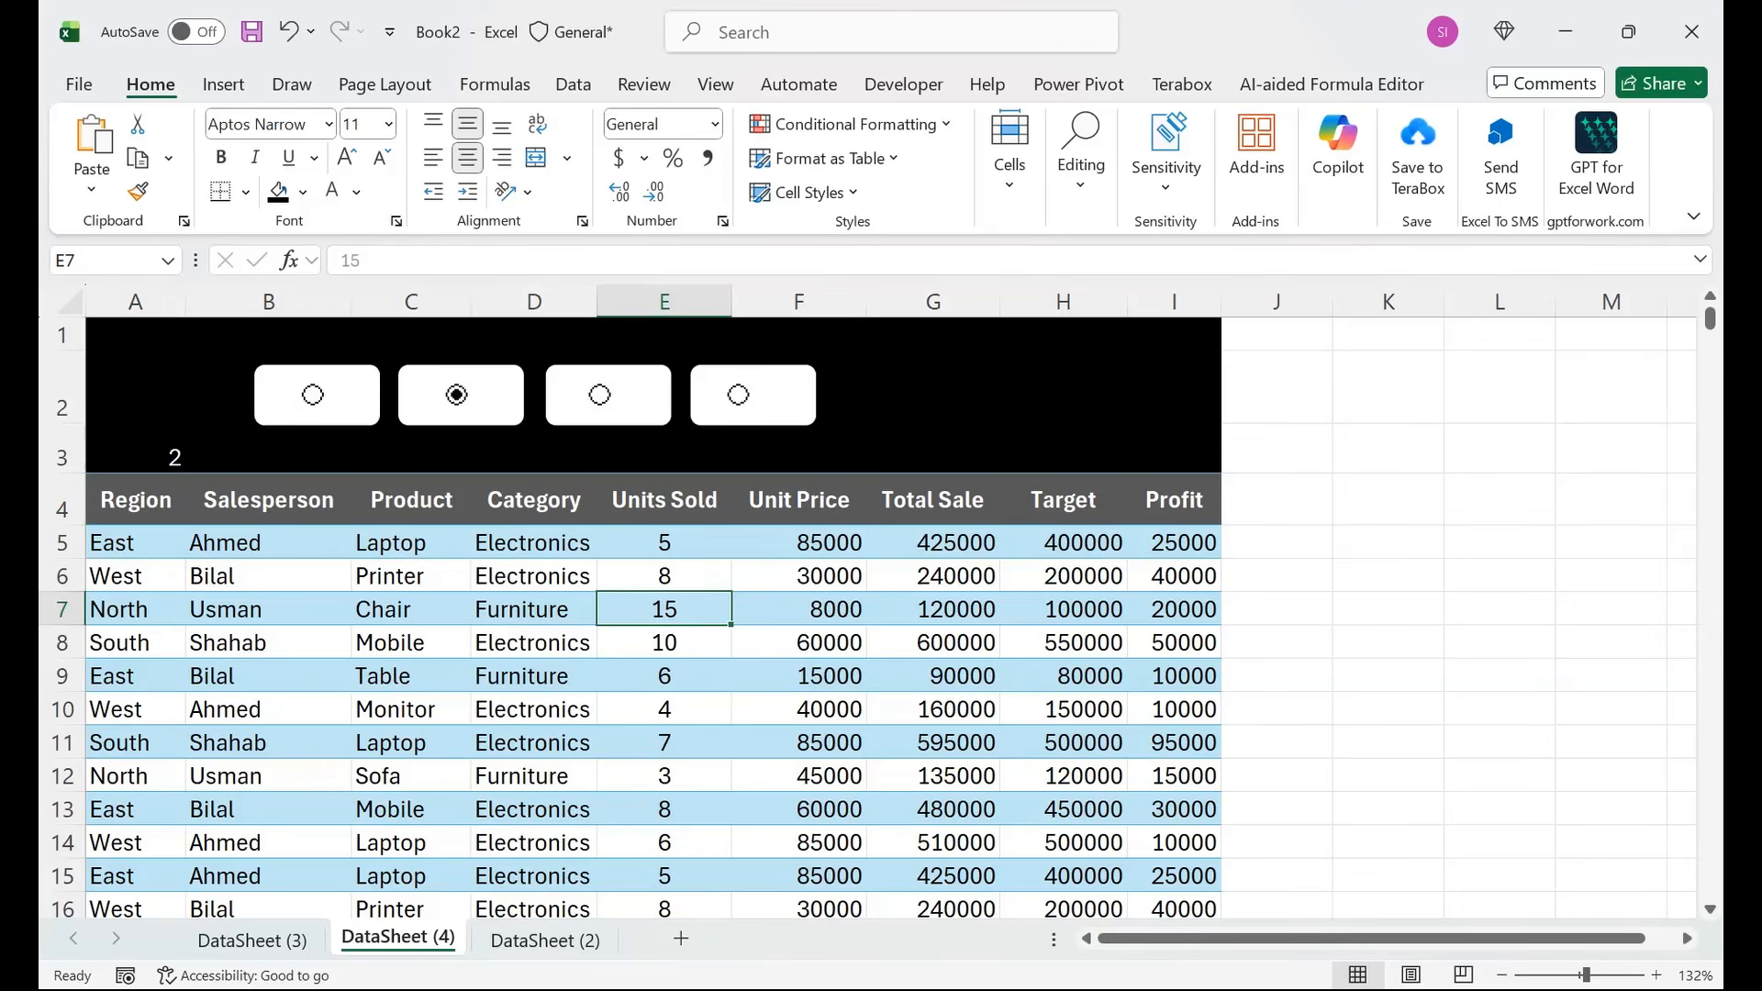
{"action": "left_click", "coordinate": [601, 395]}
{"action": "left_click", "coordinate": [739, 394]}
{"action": "left_click", "coordinate": [136, 450]}
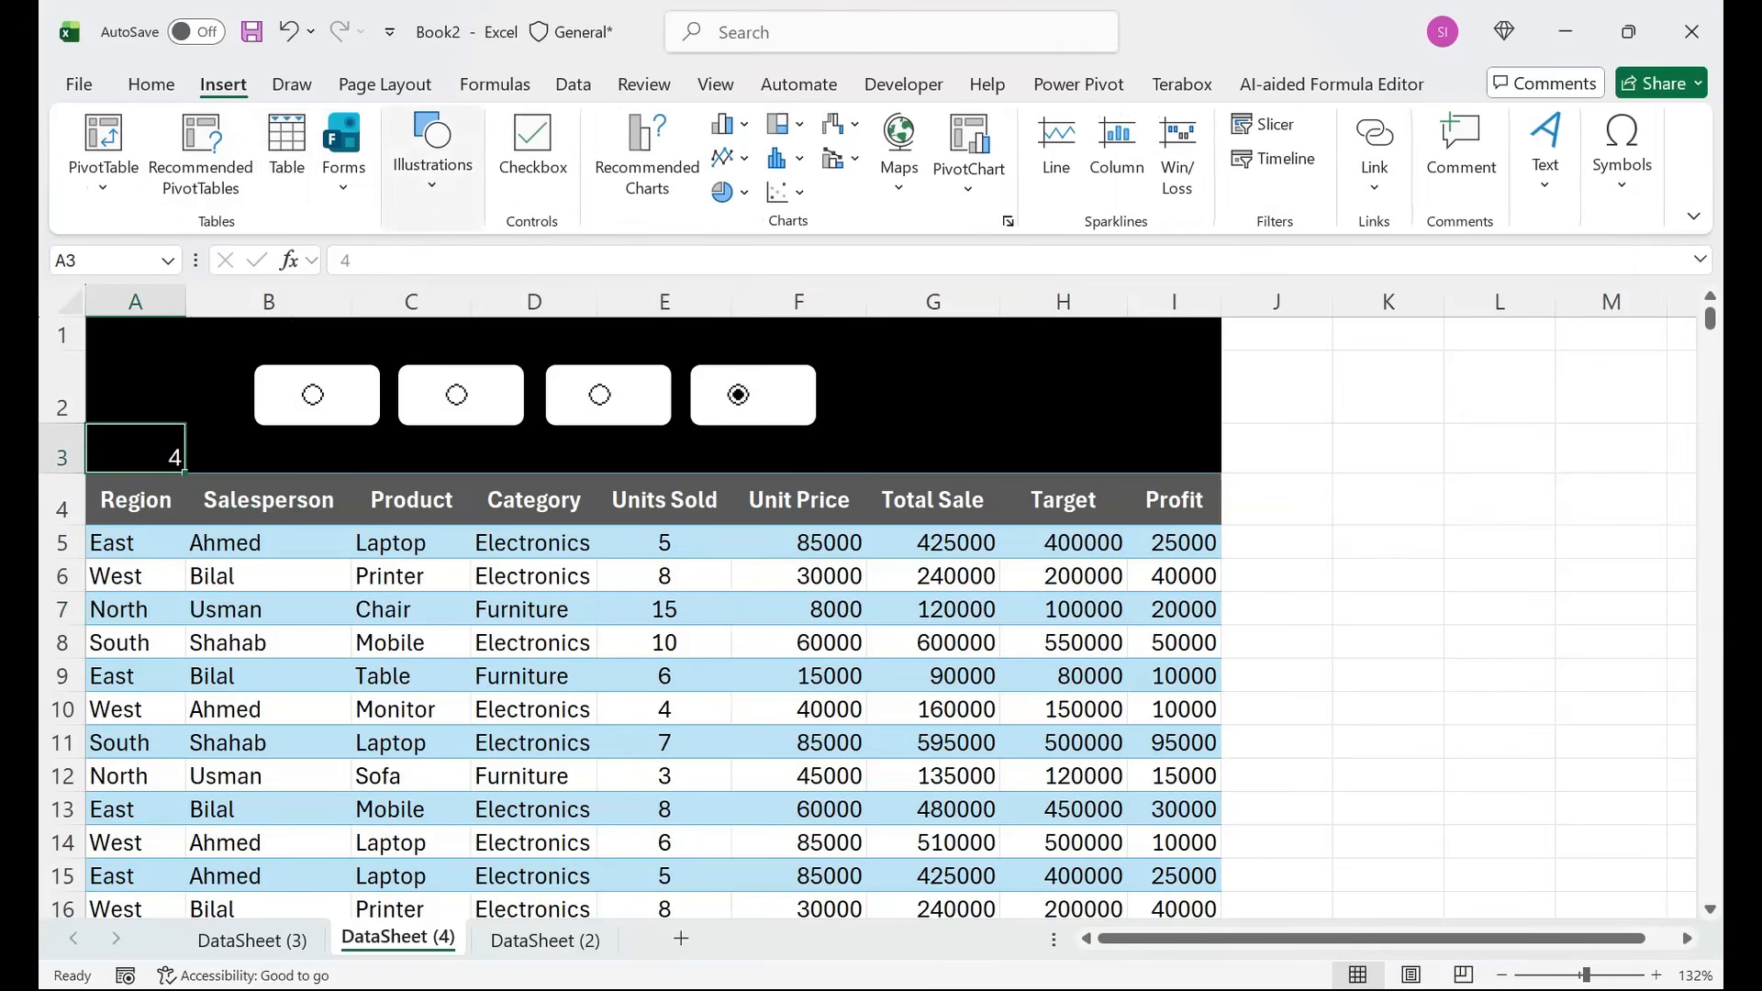
Increase the height of row 1 and draw a rectangle about 0.77" wide and 0.33" high above the first option button.
{"action": "left_click", "coordinate": [431, 152]}
{"action": "left_click", "coordinate": [475, 275]}
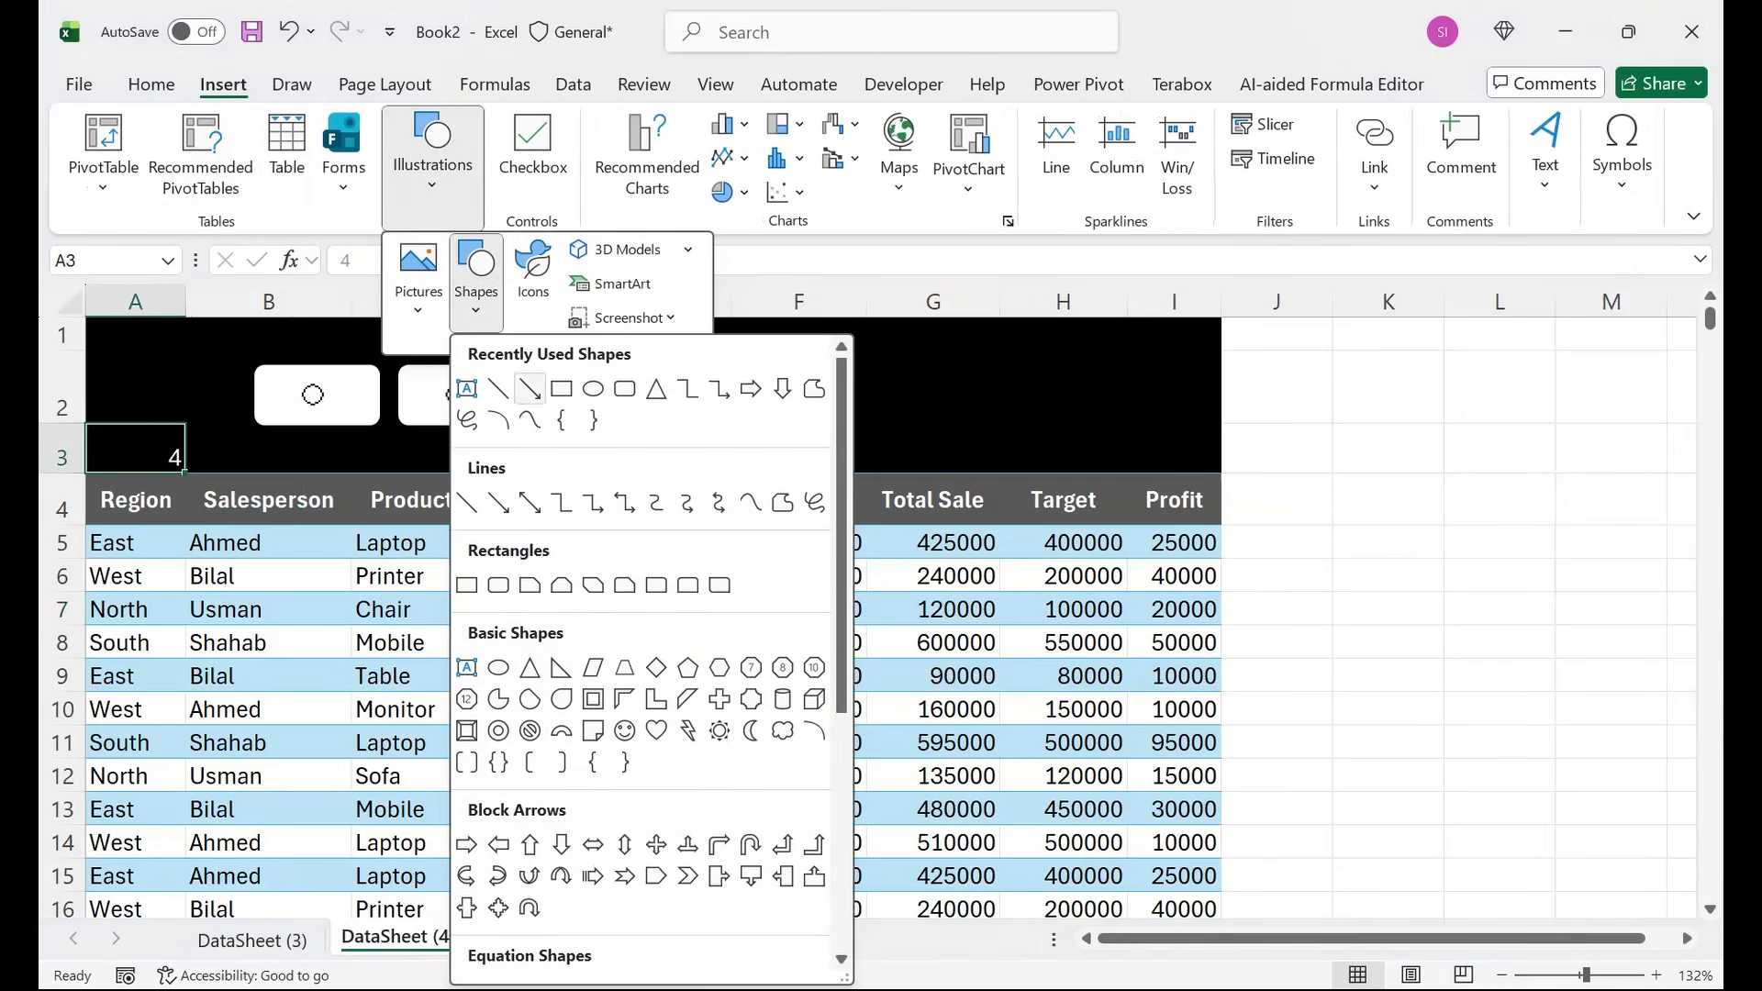
{"action": "left_click", "coordinate": [561, 388]}
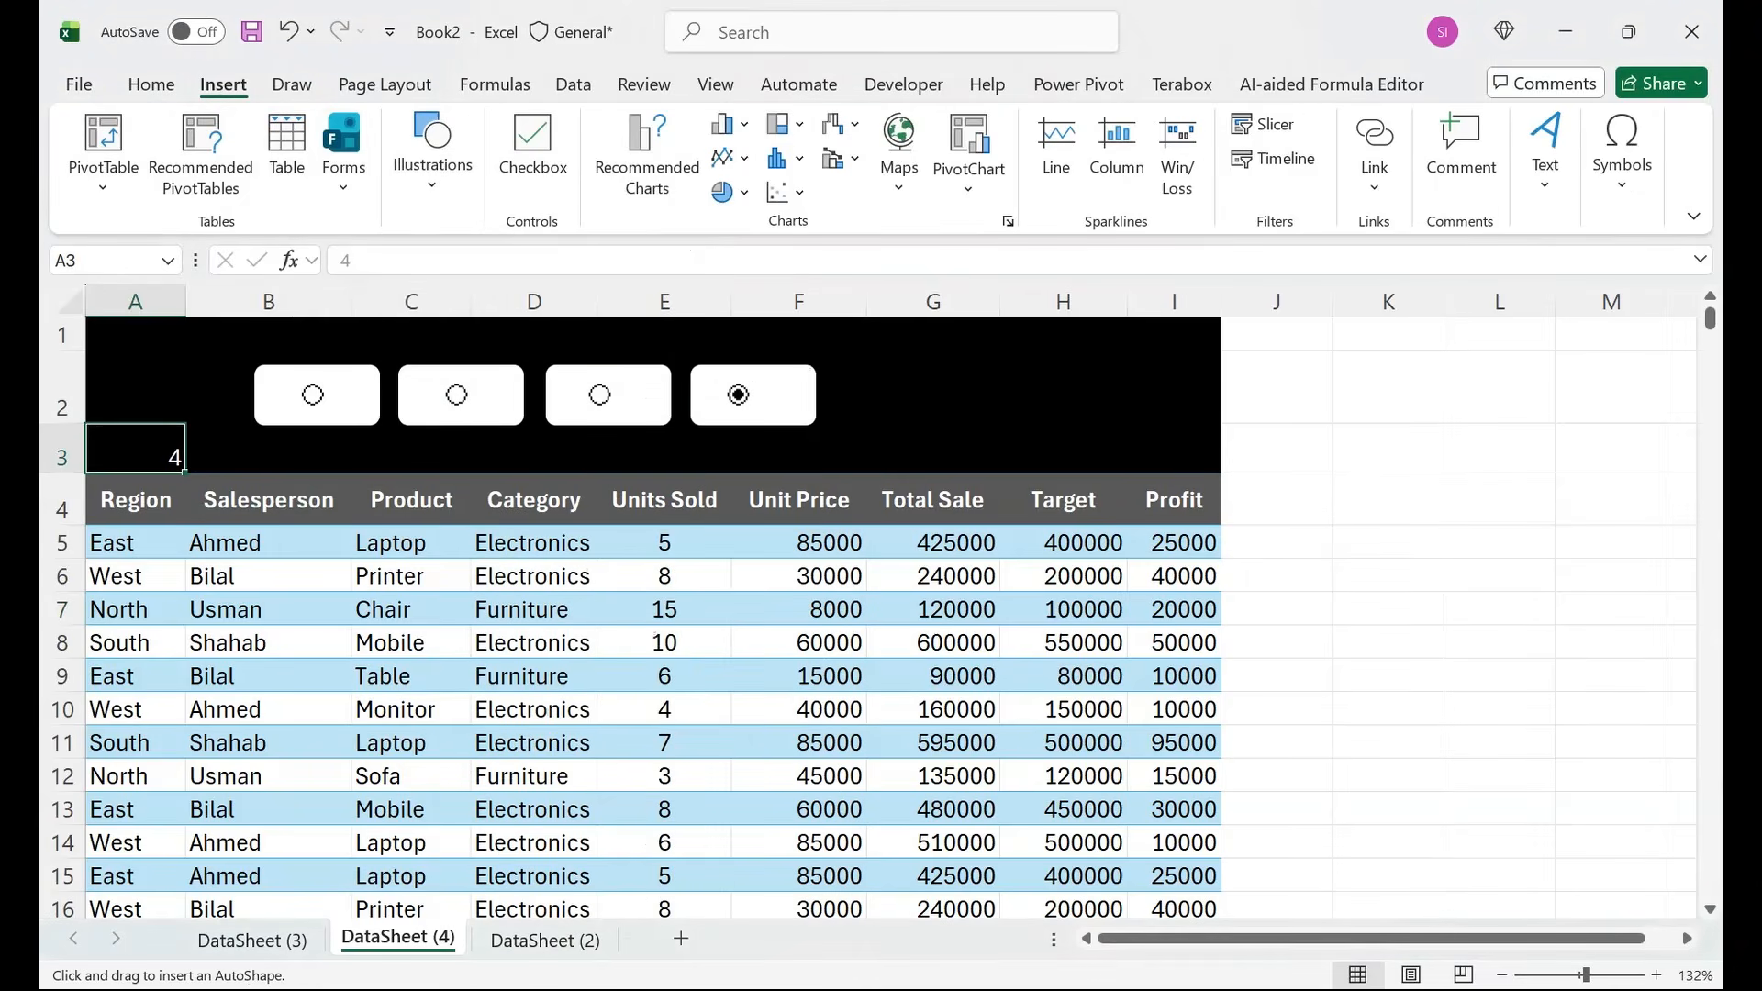
{"action": "left_click_drag", "start_coordinate": [62, 353], "coordinate": [63, 378]}
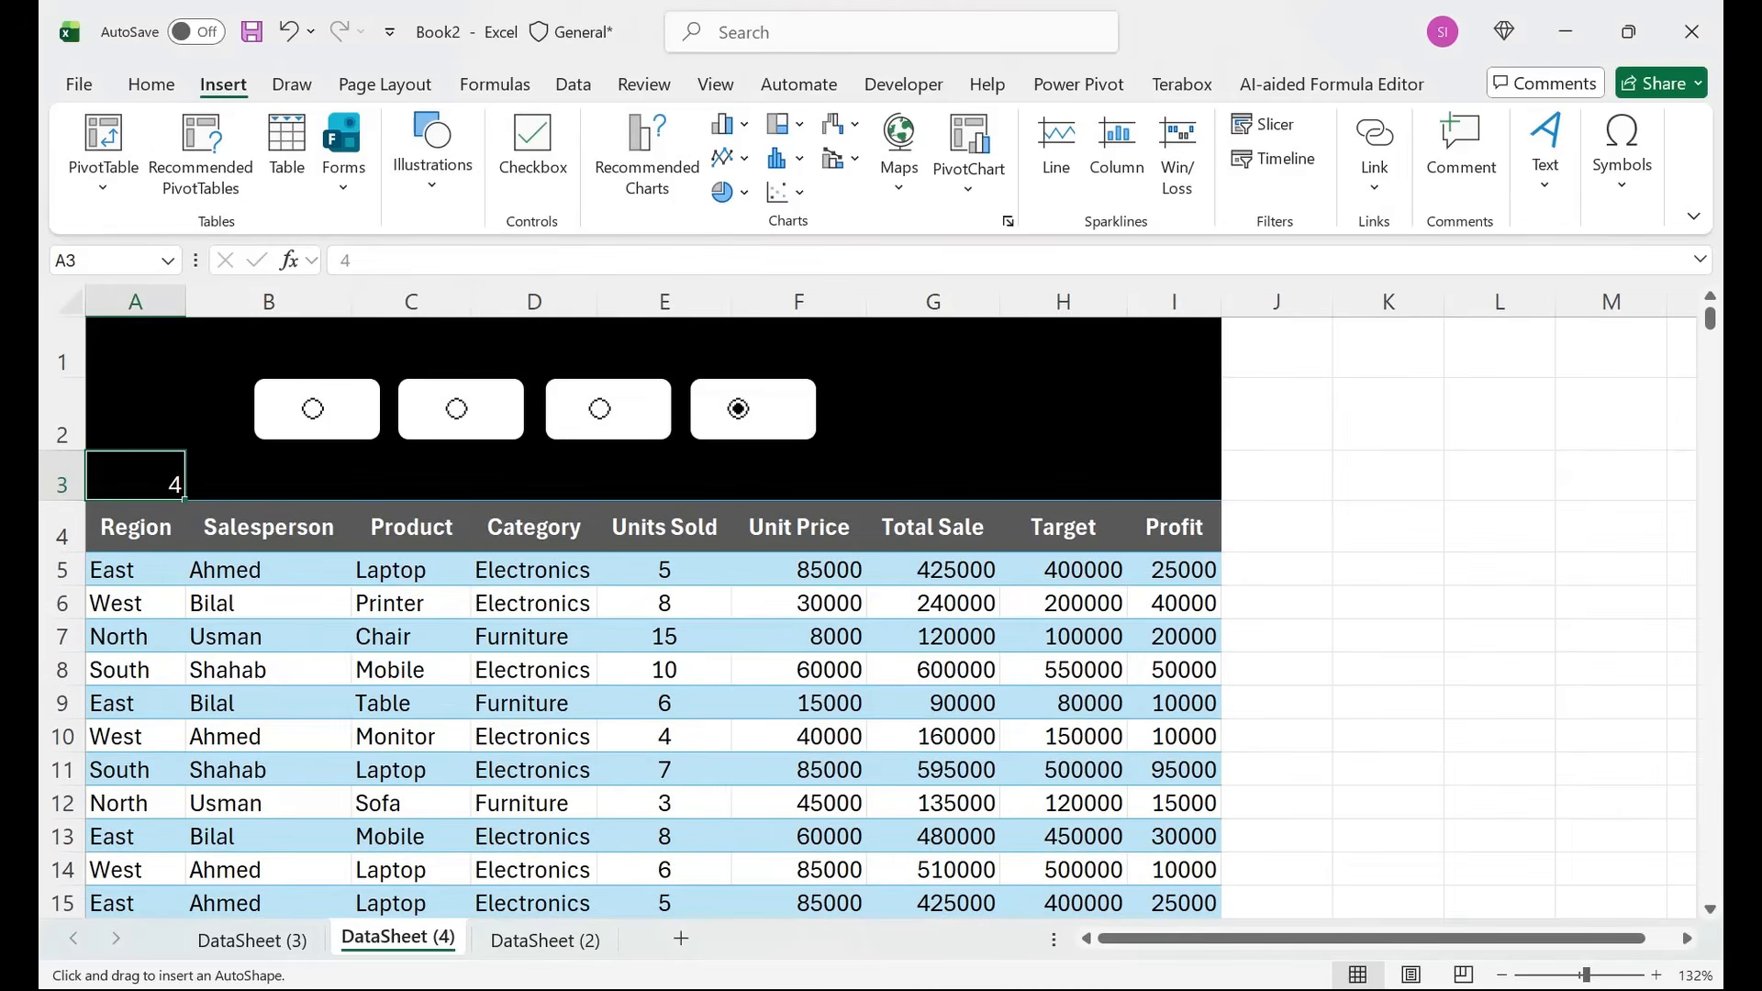
{"action": "left_click_drag", "start_coordinate": [252, 324], "coordinate": [384, 378]}
{"action": "right_click", "coordinate": [359, 354]}
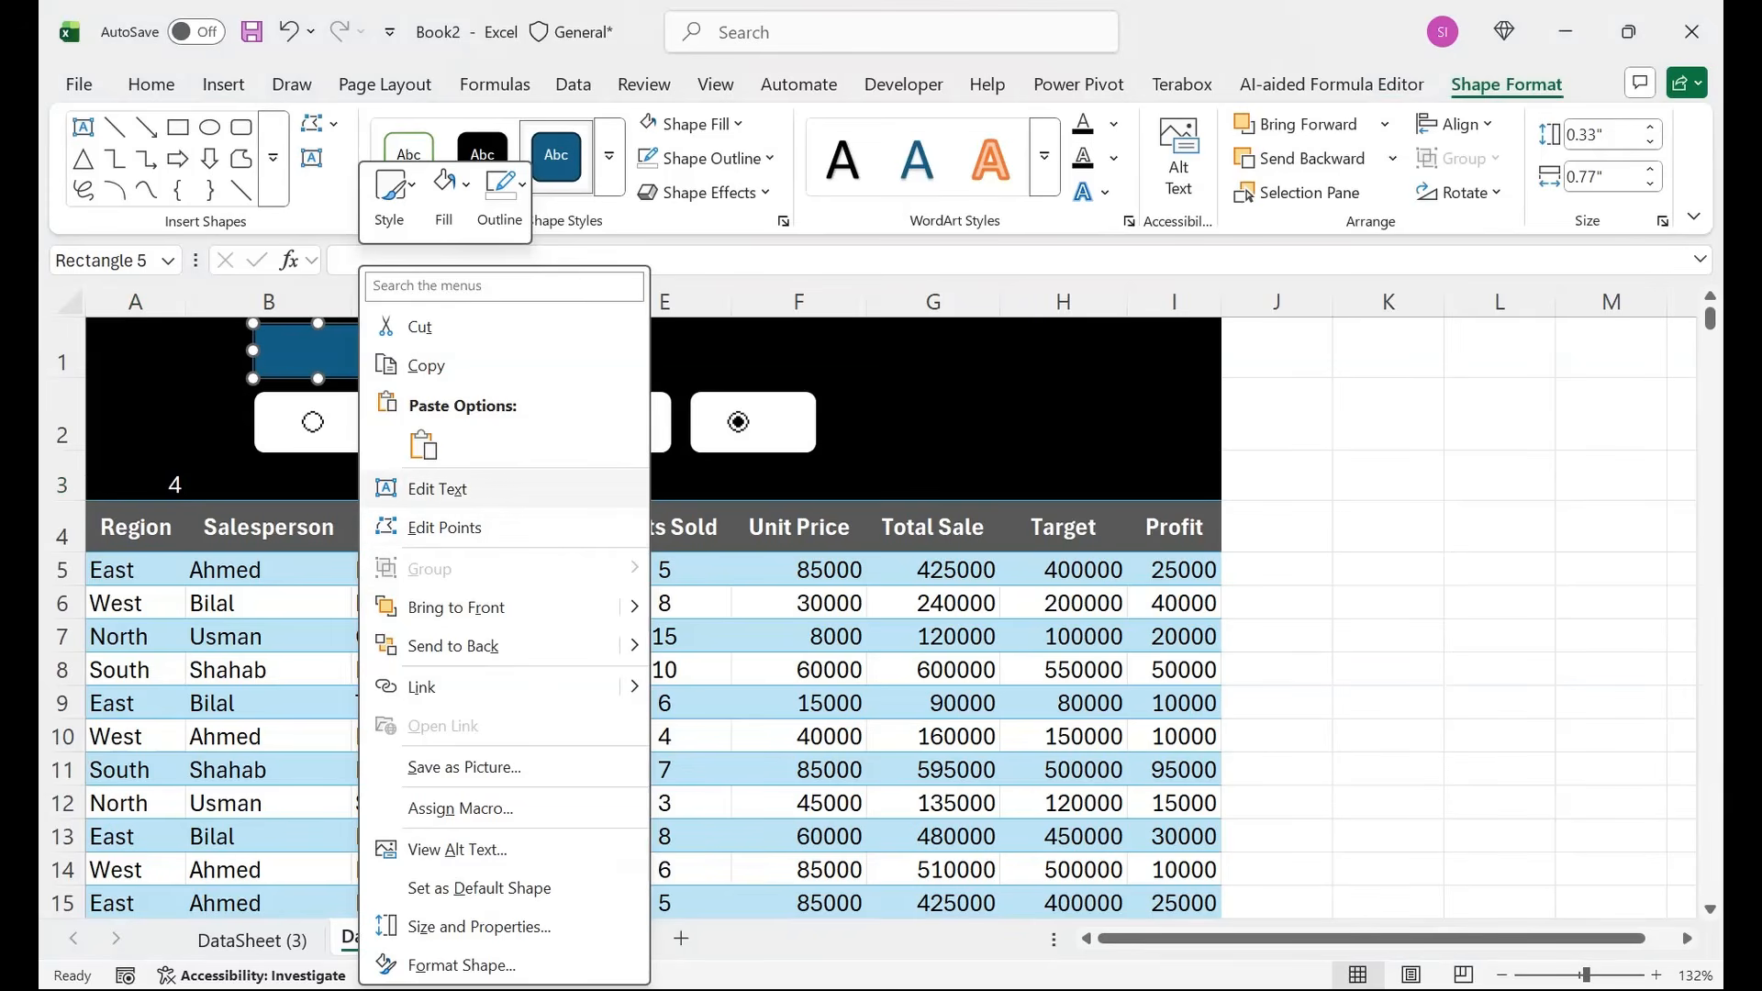
{"action": "left_click", "coordinate": [436, 488]}
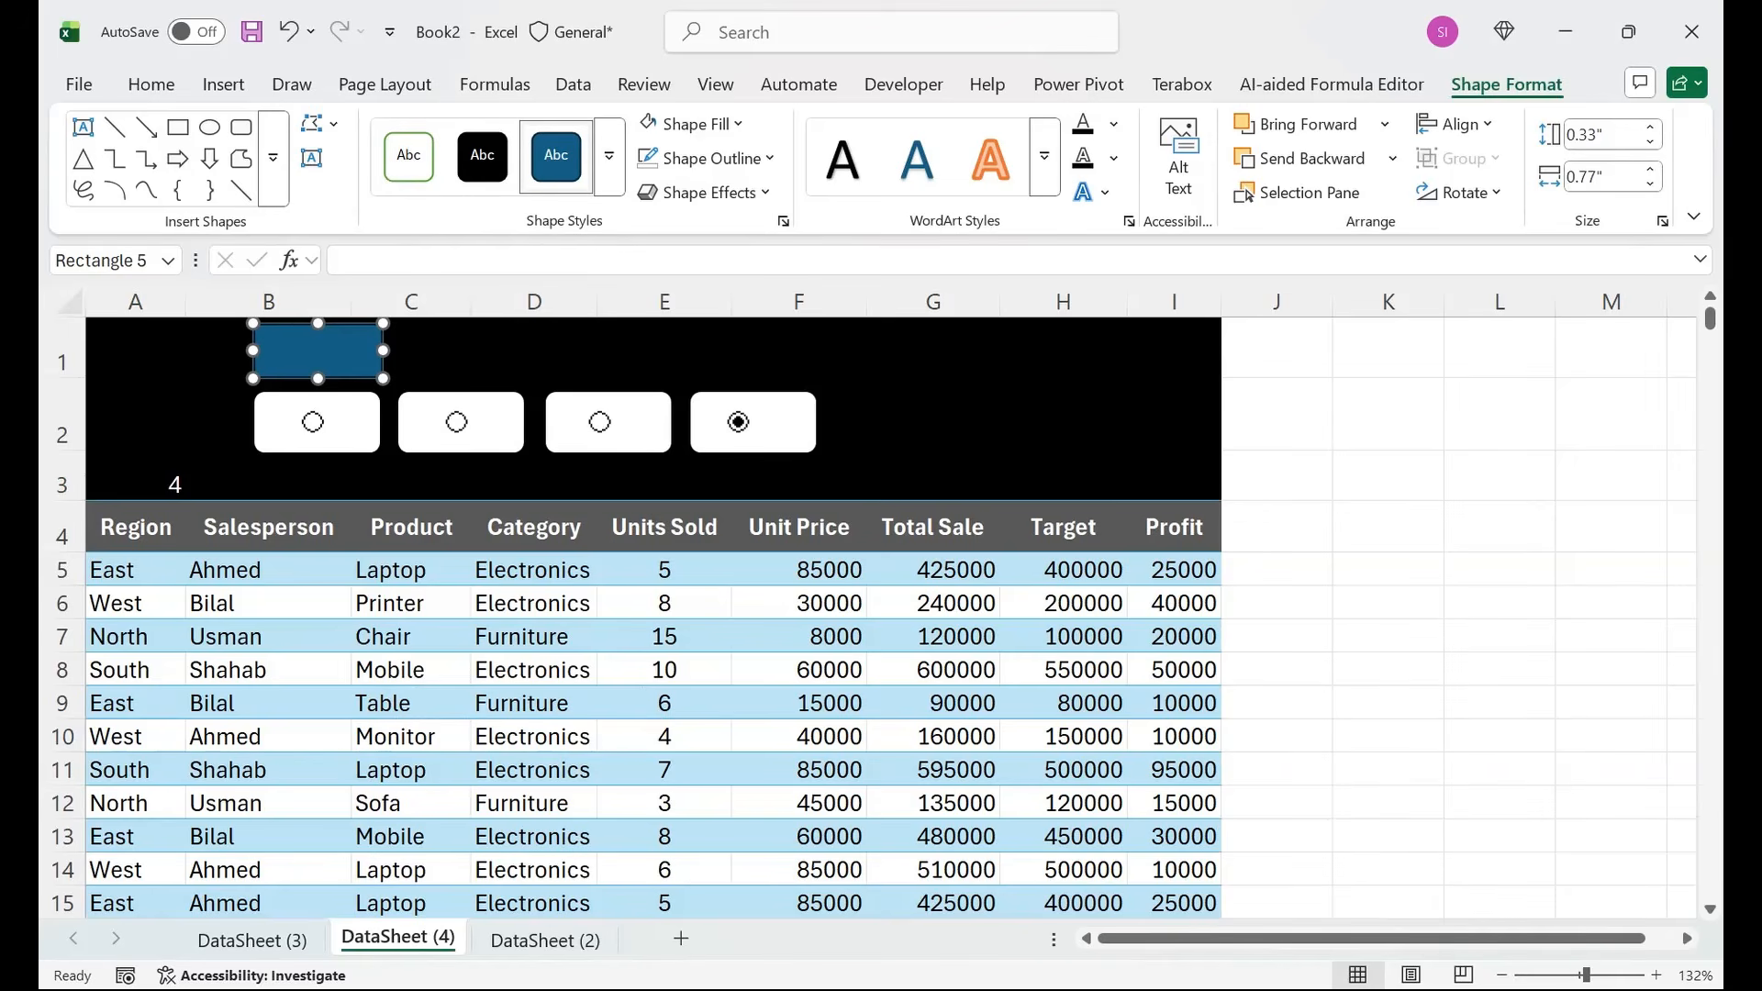
{"action": "type", "text": "="}
{"action": "left_click", "coordinate": [136, 527]}
{"action": "left_click", "coordinate": [317, 350]}
{"action": "type", "text": "="}
{"action": "key", "text": "BackSpace"}
{"action": "key", "text": "BackSpace"}
Link the text of the blue rectangle to the Region header in cell $A$4.
{"action": "left_click", "coordinate": [341, 261]}
{"action": "type", "text": "="}
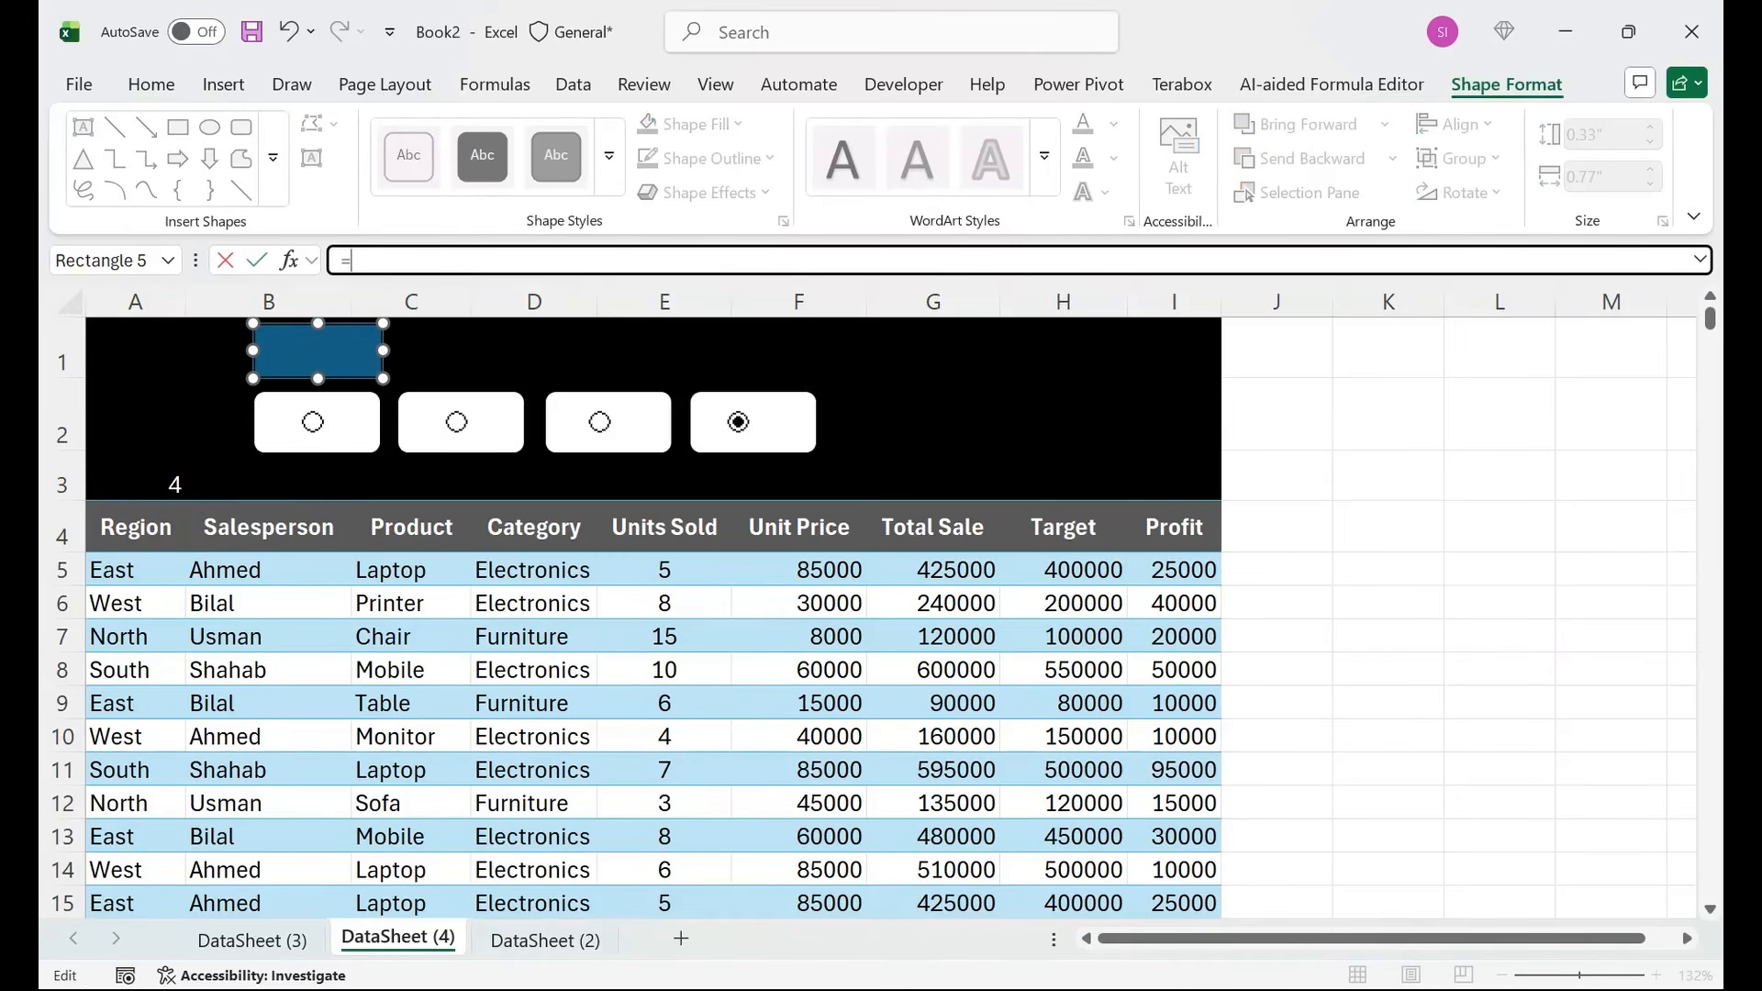
{"action": "left_click", "coordinate": [136, 527]}
{"action": "key", "text": "Return"}
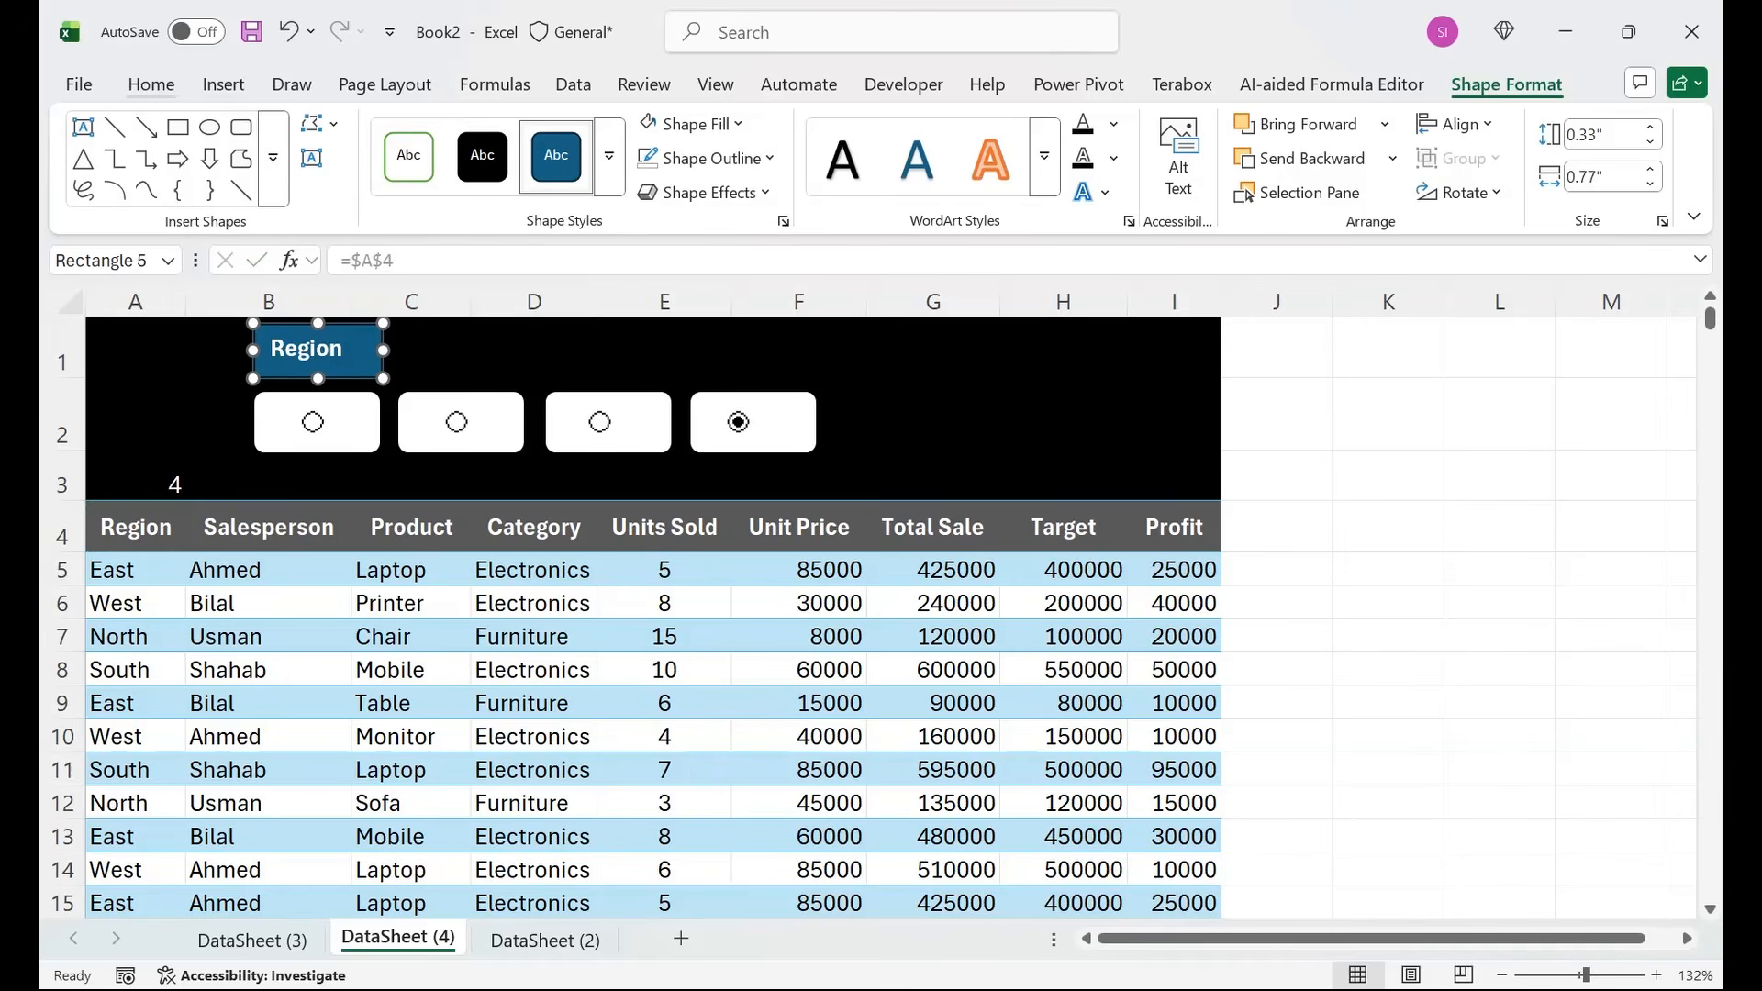
Center the Region label's text vertically and horizontally, and duplicate the label above the other three option buttons.
{"action": "left_click", "coordinate": [151, 83]}
{"action": "left_click", "coordinate": [467, 123]}
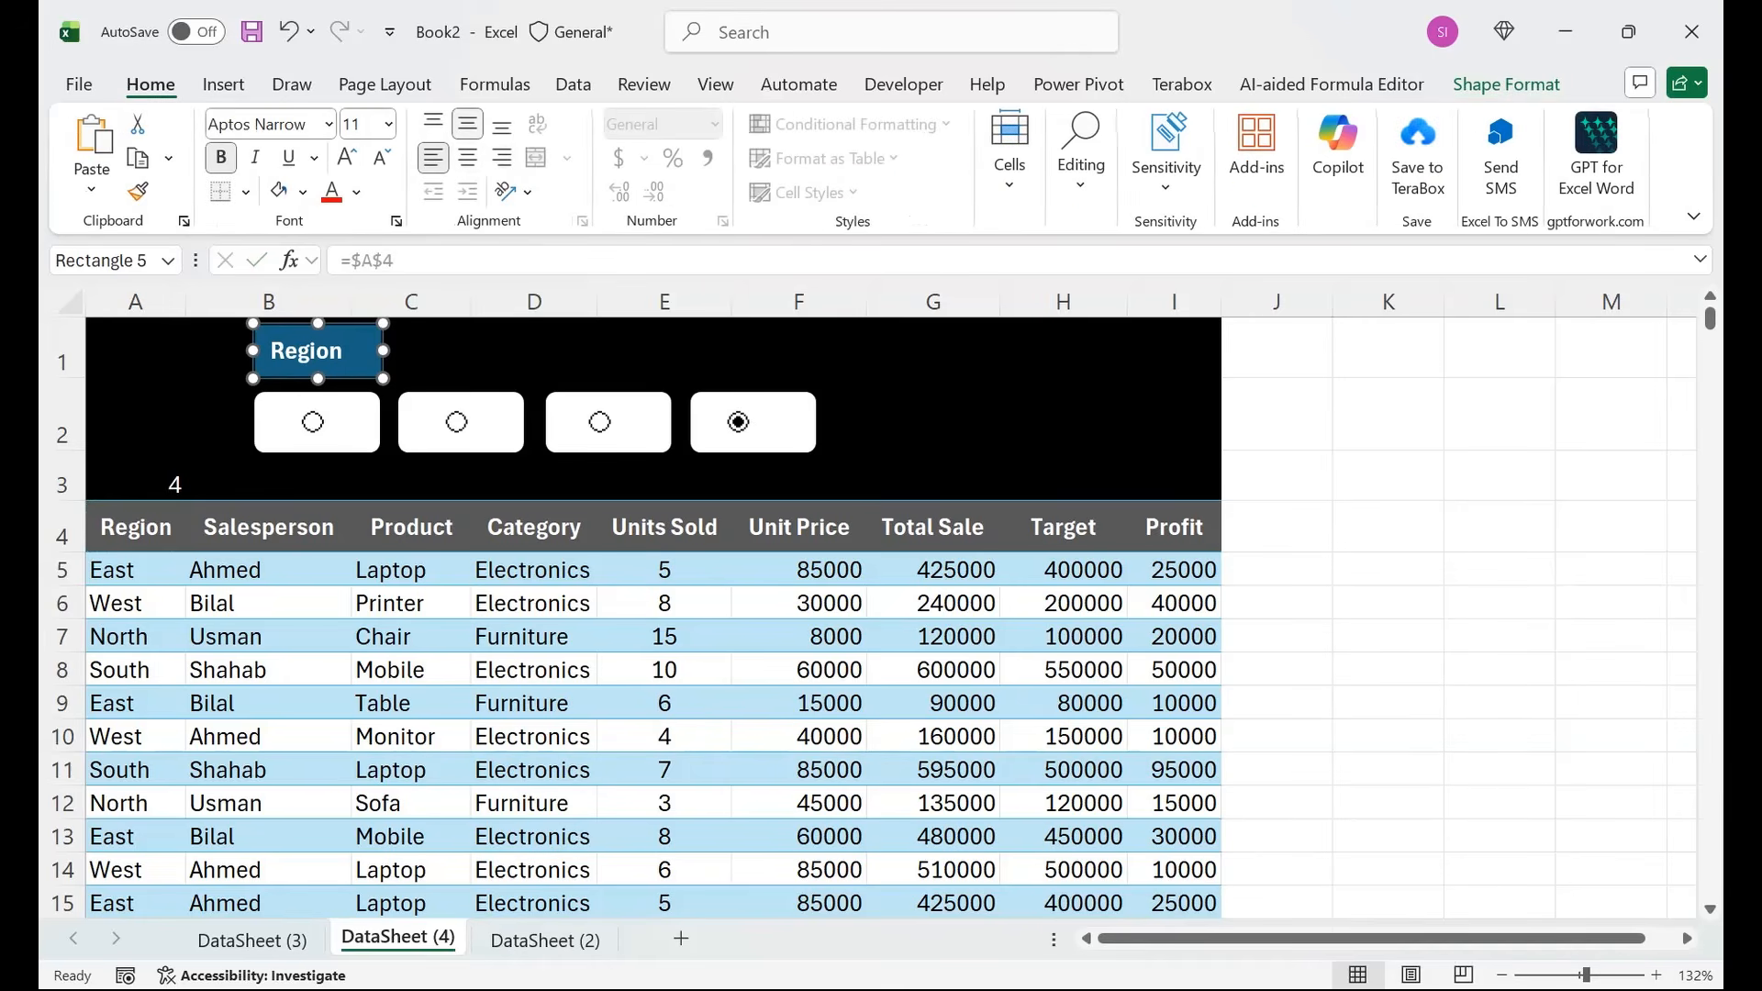
{"action": "left_click", "coordinate": [467, 158]}
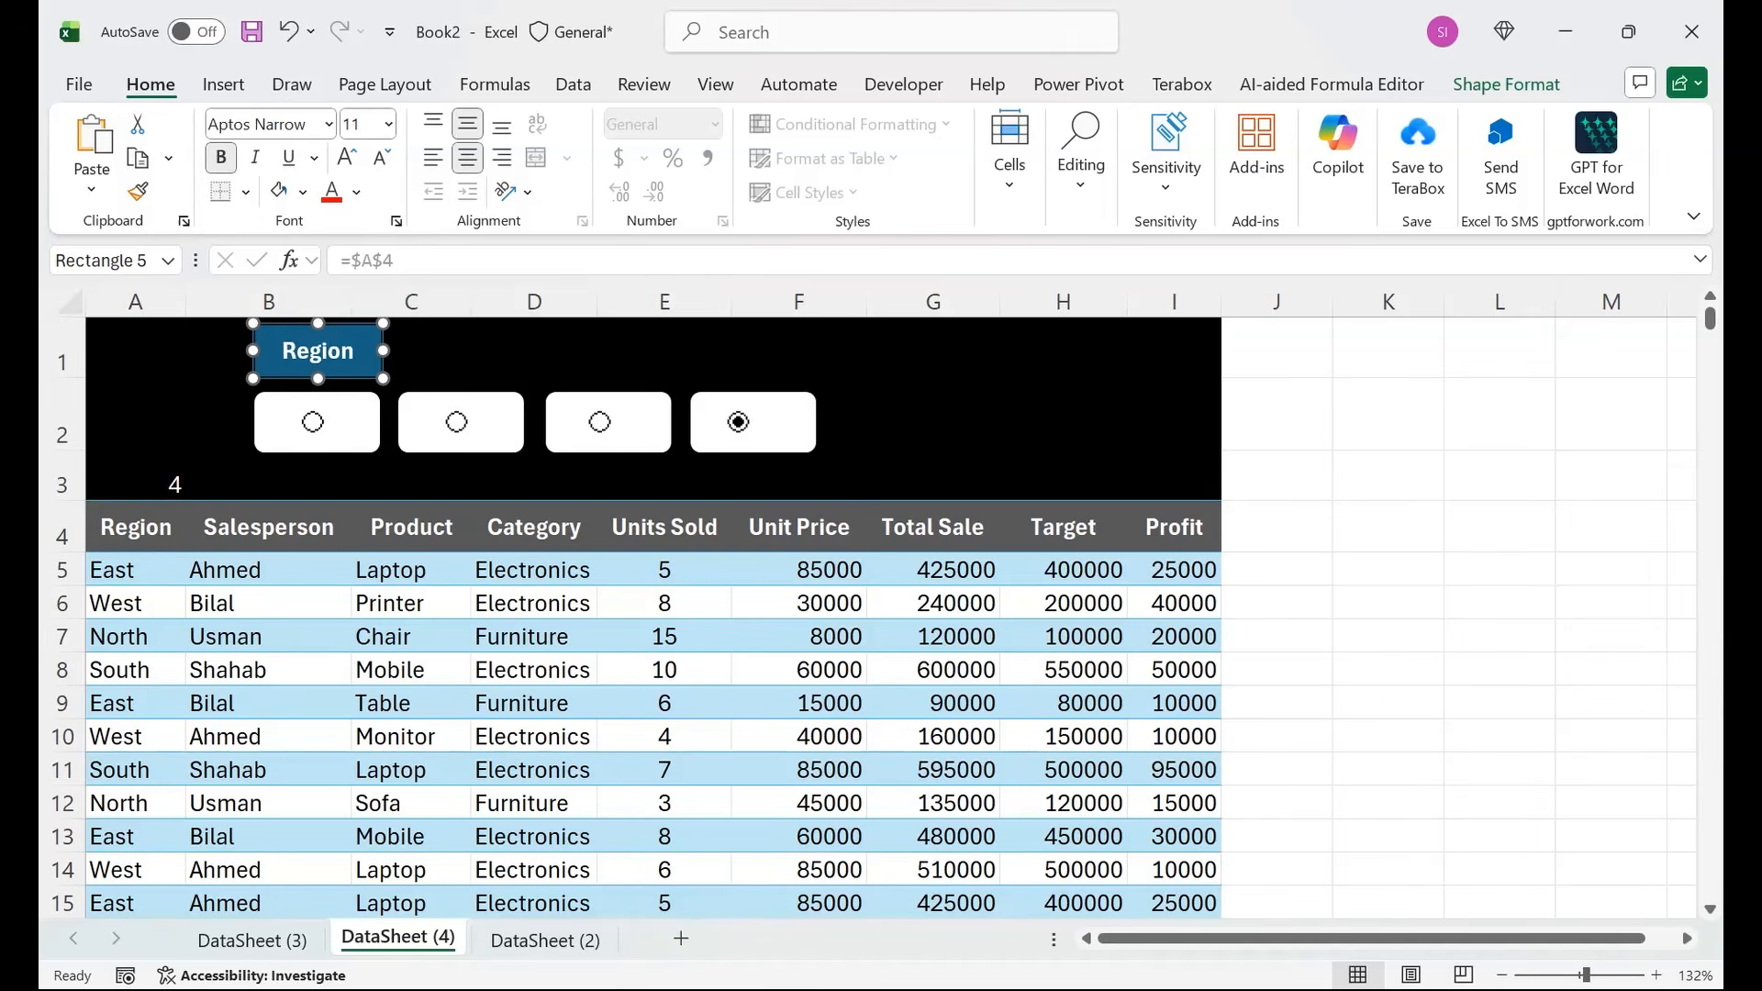
{"action": "left_click_drag", "start_coordinate": [318, 351], "coordinate": [758, 350]}
Change the second label's link to the Salesperson header in cell $B$4.
{"action": "left_click", "coordinate": [463, 351]}
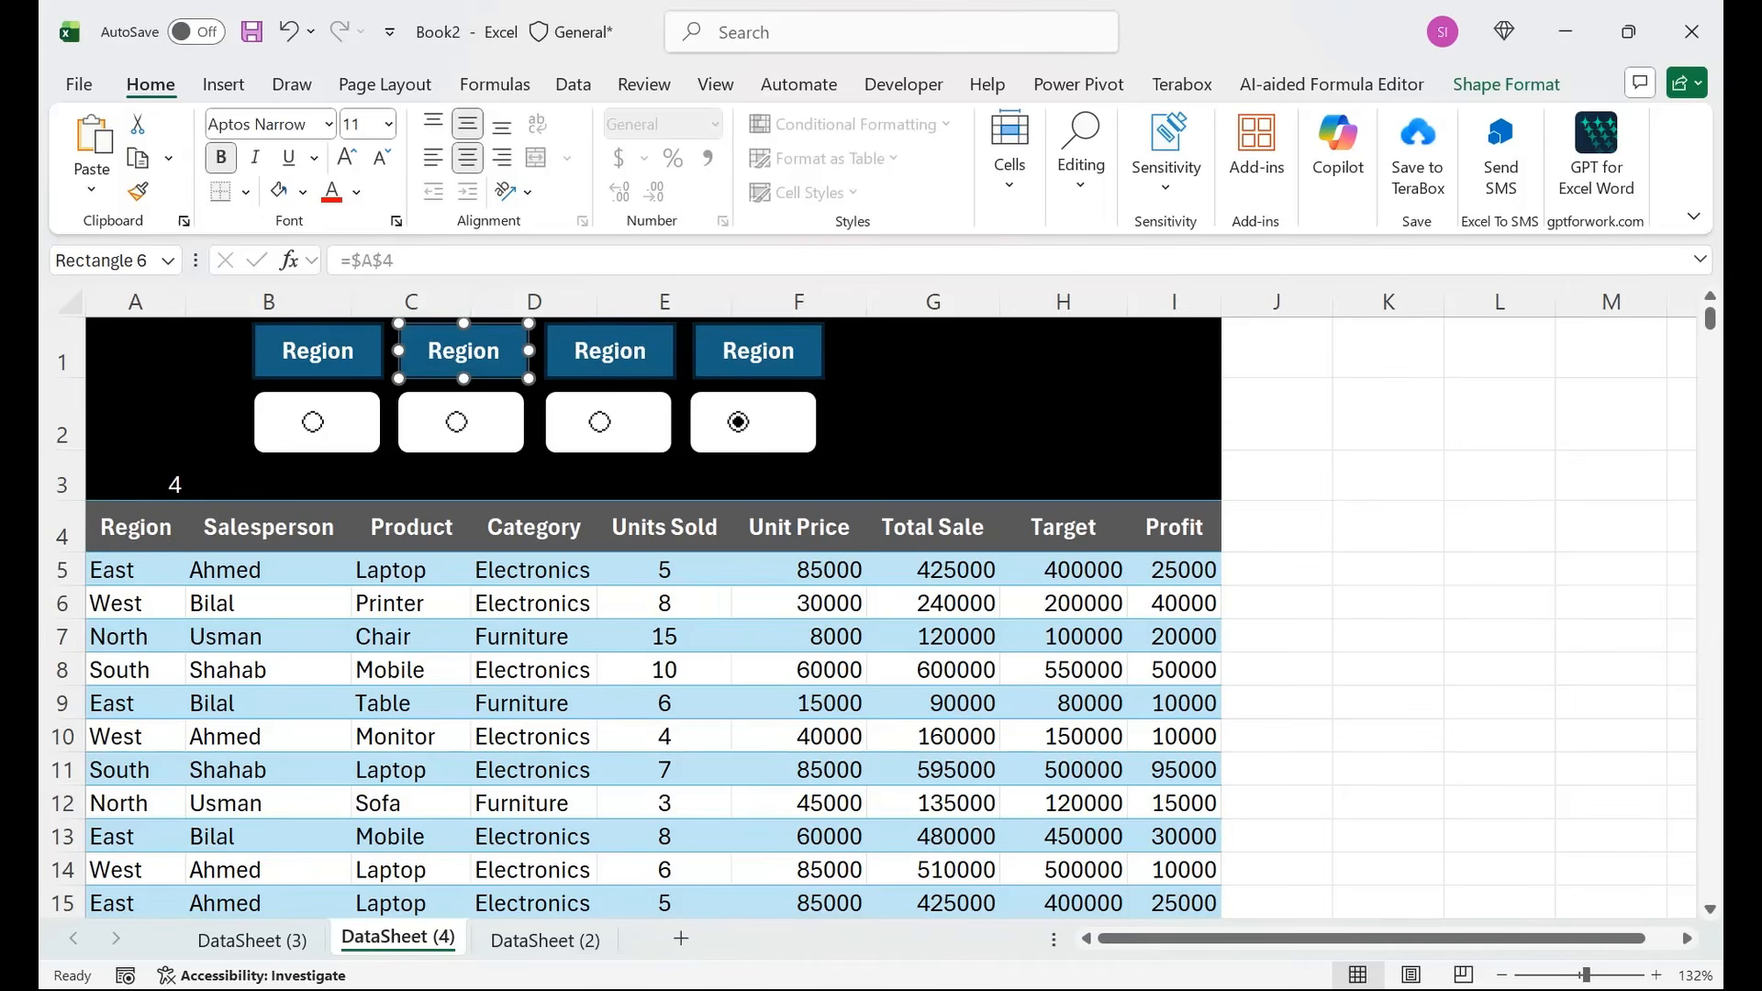
{"action": "left_click", "coordinate": [372, 261]}
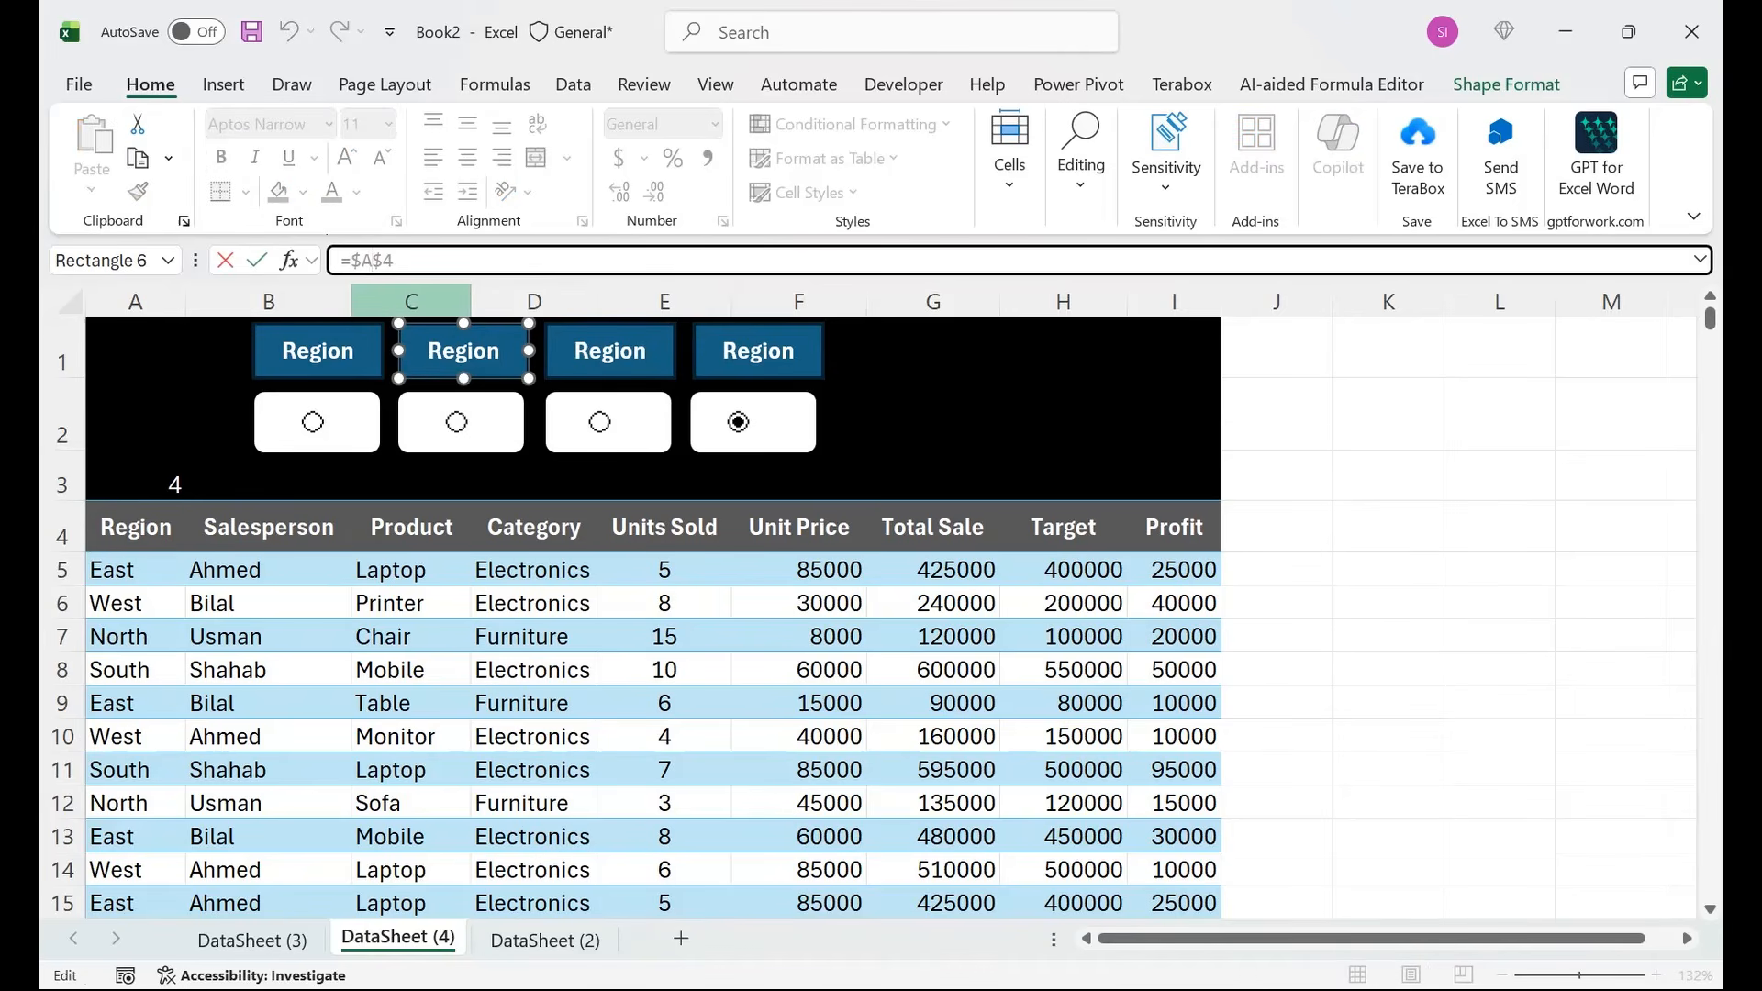
{"action": "key", "text": "BackSpace"}
{"action": "type", "text": "B"}
{"action": "key", "text": "Return"}
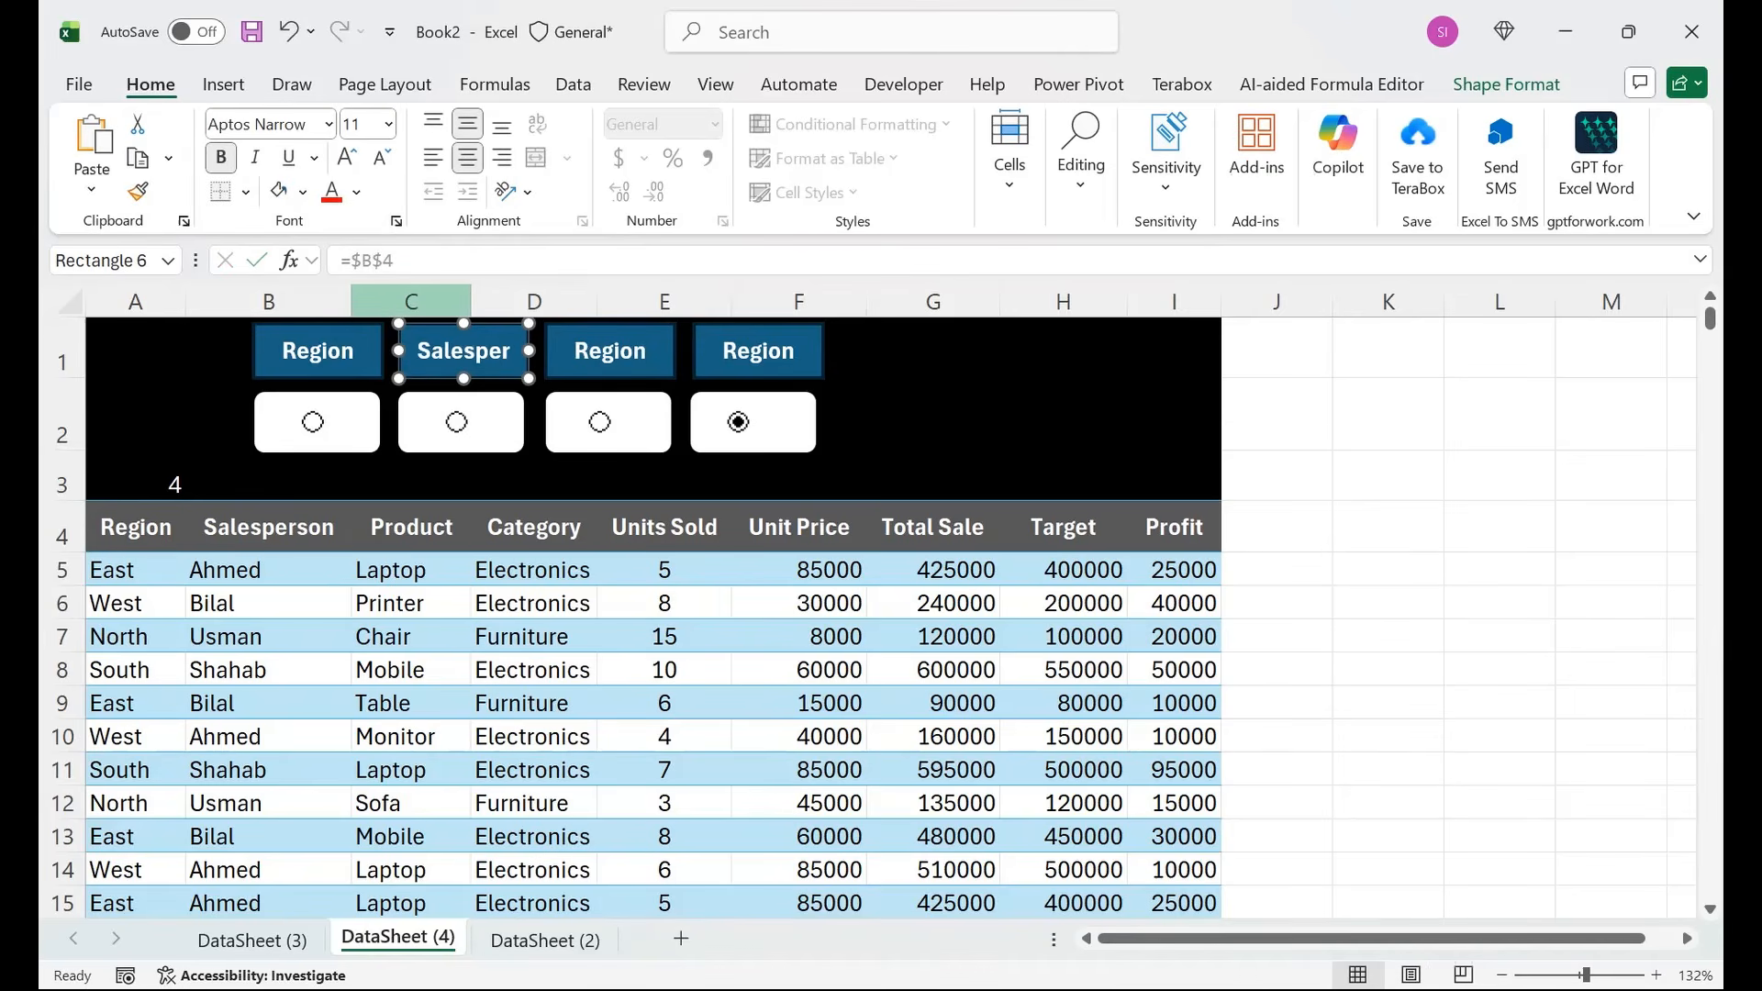
Change the third label's link to the Product header in cell $C$4.
{"action": "left_click", "coordinate": [610, 351]}
{"action": "left_click", "coordinate": [372, 261]}
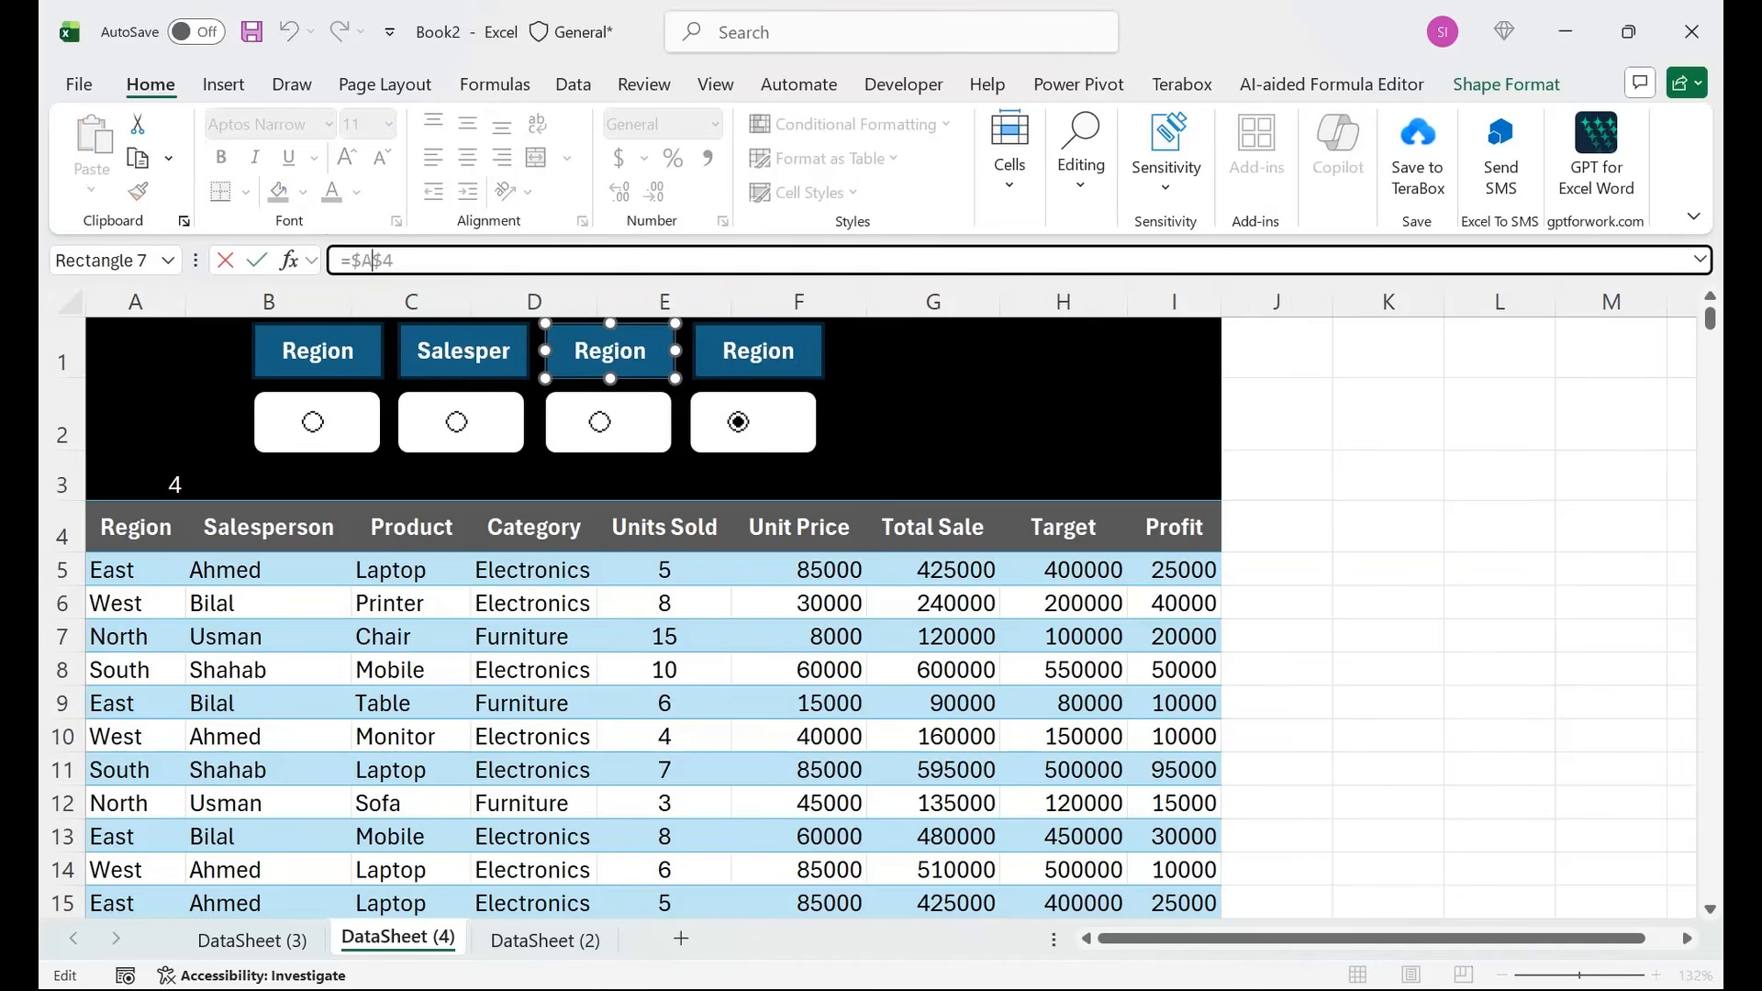
{"action": "key", "text": "BackSpace"}
{"action": "type", "text": "C"}
{"action": "key", "text": "Return"}
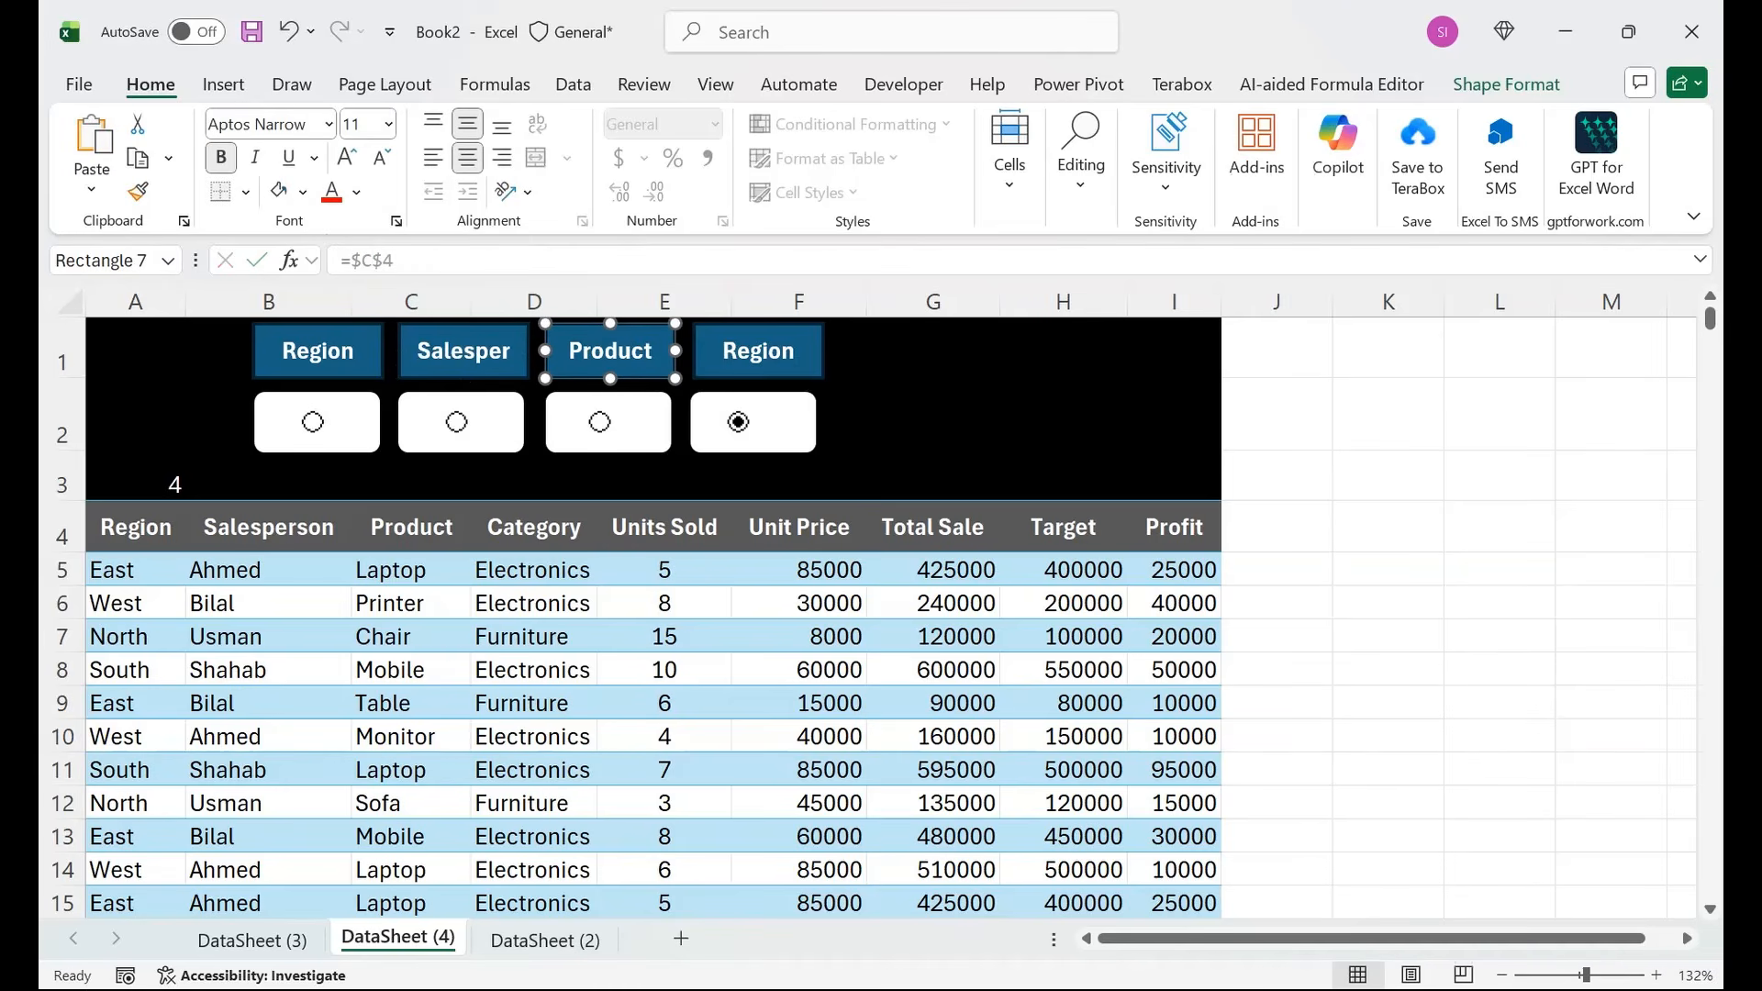
Change the fourth label's link to the Category header in cell $D$4.
{"action": "left_click", "coordinate": [758, 351]}
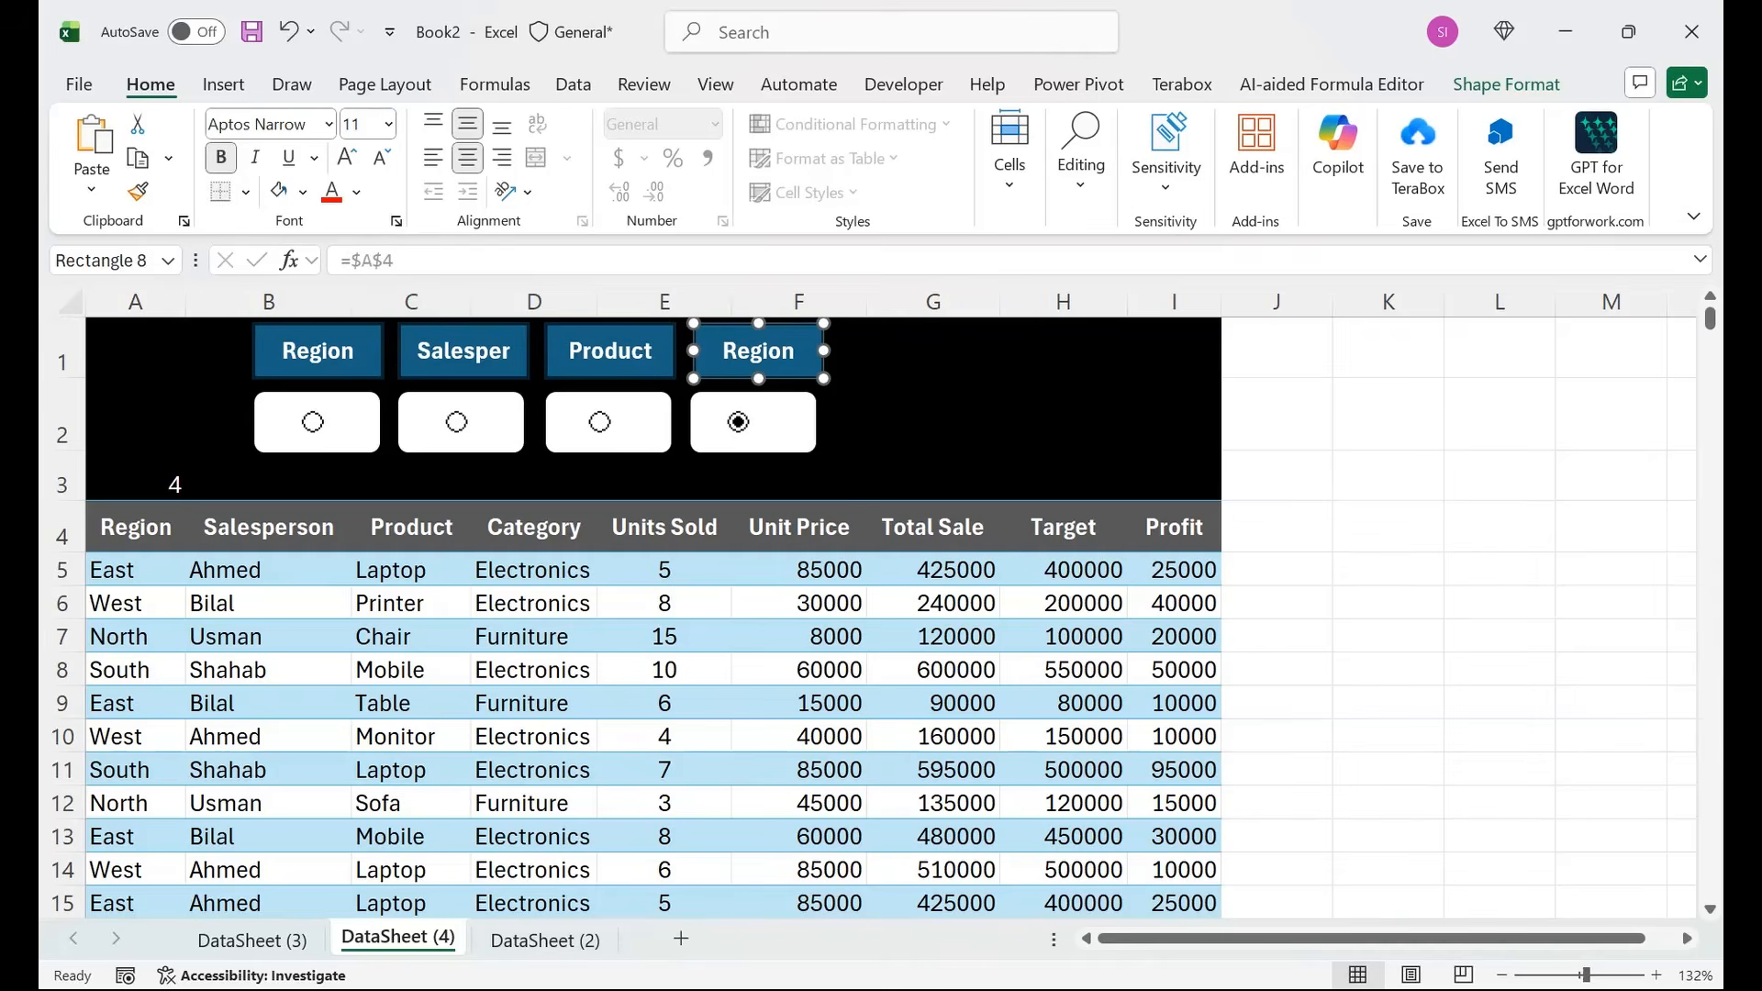
{"action": "left_click", "coordinate": [374, 261]}
{"action": "key", "text": "BackSpace"}
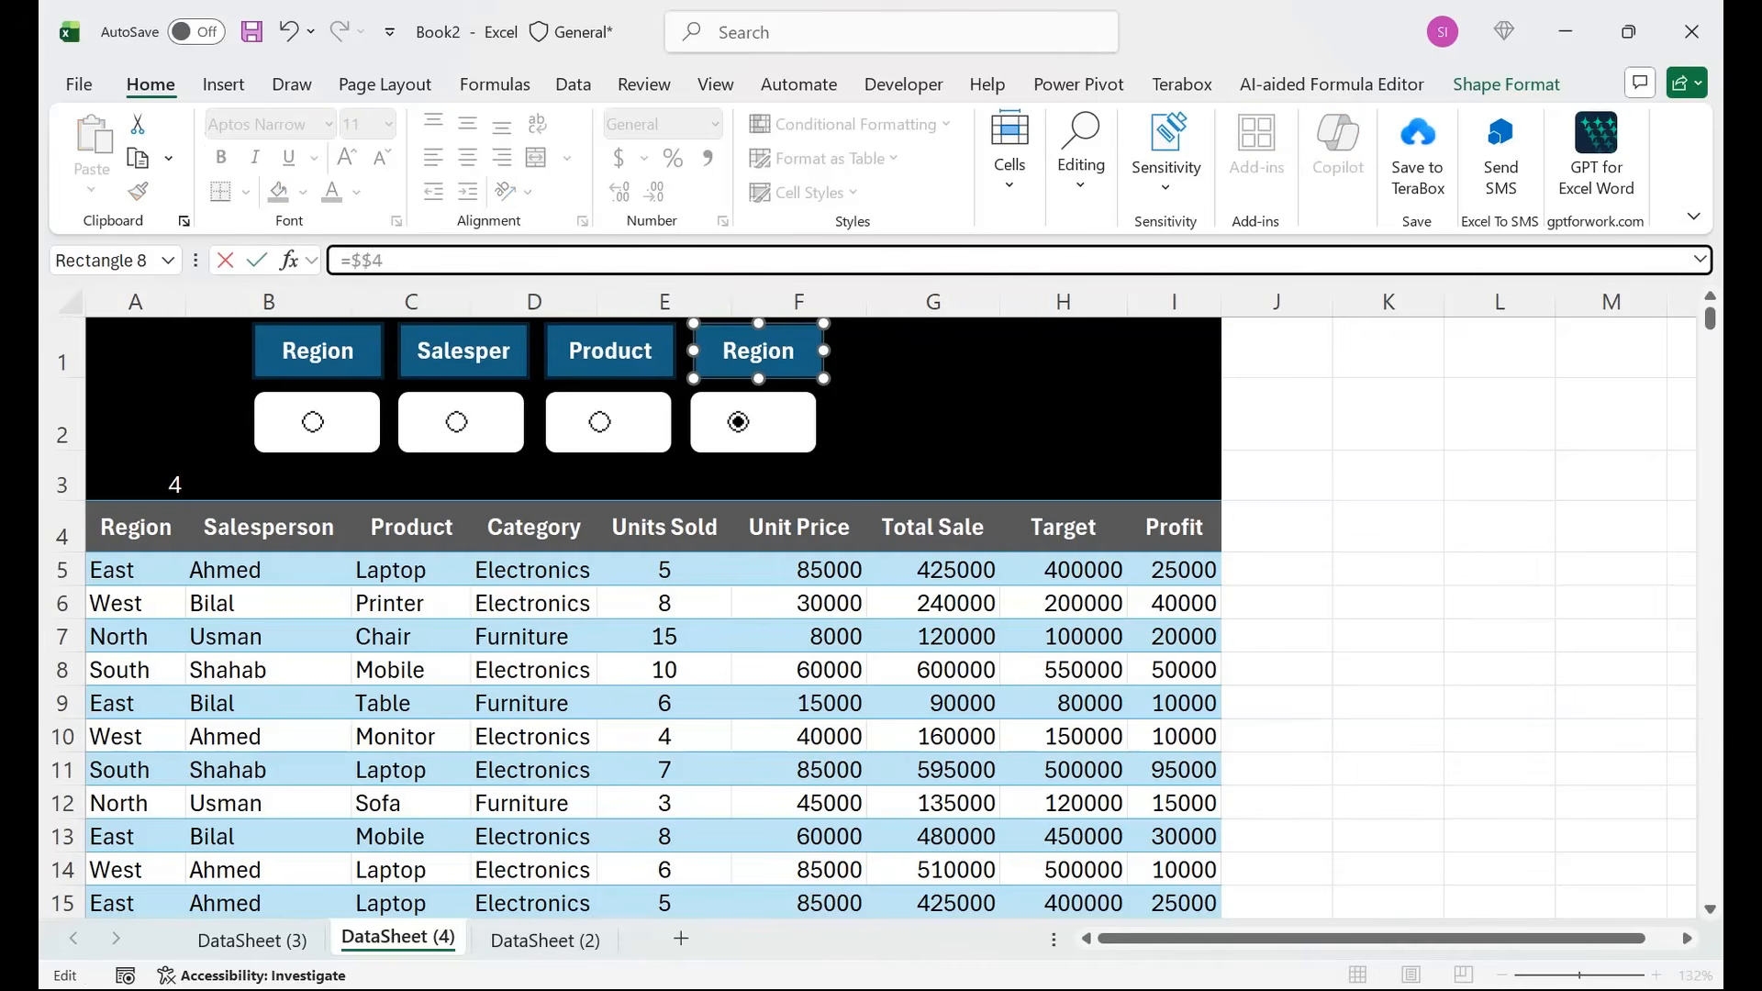
{"action": "type", "text": "D"}
{"action": "key", "text": "Return"}
{"action": "left_click", "coordinate": [534, 770]}
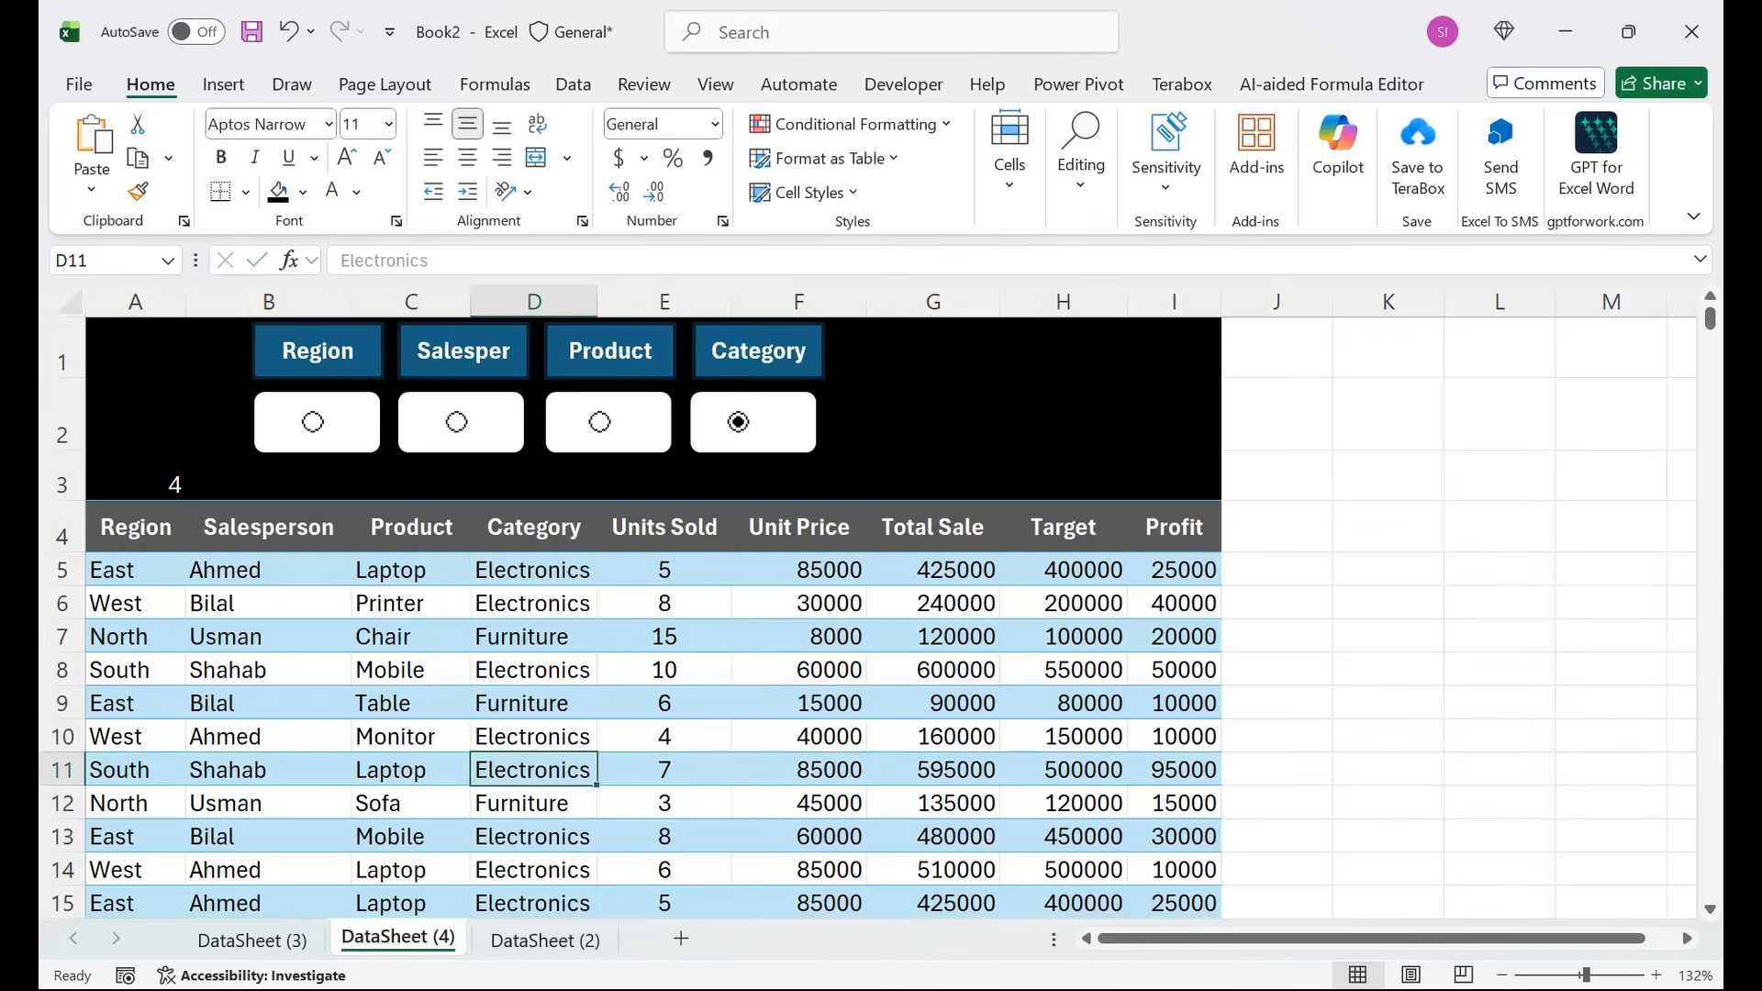
Test the option buttons by selecting Product, Salesperson and finally Region.
{"action": "left_click", "coordinate": [599, 422]}
{"action": "left_click", "coordinate": [457, 422]}
{"action": "left_click", "coordinate": [313, 422]}
Copy the headers in A4:D4 and paste them transposed as a vertical list starting at cell K3.
{"action": "left_click_drag", "start_coordinate": [136, 528], "coordinate": [535, 528]}
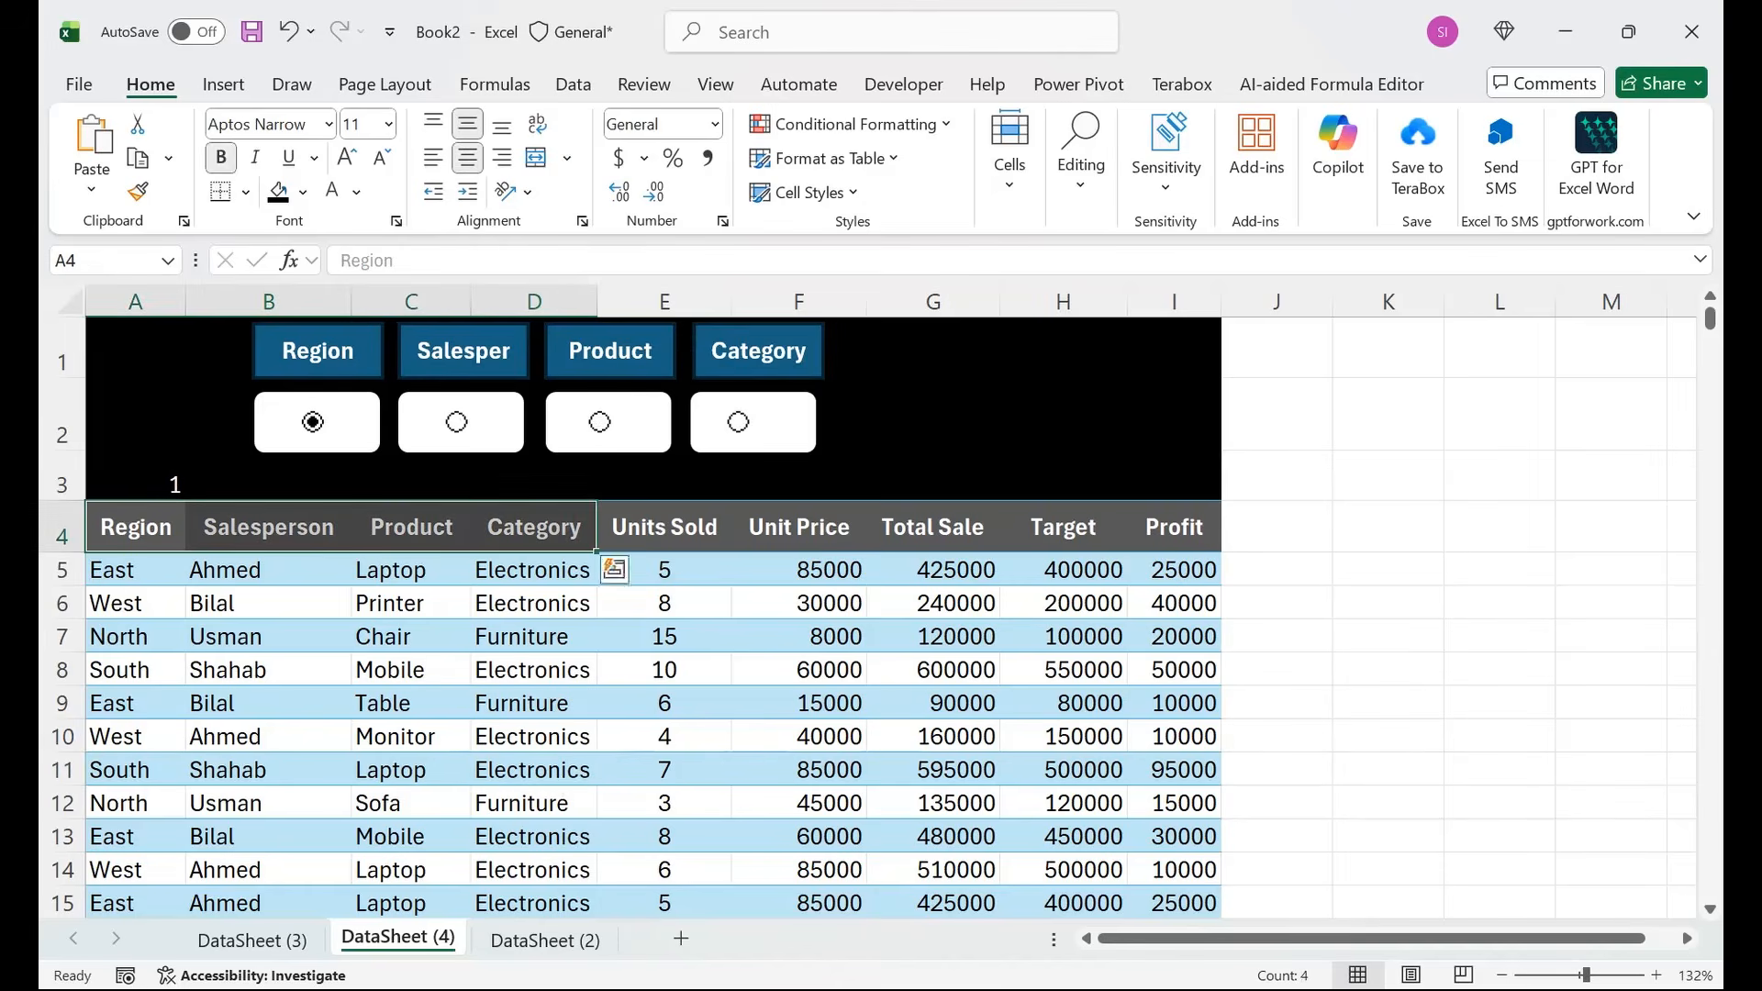
{"action": "key", "text": "ctrl+c"}
{"action": "left_click", "coordinate": [1388, 477]}
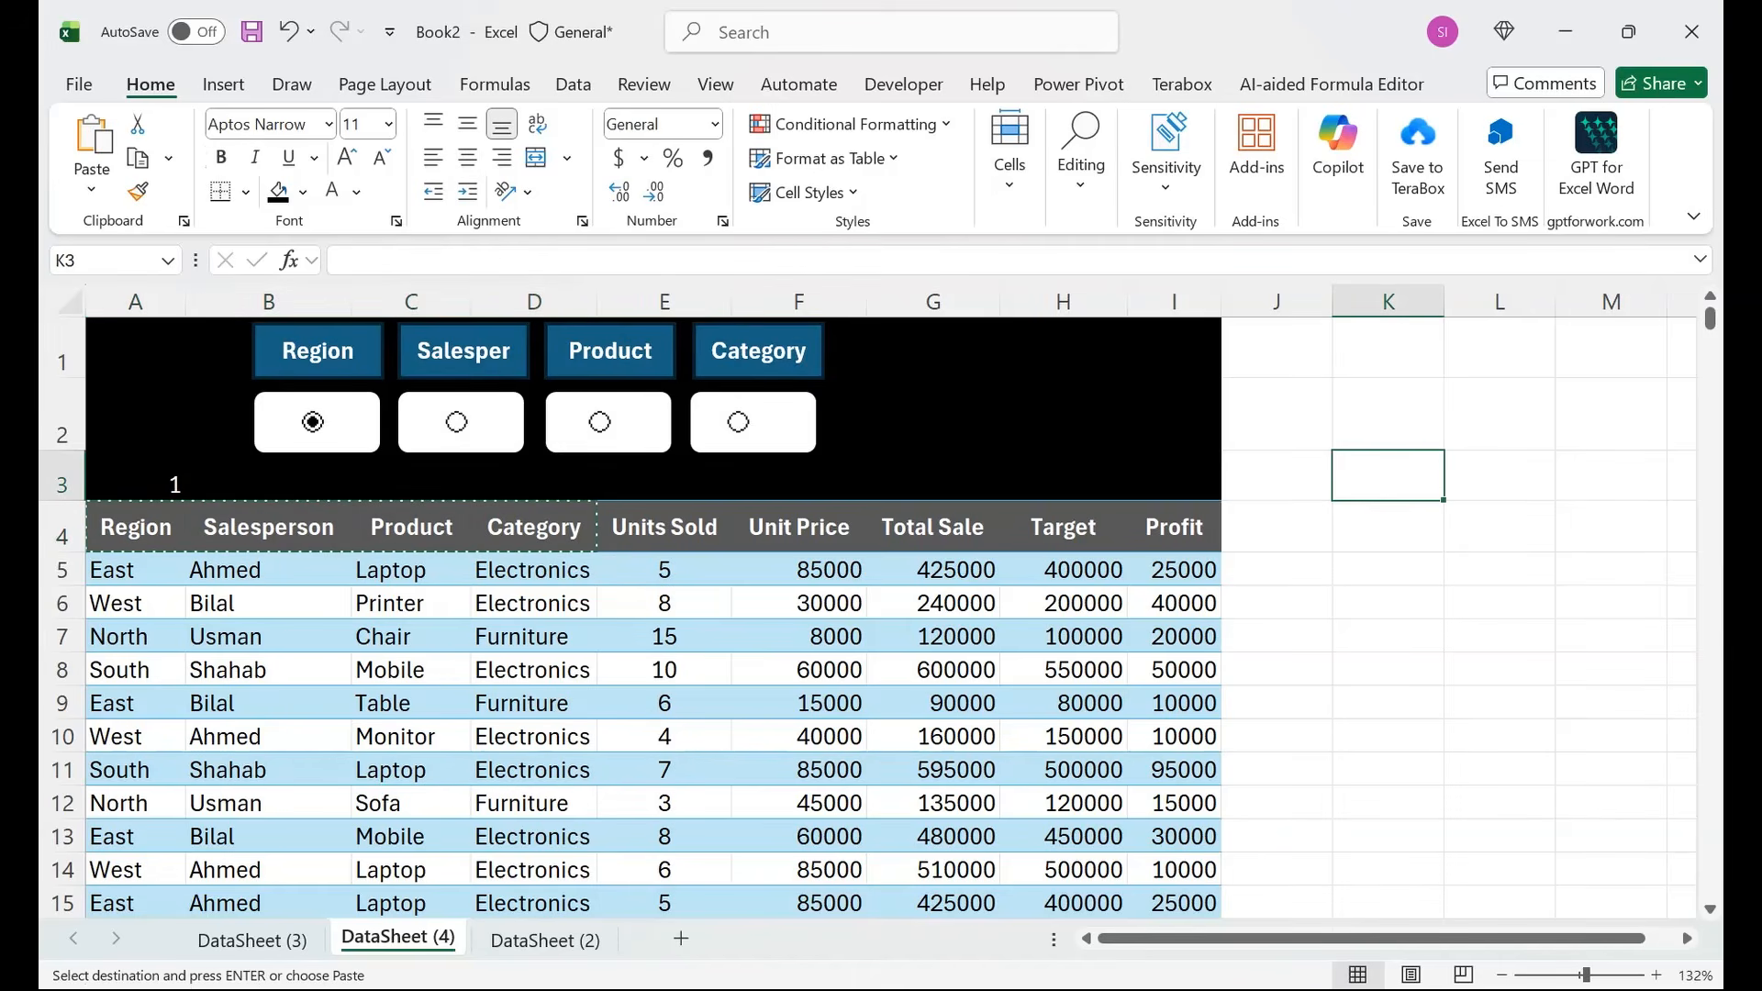
{"action": "key", "text": "ctrl+alt+v"}
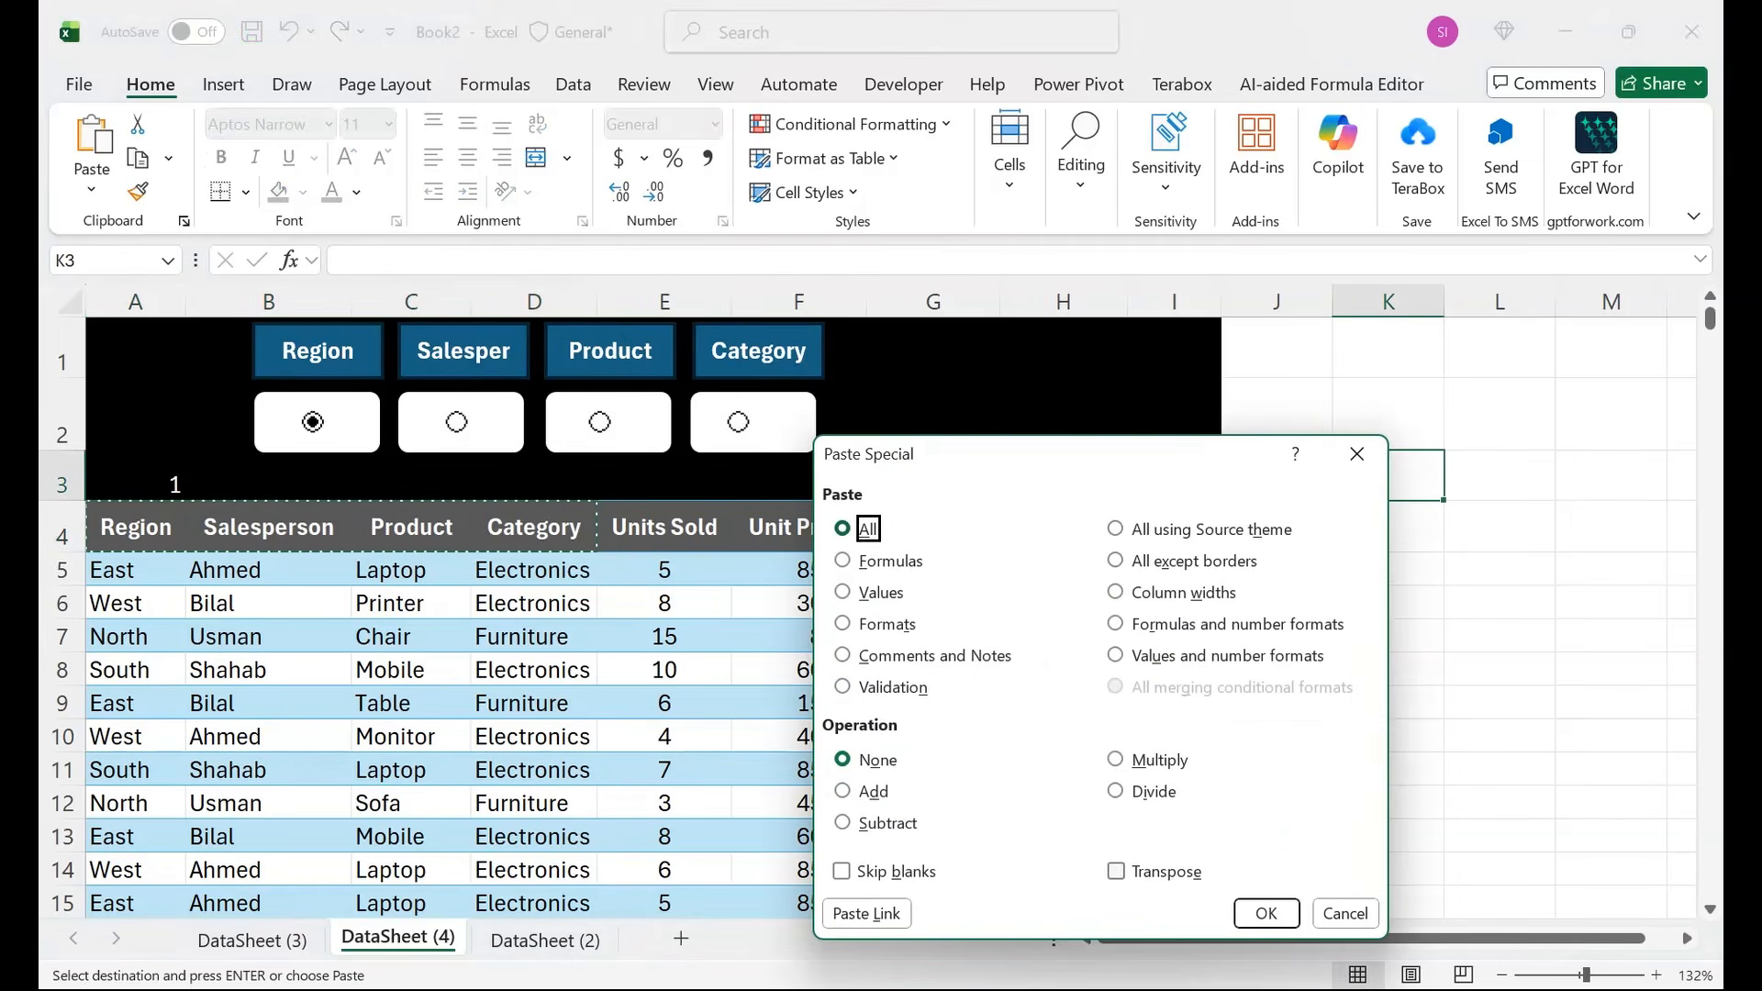
{"action": "key", "text": "e"}
{"action": "key", "text": "Return"}
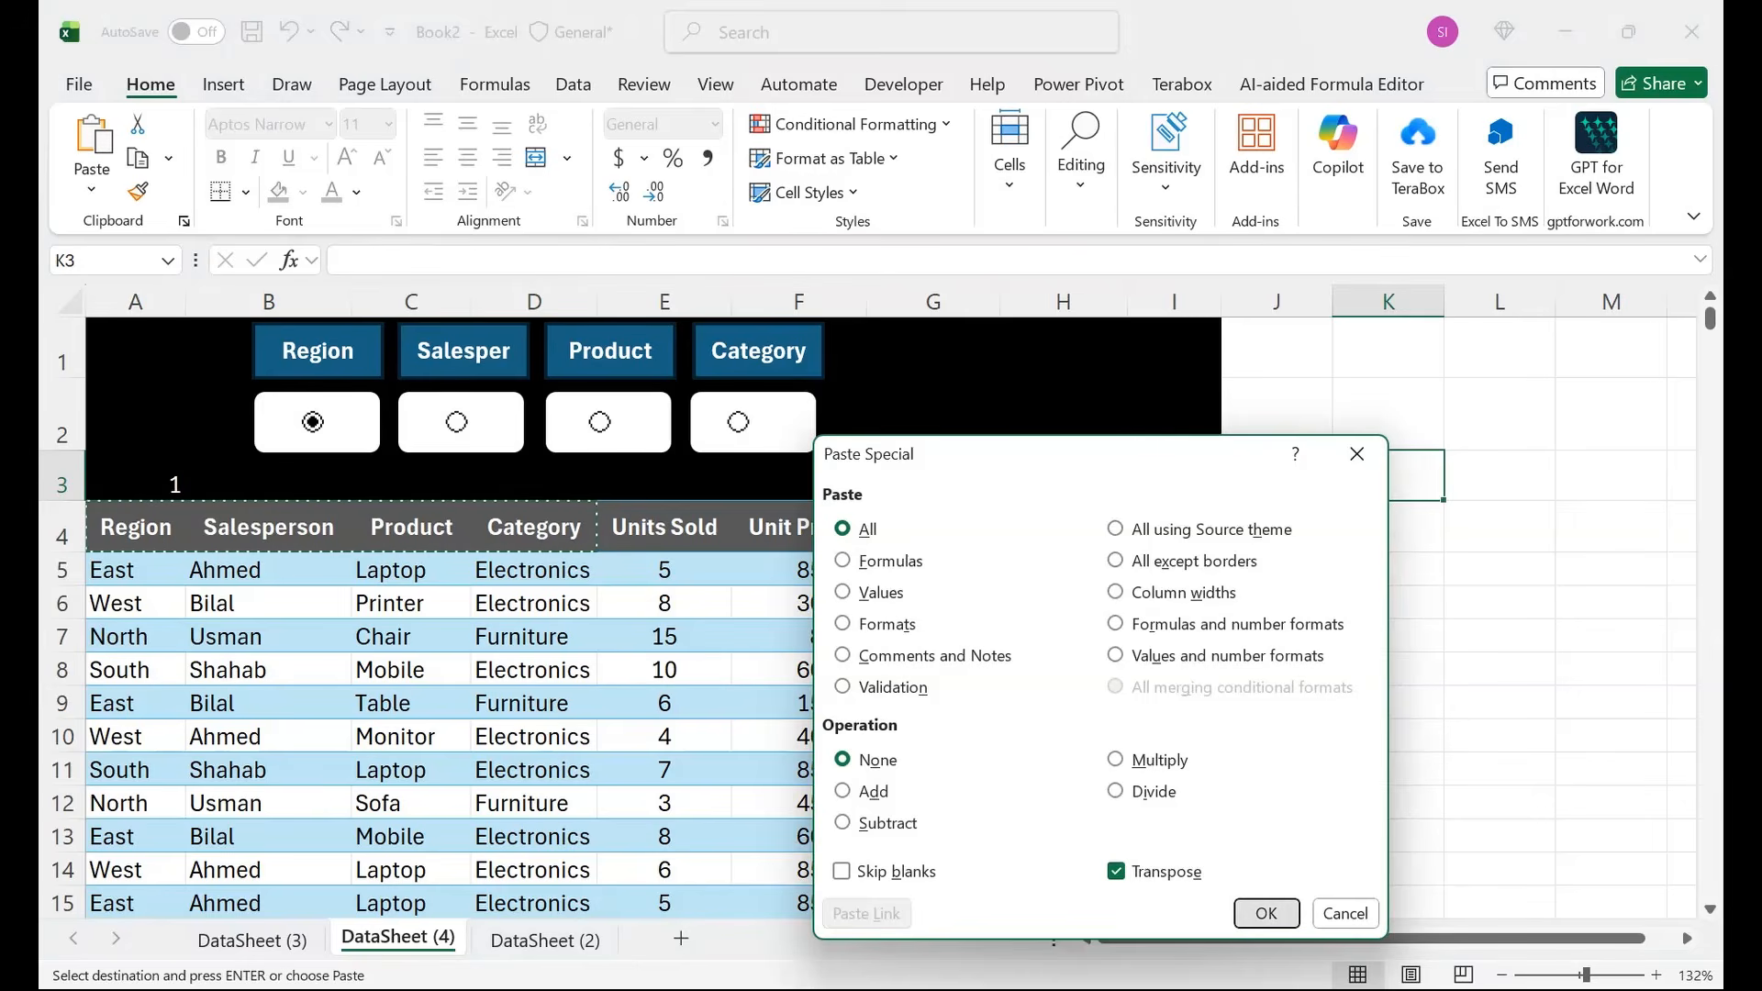
Number the list of headers 1 to 4 in cells J3:J6.
{"action": "left_click", "coordinate": [1276, 477]}
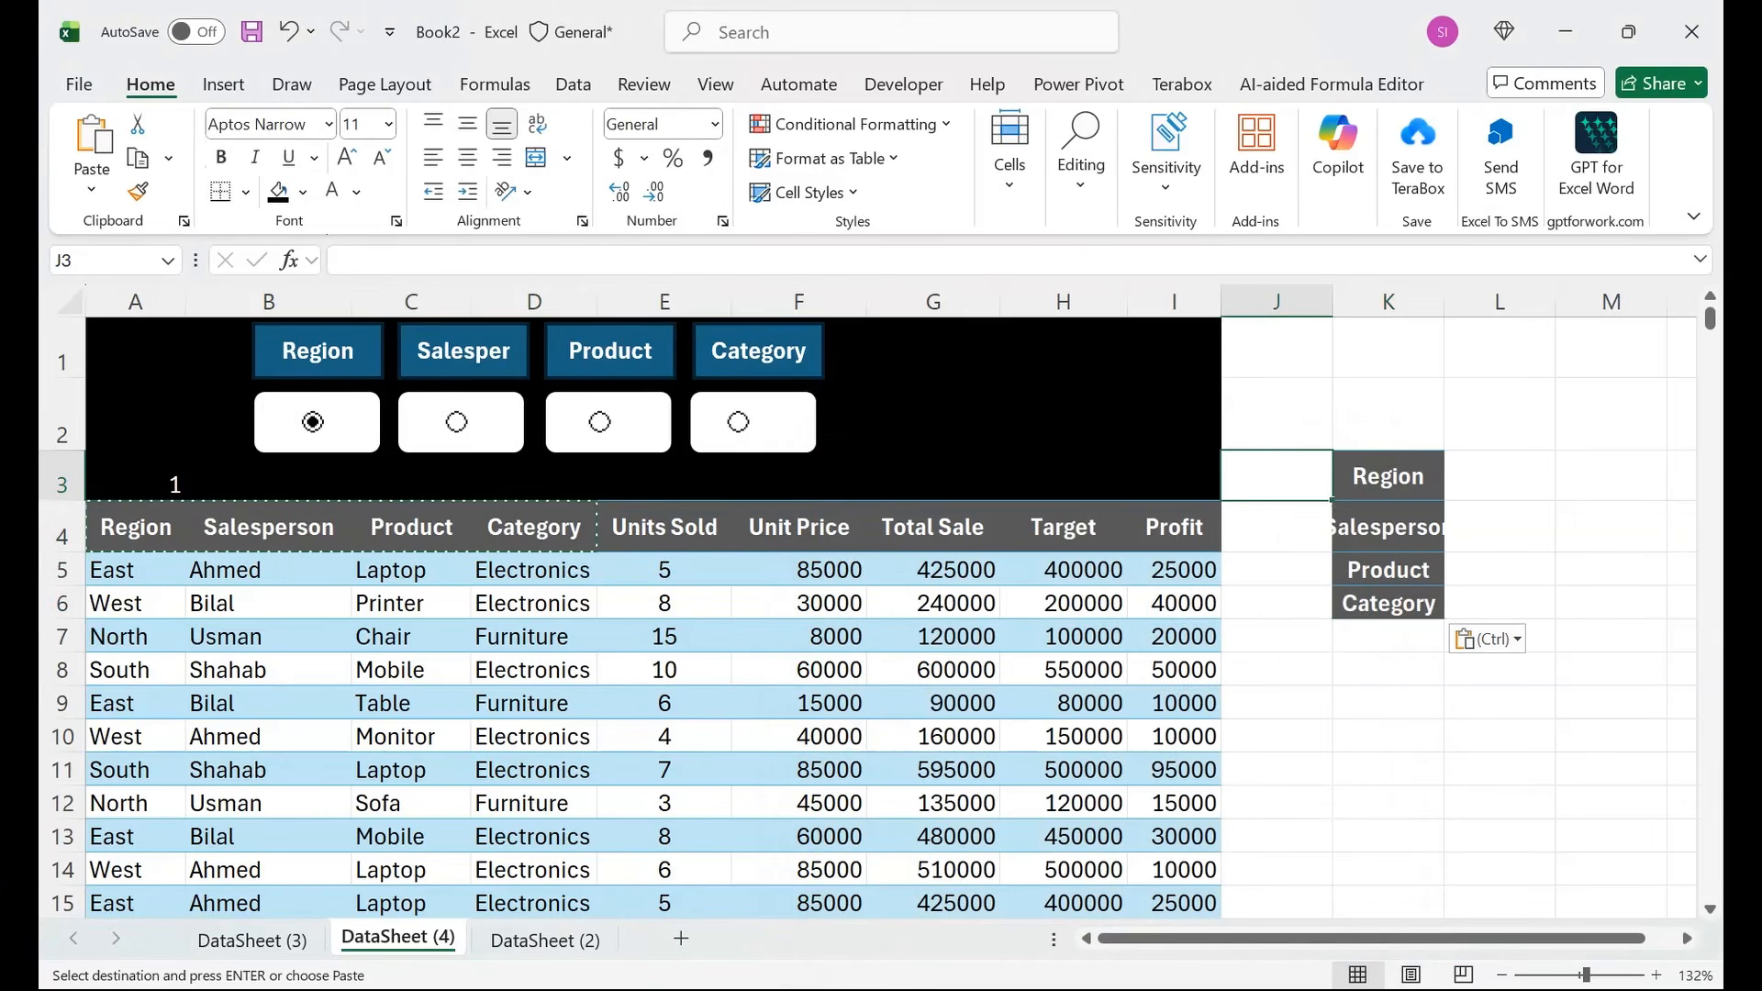
{"action": "type", "text": "1"}
{"action": "key", "text": "Return"}
{"action": "type", "text": "2"}
{"action": "key", "text": "Return"}
{"action": "type", "text": "3"}
{"action": "key", "text": "Return"}
{"action": "type", "text": "14"}
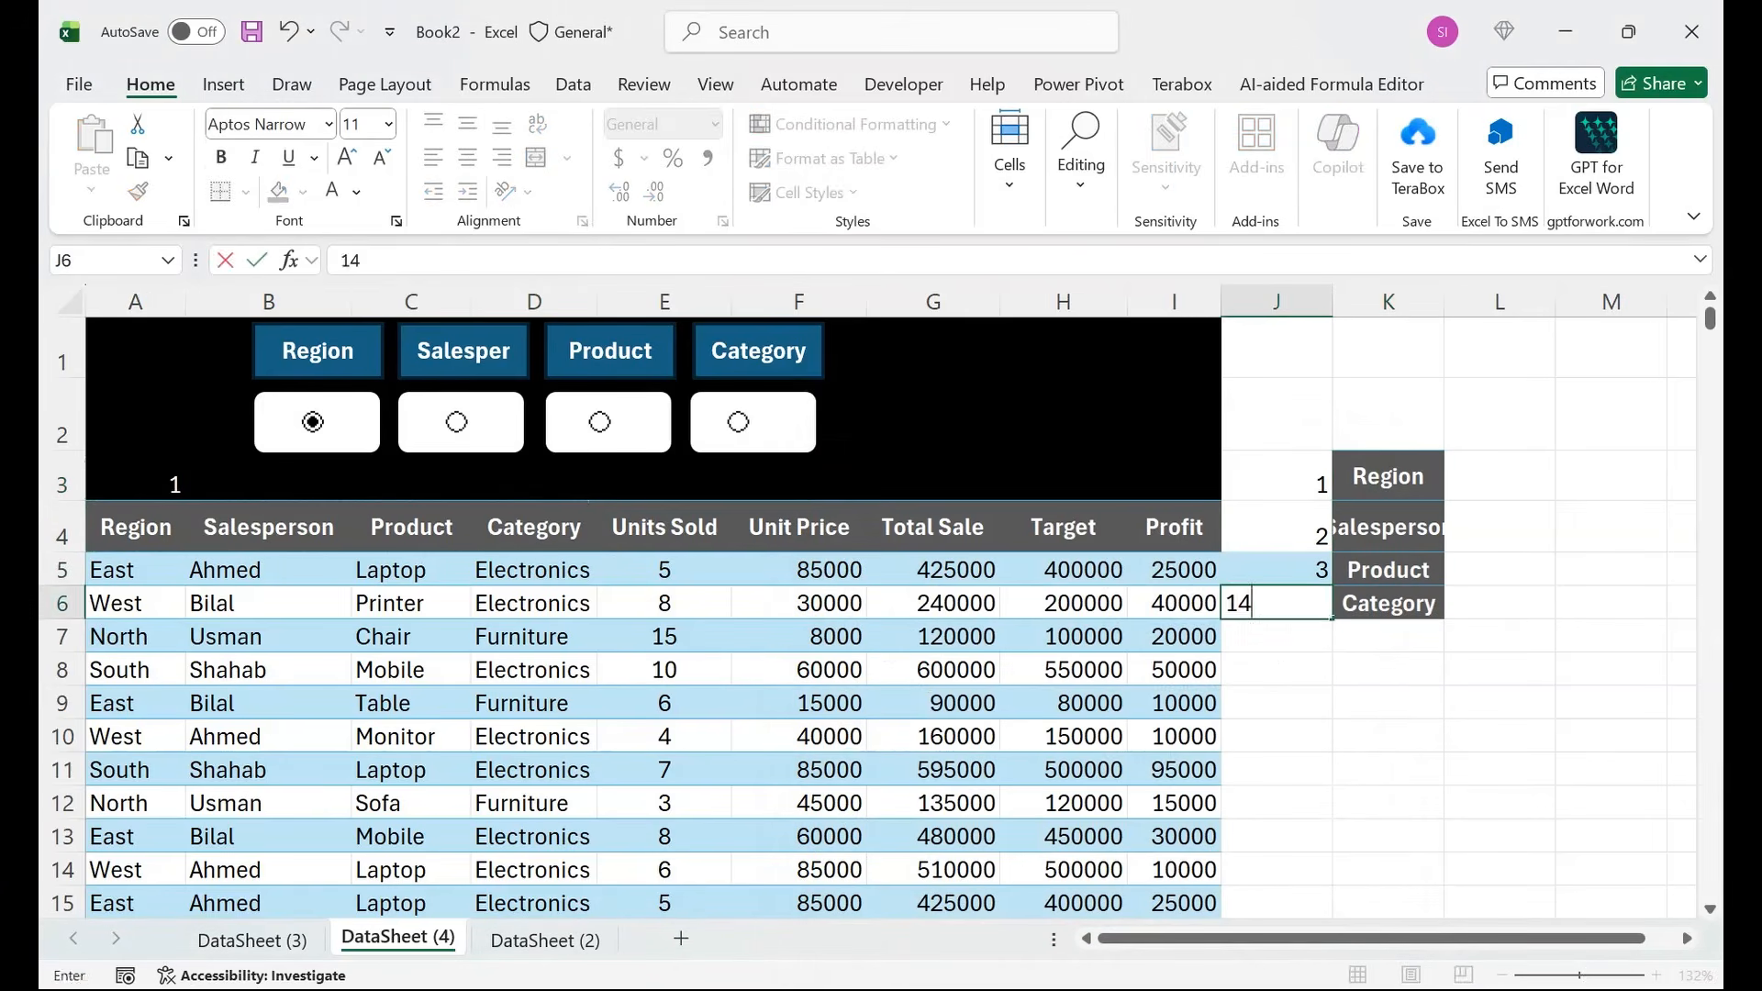
{"action": "key", "text": "Return"}
{"action": "key", "text": "Up"}
{"action": "type", "text": "4"}
{"action": "key", "text": "Return"}
Clear the formats from column J.
{"action": "left_click", "coordinate": [1276, 302]}
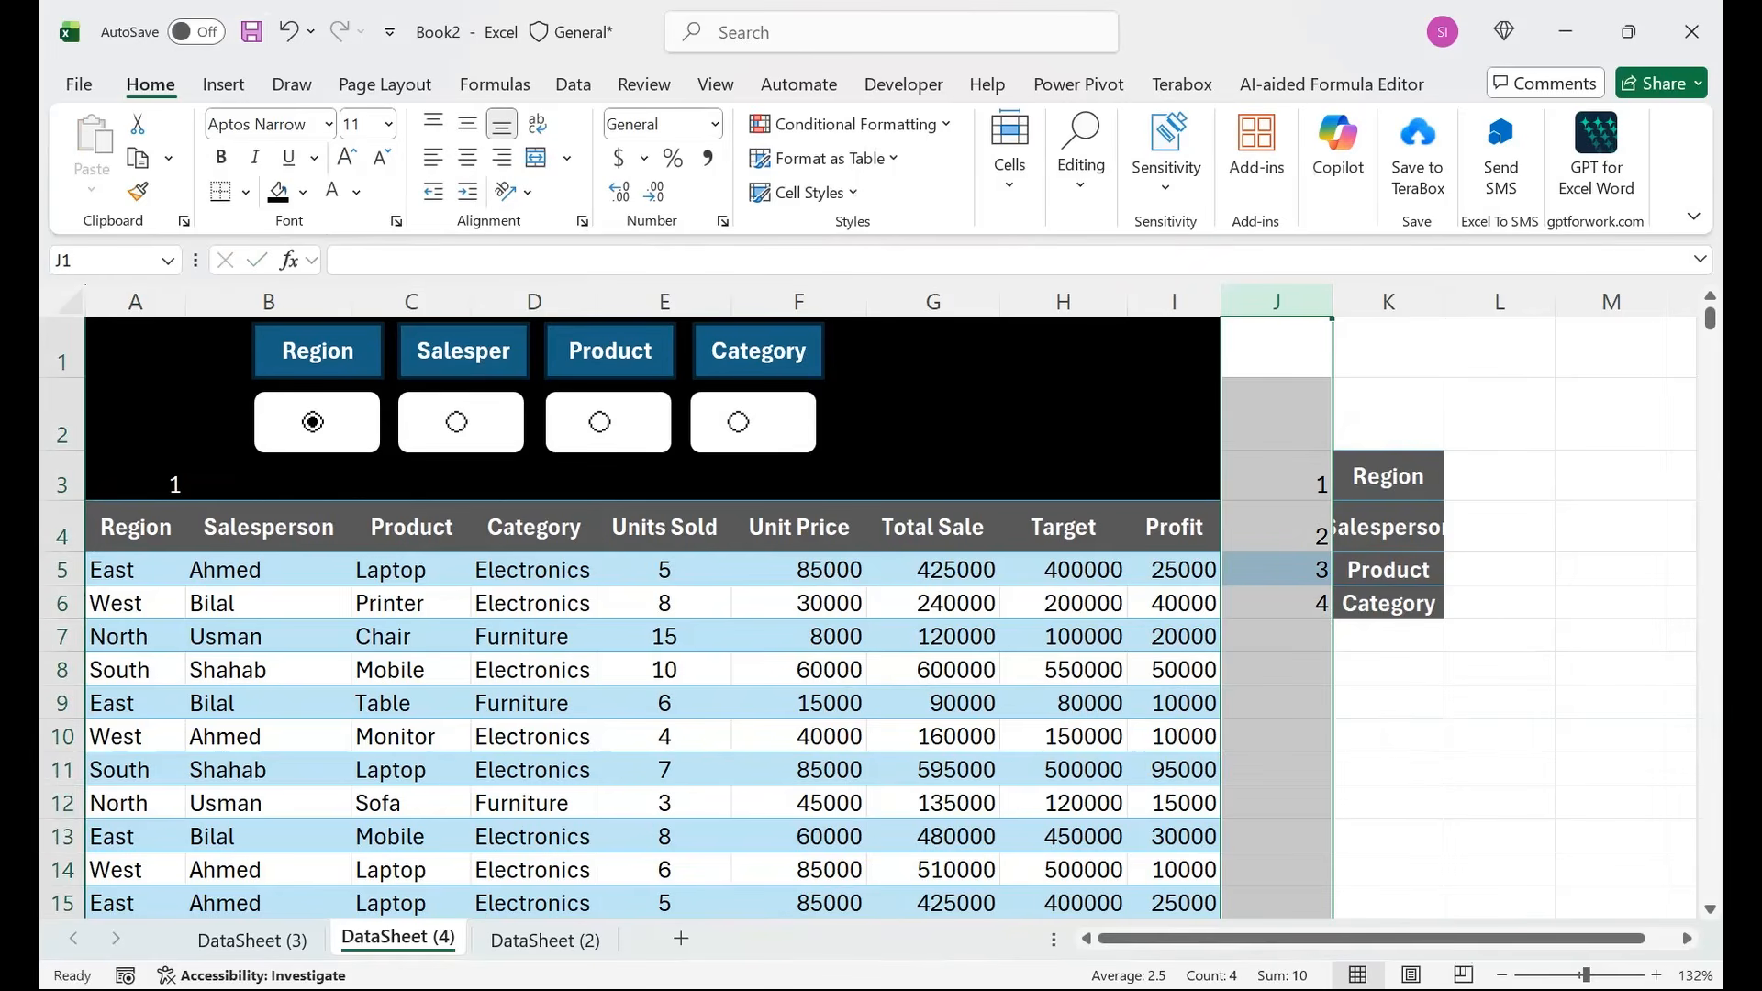
{"action": "left_click", "coordinate": [1082, 152]}
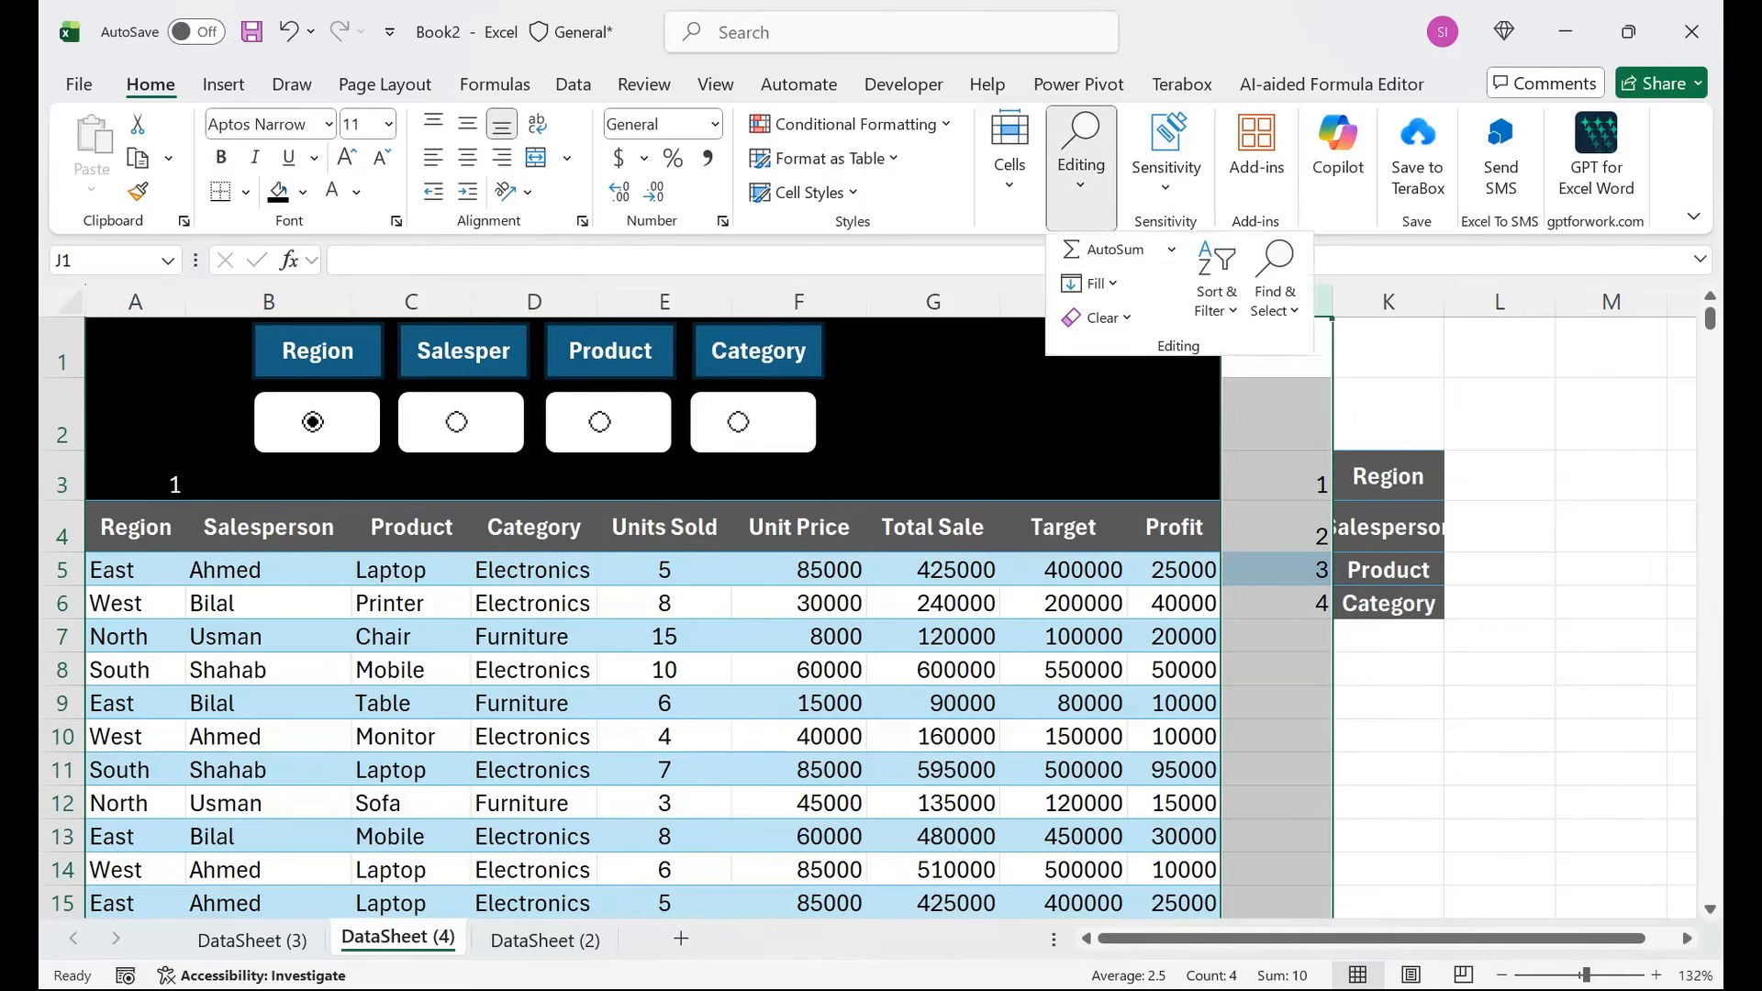
{"action": "left_click", "coordinate": [1098, 317]}
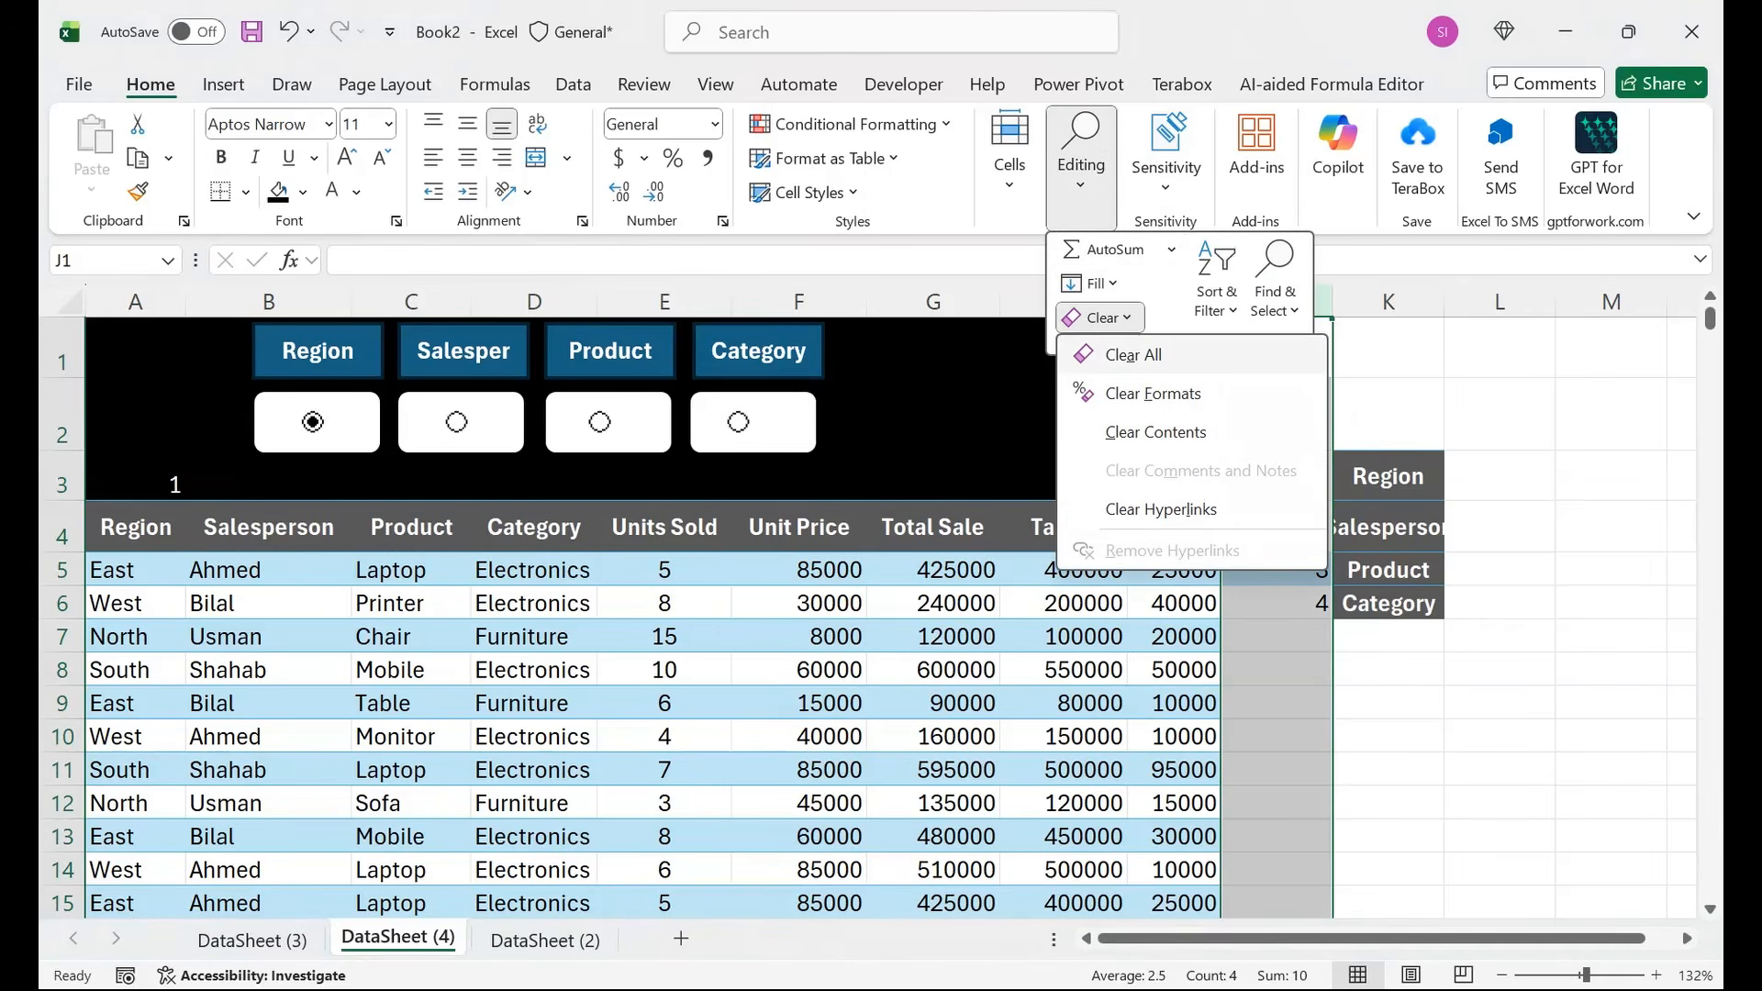
{"action": "left_click", "coordinate": [1154, 394]}
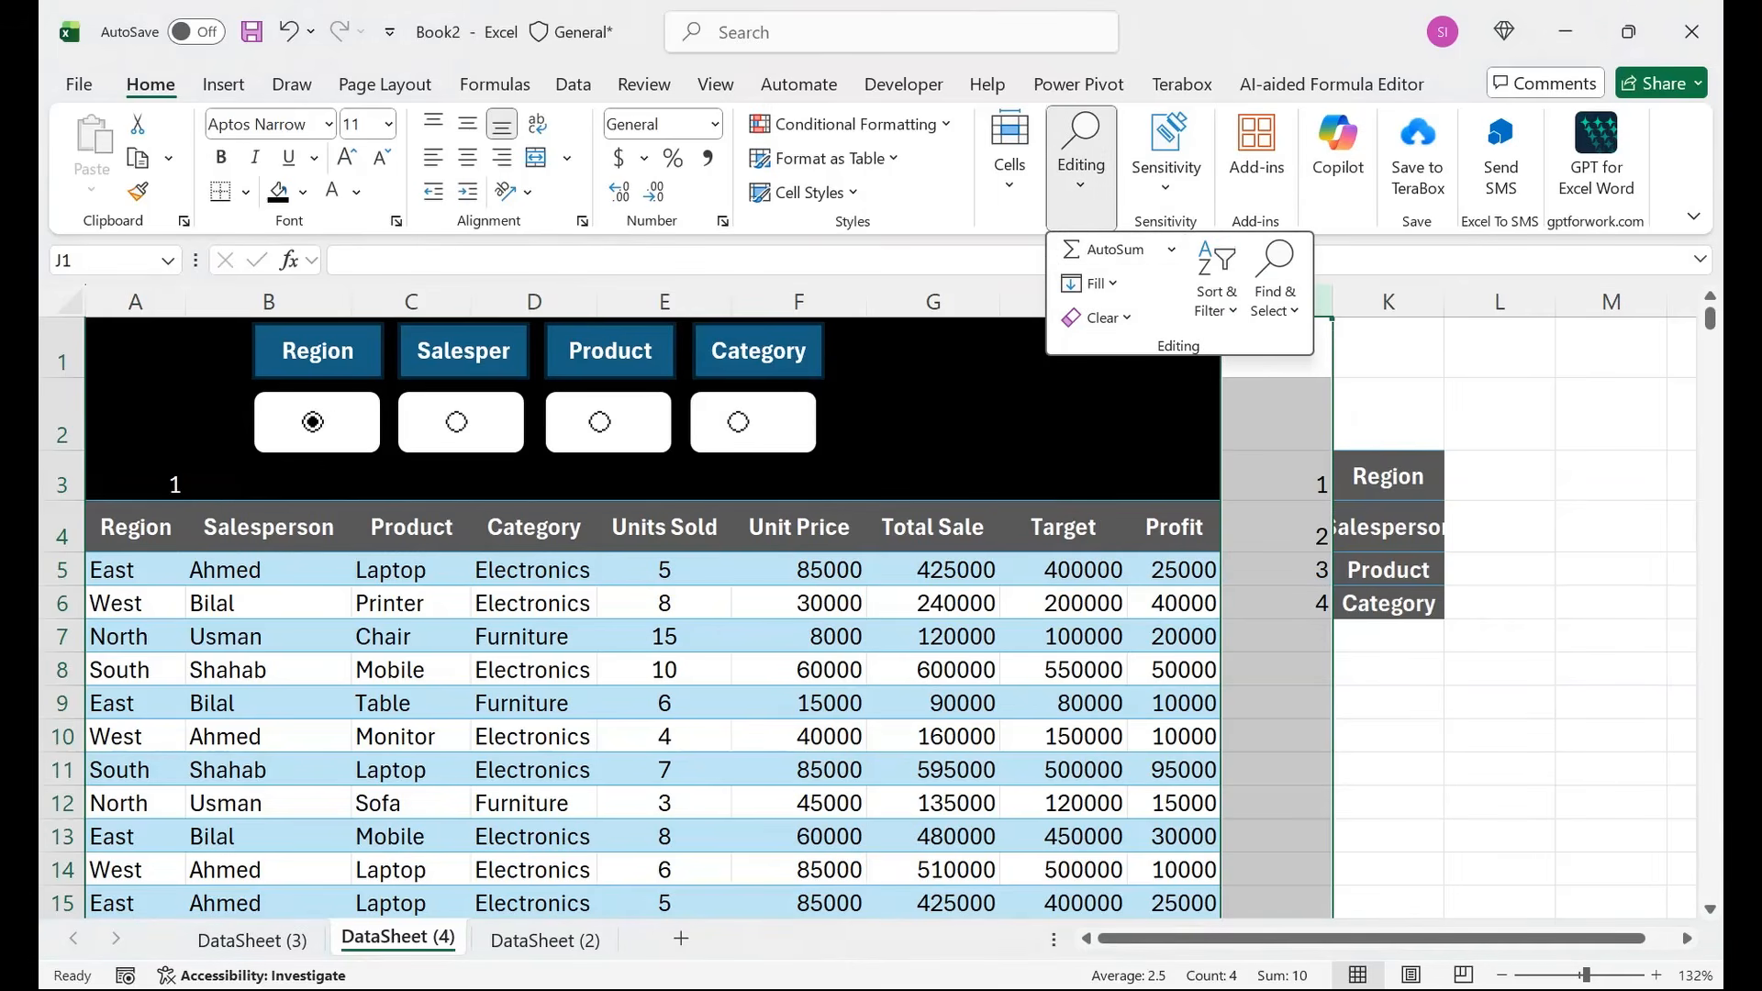
{"action": "left_click", "coordinate": [1063, 527]}
Enter the formula =XLOOKUP(A3,J3:J6,K3:K6) in cell B3.
{"action": "left_click", "coordinate": [268, 477]}
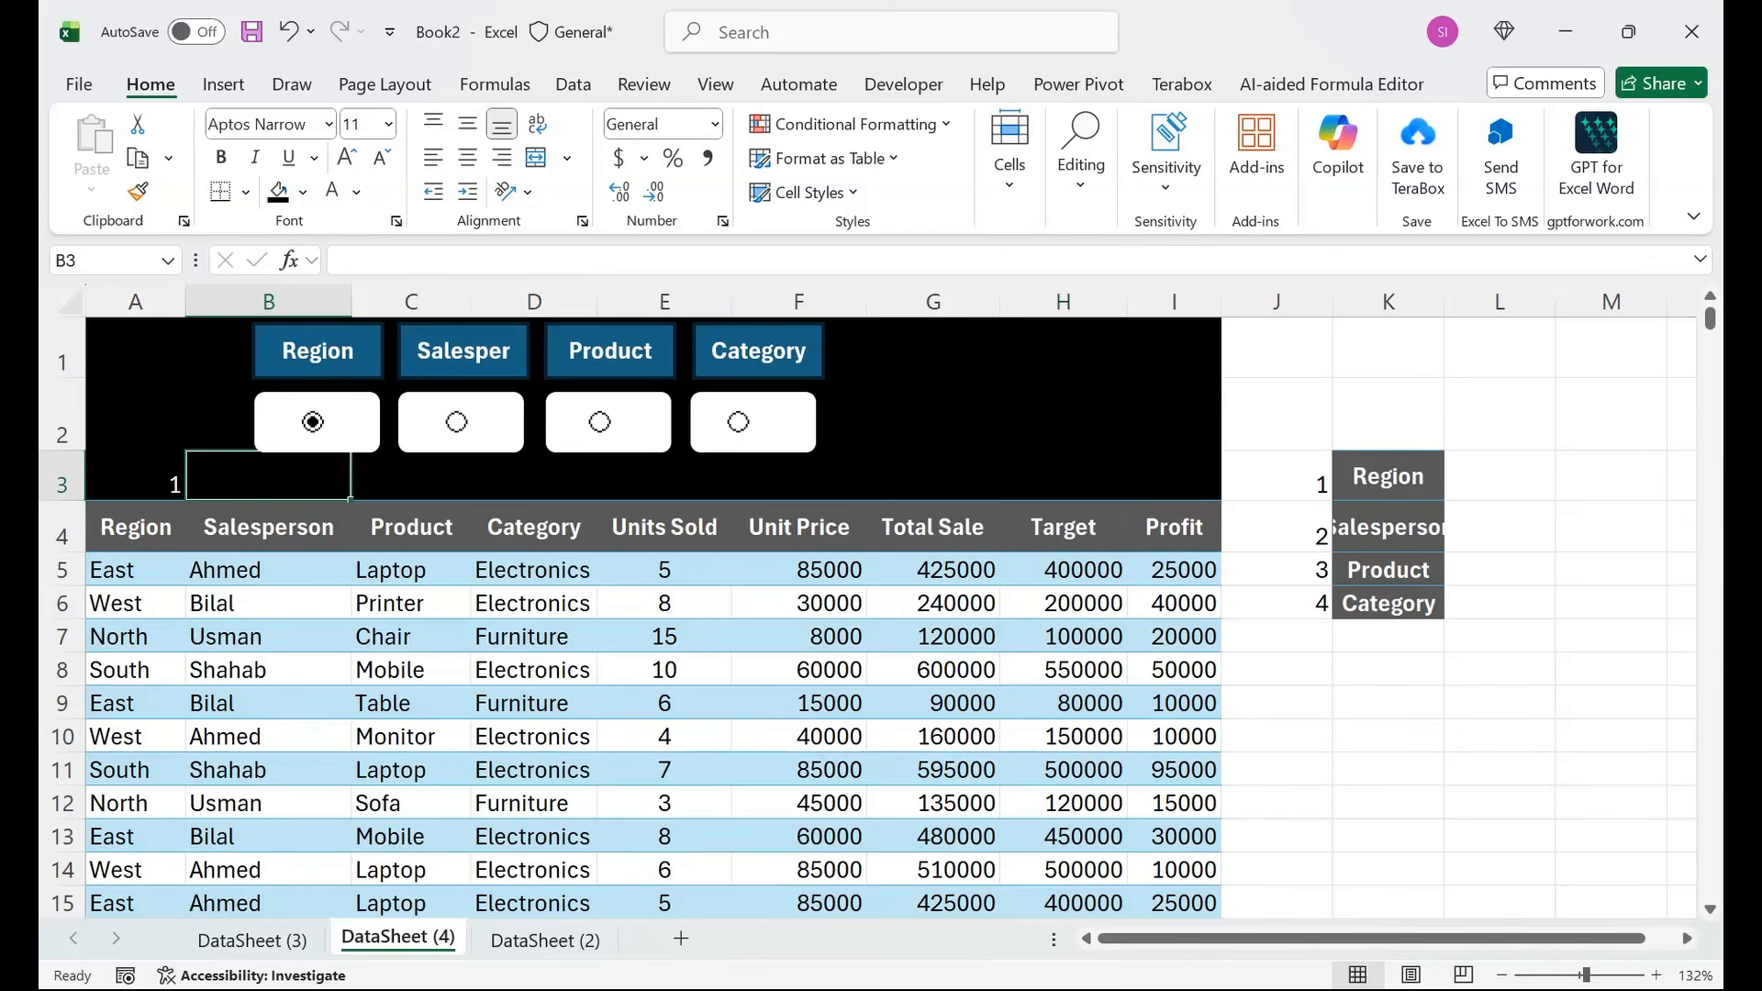
{"action": "type", "text": "=xlo"}
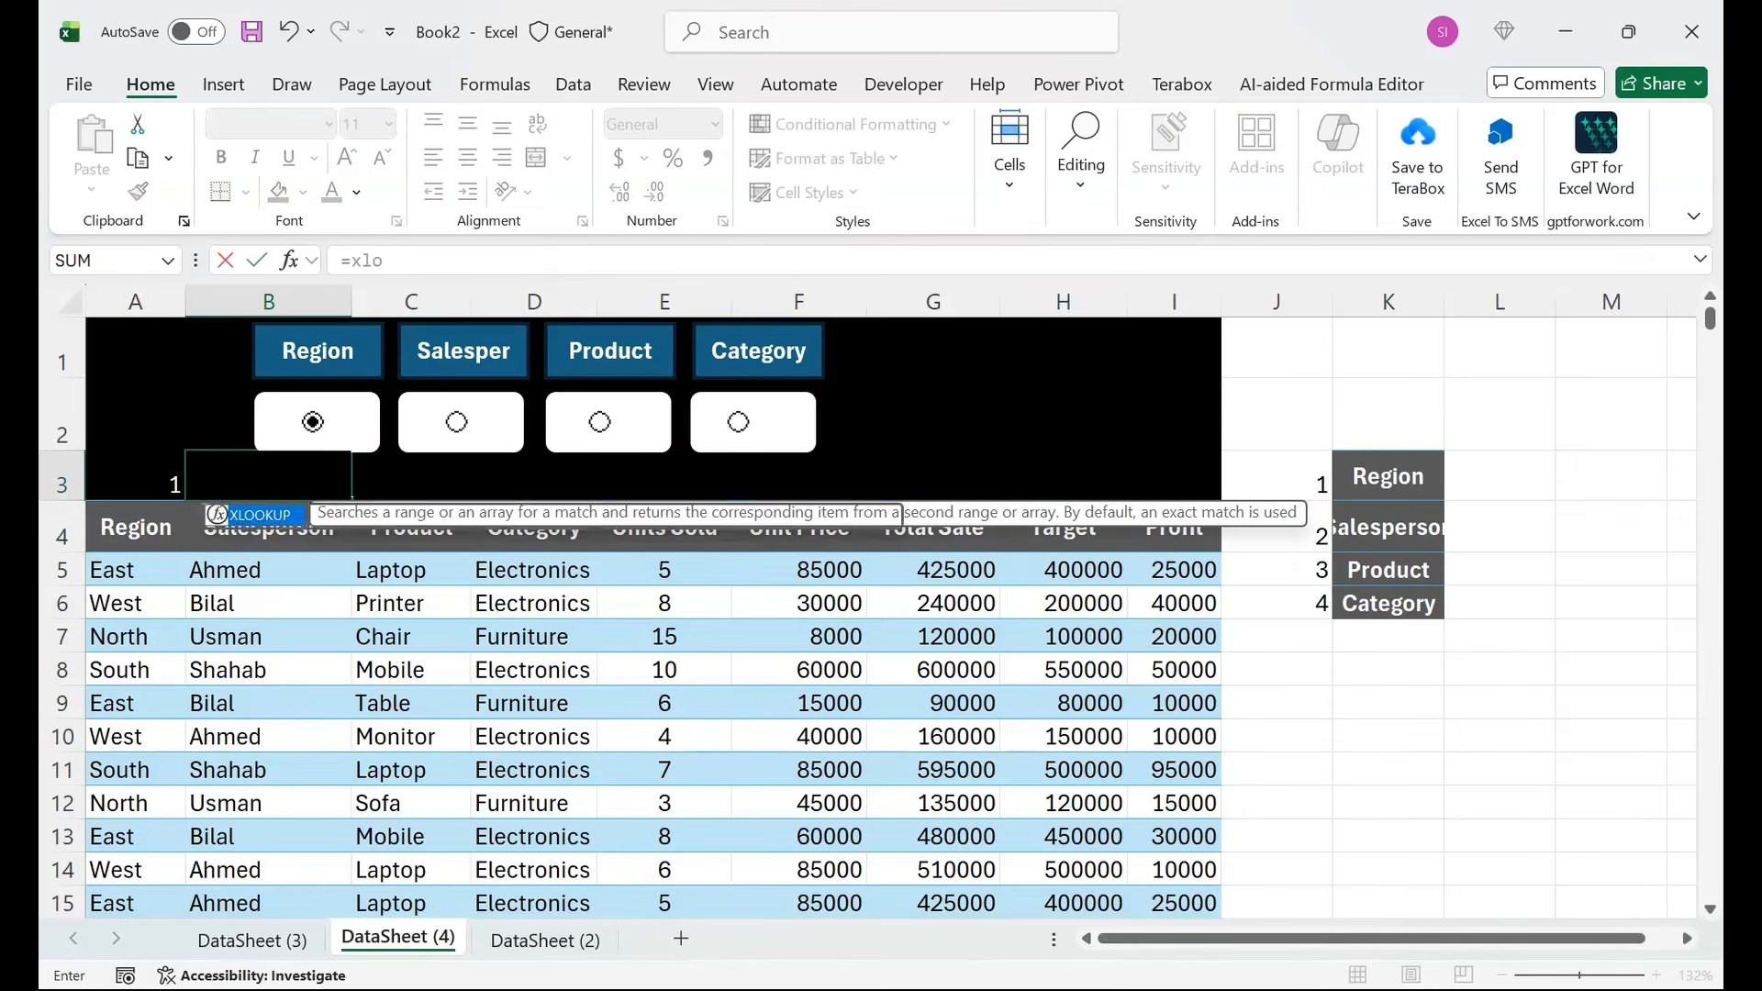
{"action": "key", "text": "Tab"}
{"action": "left_click", "coordinate": [135, 477]}
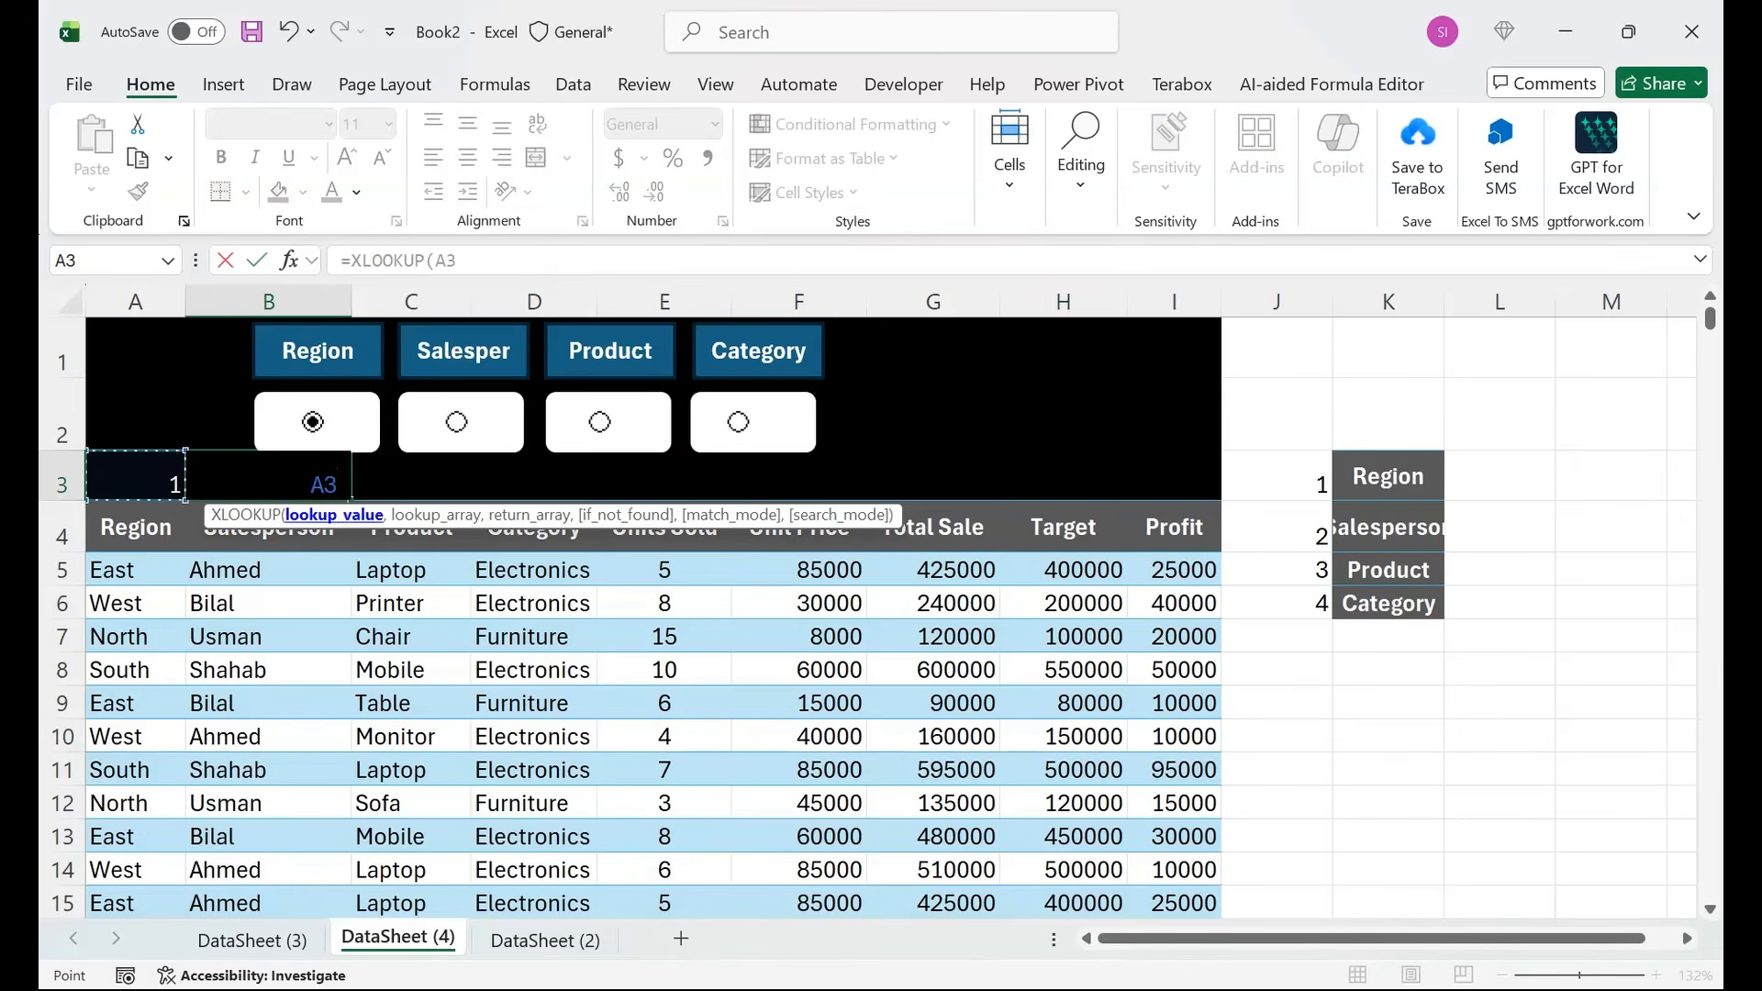
{"action": "type", "text": ","}
{"action": "left_click_drag", "start_coordinate": [1276, 476], "coordinate": [1285, 601]}
{"action": "type", "text": ","}
{"action": "left_click_drag", "start_coordinate": [1388, 476], "coordinate": [1397, 606]}
{"action": "key", "text": "Return"}
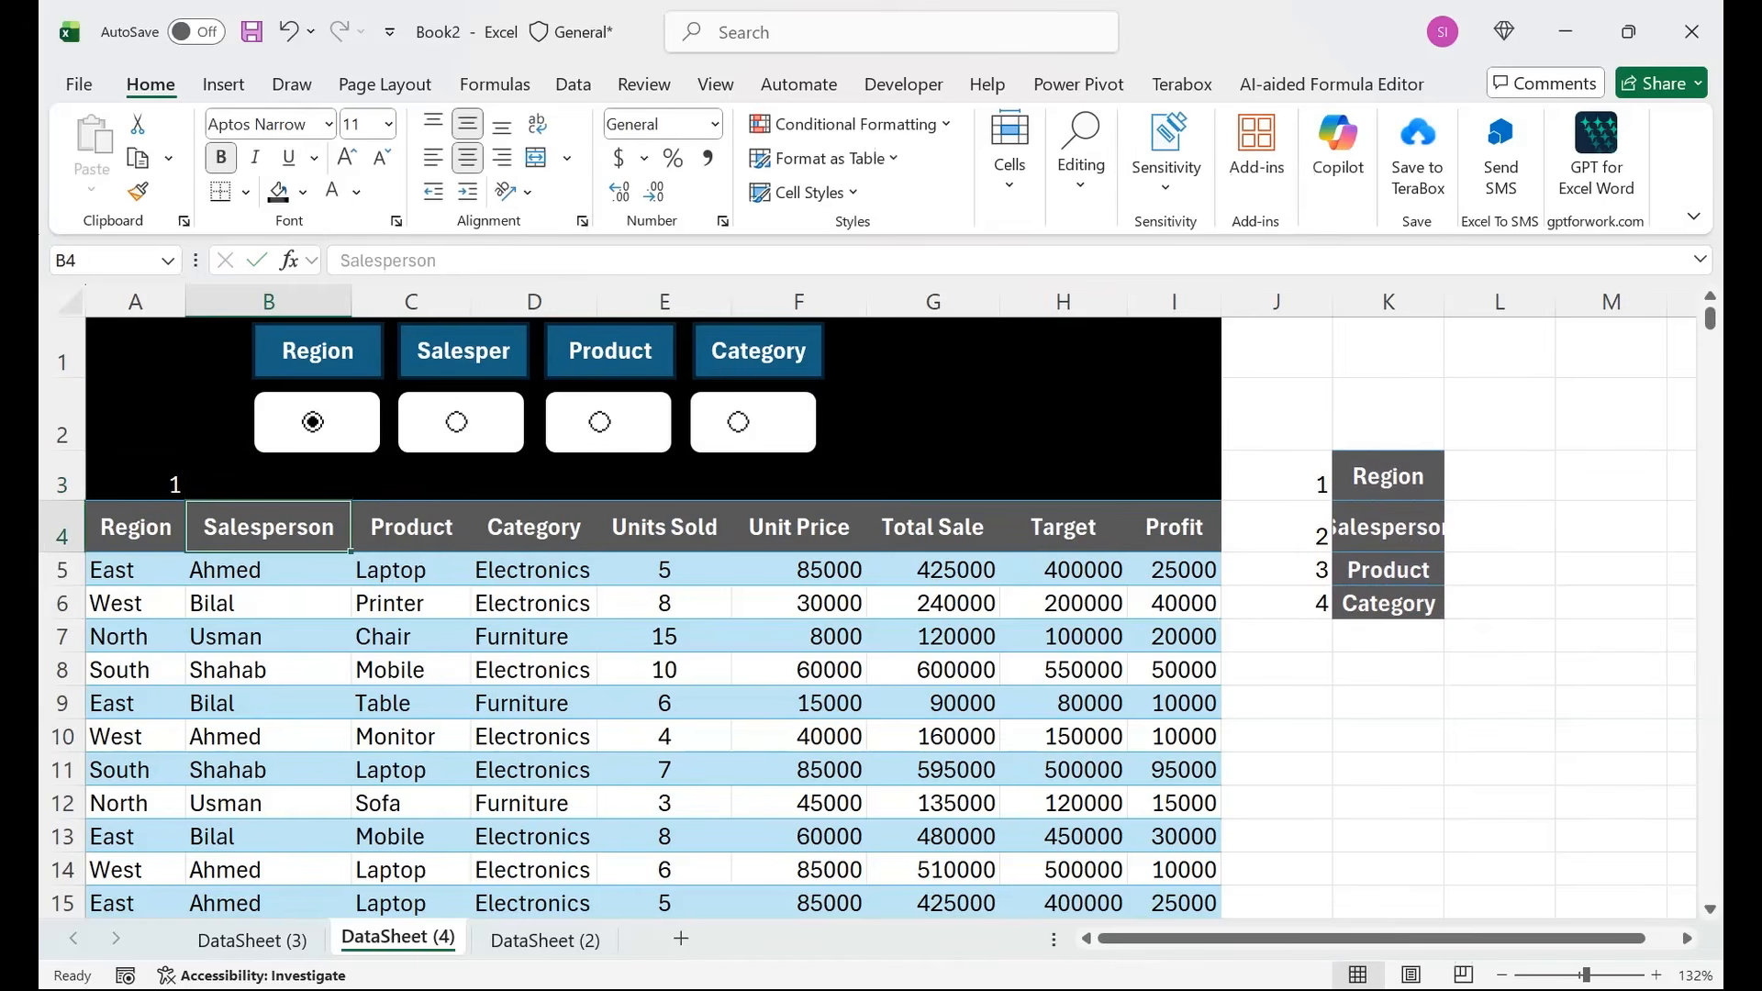
Make the text in cell B3 white and test the lookup with the Salesperson, Product and Category option buttons.
{"action": "left_click", "coordinate": [268, 476]}
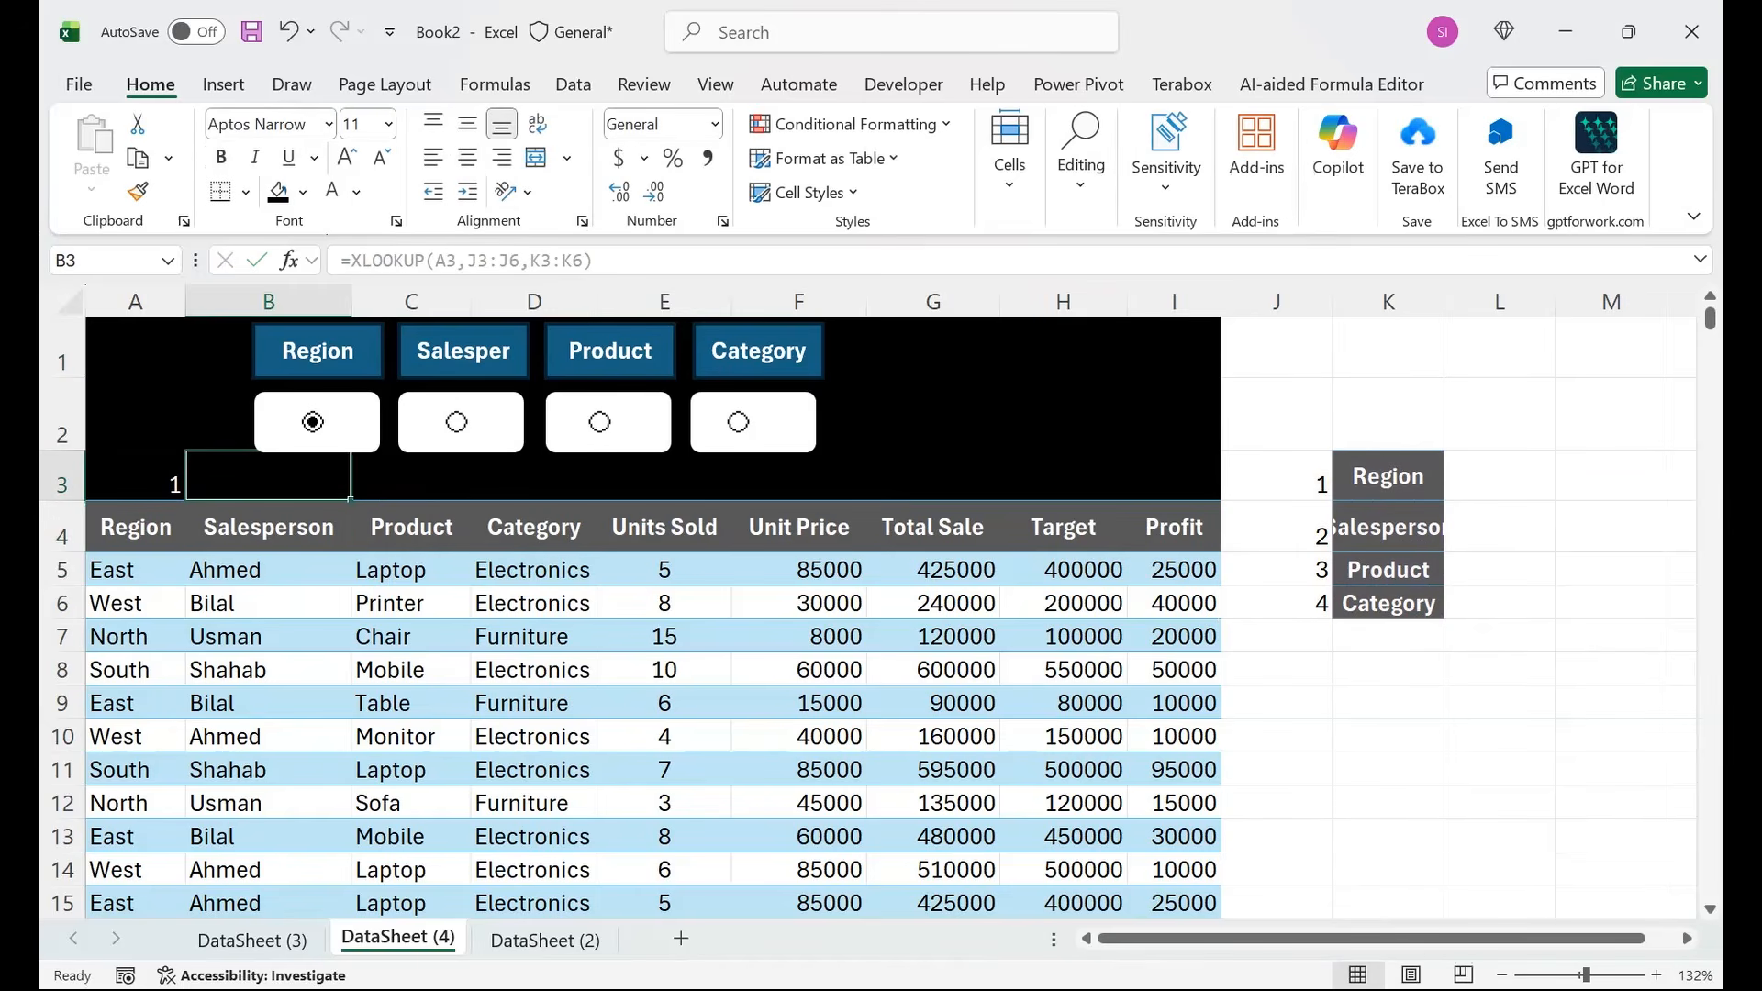
{"action": "left_click", "coordinate": [332, 192]}
{"action": "left_click", "coordinate": [457, 423]}
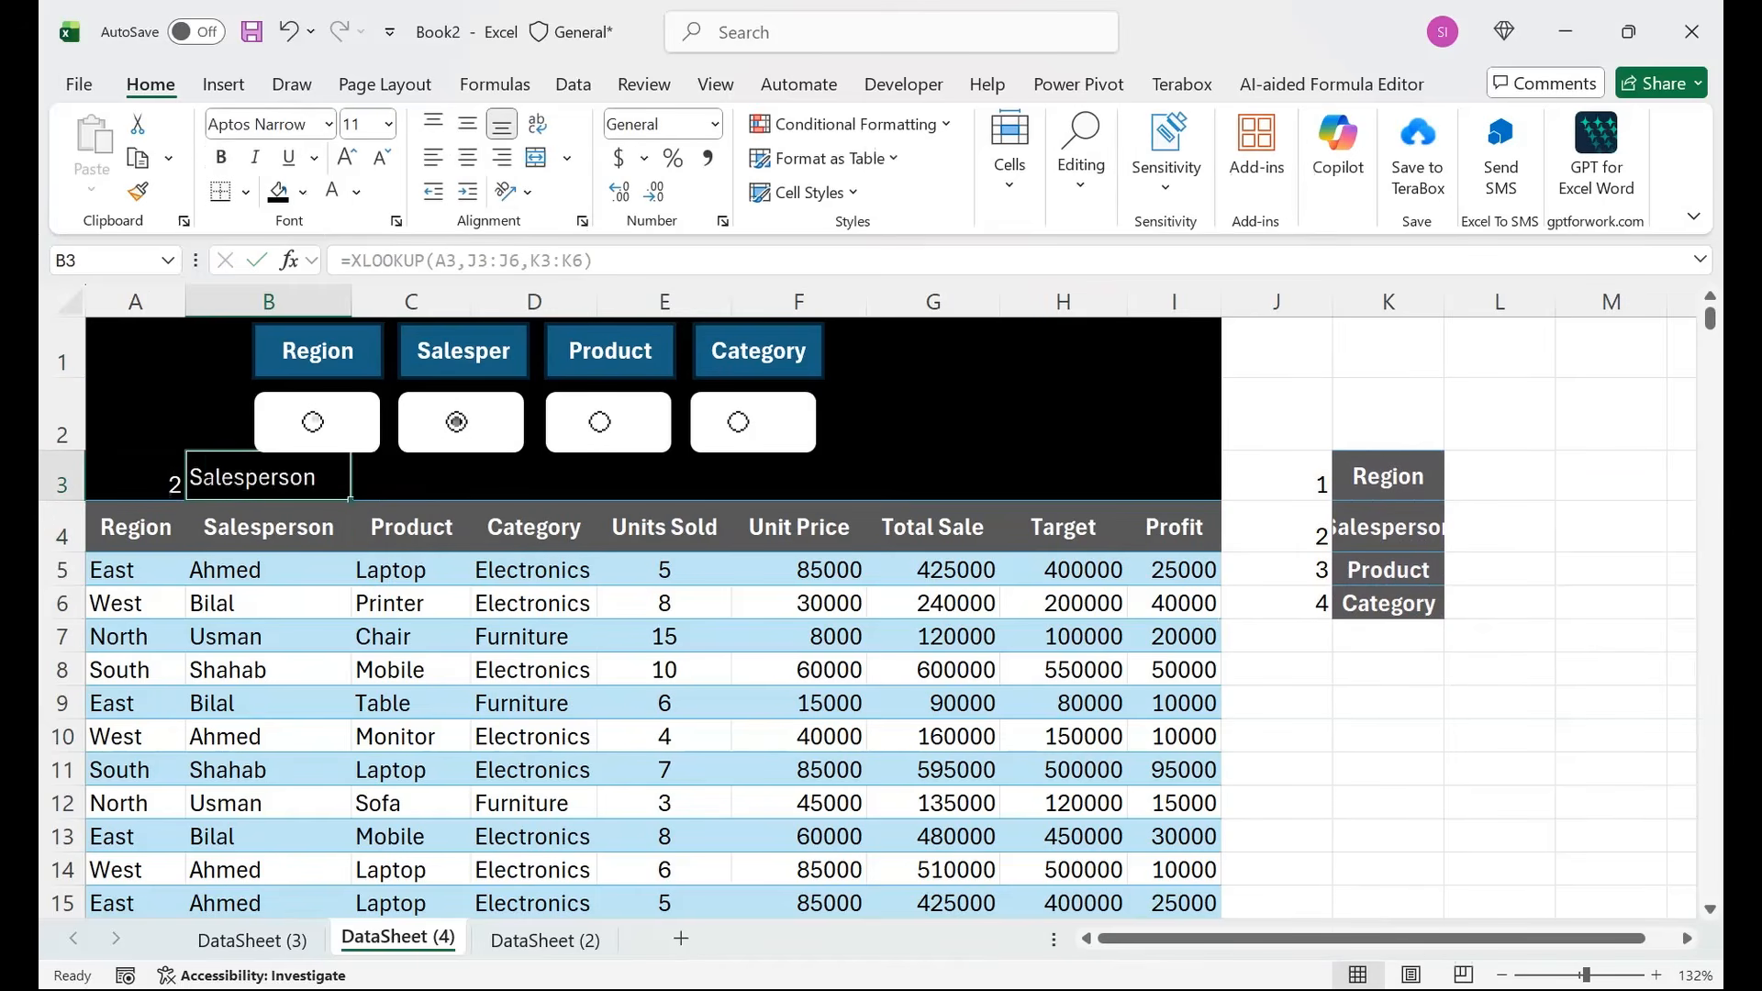
{"action": "left_click", "coordinate": [601, 422]}
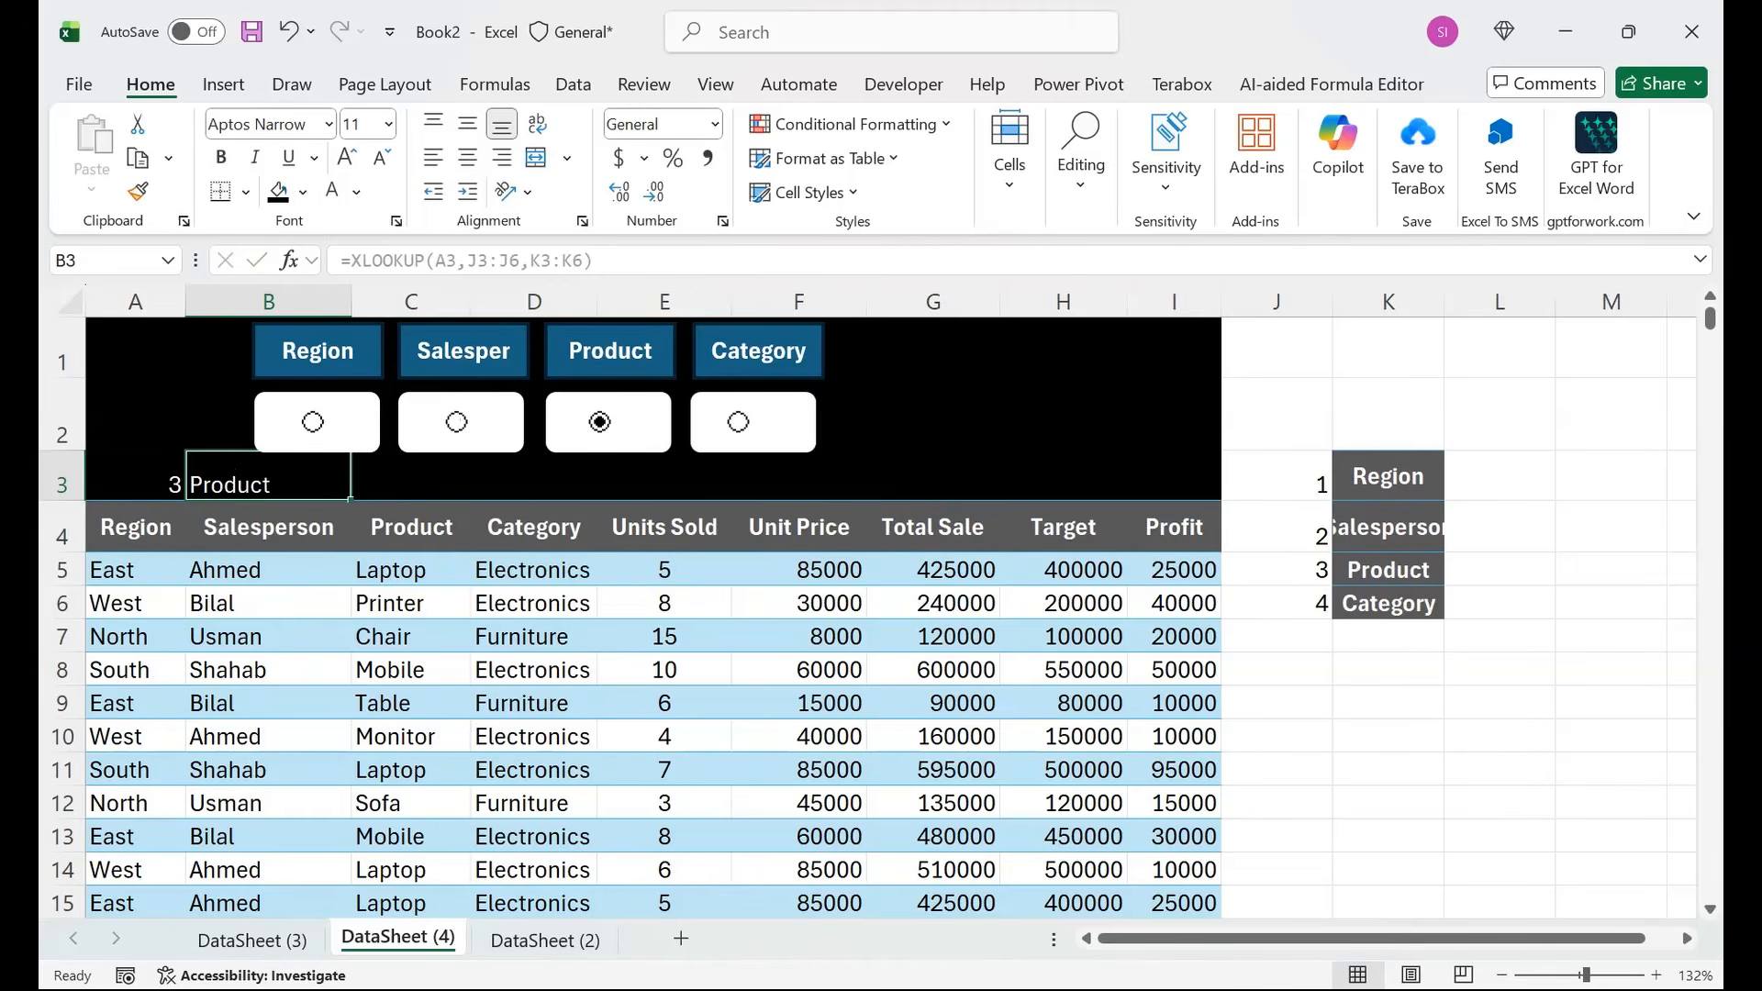
{"action": "left_click", "coordinate": [739, 422]}
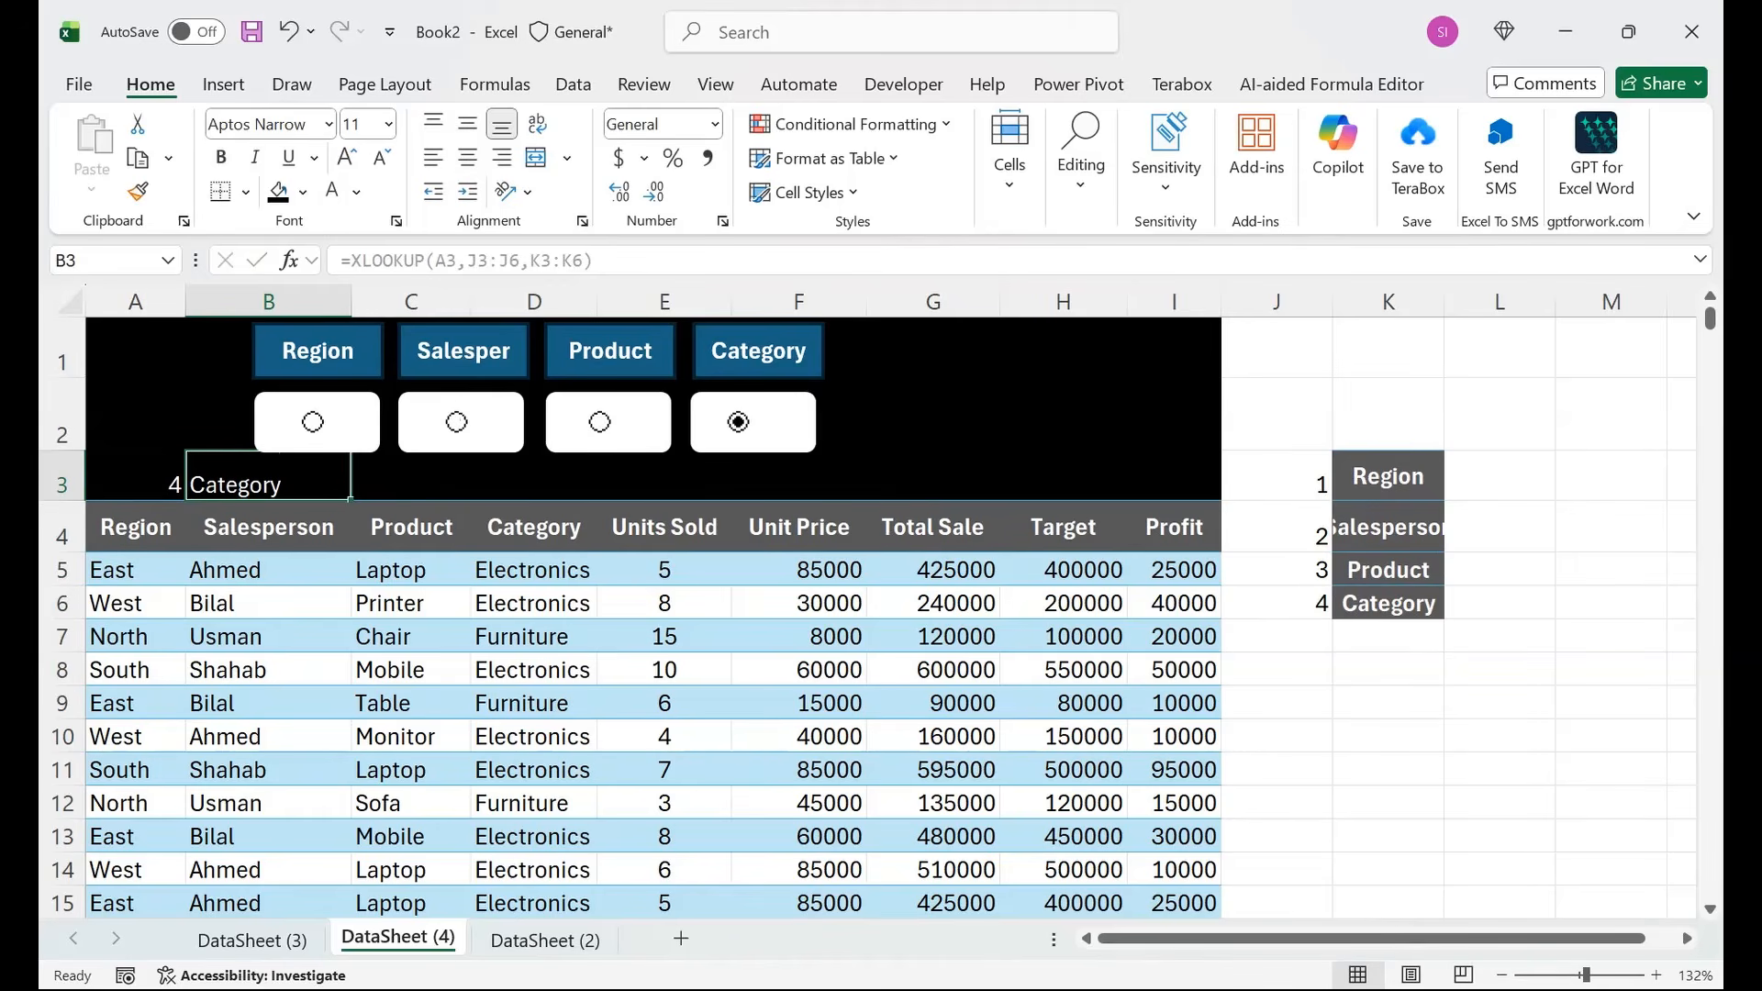
Merge and center cells G2:H2 and fill the merged cell with white.
{"action": "left_click_drag", "start_coordinate": [932, 415], "coordinate": [1062, 415]}
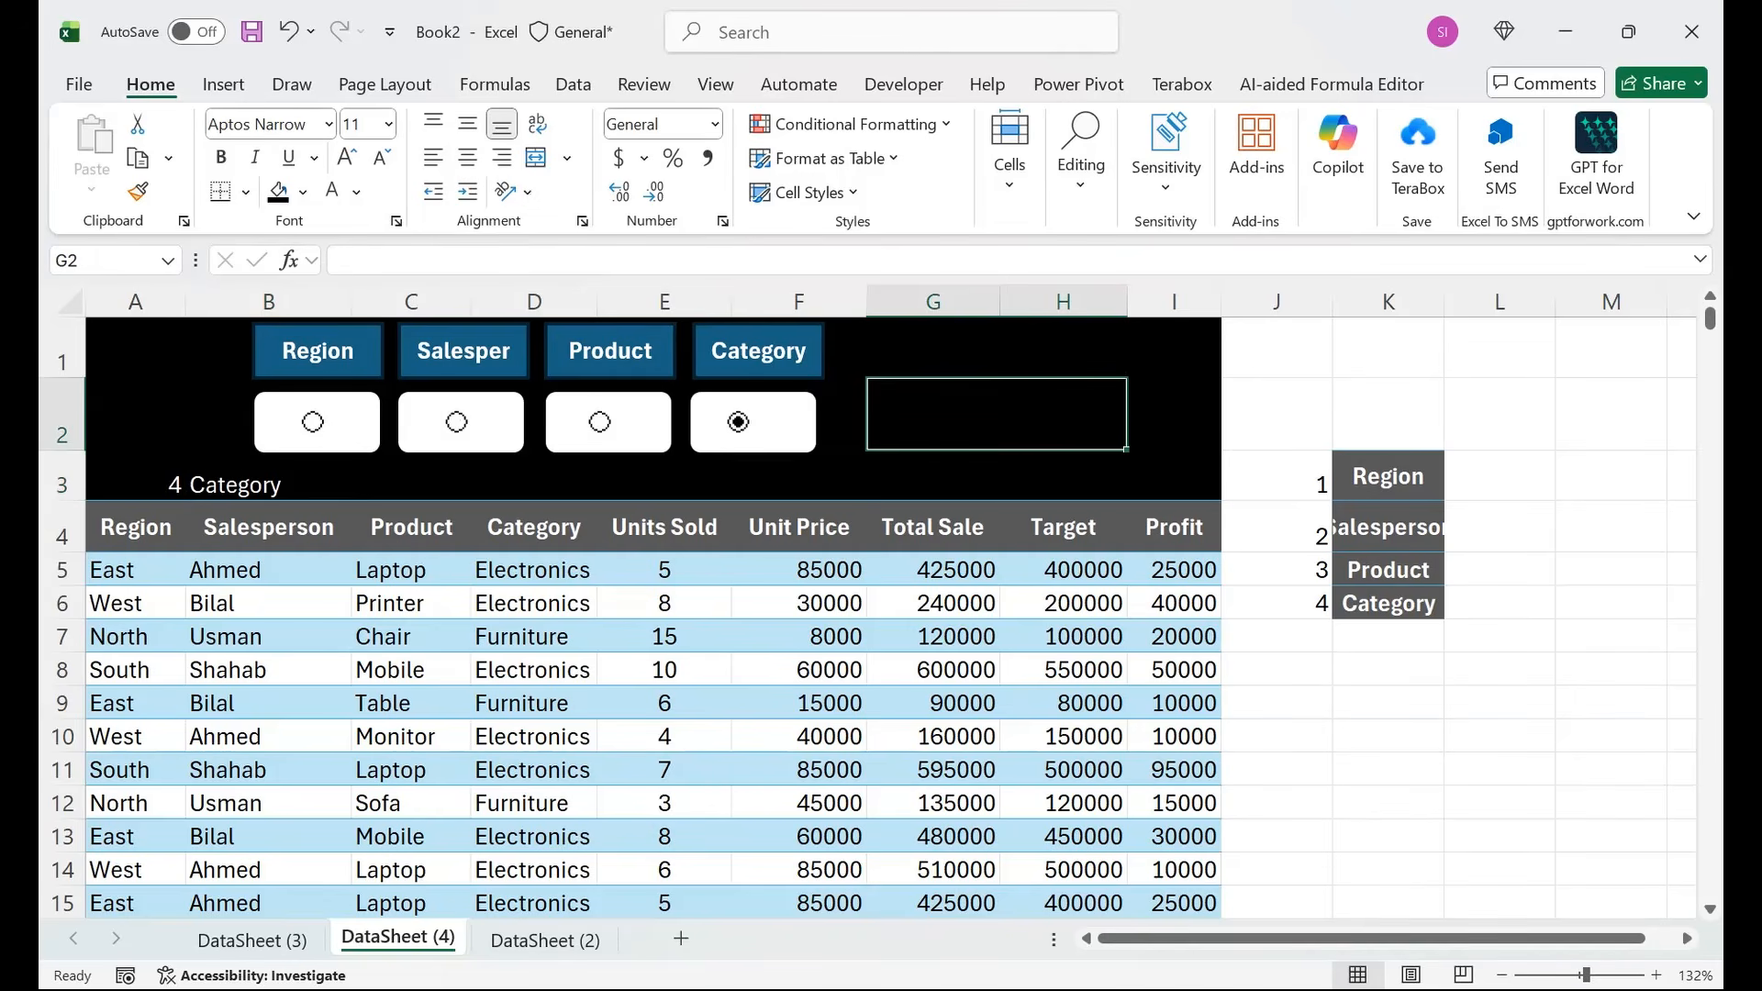
{"action": "left_click", "coordinate": [536, 158]}
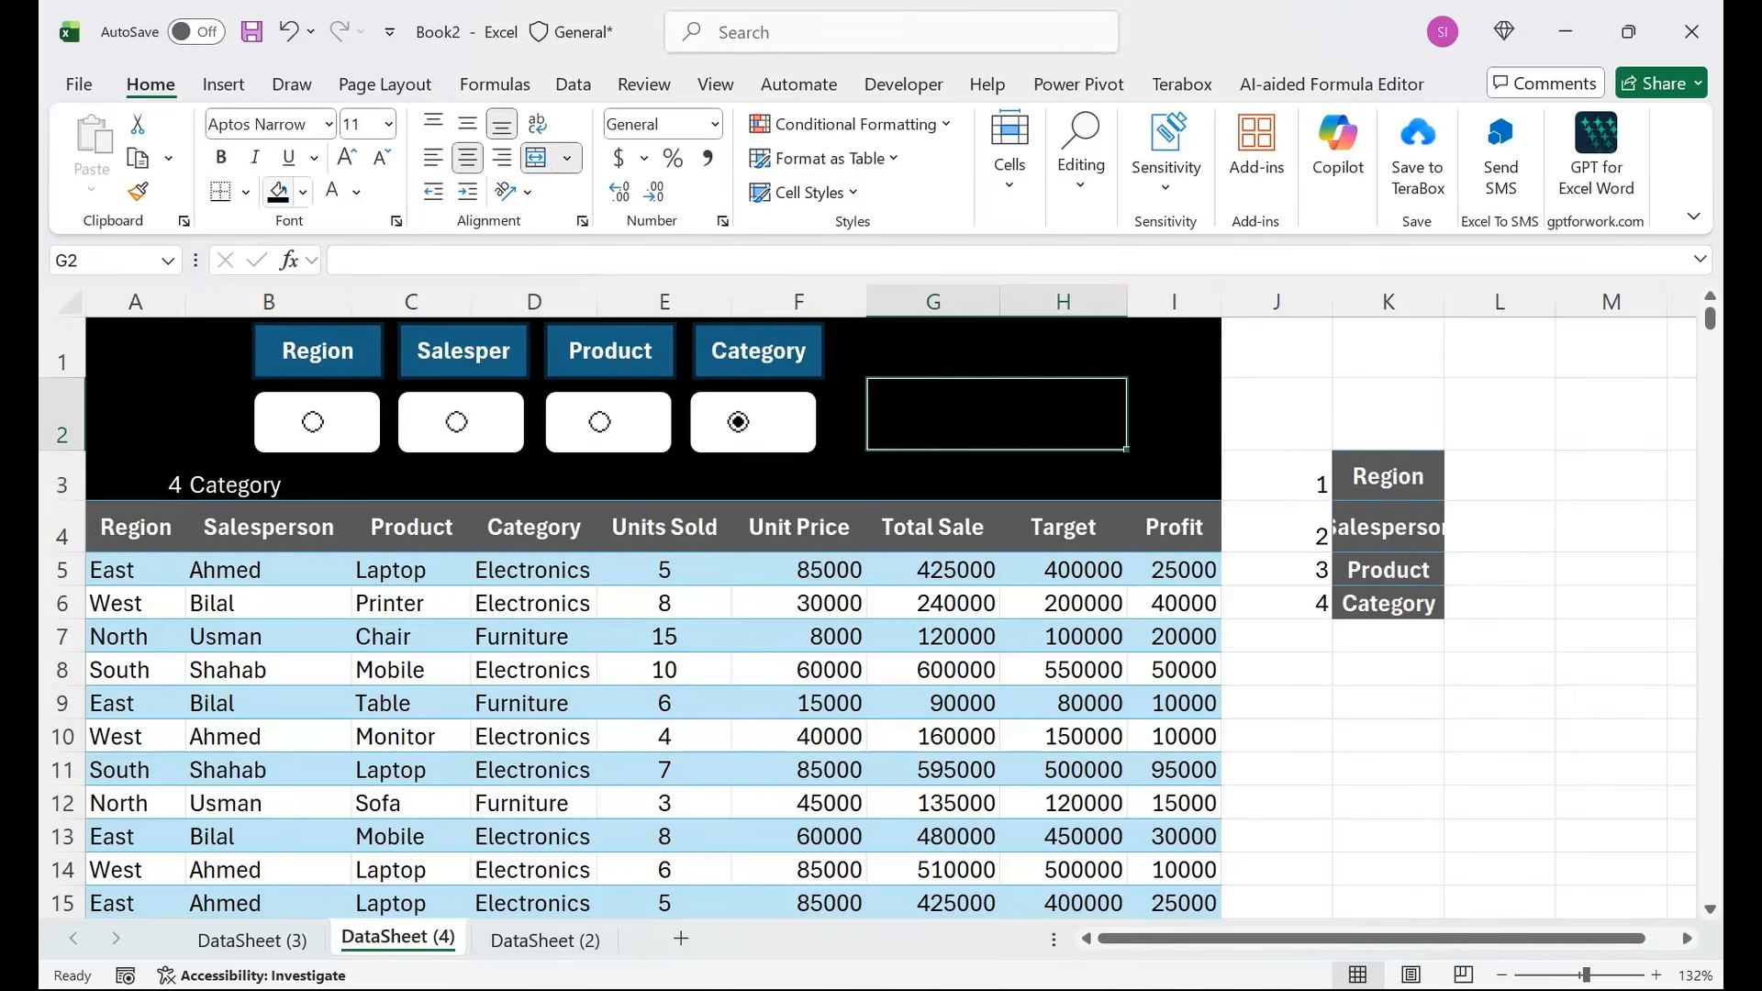
{"action": "left_click", "coordinate": [303, 191]}
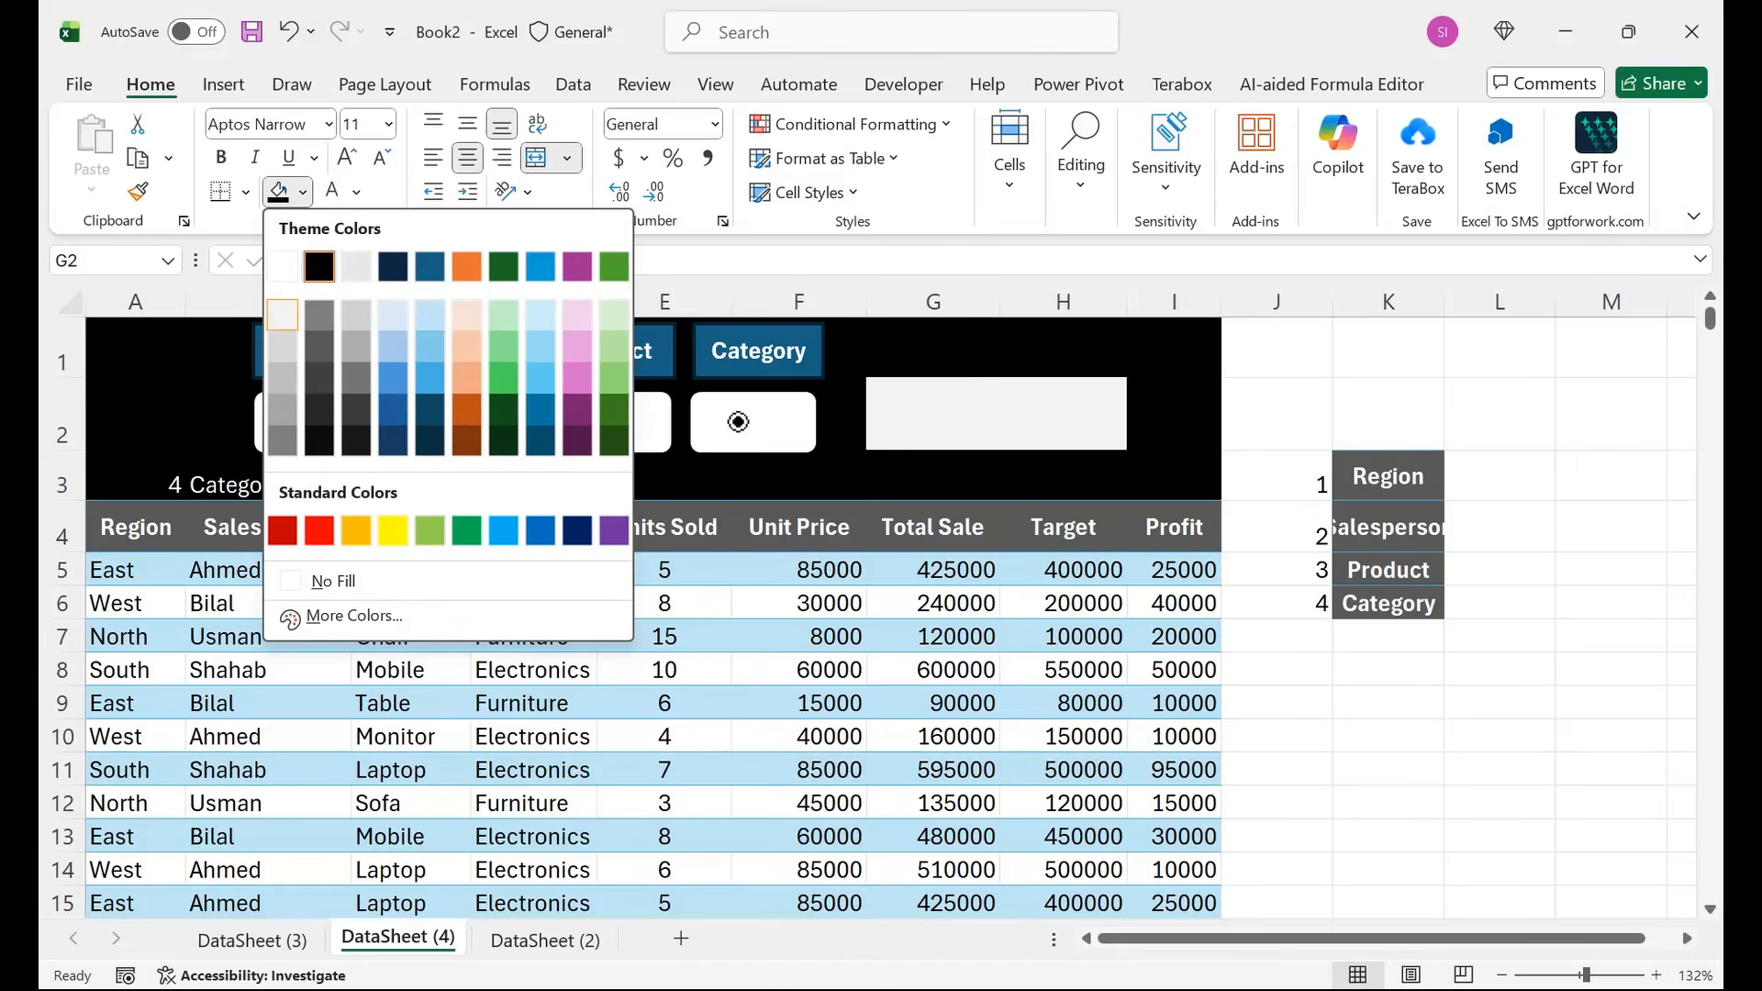
{"action": "left_click", "coordinate": [282, 268]}
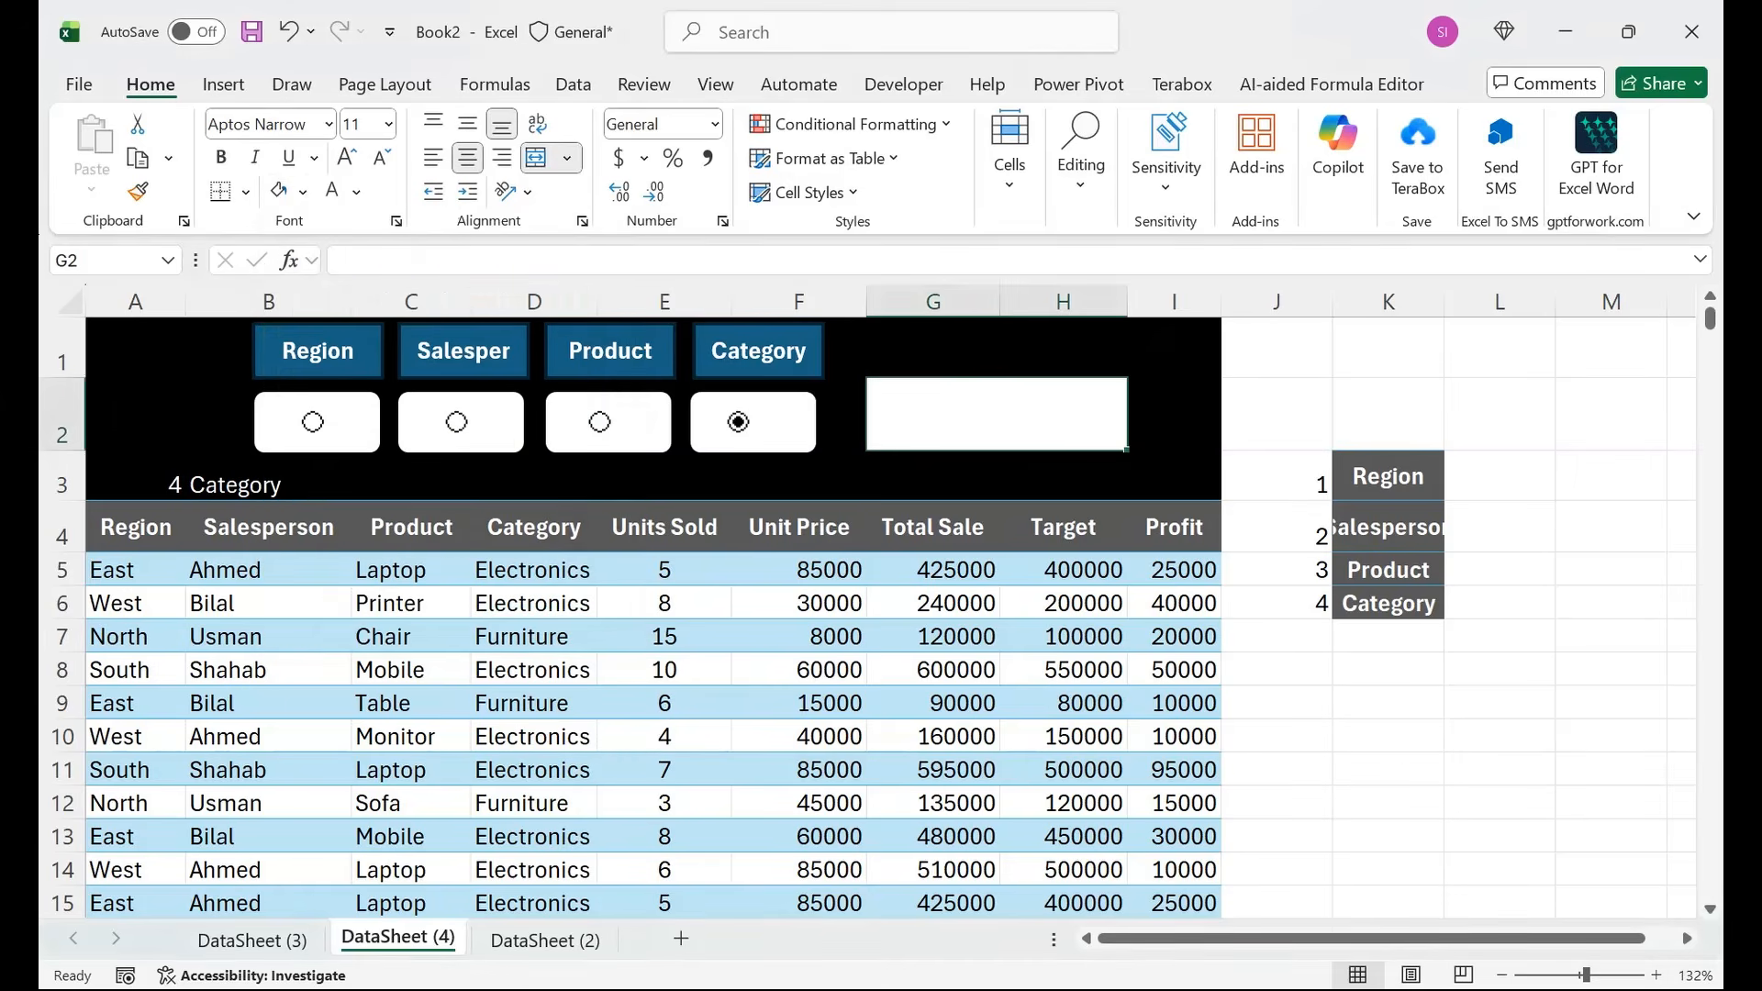
{"action": "left_click", "coordinate": [534, 637]}
{"action": "left_click", "coordinate": [997, 415]}
{"action": "left_click", "coordinate": [574, 84]}
{"action": "left_click", "coordinate": [1192, 192]}
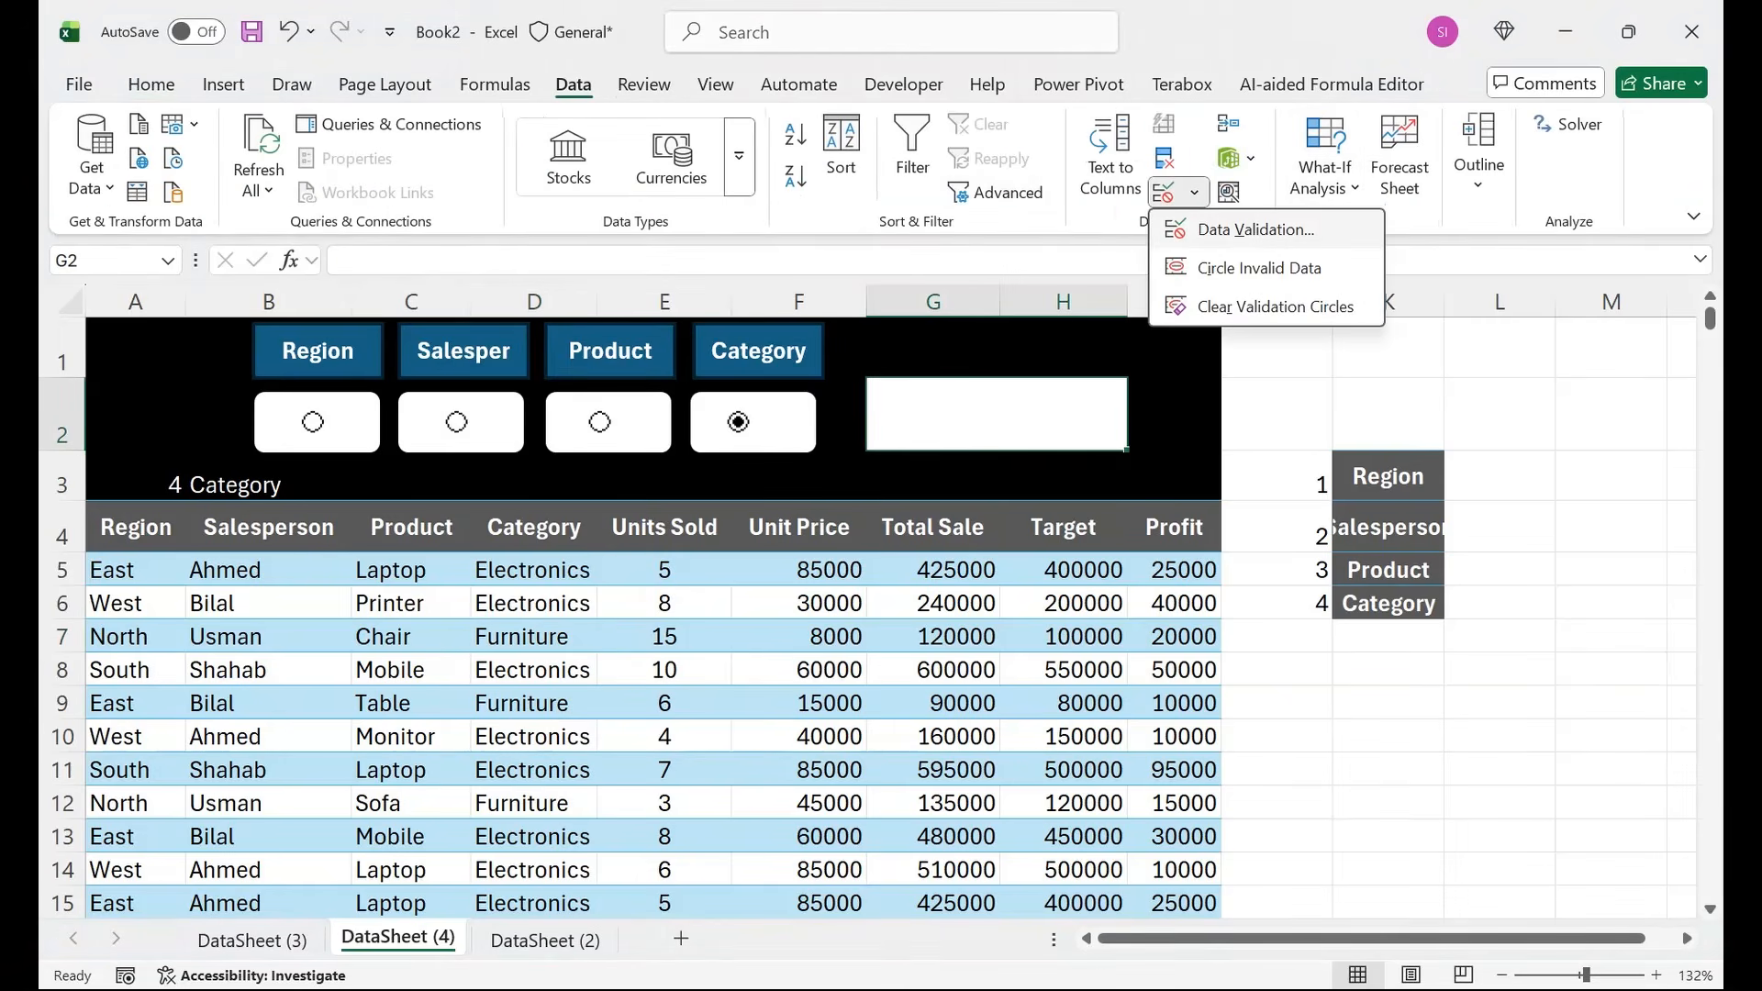
{"action": "left_click", "coordinate": [1210, 229]}
{"action": "left_click", "coordinate": [1024, 579]}
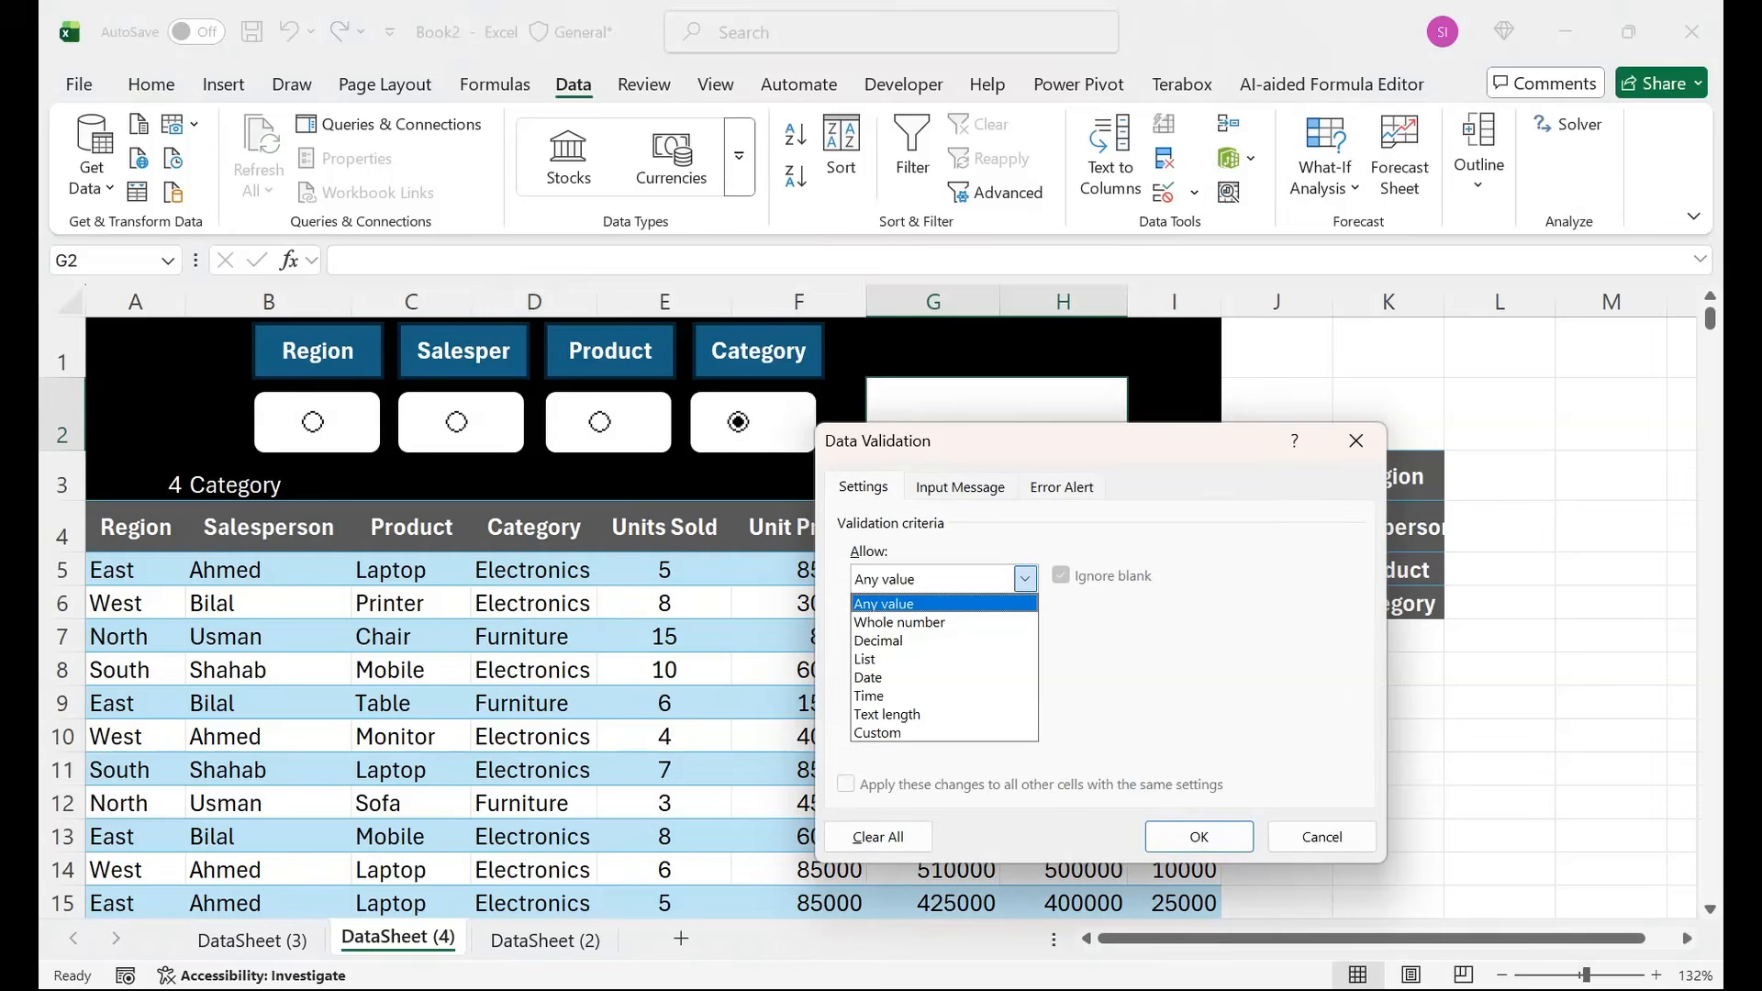
{"action": "left_click", "coordinate": [918, 659]}
{"action": "left_click", "coordinate": [1019, 692]}
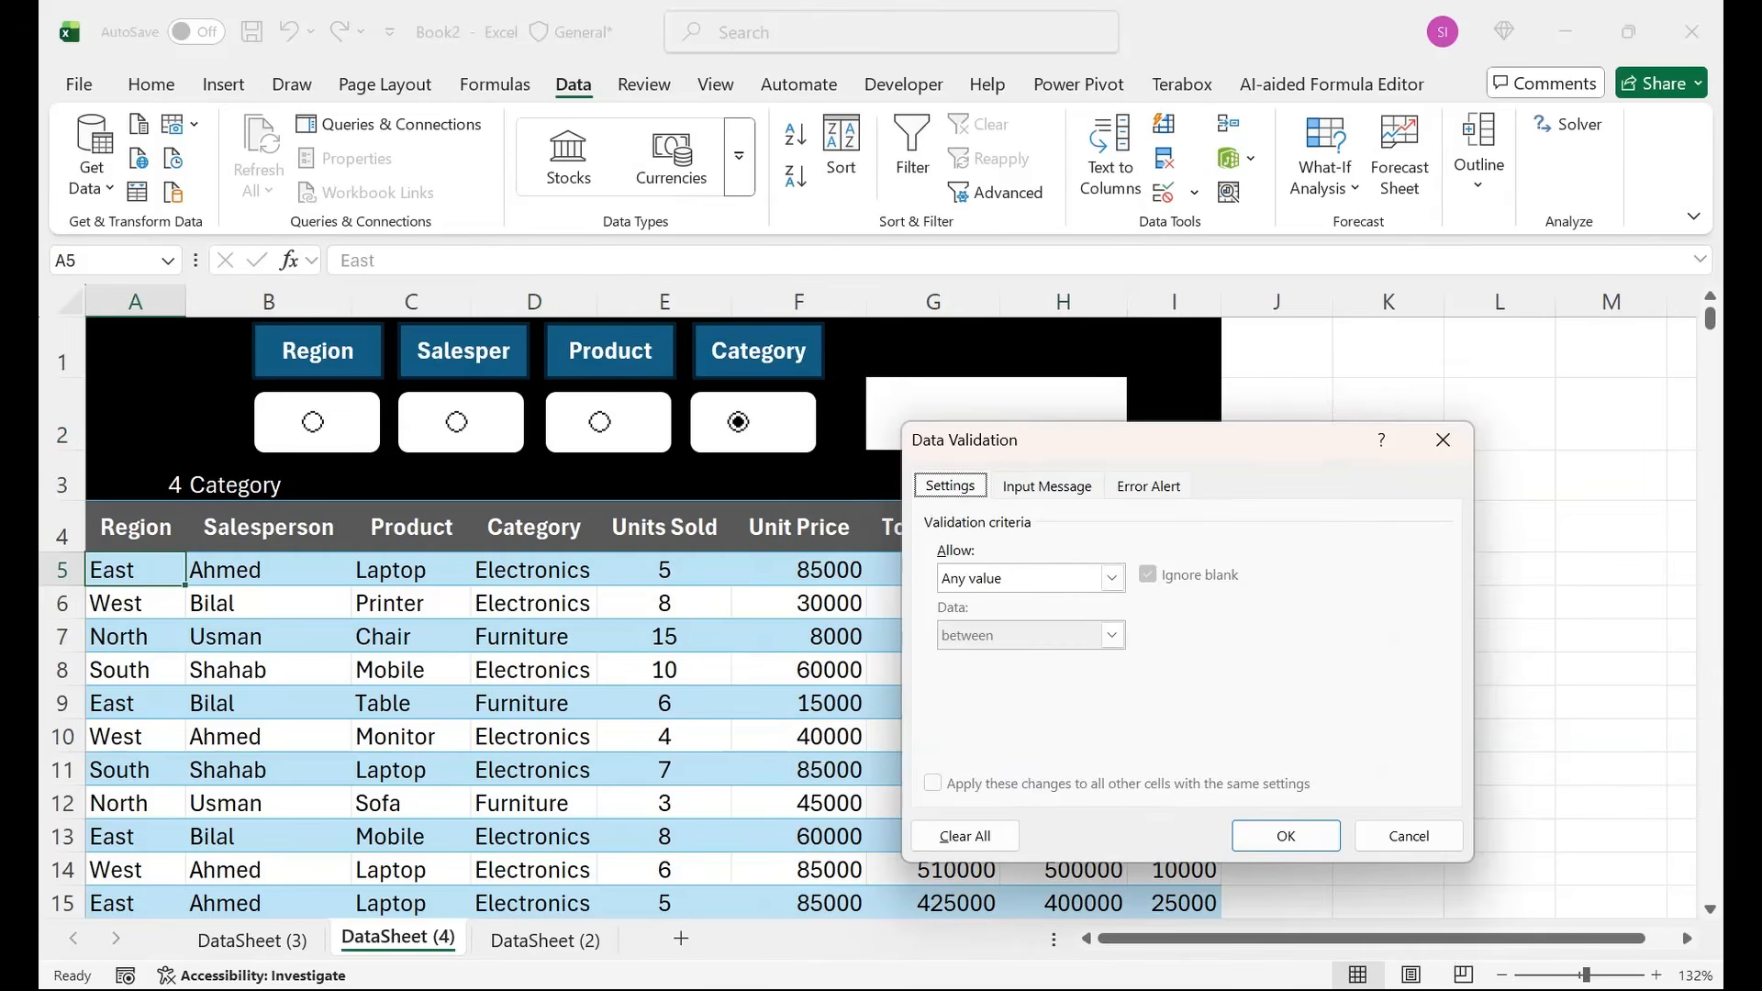
{"action": "left_click", "coordinate": [1409, 836]}
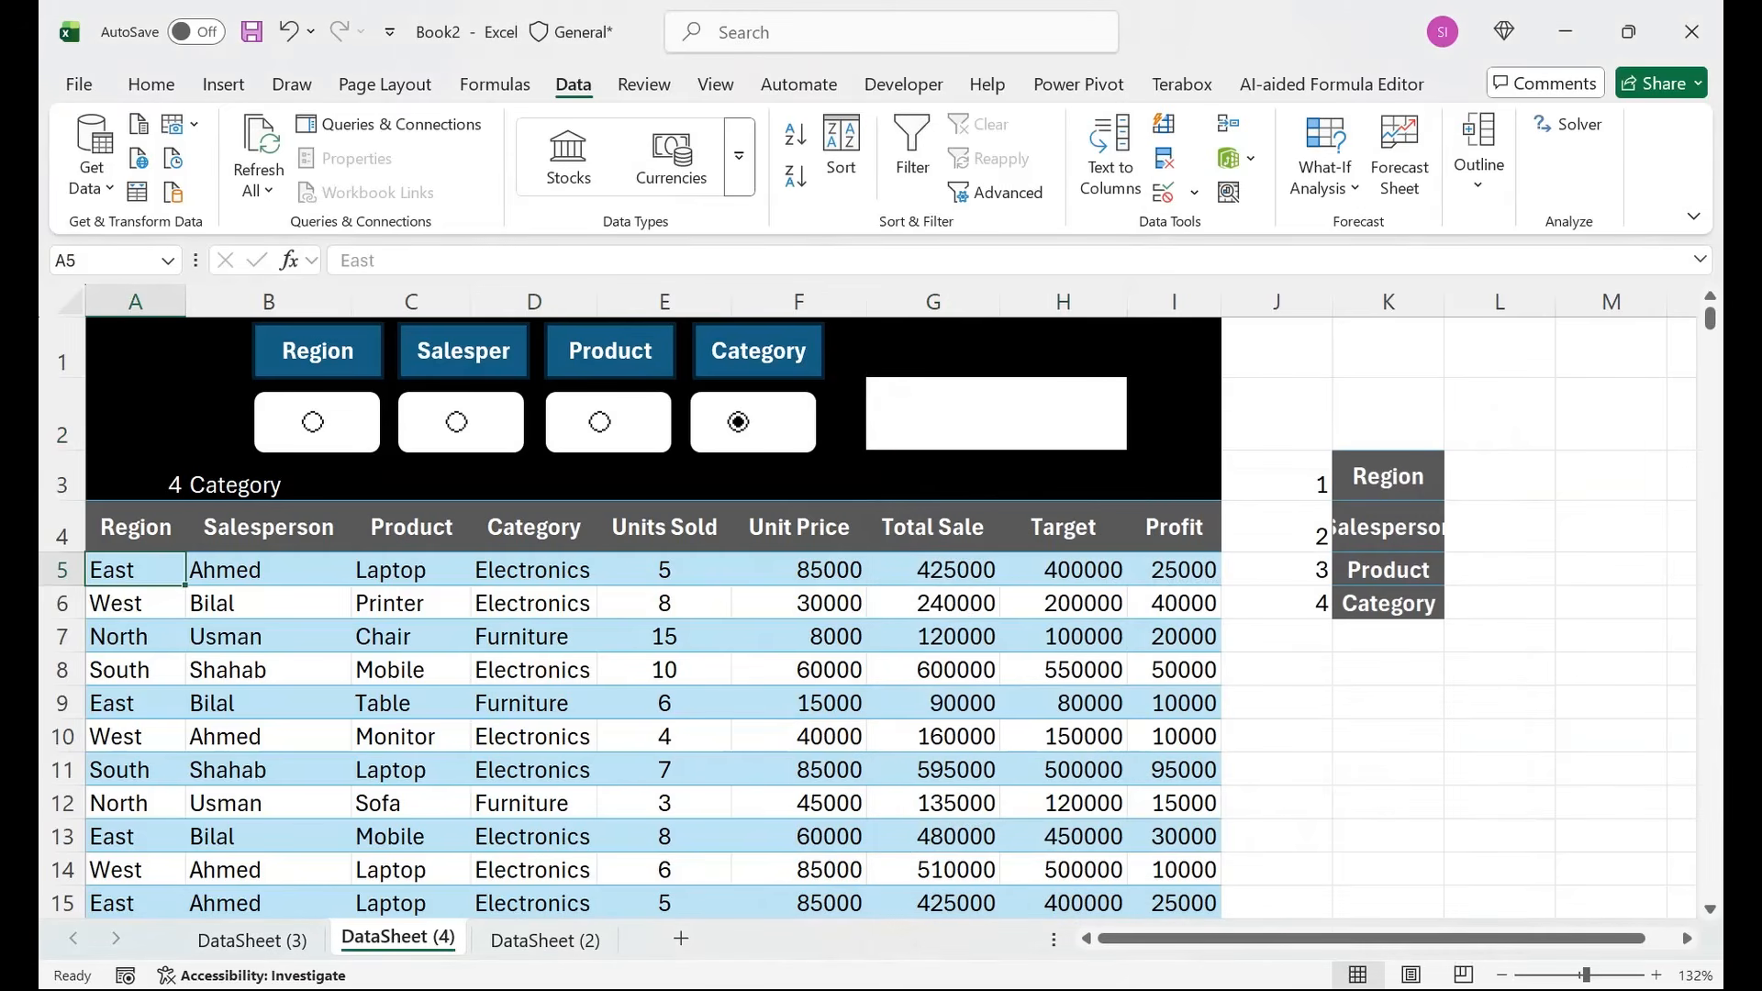
Try to create names from the top row of the Region to Category data in A4:D603.
{"action": "left_click_drag", "start_coordinate": [534, 527], "coordinate": [135, 527]}
{"action": "key", "text": "ctrl+shift+Down"}
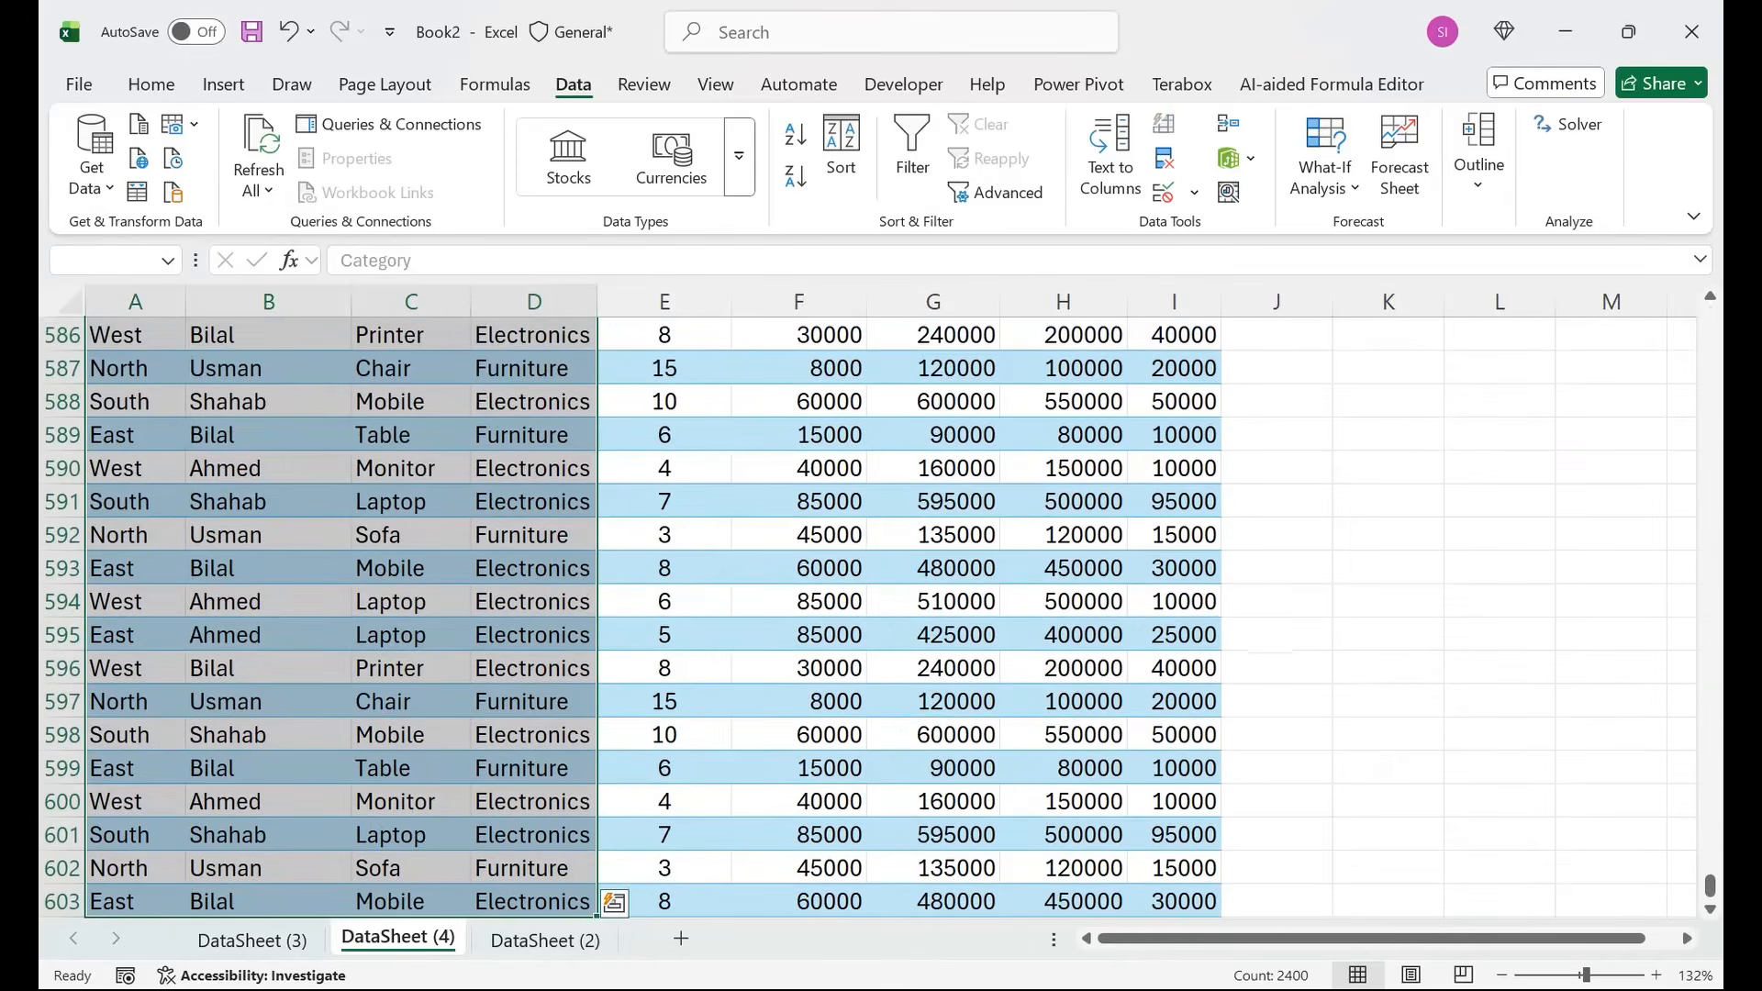
{"action": "left_click", "coordinate": [495, 85]}
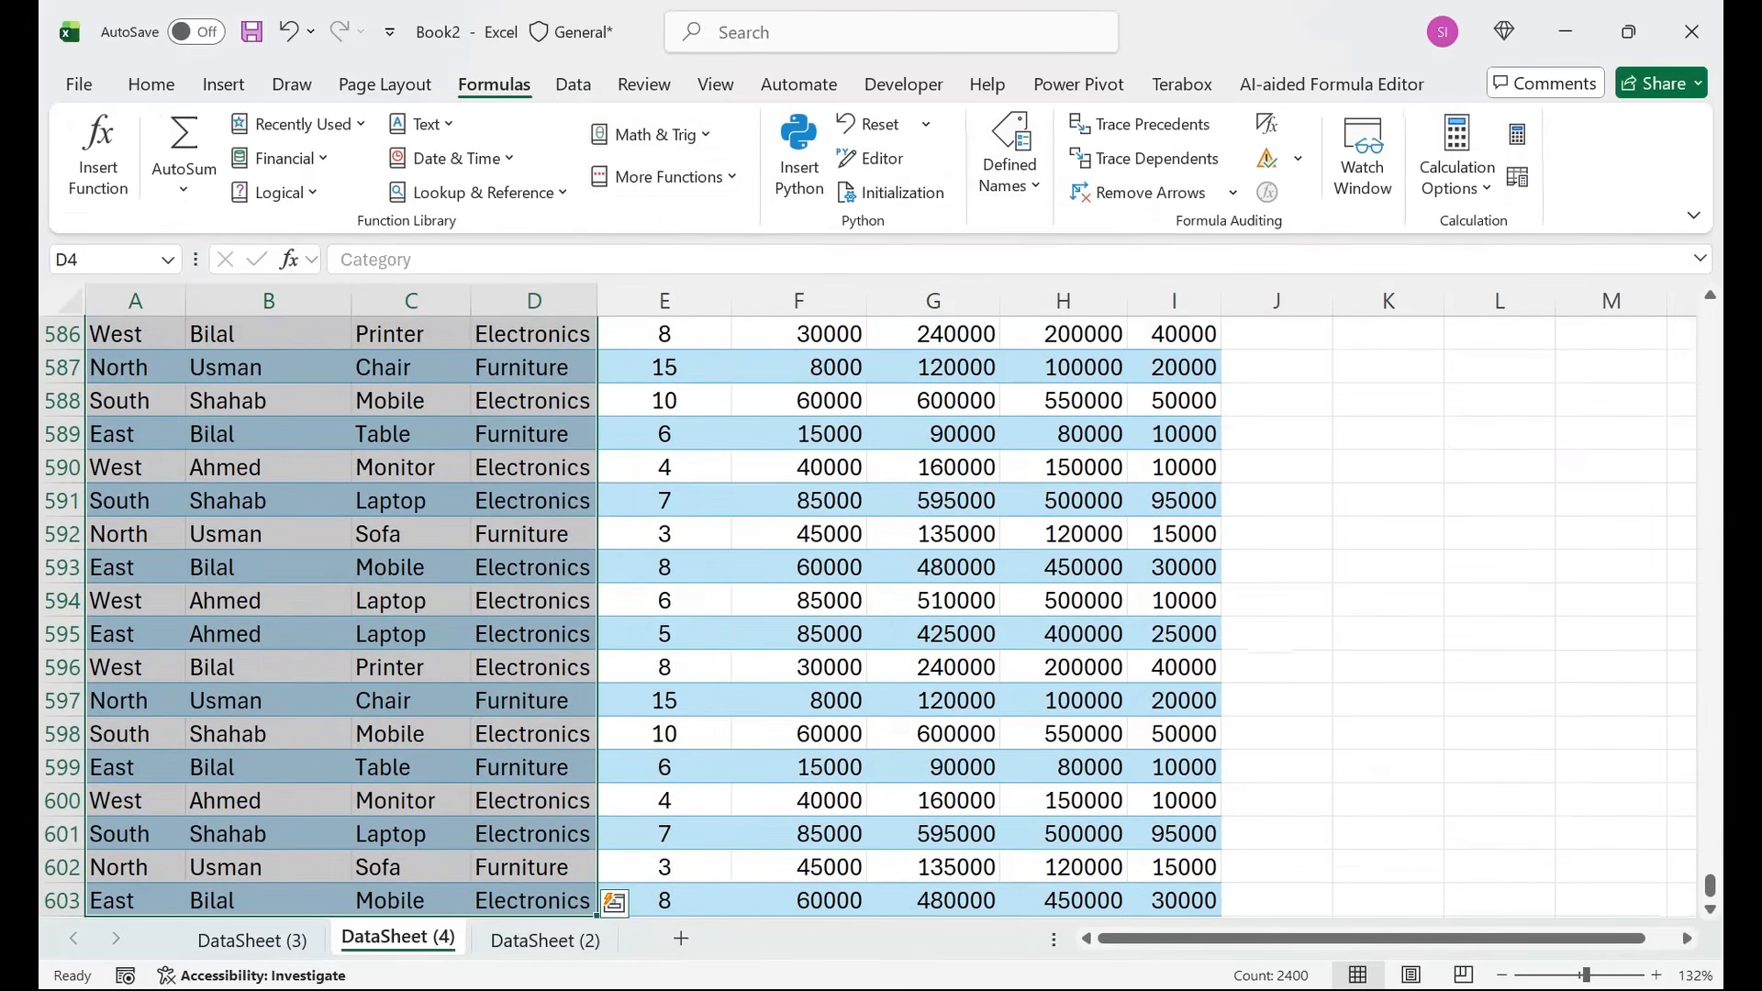
{"action": "left_click", "coordinate": [1010, 167]}
{"action": "left_click", "coordinate": [1138, 317]}
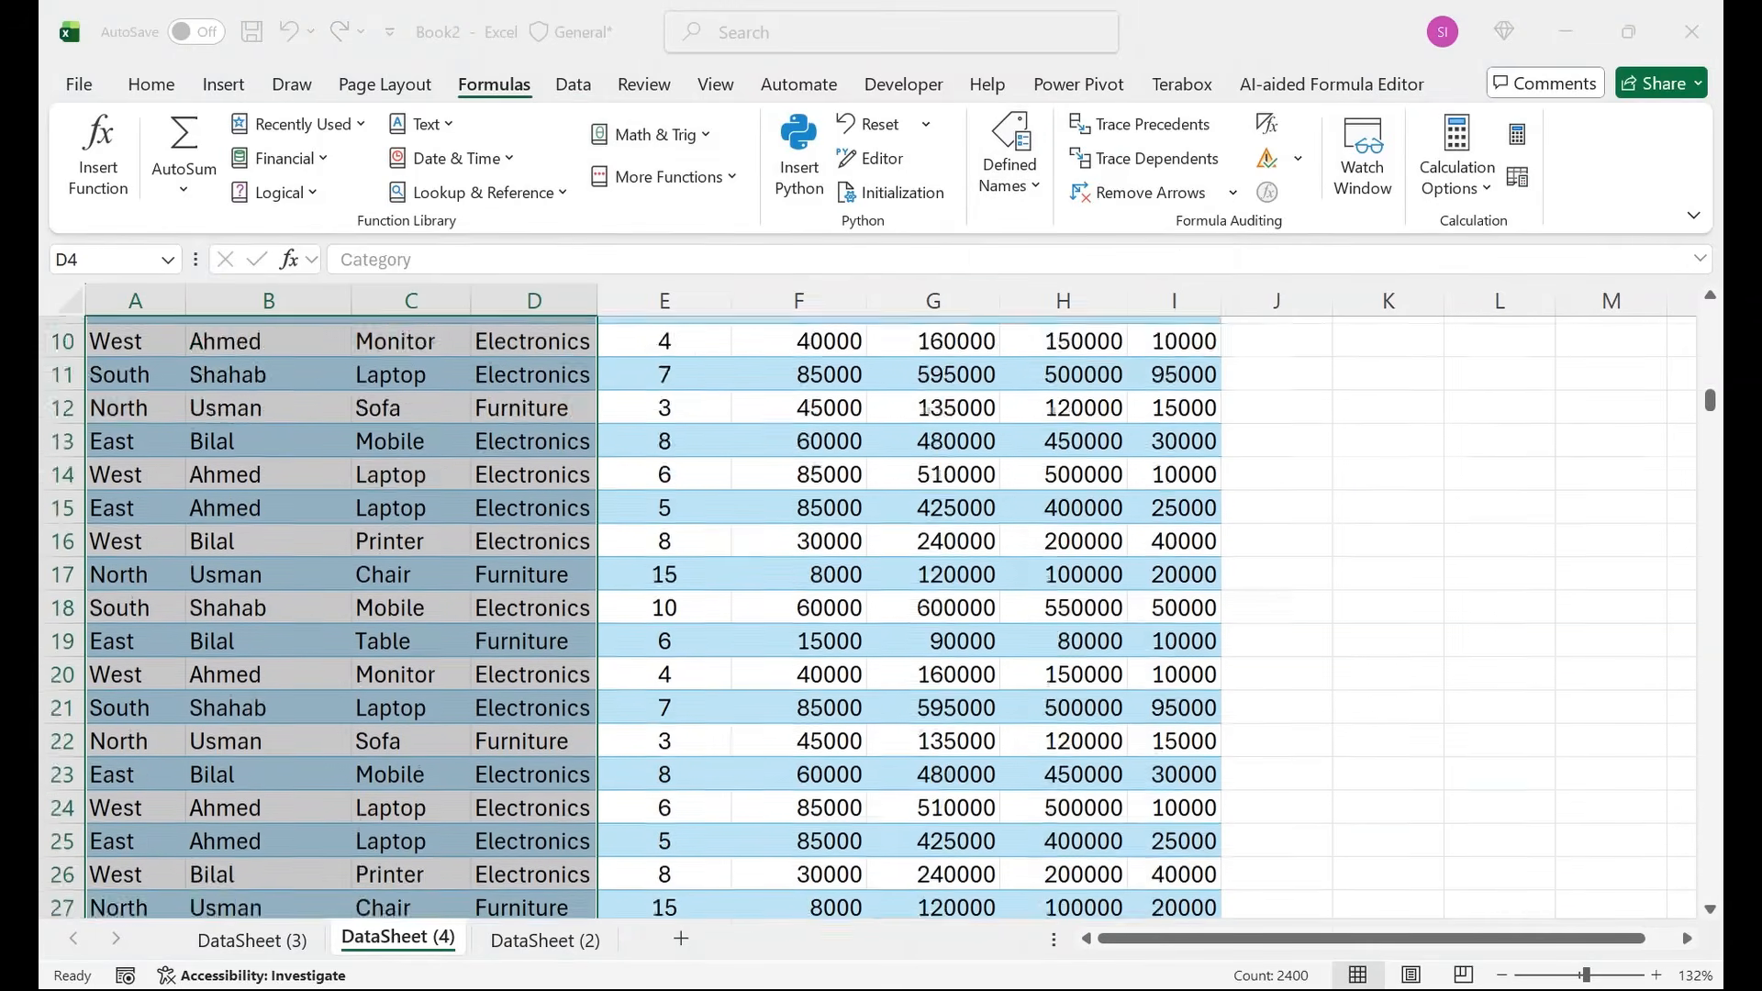
{"action": "left_click_drag", "start_coordinate": [1130, 539], "coordinate": [655, 497]}
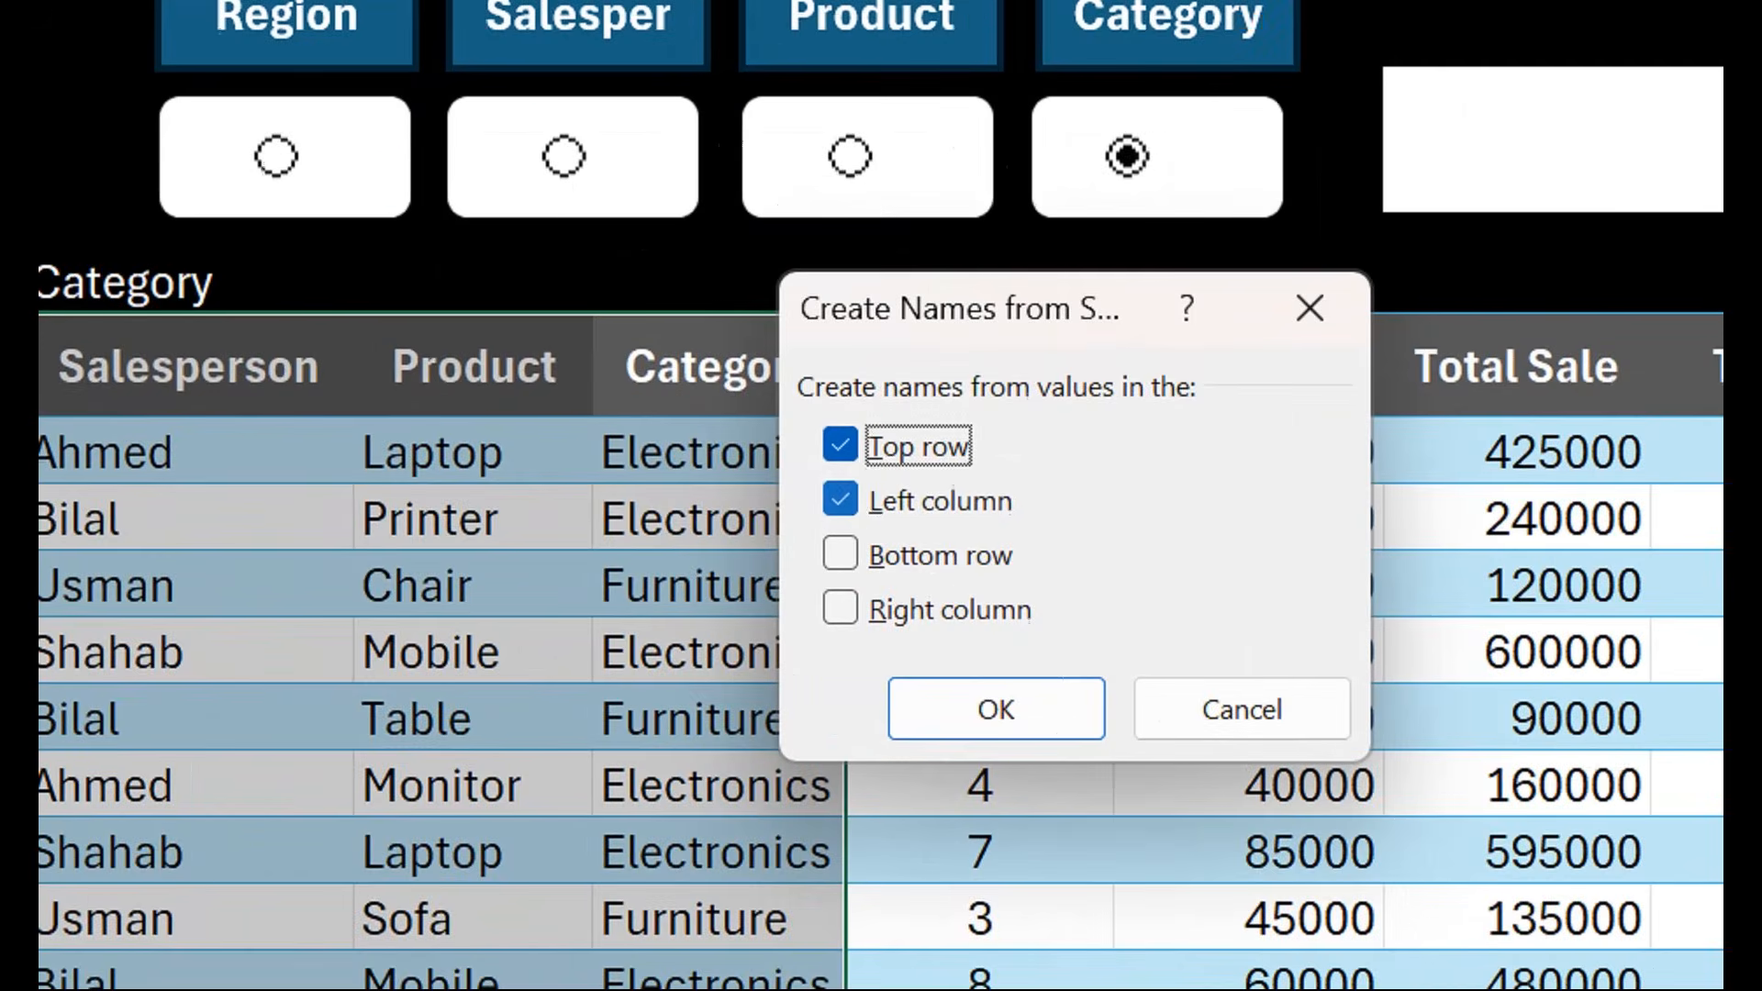
{"action": "left_click", "coordinate": [595, 593]}
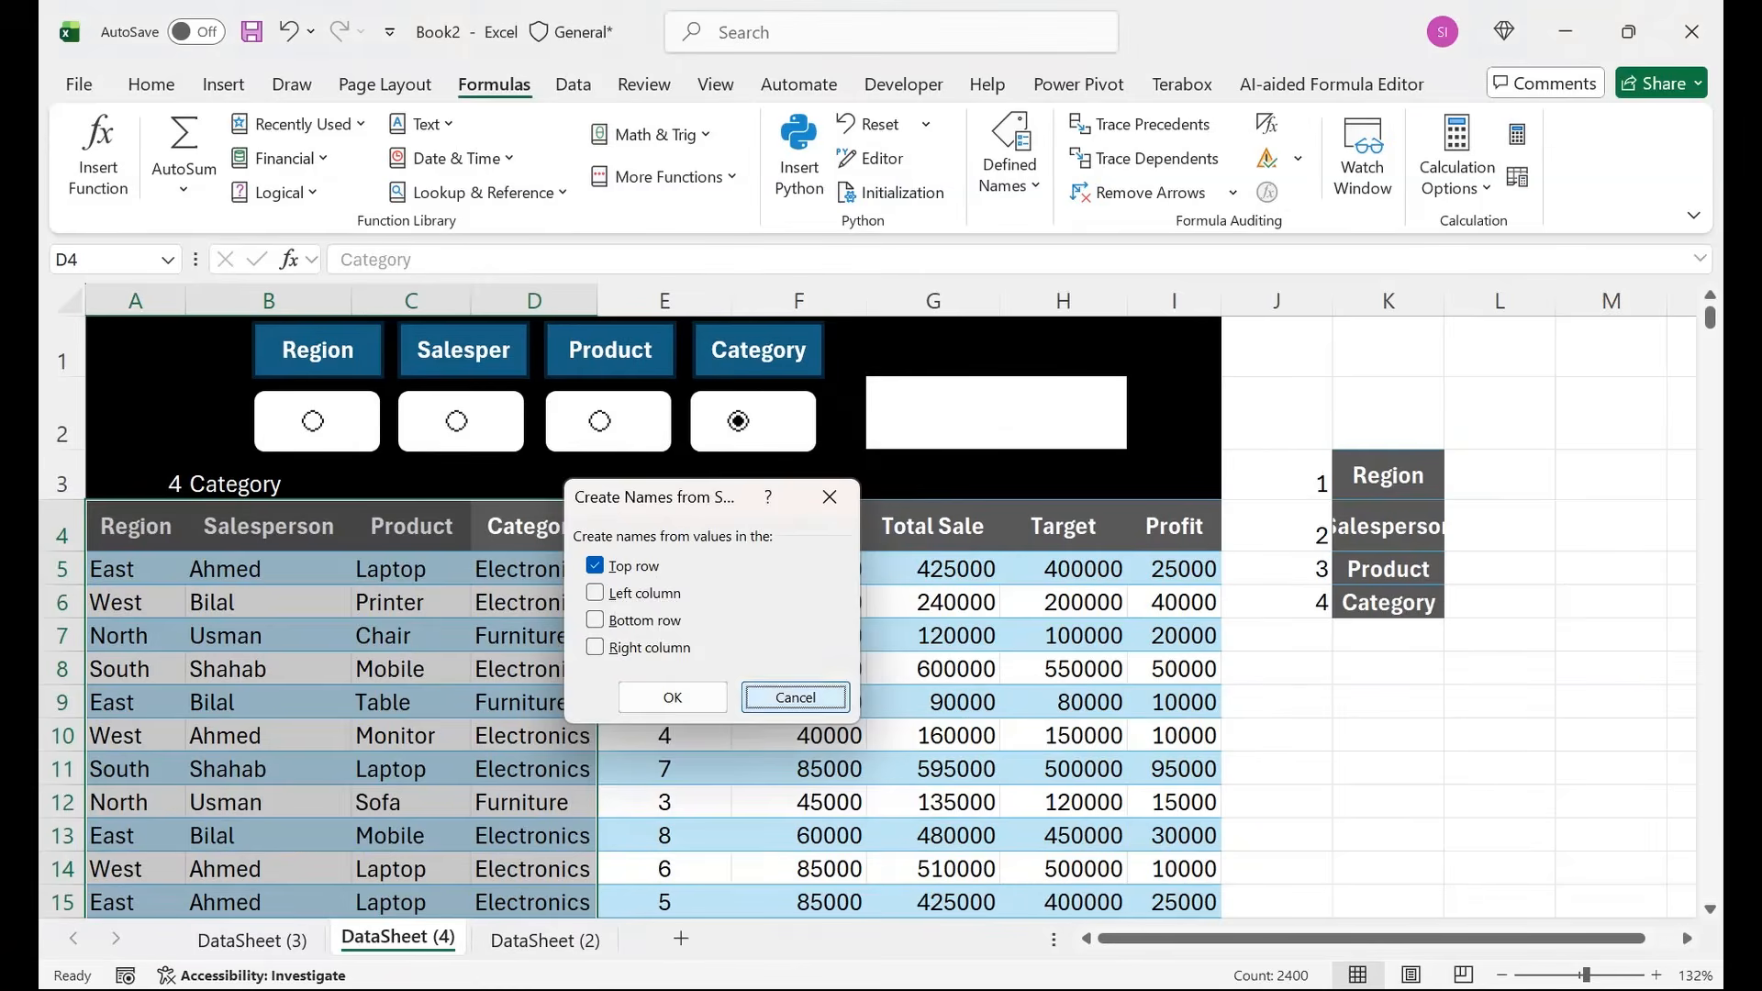
{"action": "left_click", "coordinate": [1552, 709]}
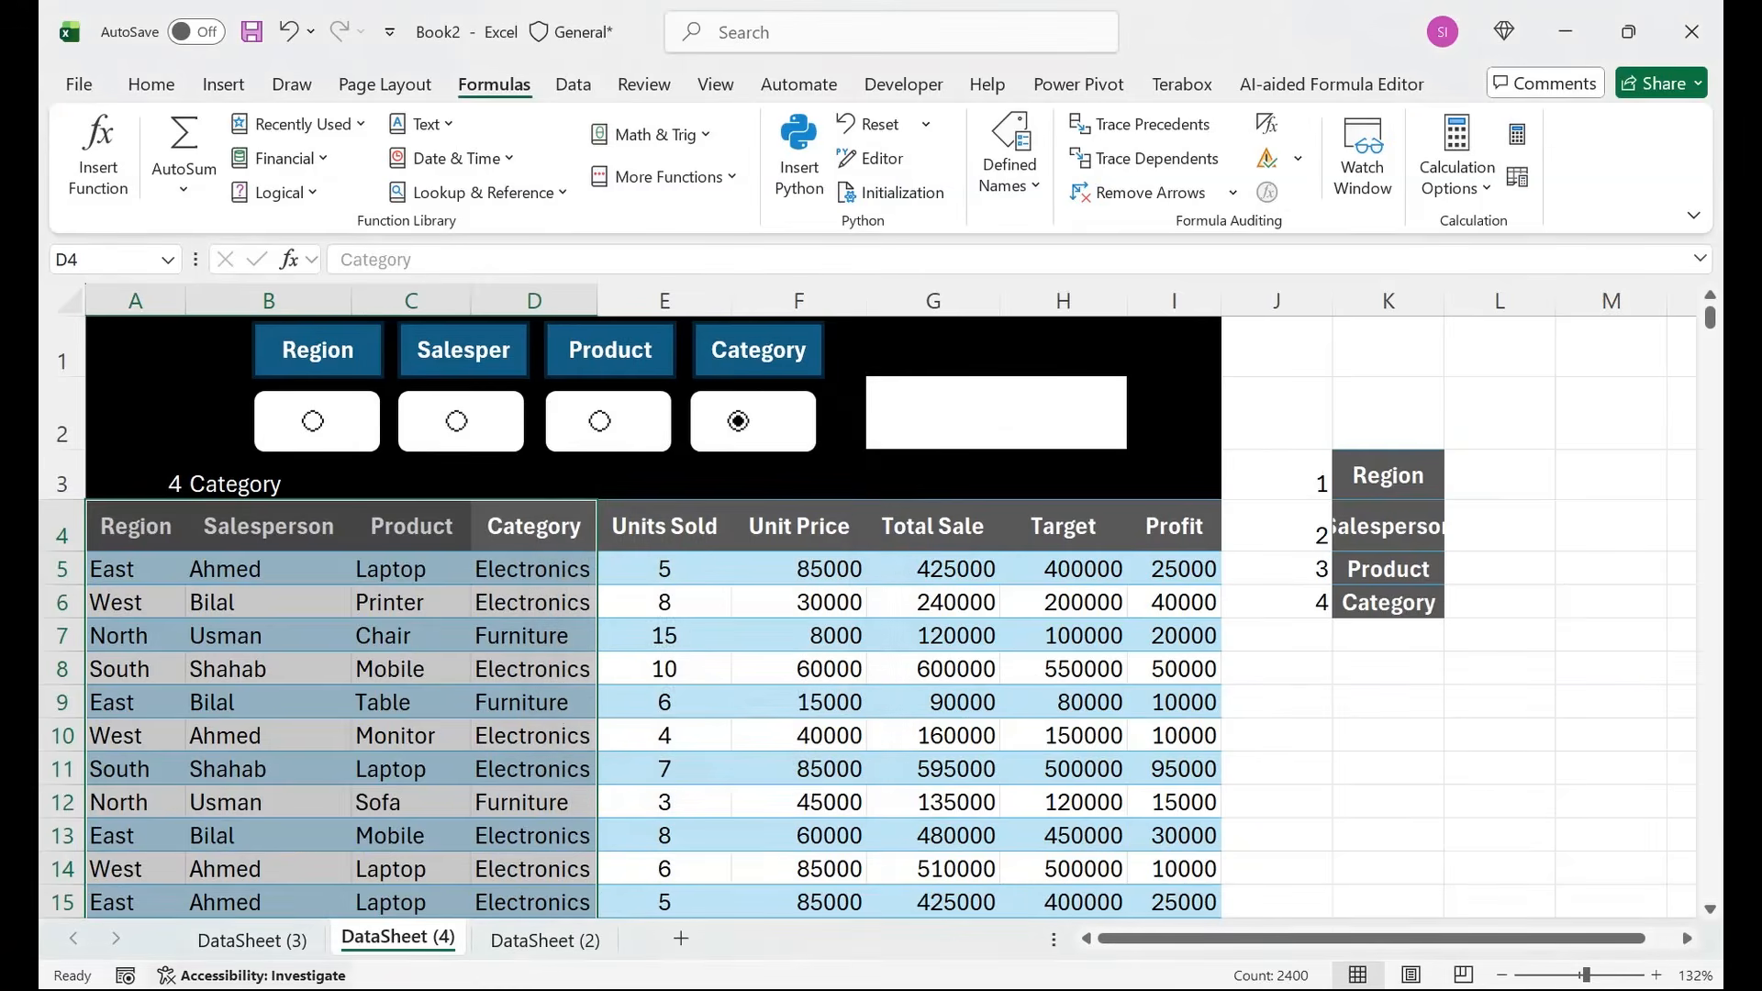
Test the workbook-level Category name with the formula =Book2!Category in cell K9 and clear the cell again.
{"action": "left_click", "coordinate": [251, 939]}
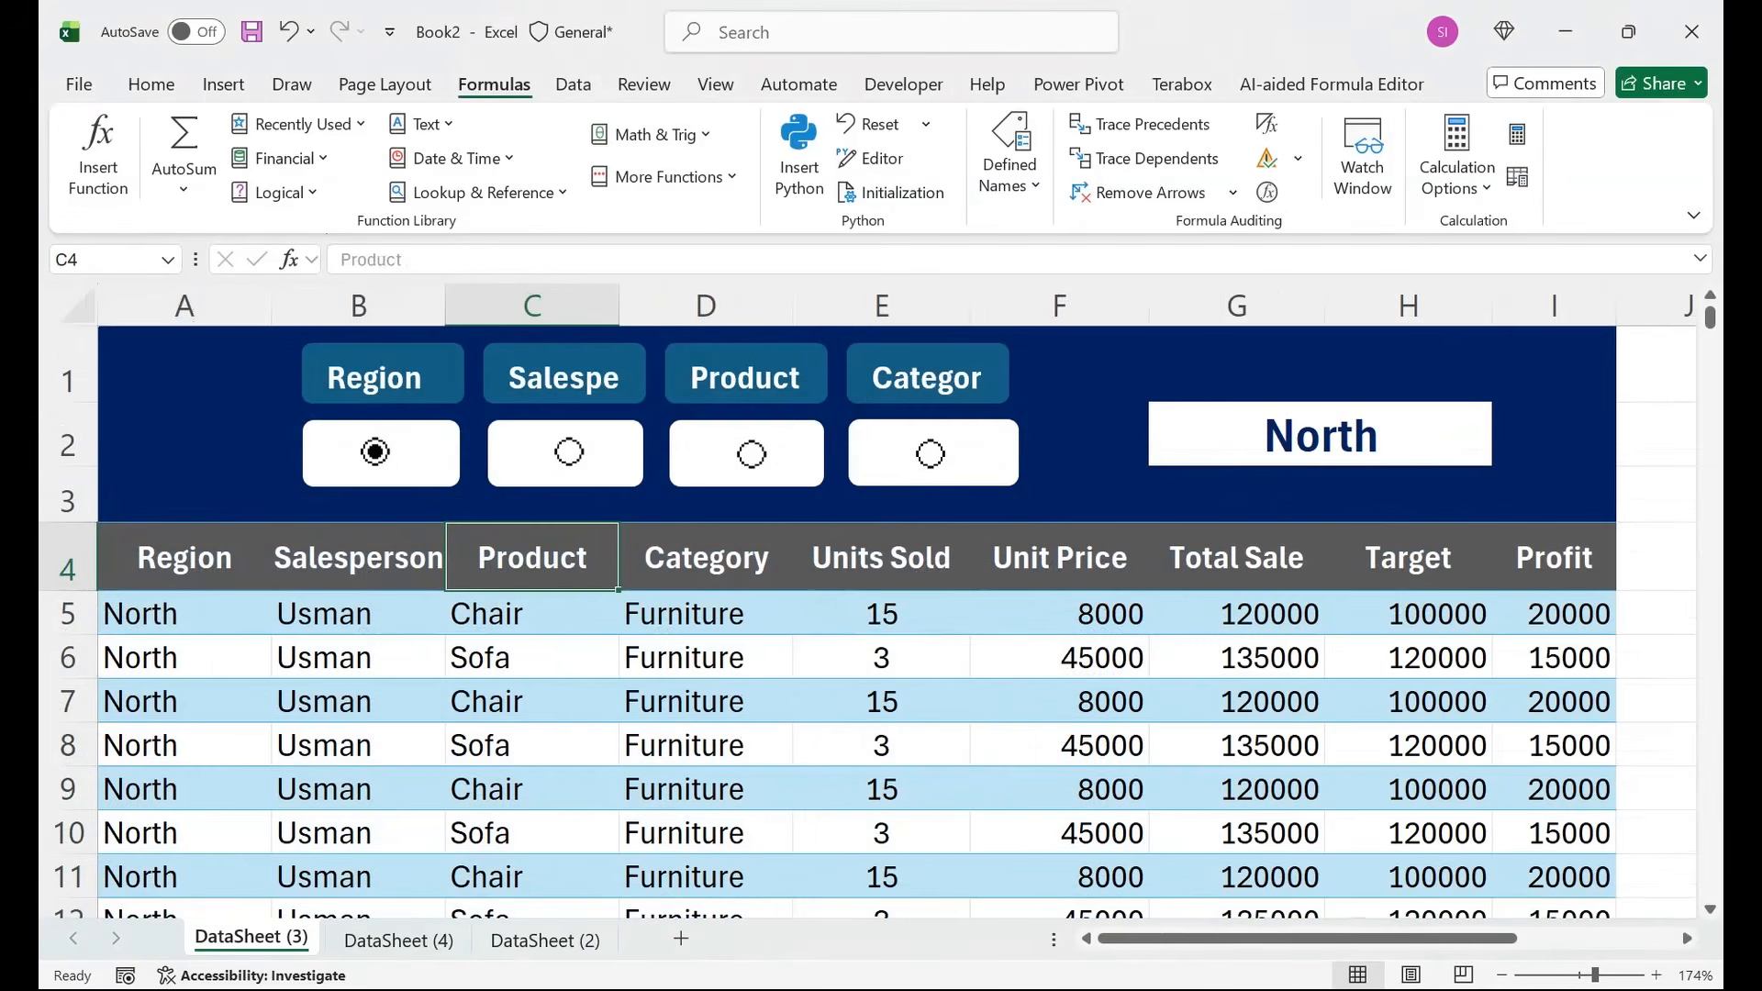
{"action": "left_click", "coordinate": [398, 940]}
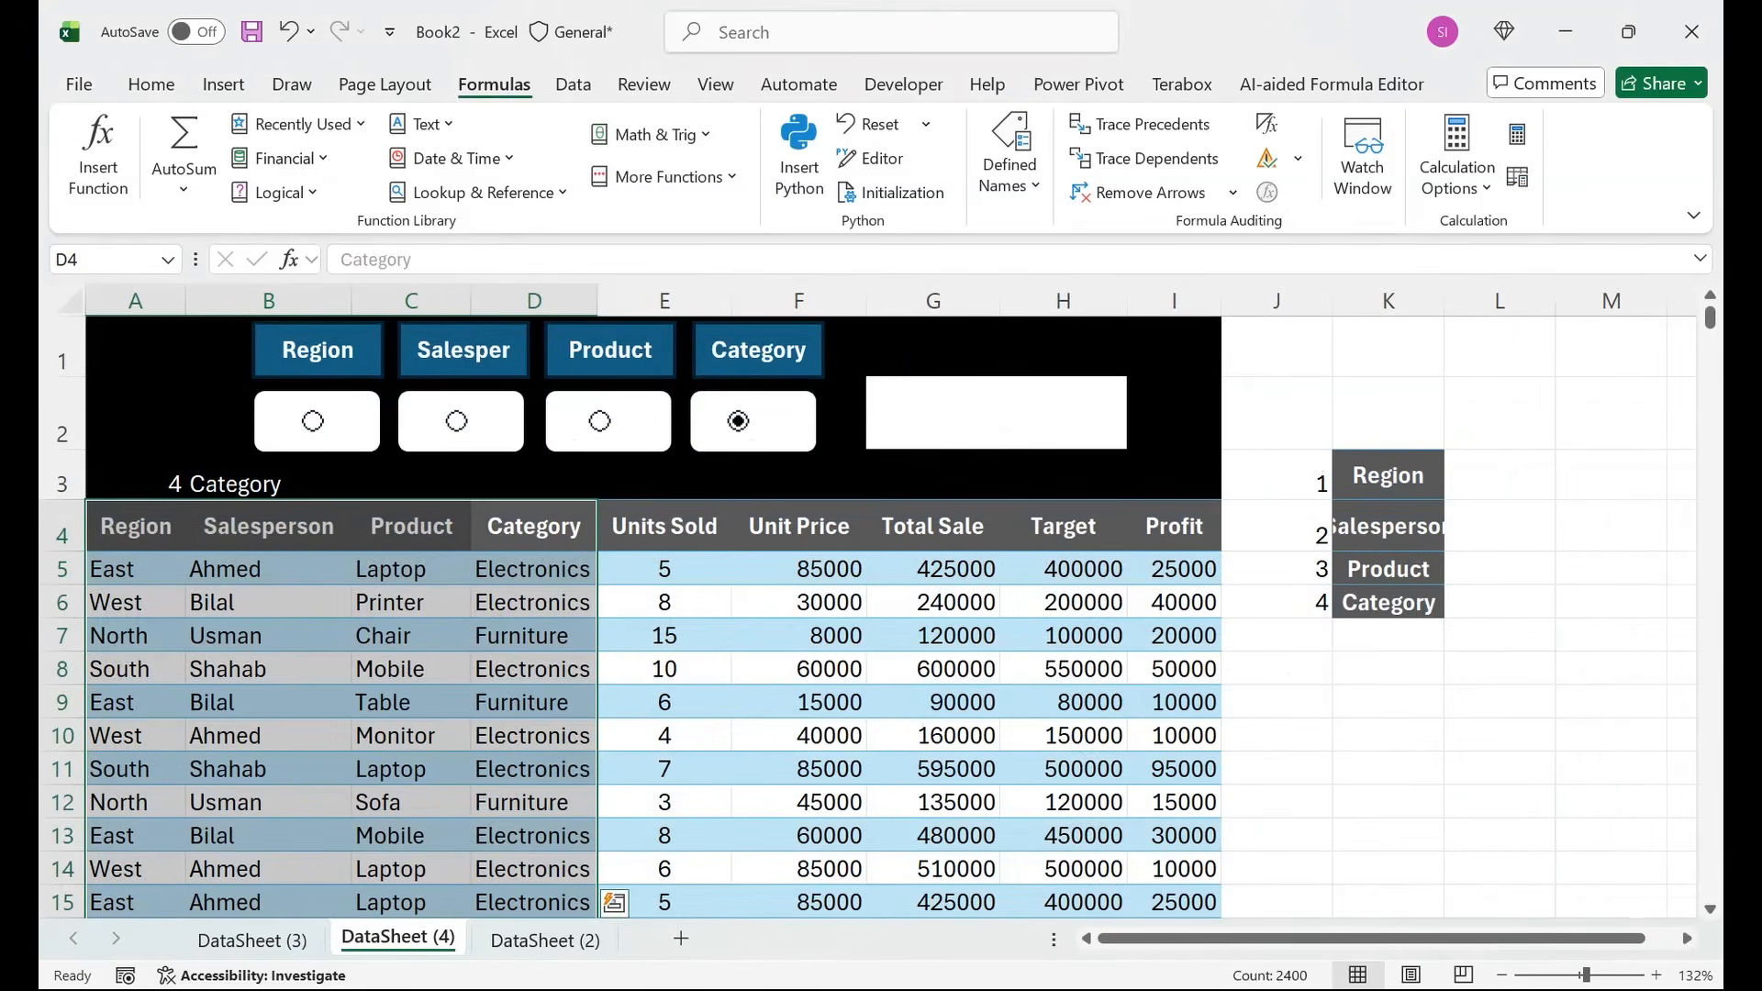
{"action": "left_click", "coordinate": [534, 526]}
{"action": "left_click", "coordinate": [1388, 702]}
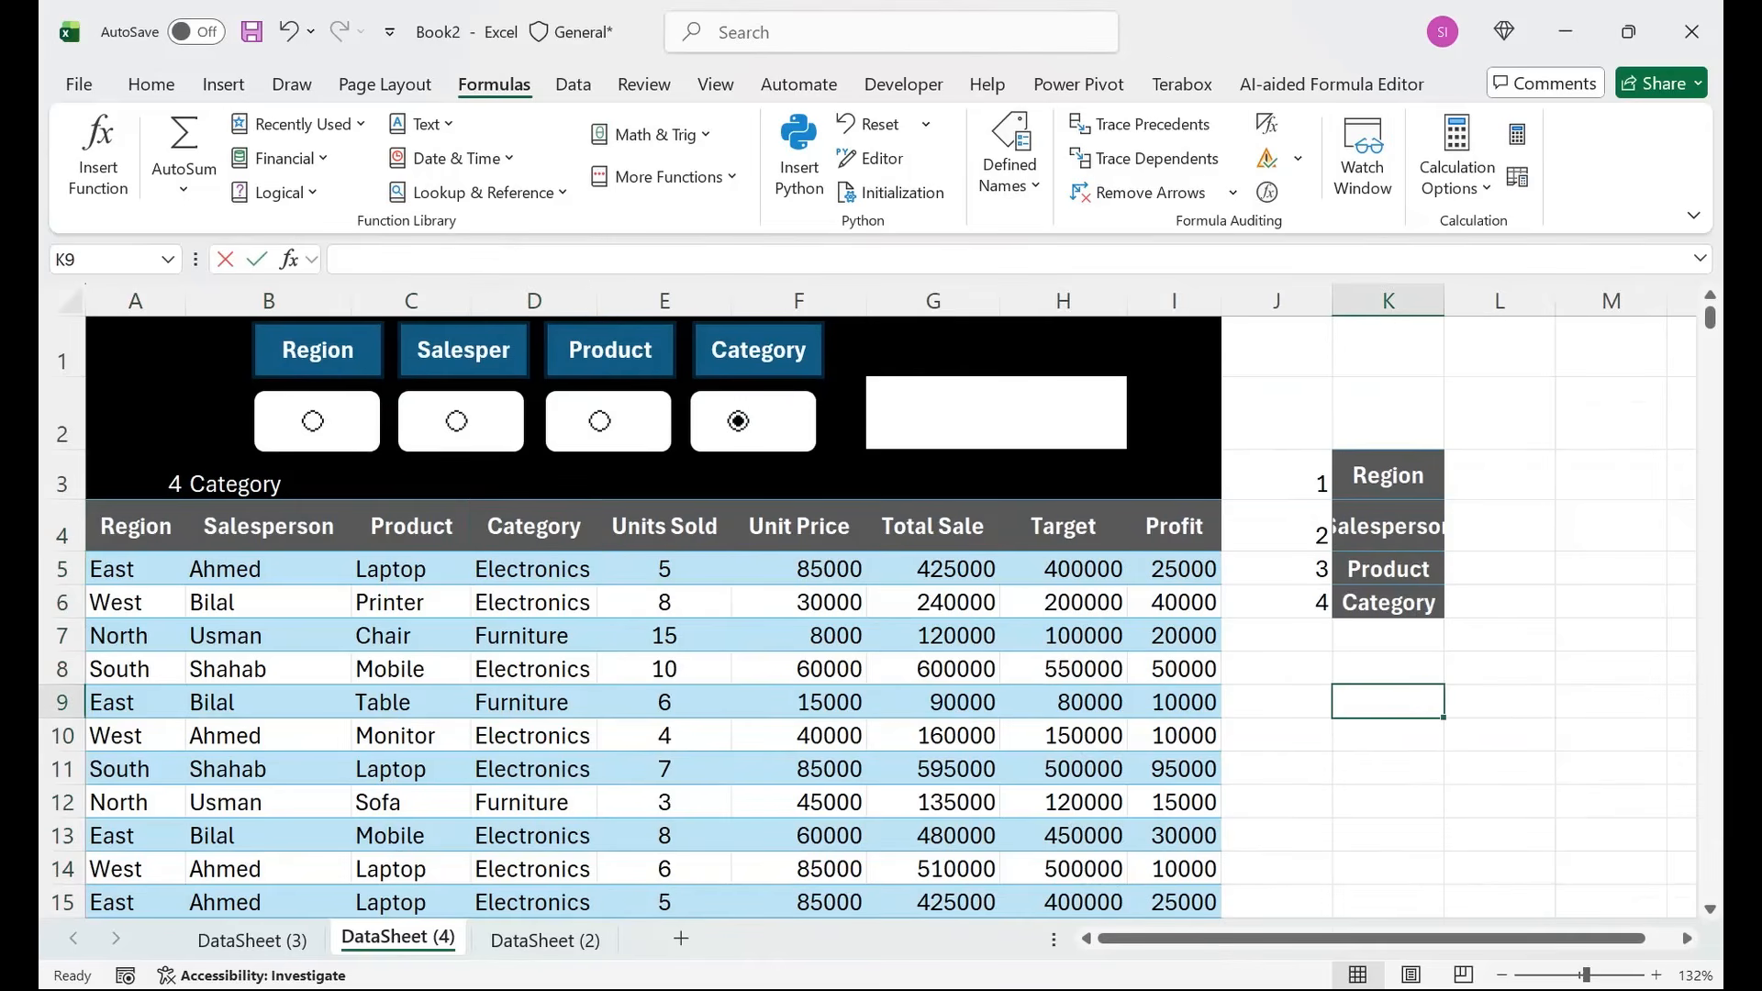
{"action": "type", "text": "=cate"}
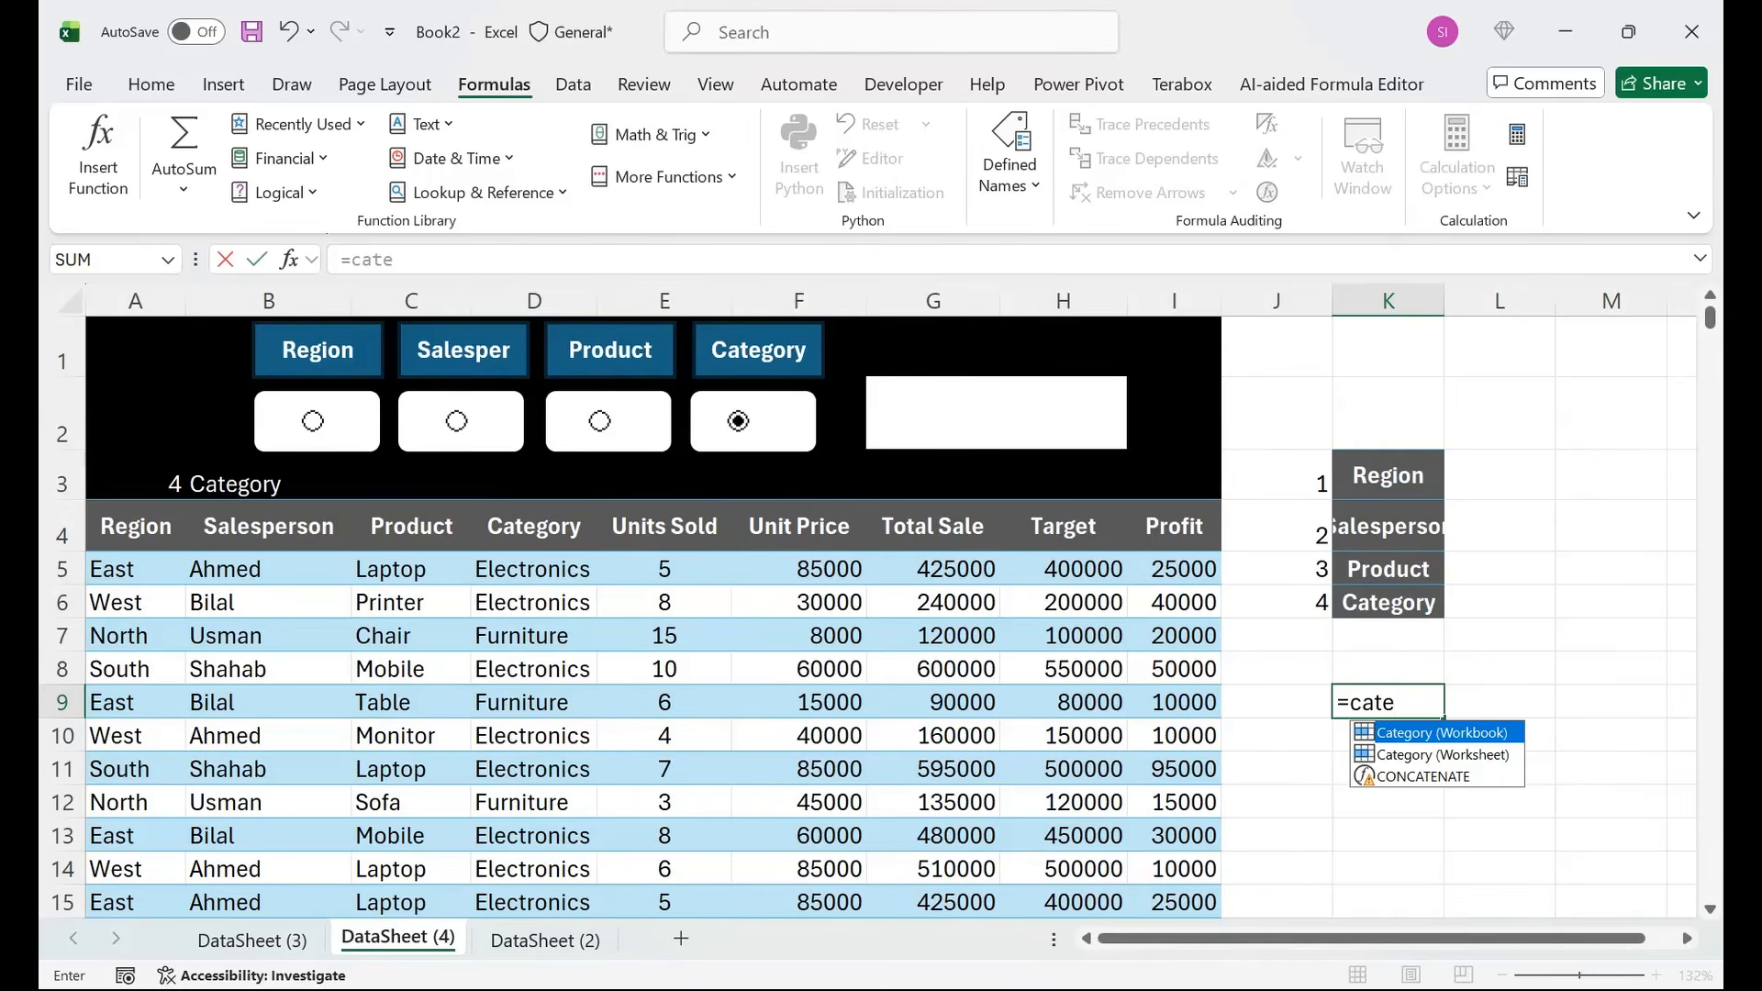
{"action": "key", "text": "Tab"}
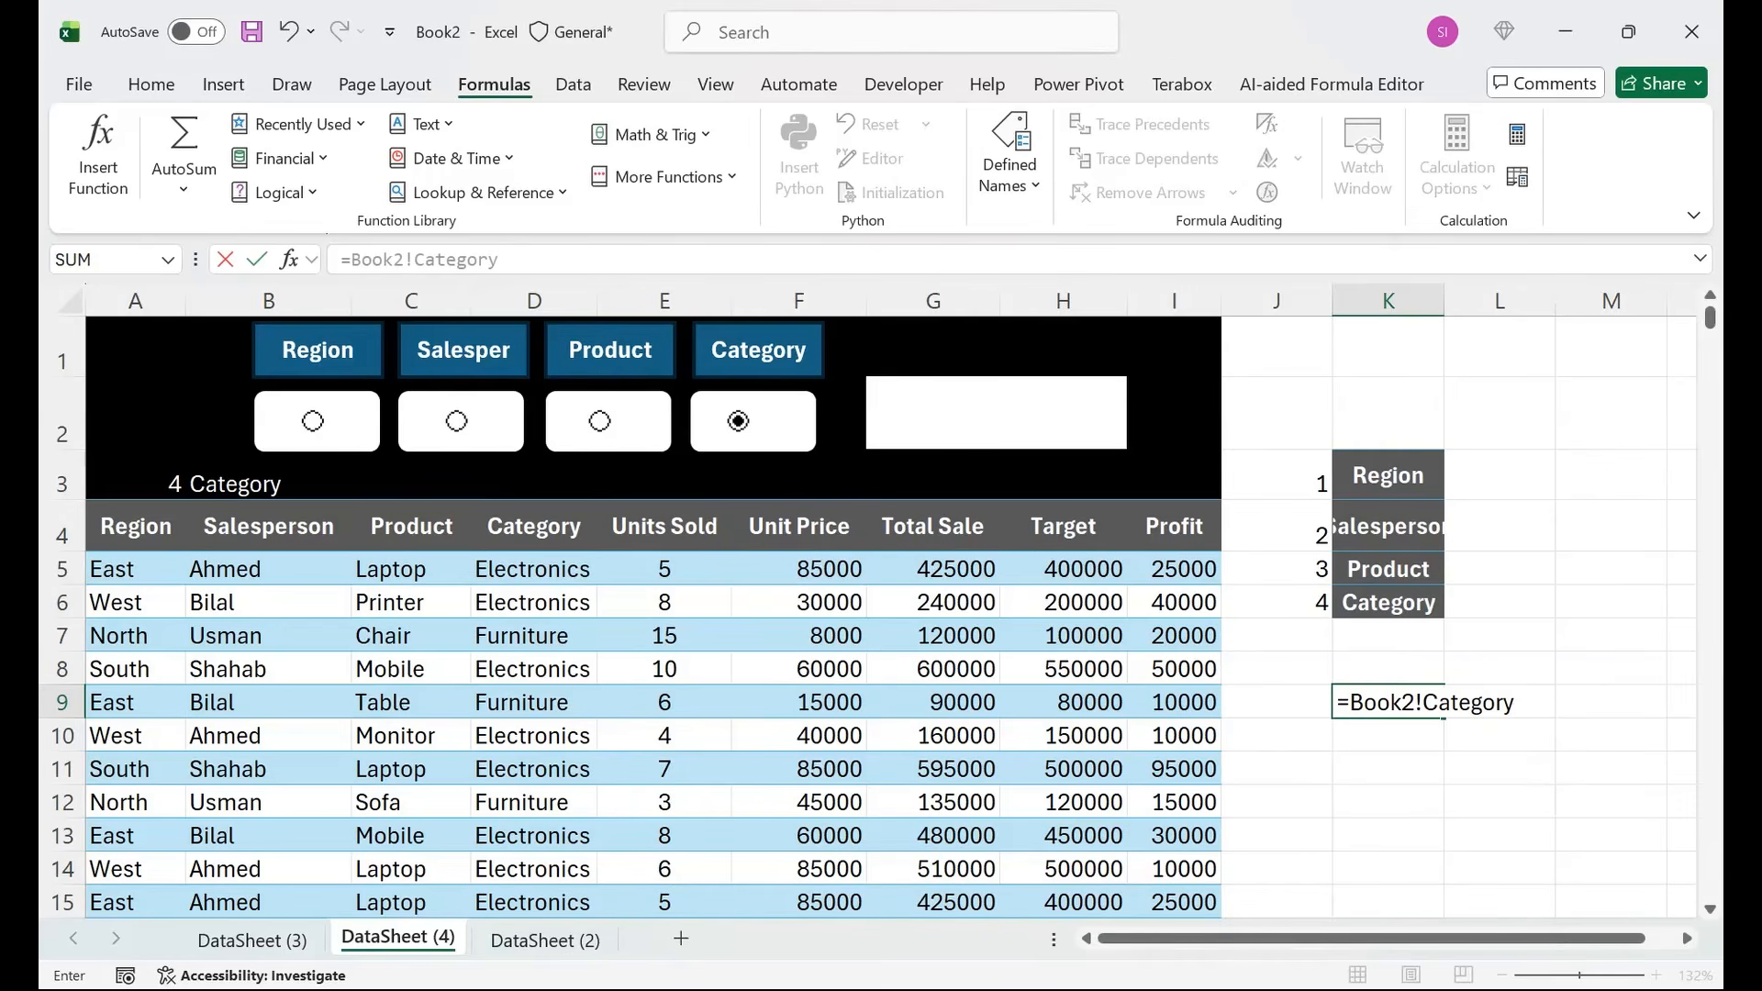
{"action": "key", "text": "Return"}
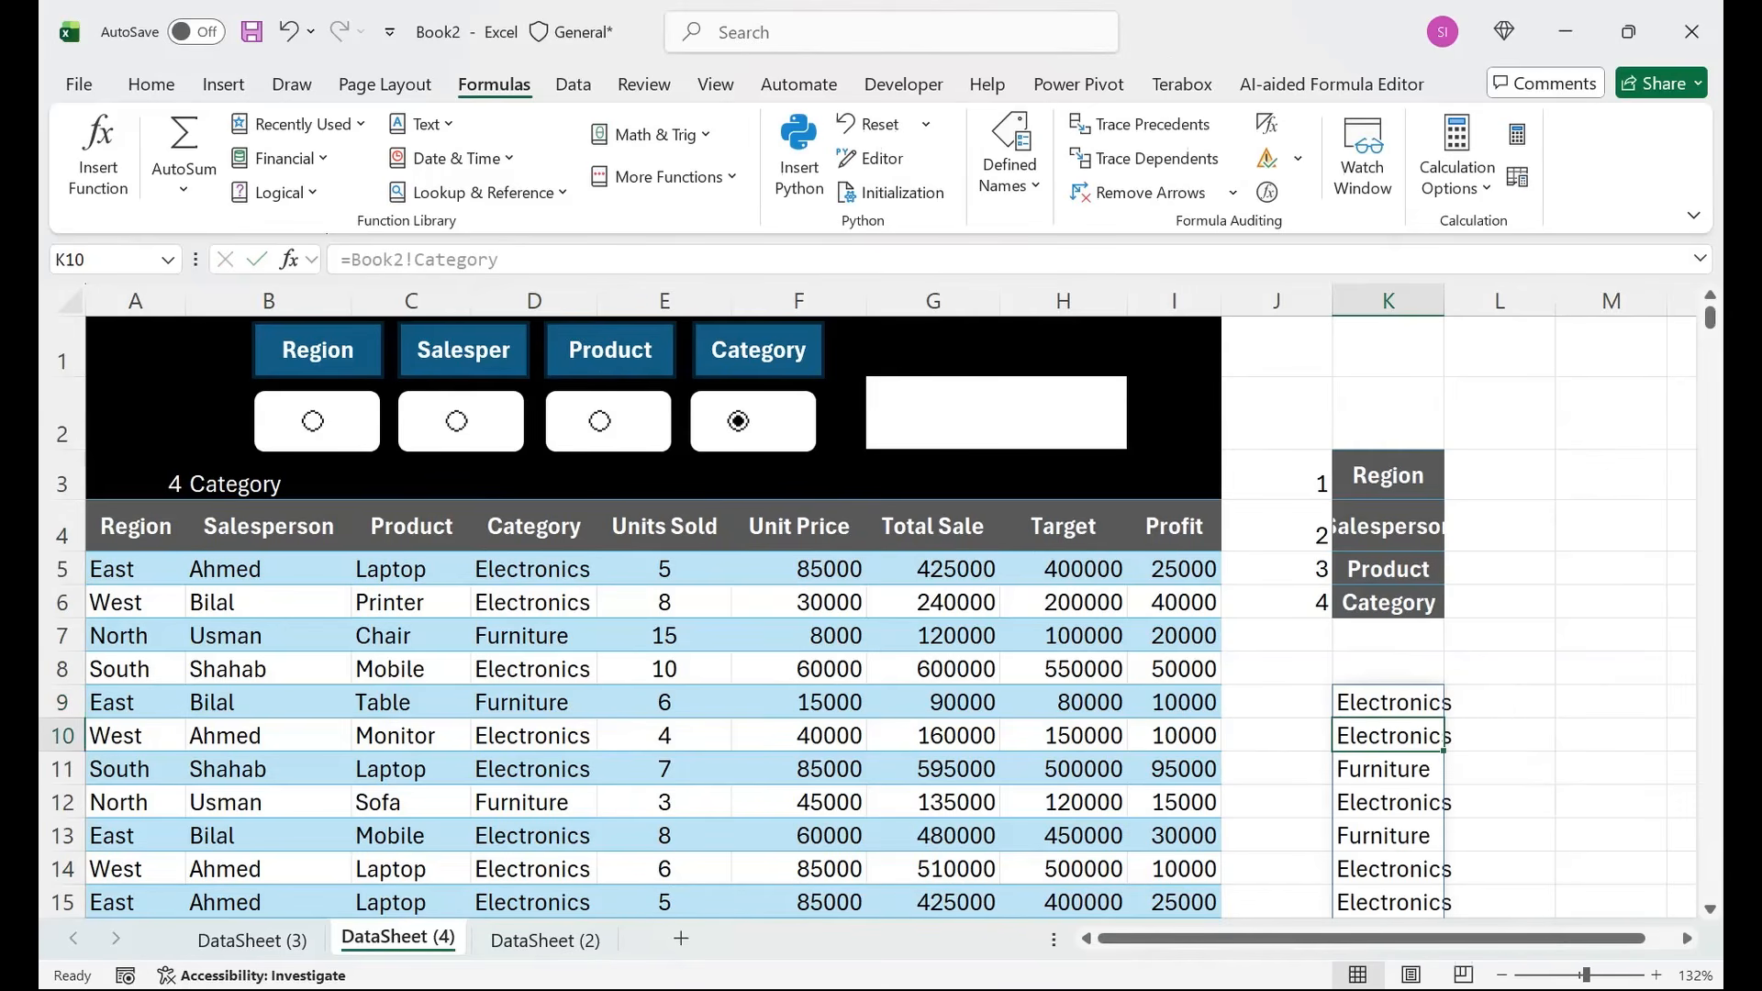
{"action": "left_click", "coordinate": [1388, 702]}
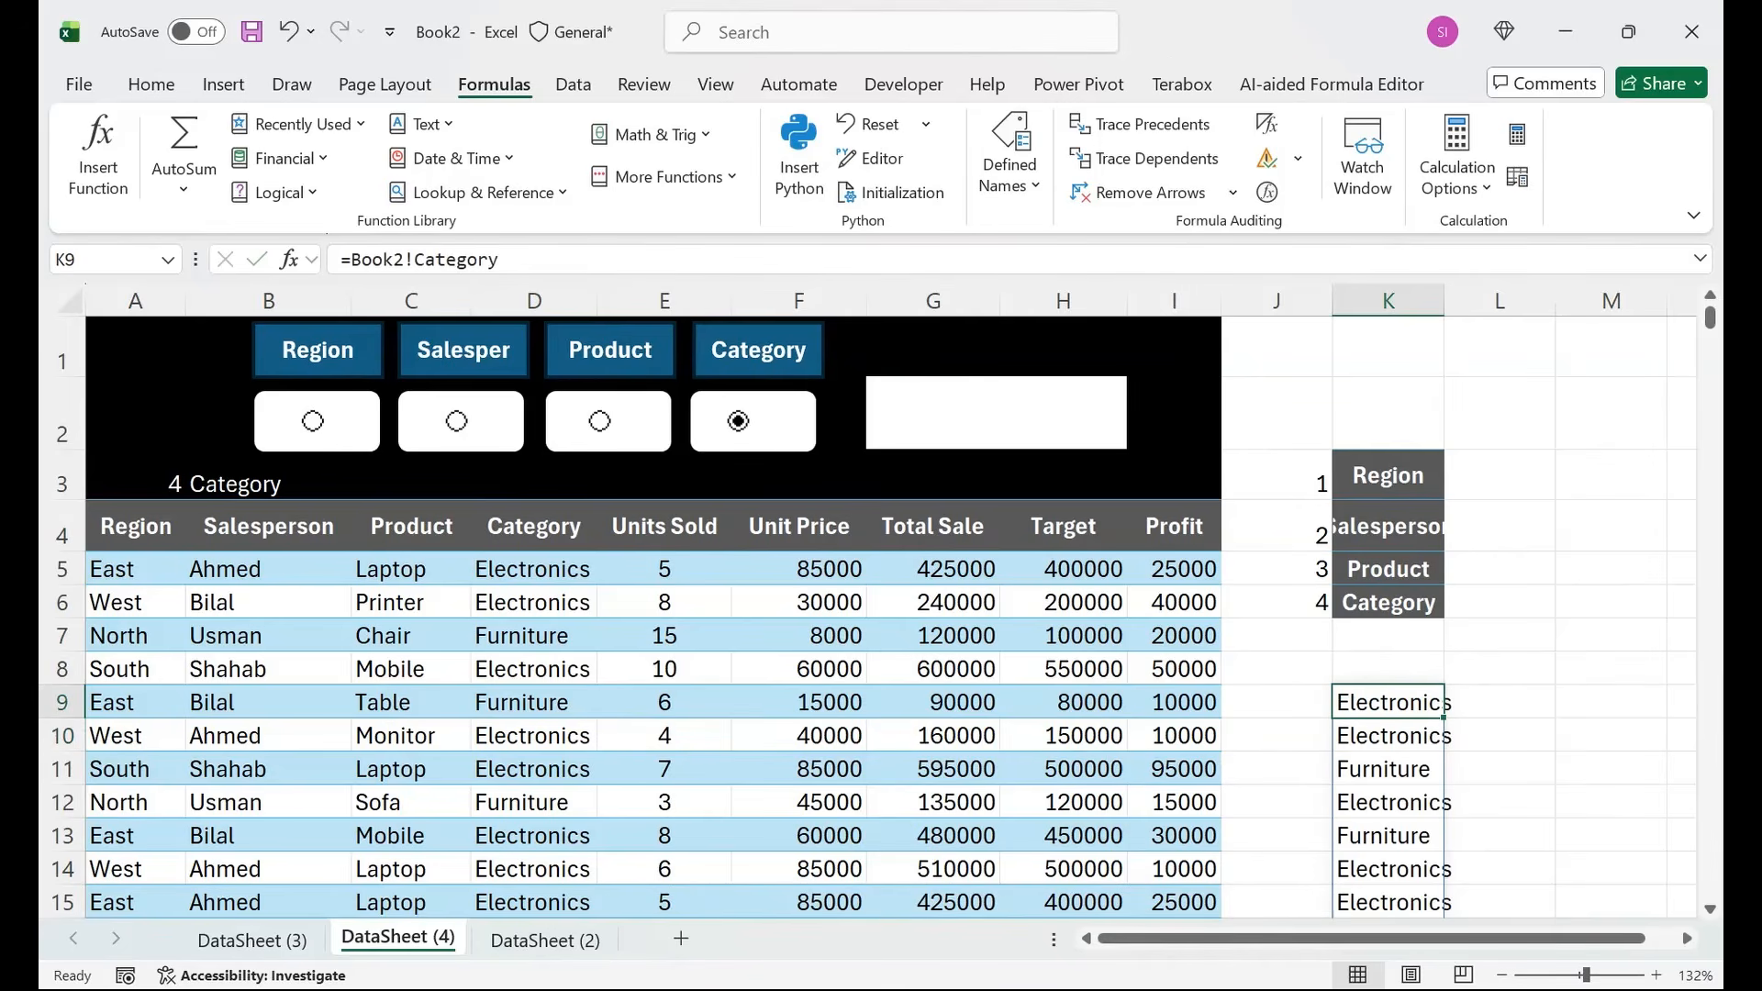
{"action": "key", "text": "Delete"}
Add list data validation with an in-cell dropdown to merged cell G2, using INDIRECT on cell B3 as the source.
{"action": "left_click", "coordinate": [997, 413]}
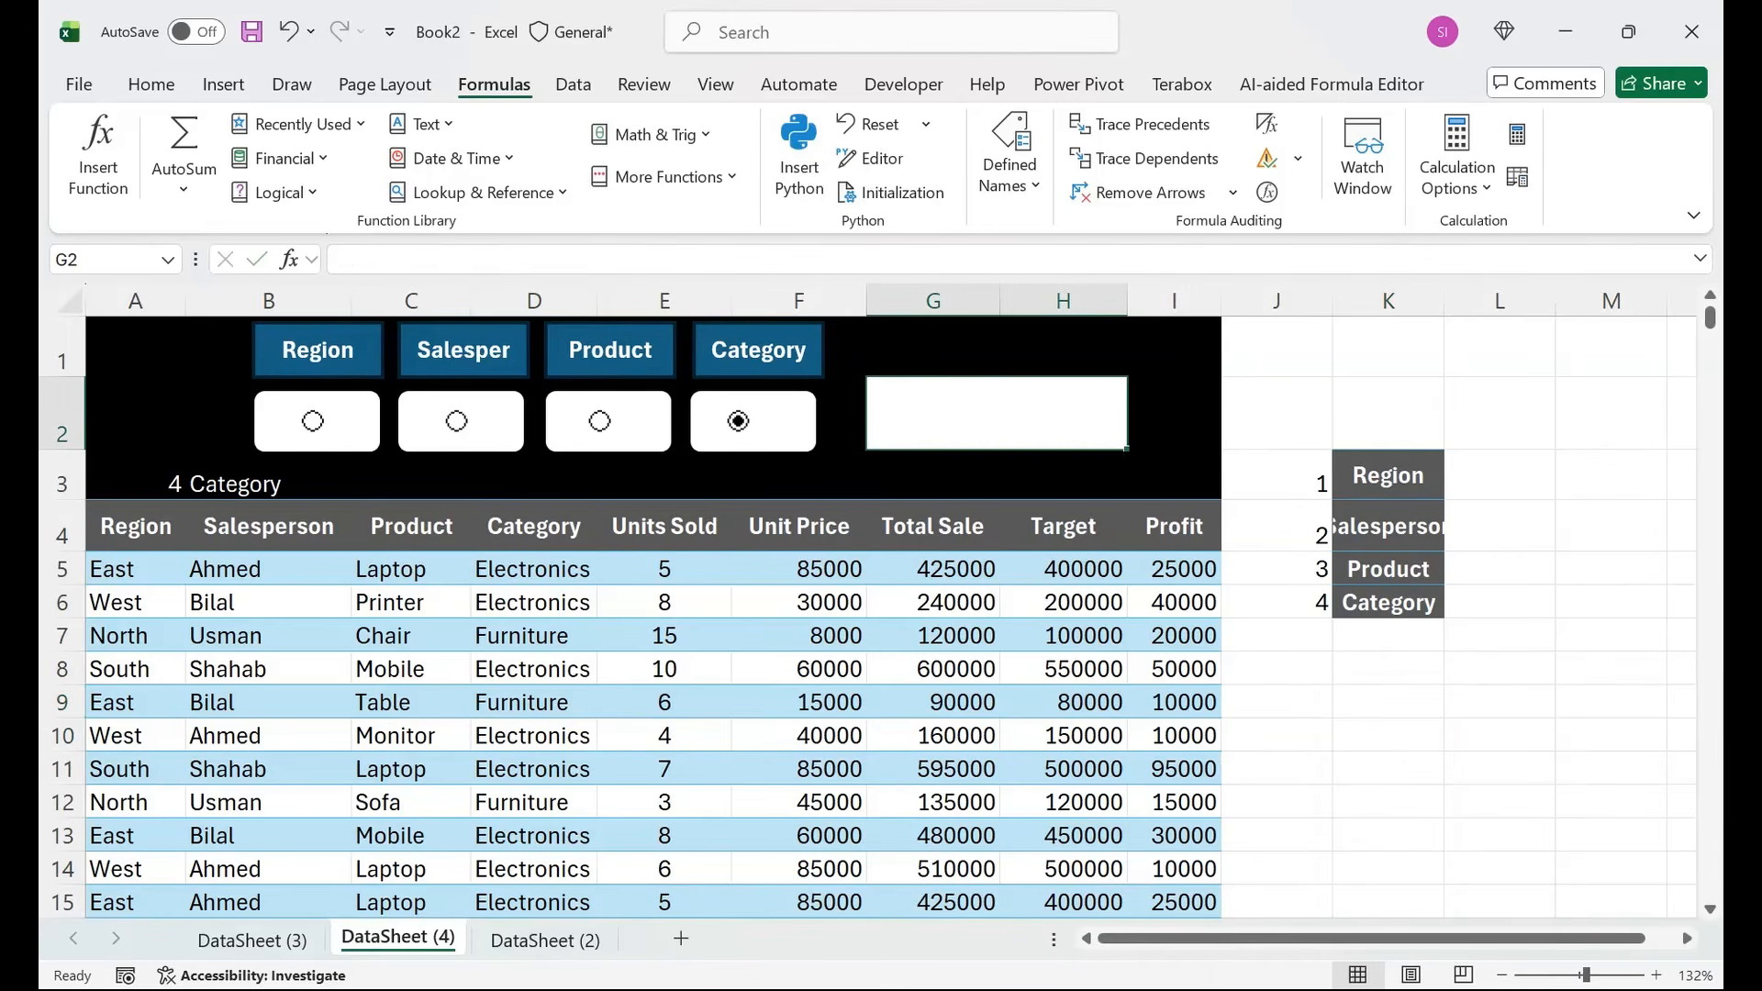
{"action": "left_click", "coordinate": [1233, 192]}
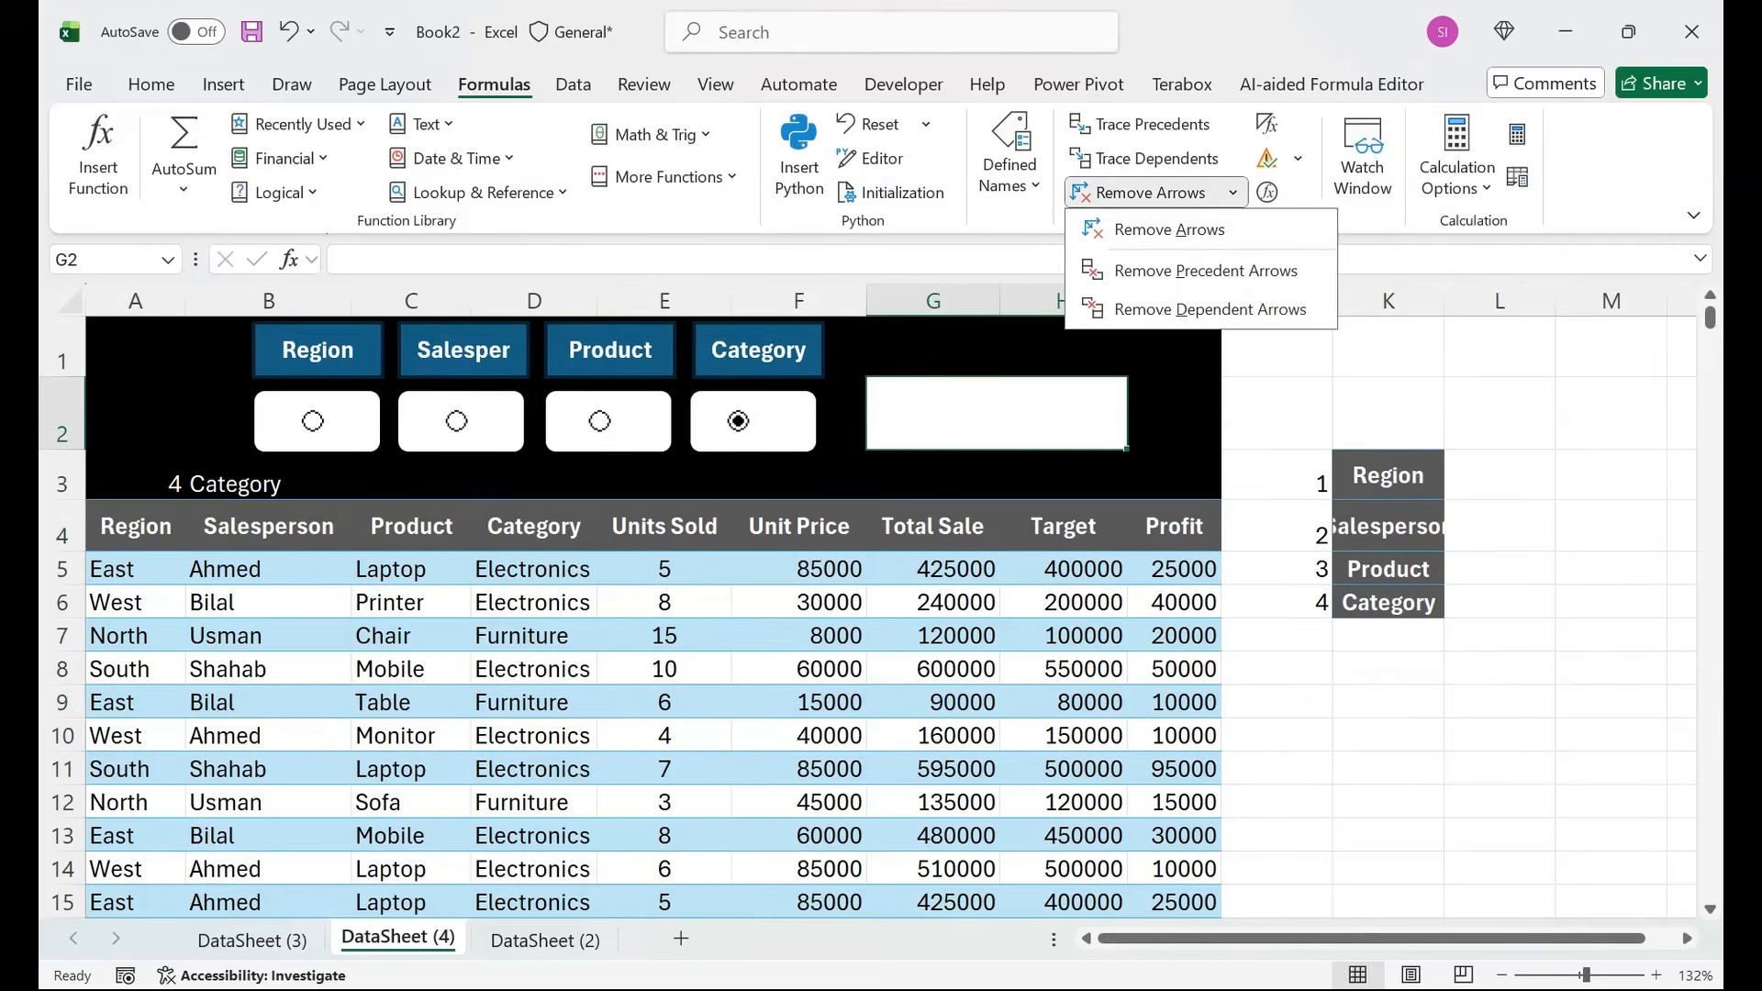
{"action": "left_click", "coordinate": [573, 85]}
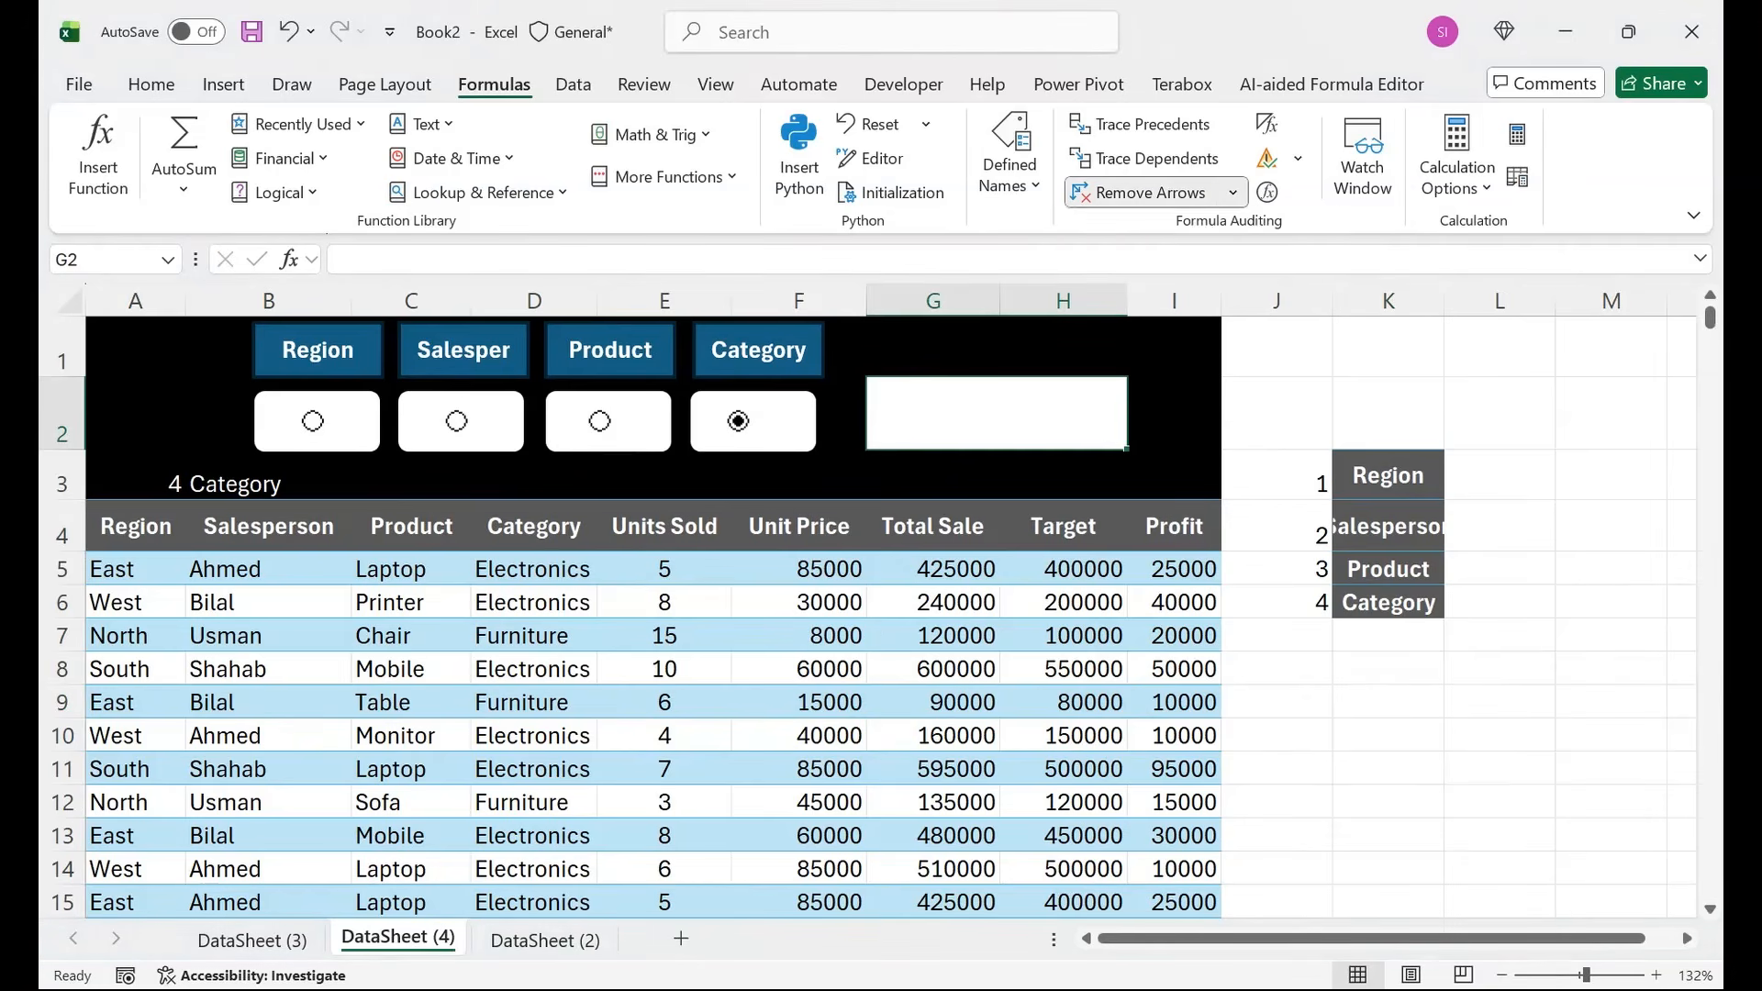
{"action": "left_click", "coordinate": [1194, 192]}
{"action": "left_click", "coordinate": [1229, 229]}
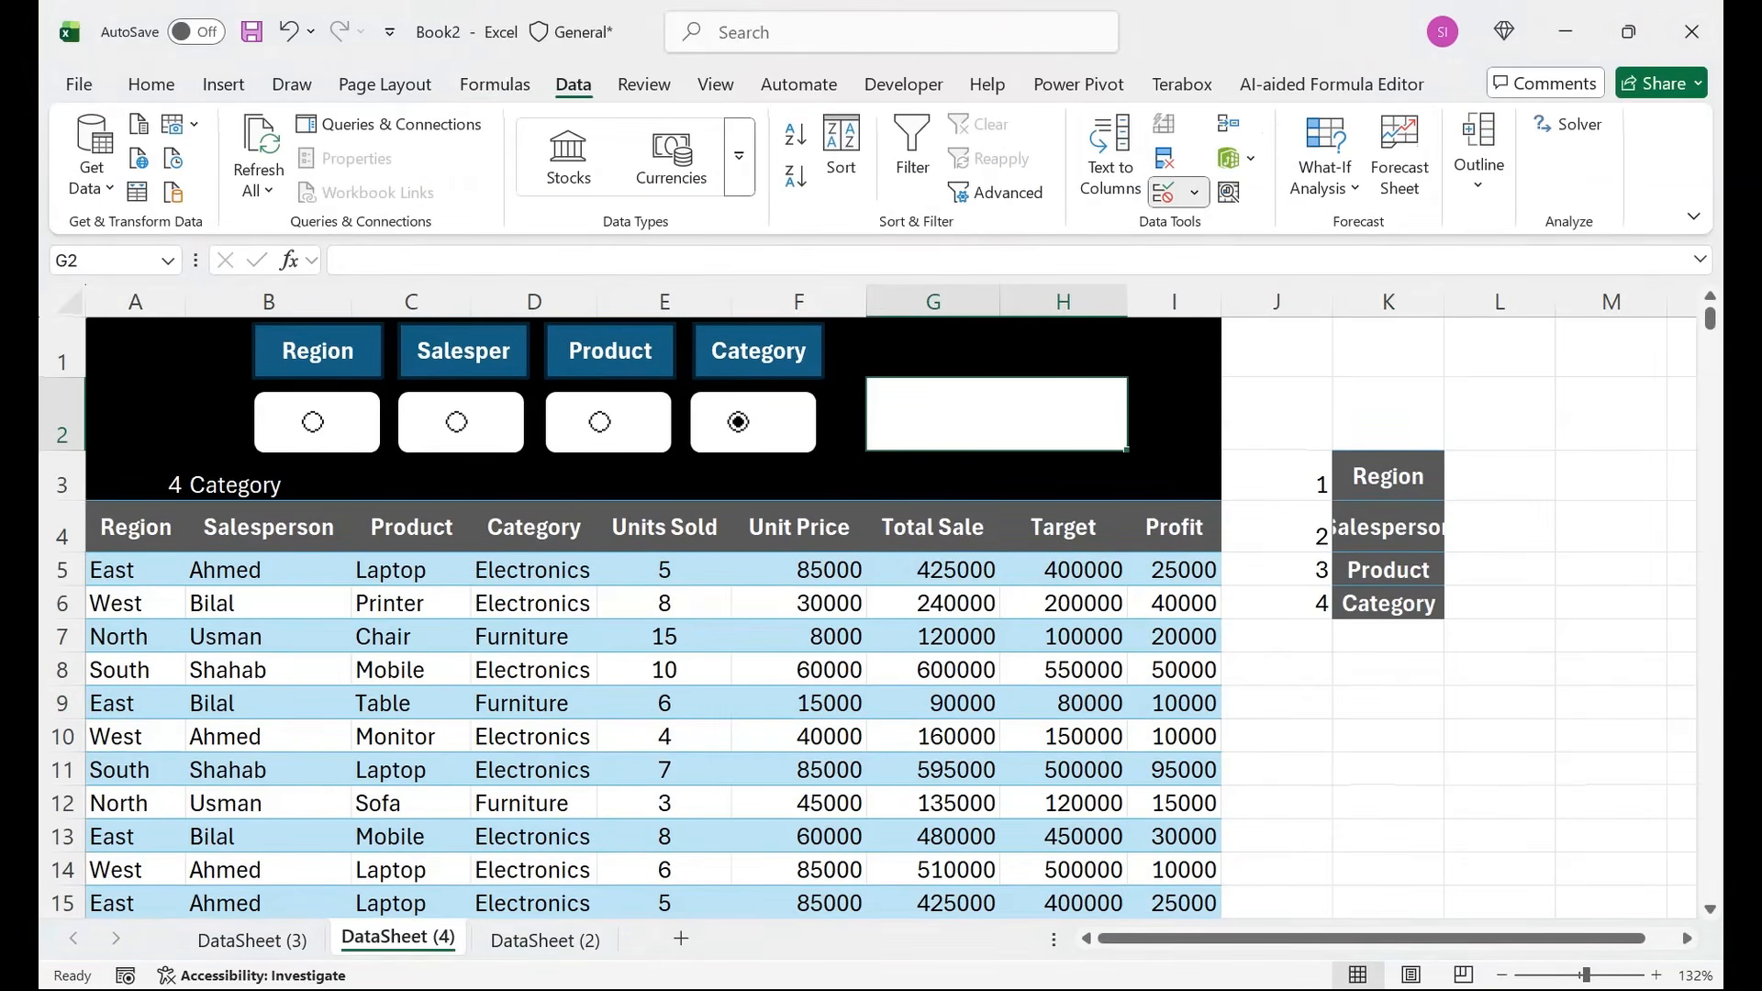
{"action": "left_click_drag", "start_coordinate": [569, 399], "coordinate": [959, 528]}
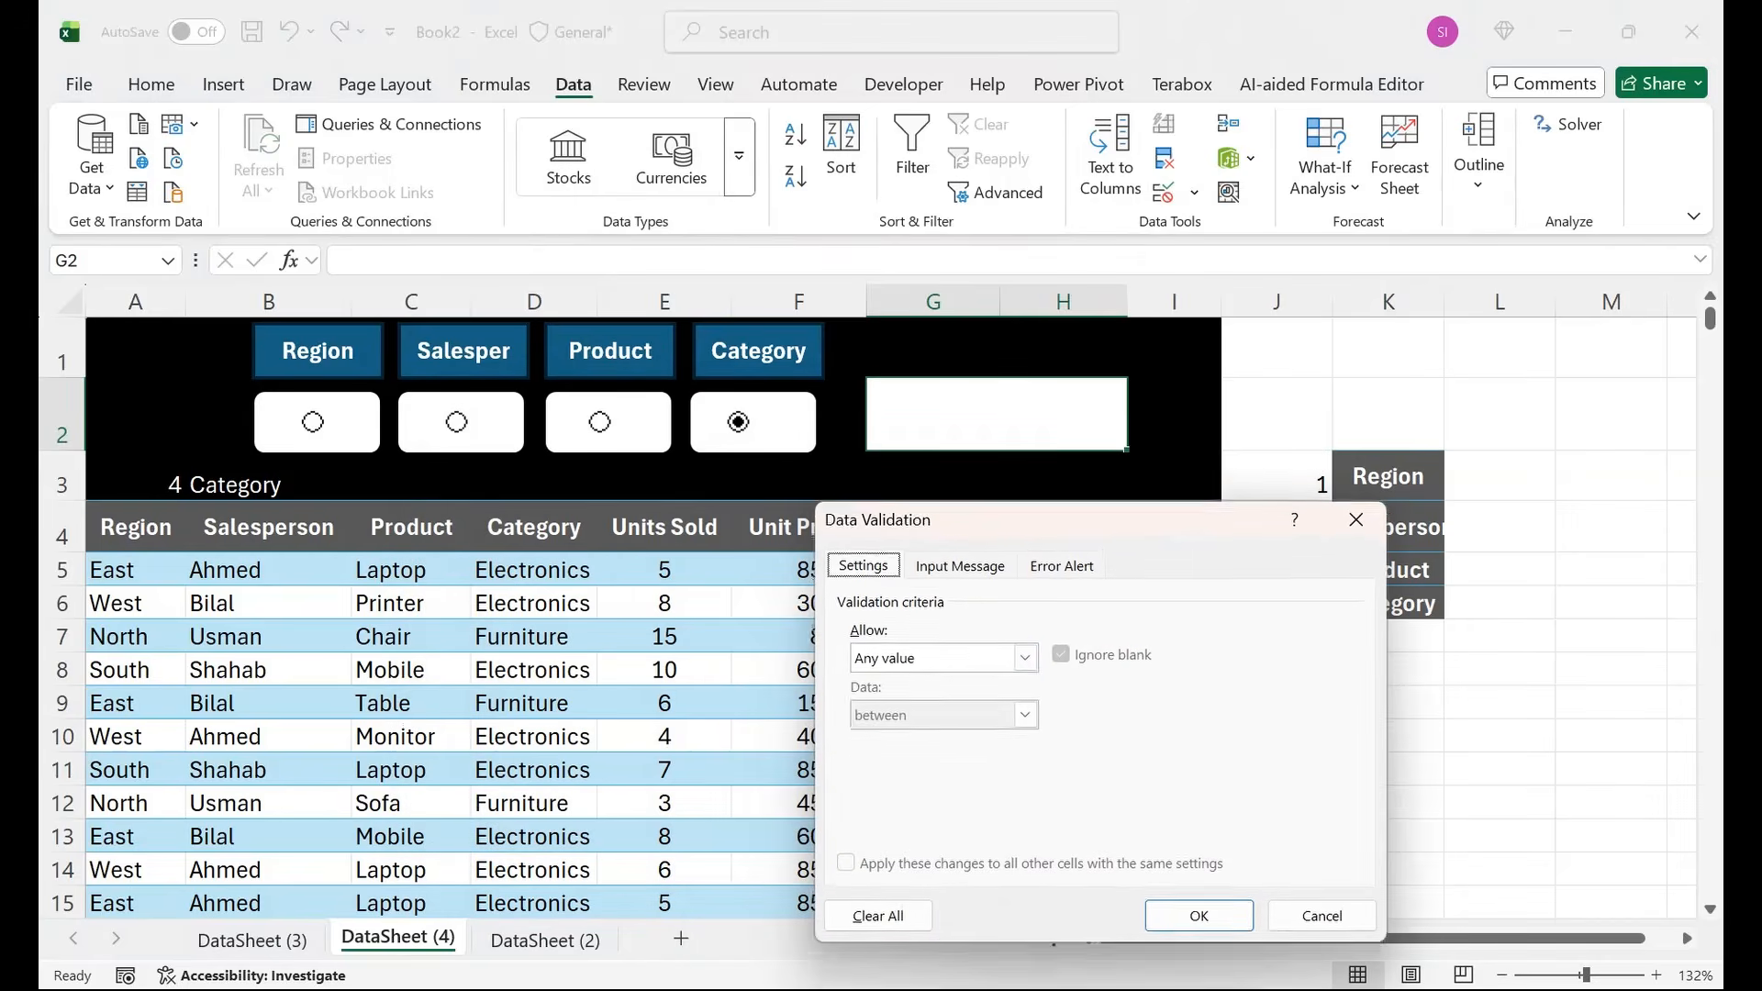
{"action": "left_click", "coordinate": [1025, 665]}
{"action": "key", "text": "Down"}
{"action": "key", "text": "Down"}
{"action": "key", "text": "Return"}
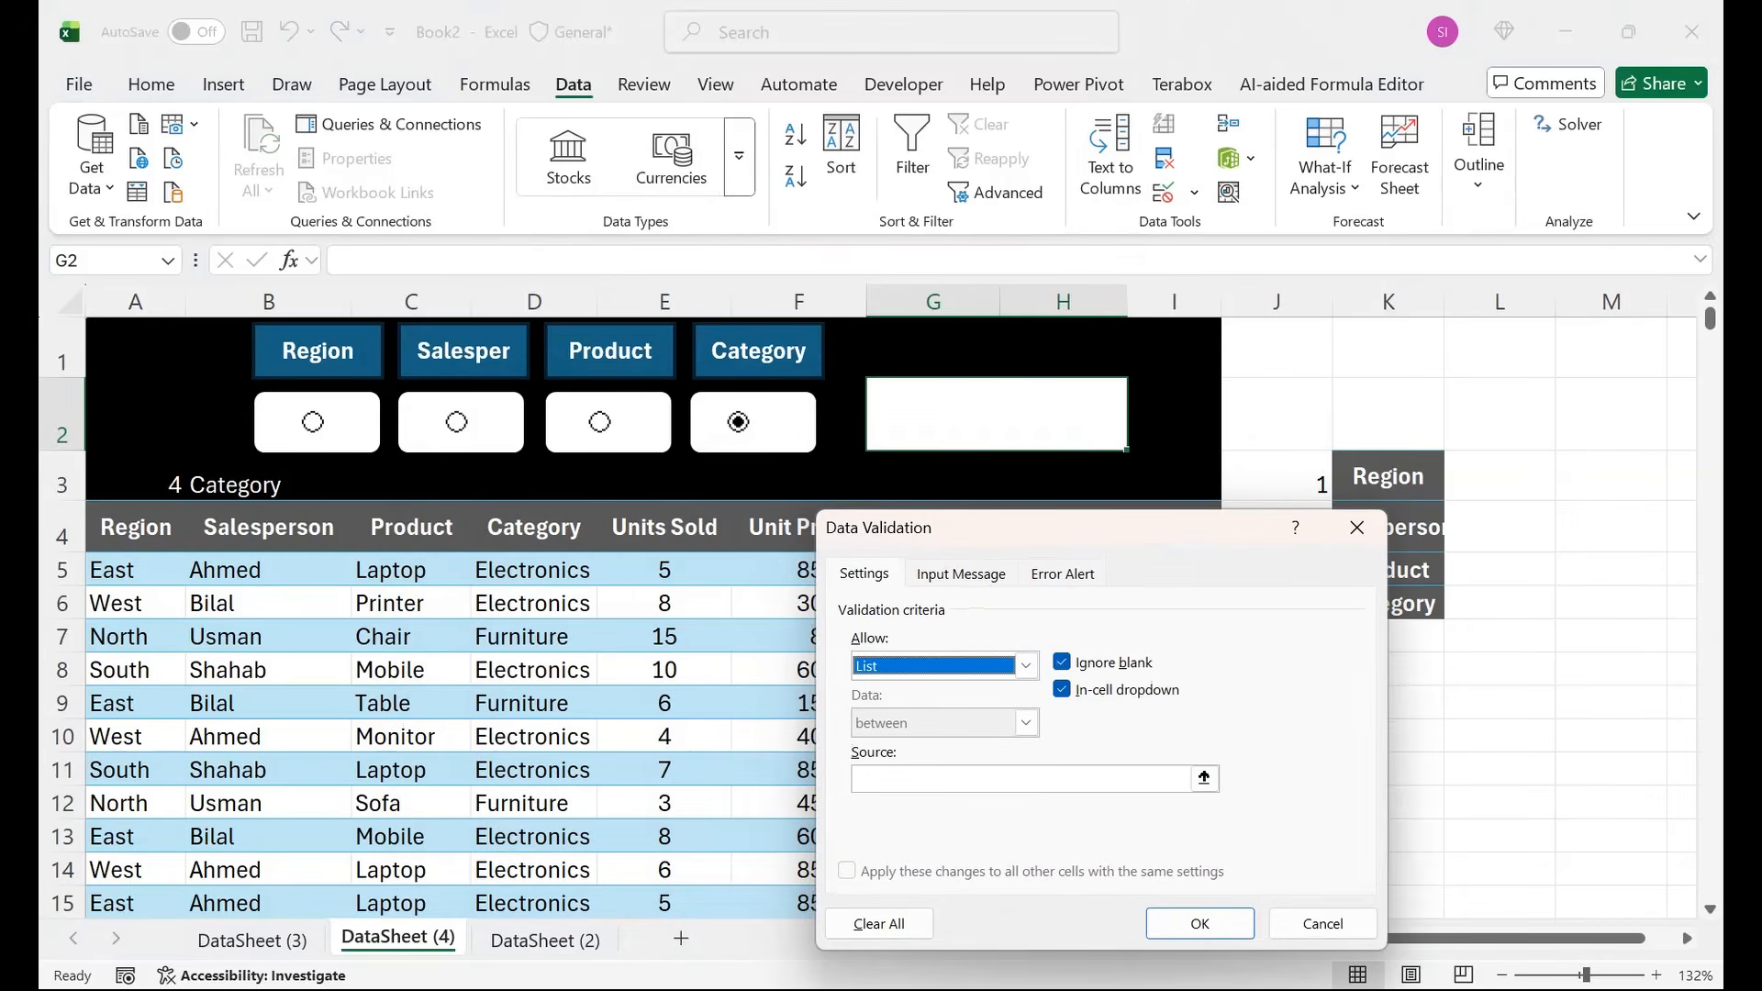
{"action": "type", "text": "=indirect"}
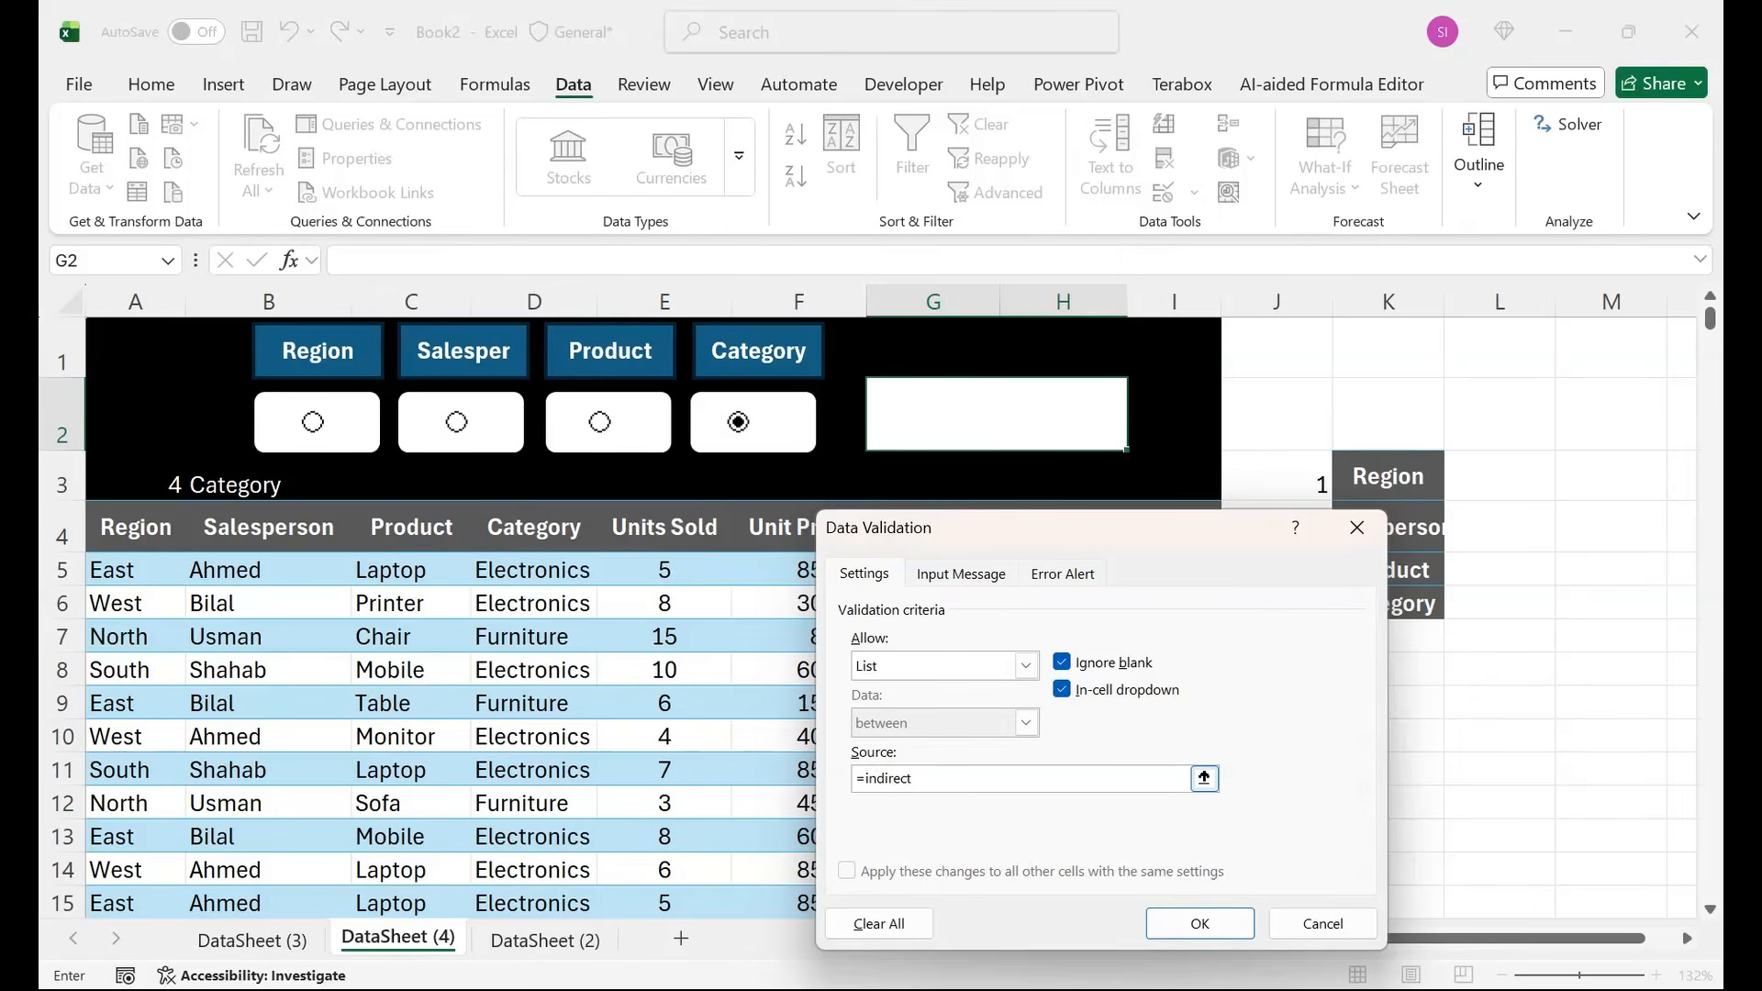
{"action": "type", "text": "("}
{"action": "left_click", "coordinate": [257, 482]}
{"action": "left_click", "coordinate": [1199, 924]}
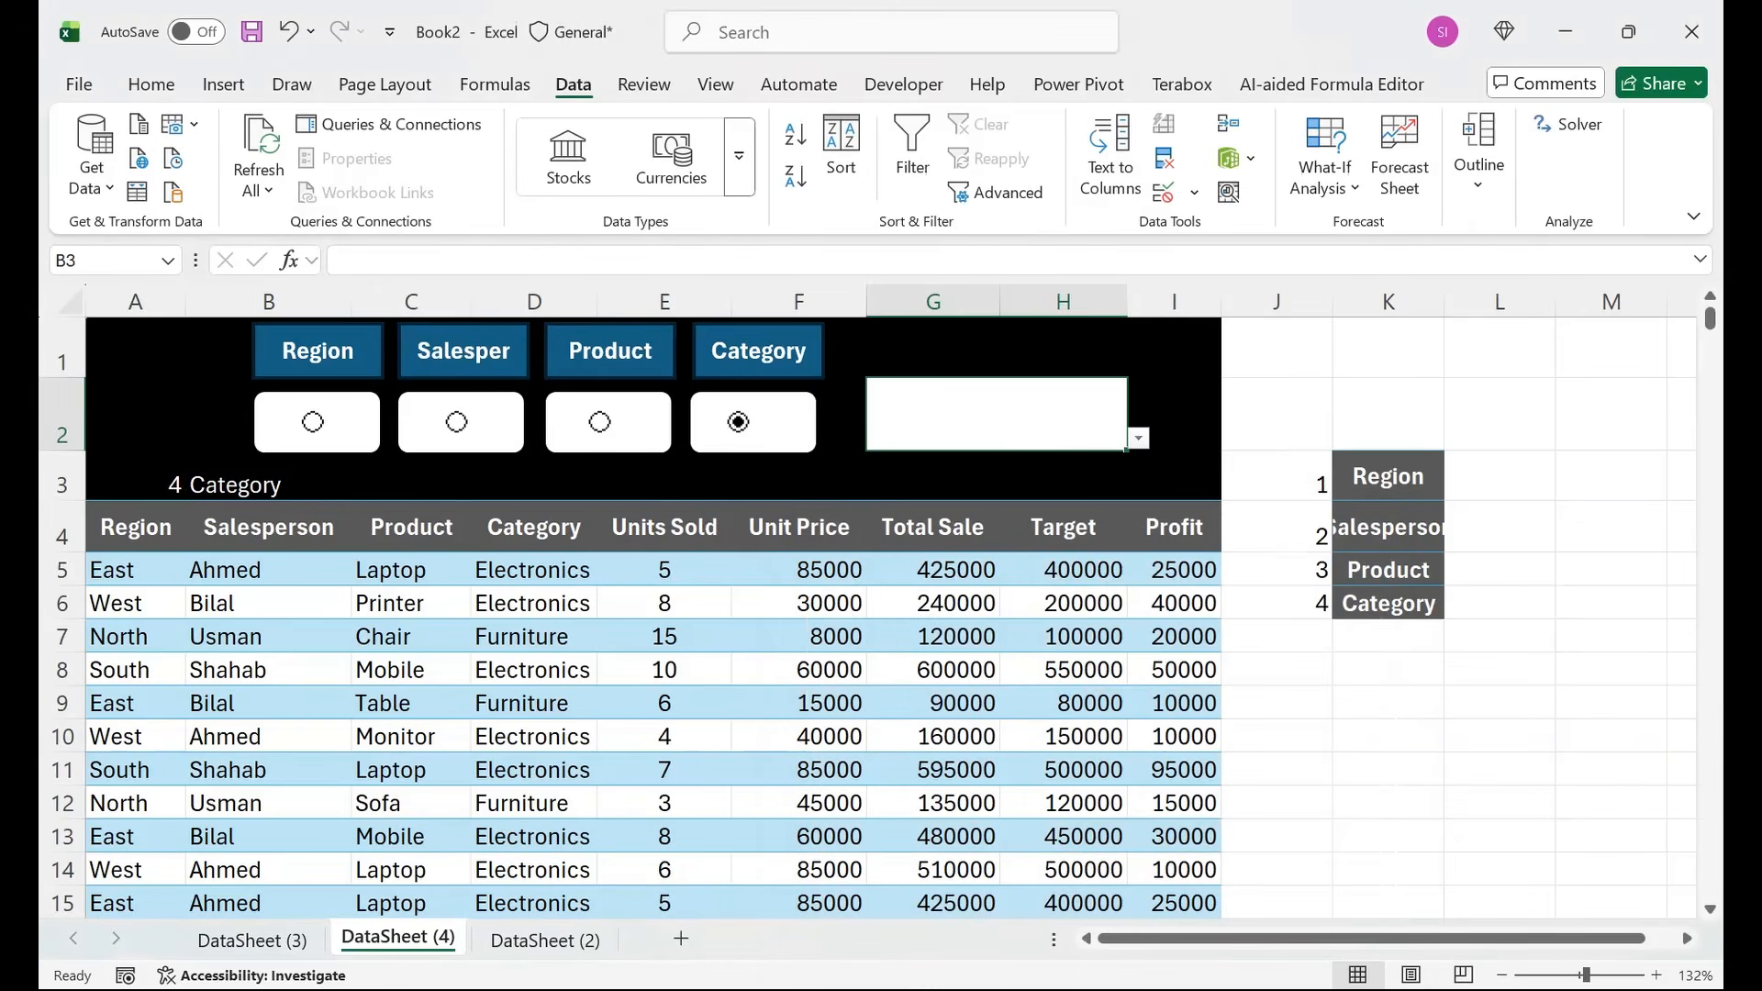
Test the G2 dropdown with the Category and Product options and choose Printer from the product list.
{"action": "left_click", "coordinate": [1138, 439]}
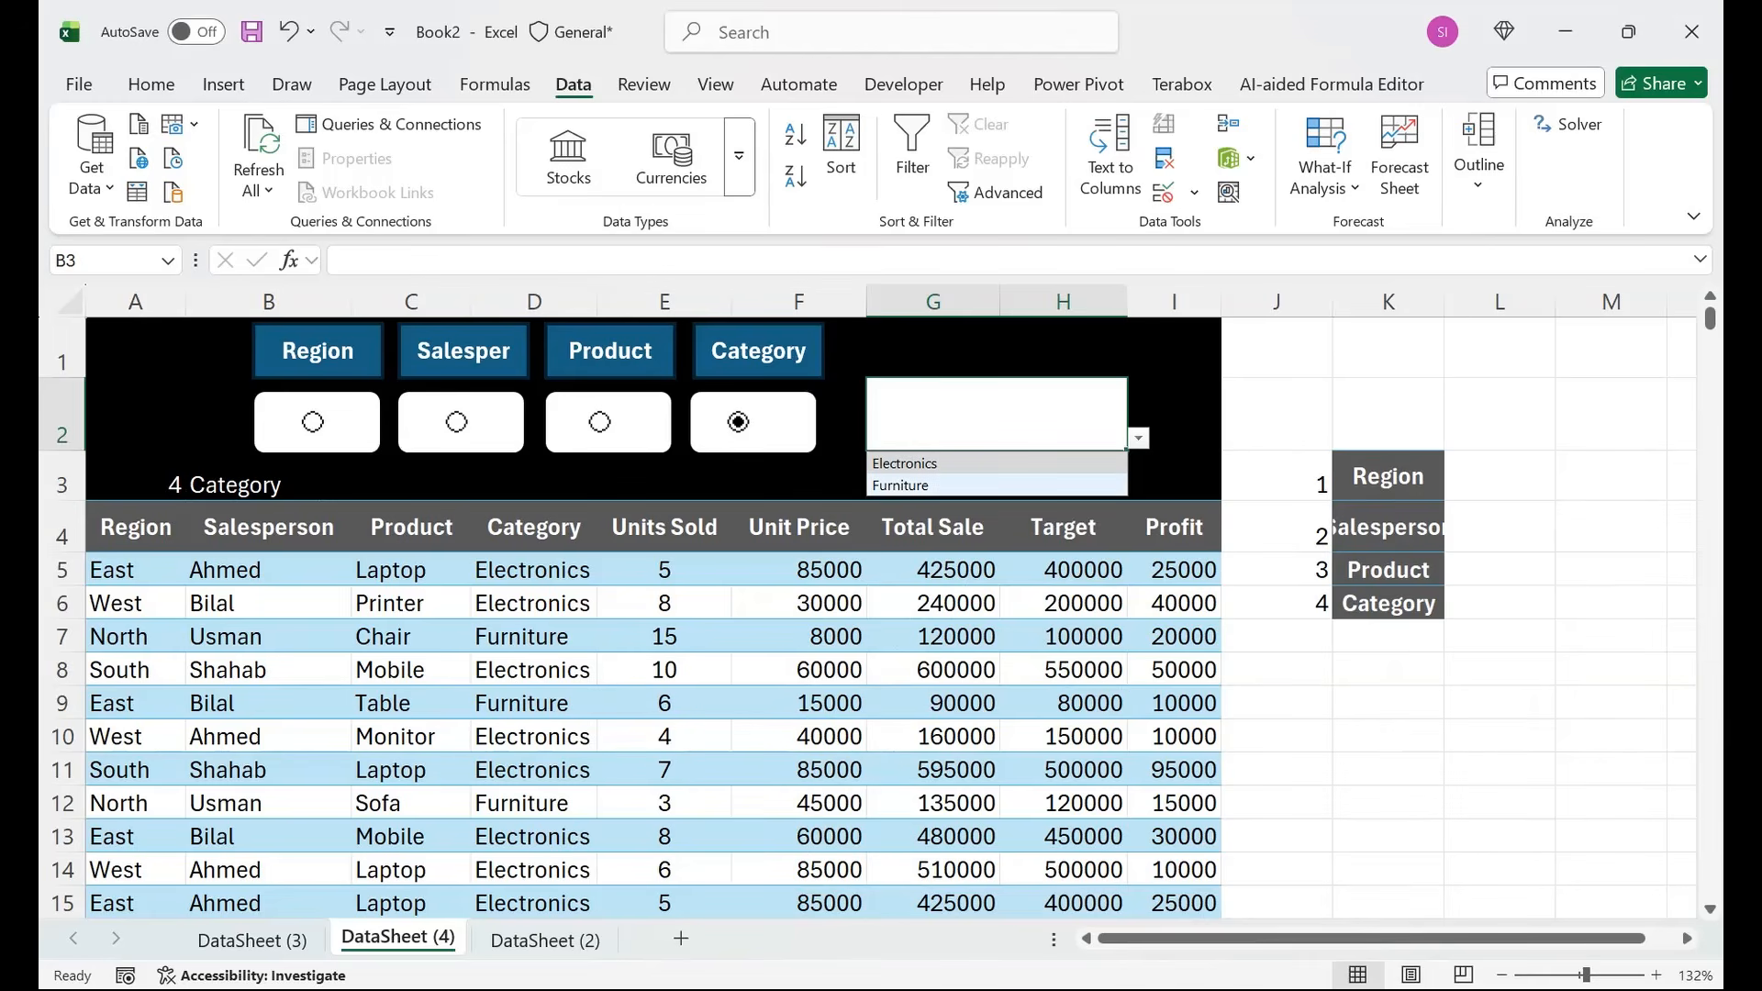
{"action": "left_click", "coordinate": [665, 570]}
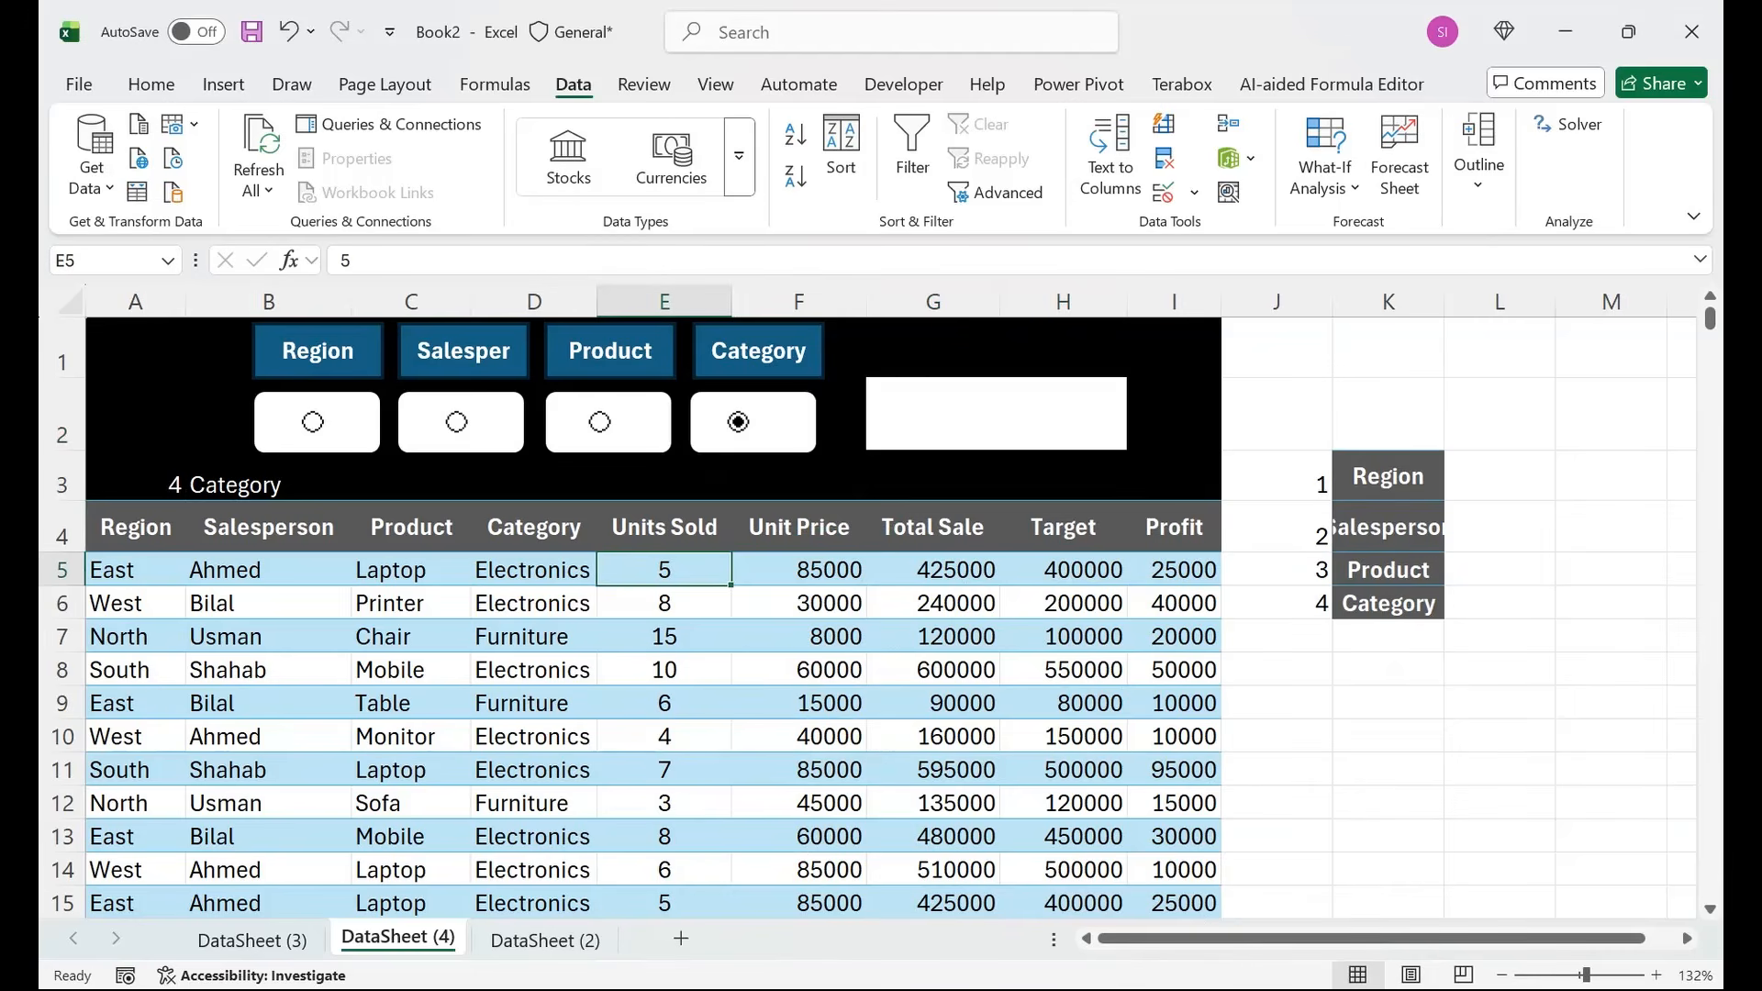
{"action": "left_click", "coordinate": [599, 422]}
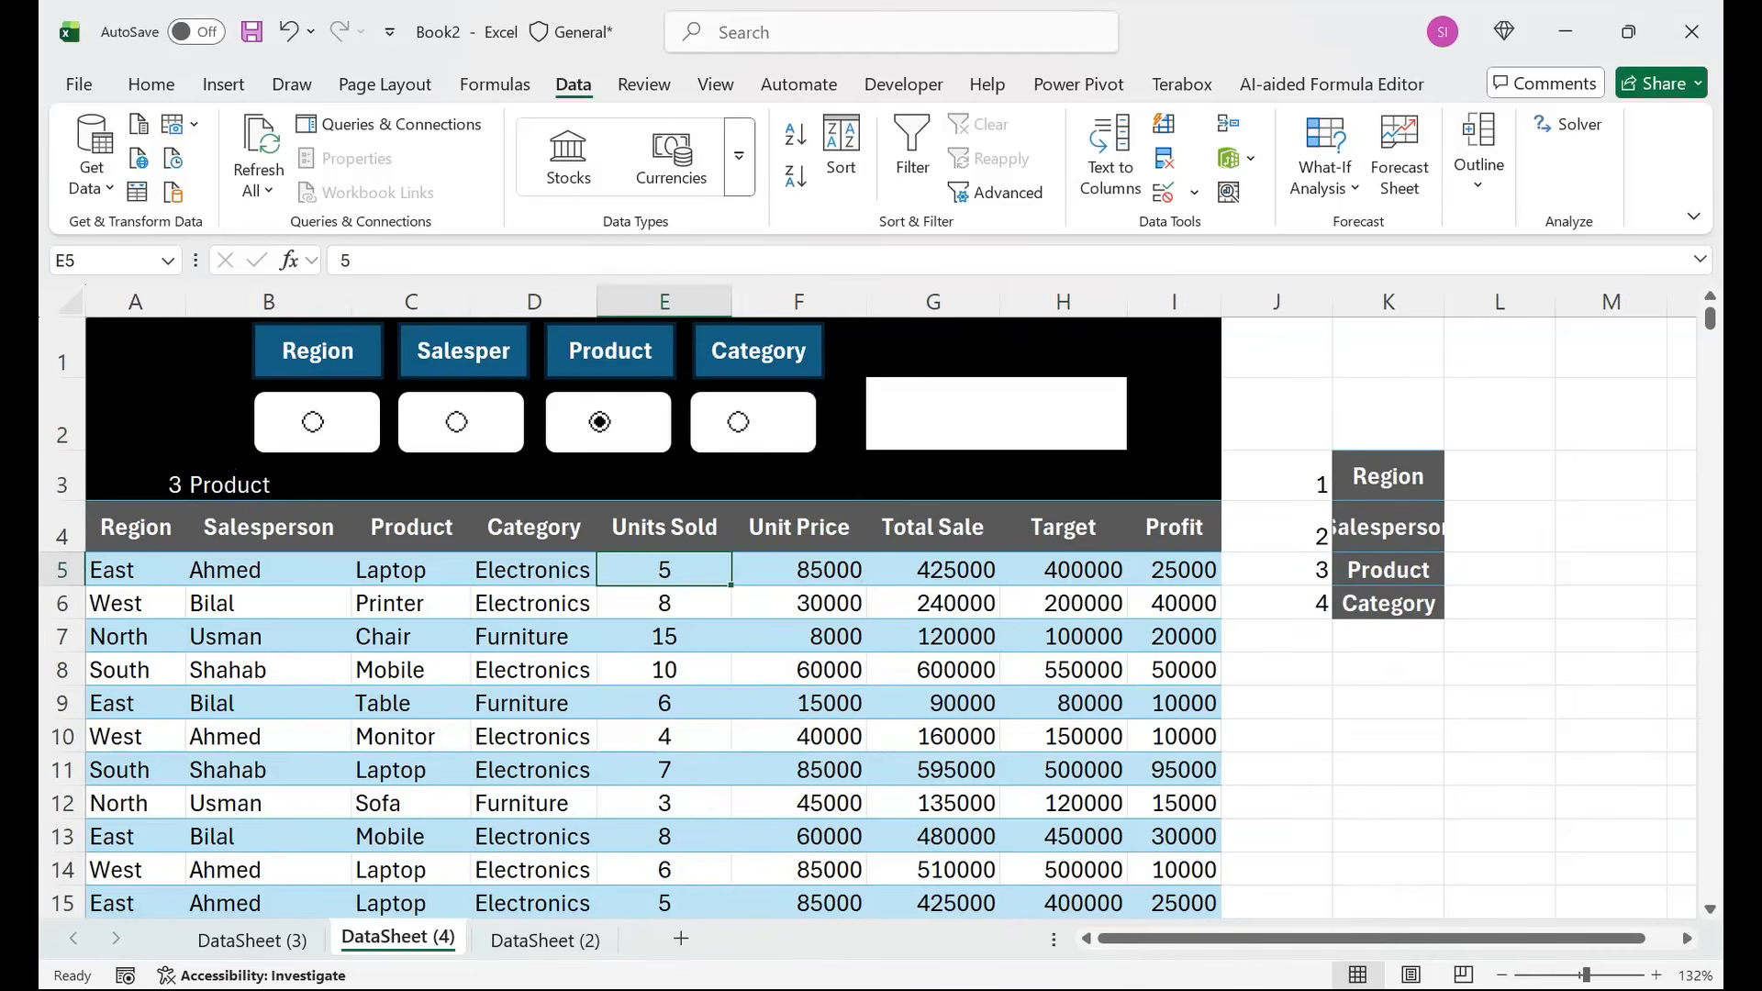
{"action": "left_click", "coordinate": [997, 414]}
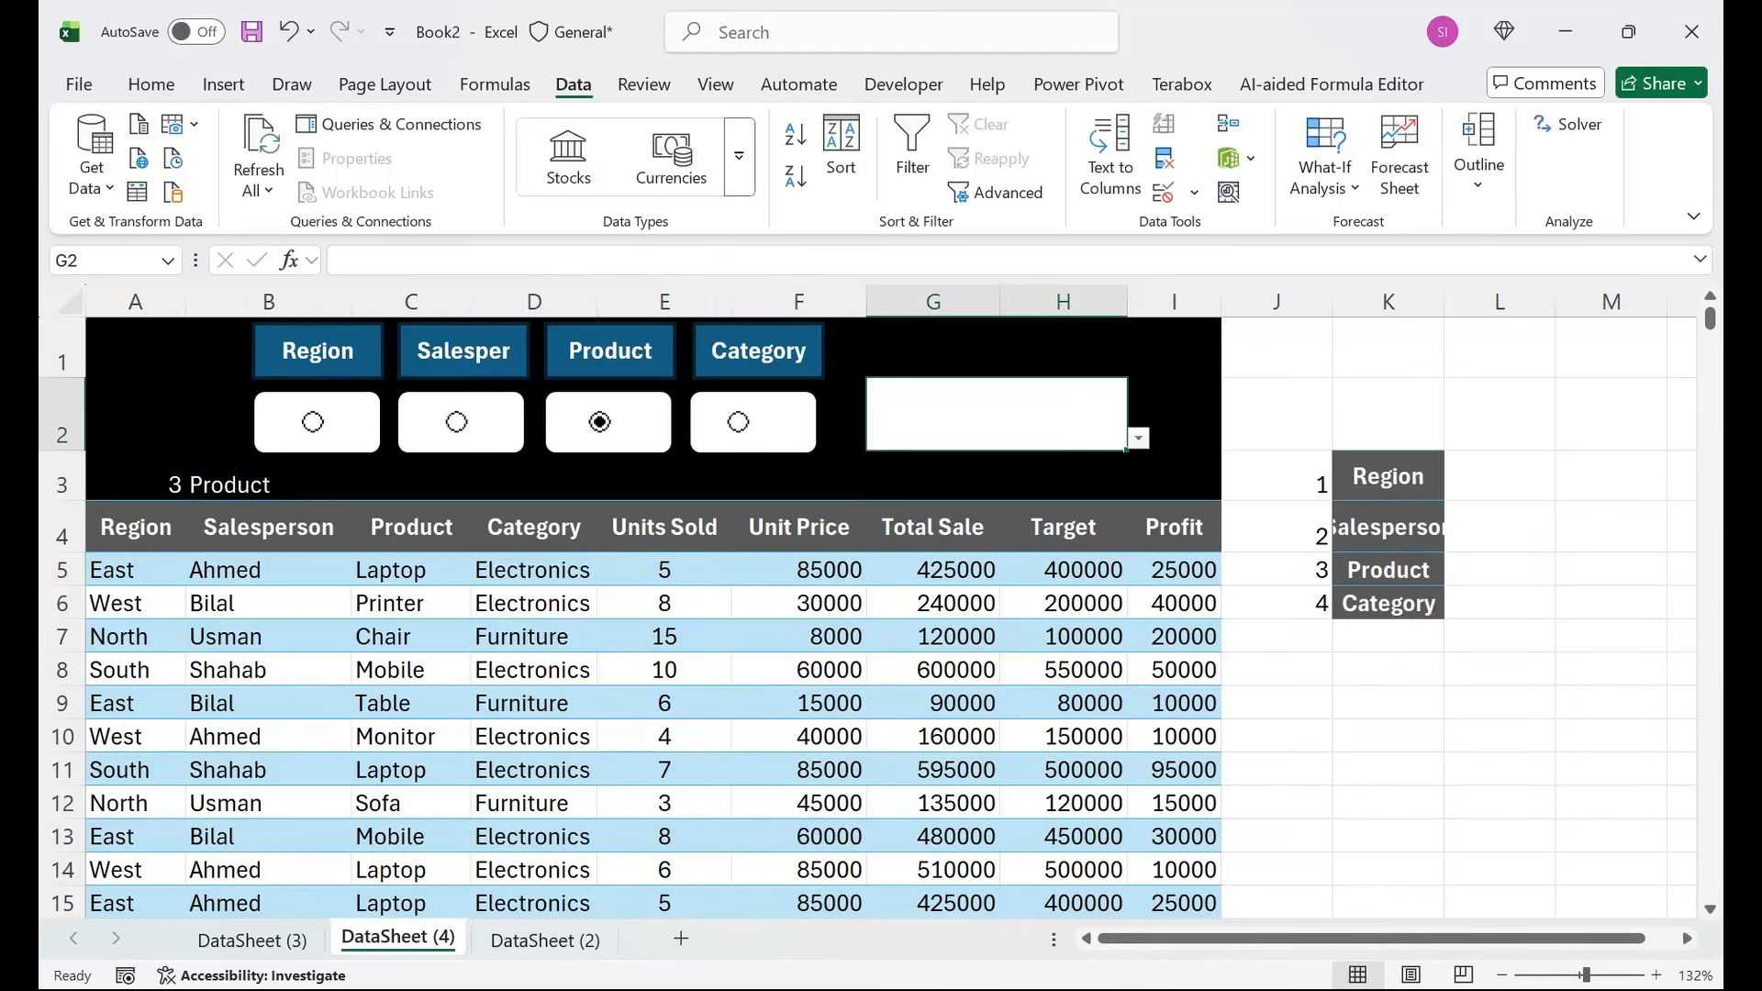
{"action": "left_click", "coordinate": [1138, 438]}
{"action": "left_click", "coordinate": [997, 486]}
Middle-align the text in merged cell G2 and make it bold at font size 16.
{"action": "left_click", "coordinate": [150, 84]}
{"action": "left_click", "coordinate": [467, 124]}
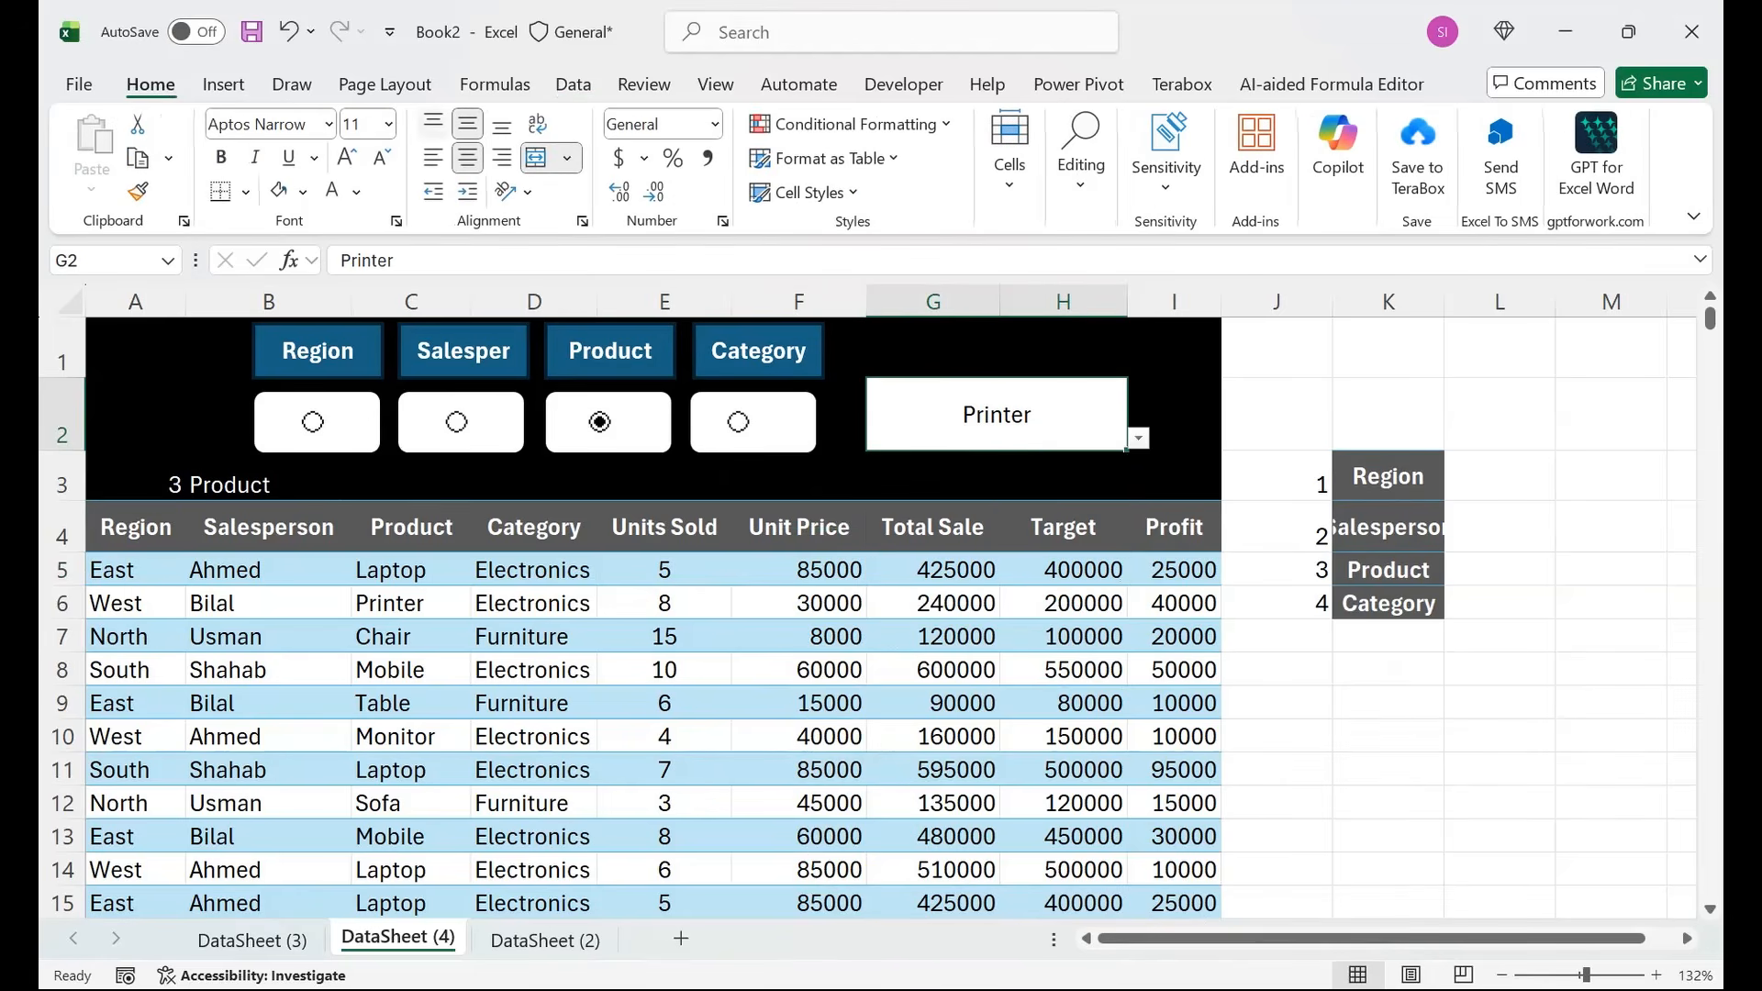
{"action": "left_click", "coordinate": [221, 156]}
{"action": "left_click", "coordinate": [346, 157]}
{"action": "left_click", "coordinate": [346, 157]}
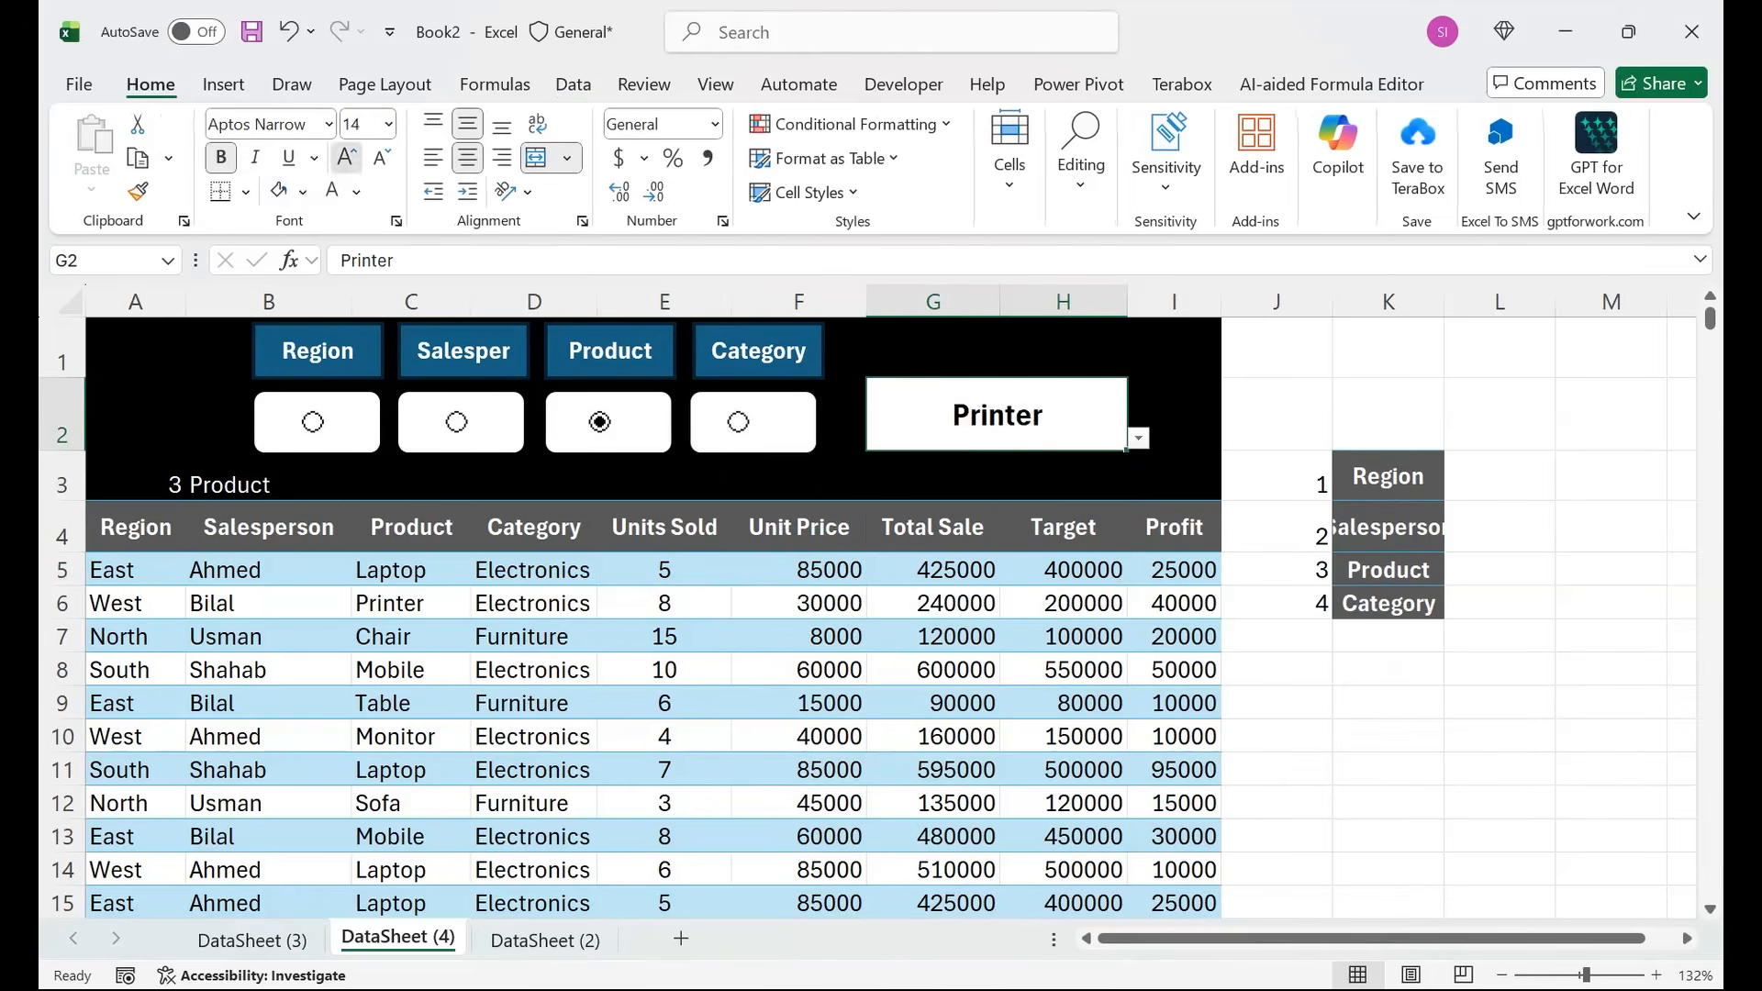
{"action": "left_click", "coordinate": [346, 157]}
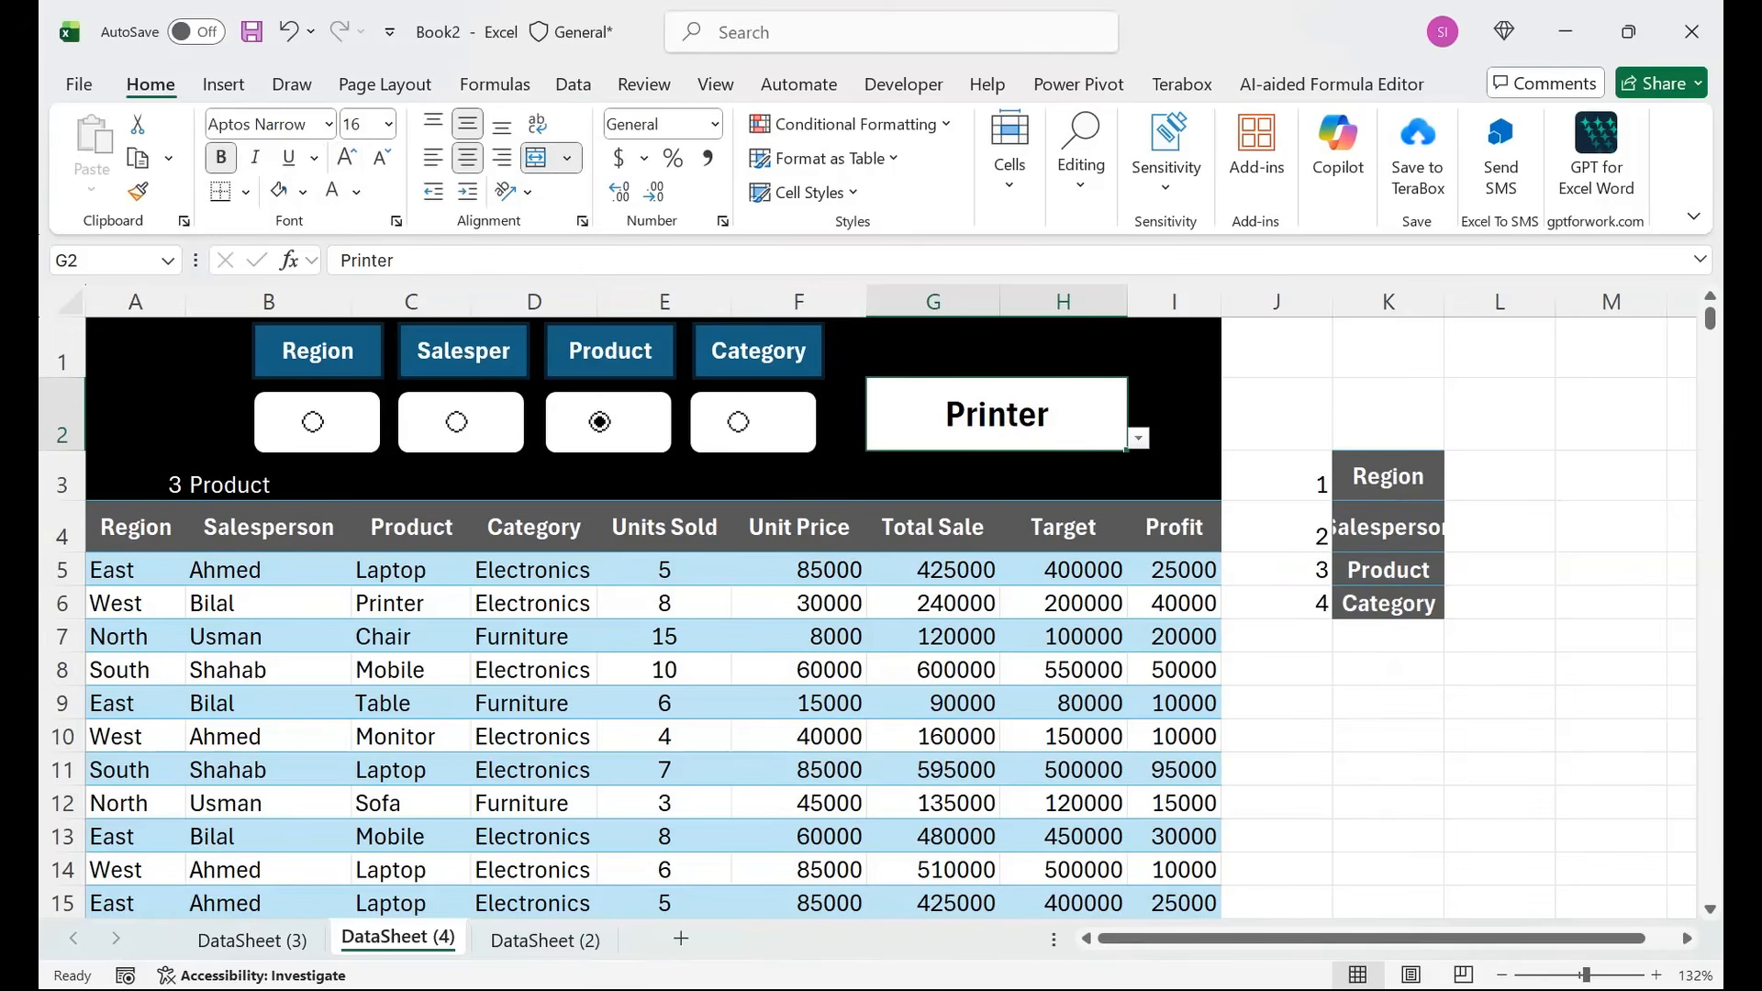
Test the G2 dropdown by choosing a name for the Salesperson option, and East and West for the Region option.
{"action": "left_click", "coordinate": [457, 422]}
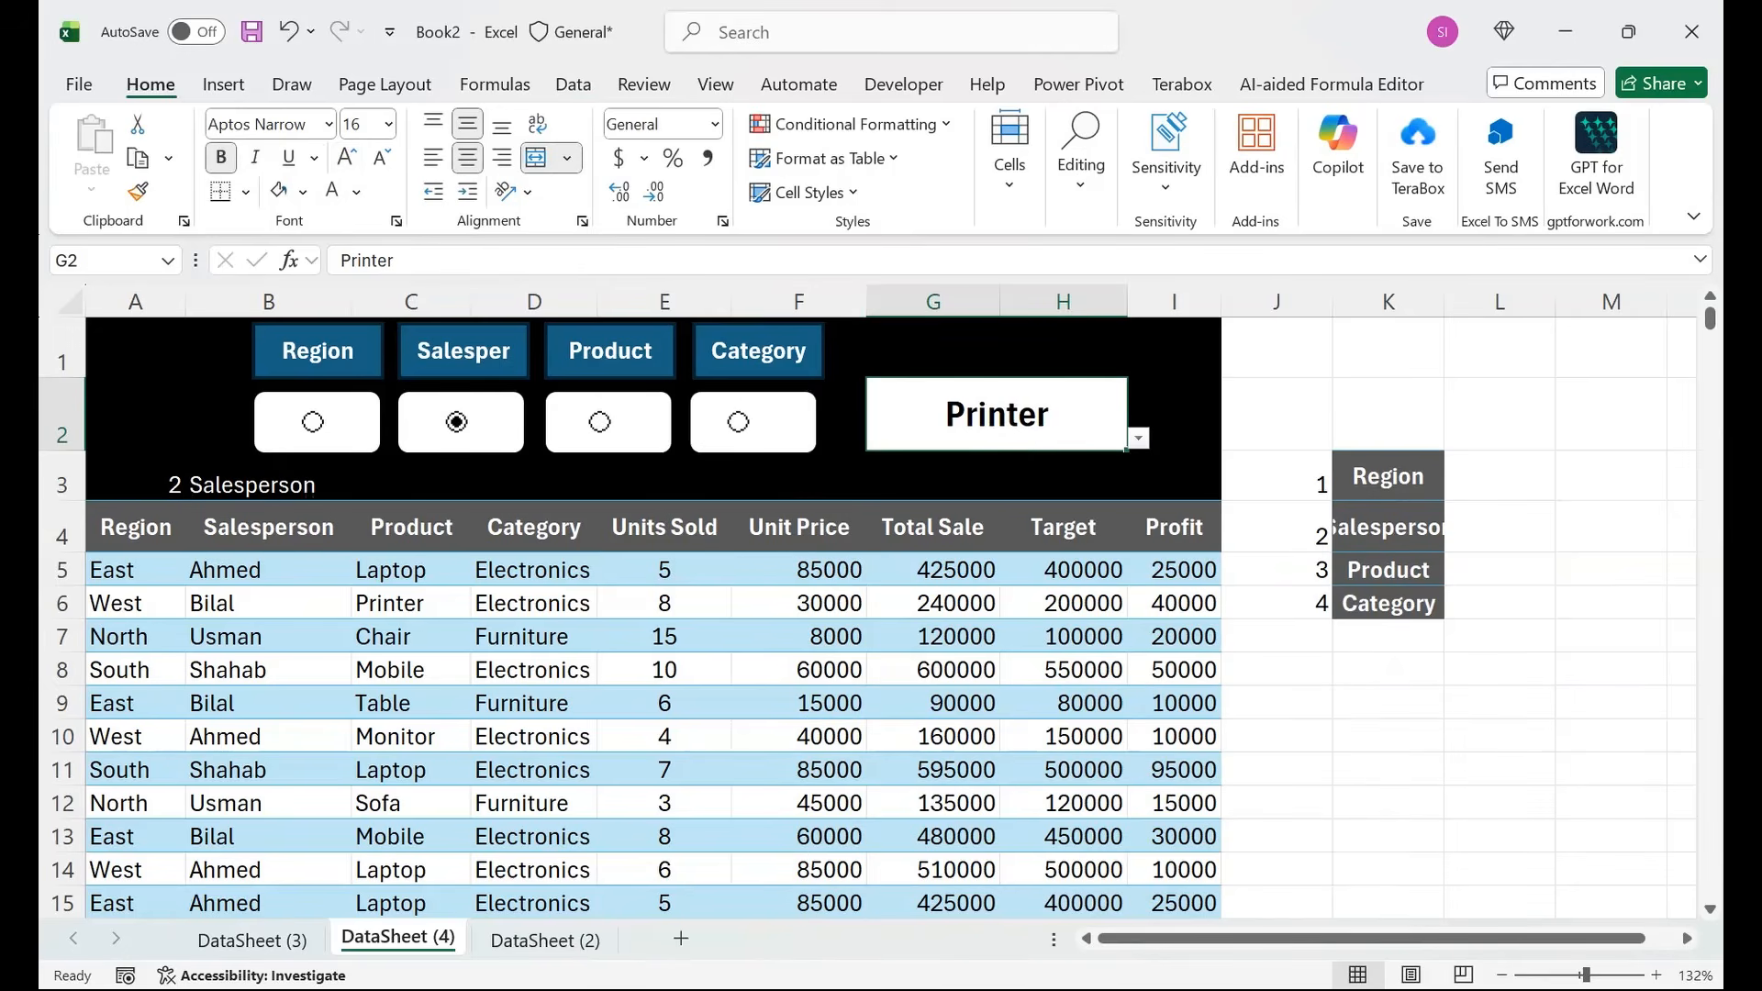
{"action": "left_click", "coordinate": [1138, 438]}
{"action": "left_click", "coordinate": [996, 462]}
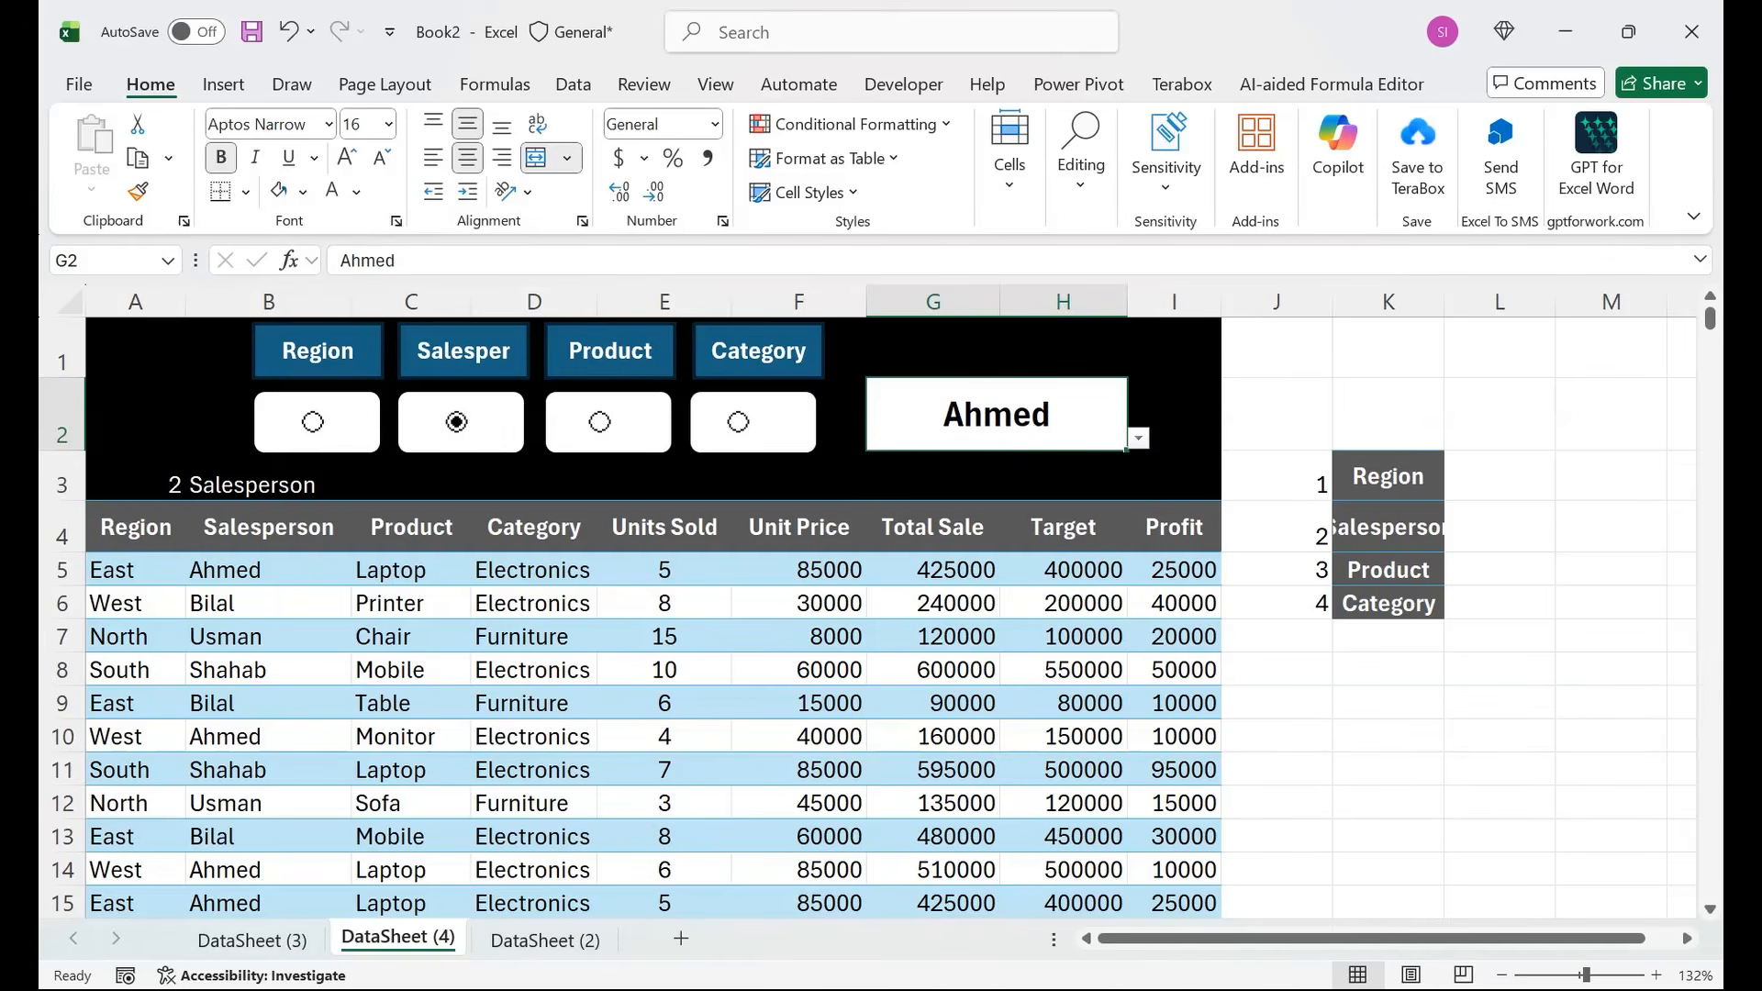
{"action": "left_click", "coordinate": [313, 422]}
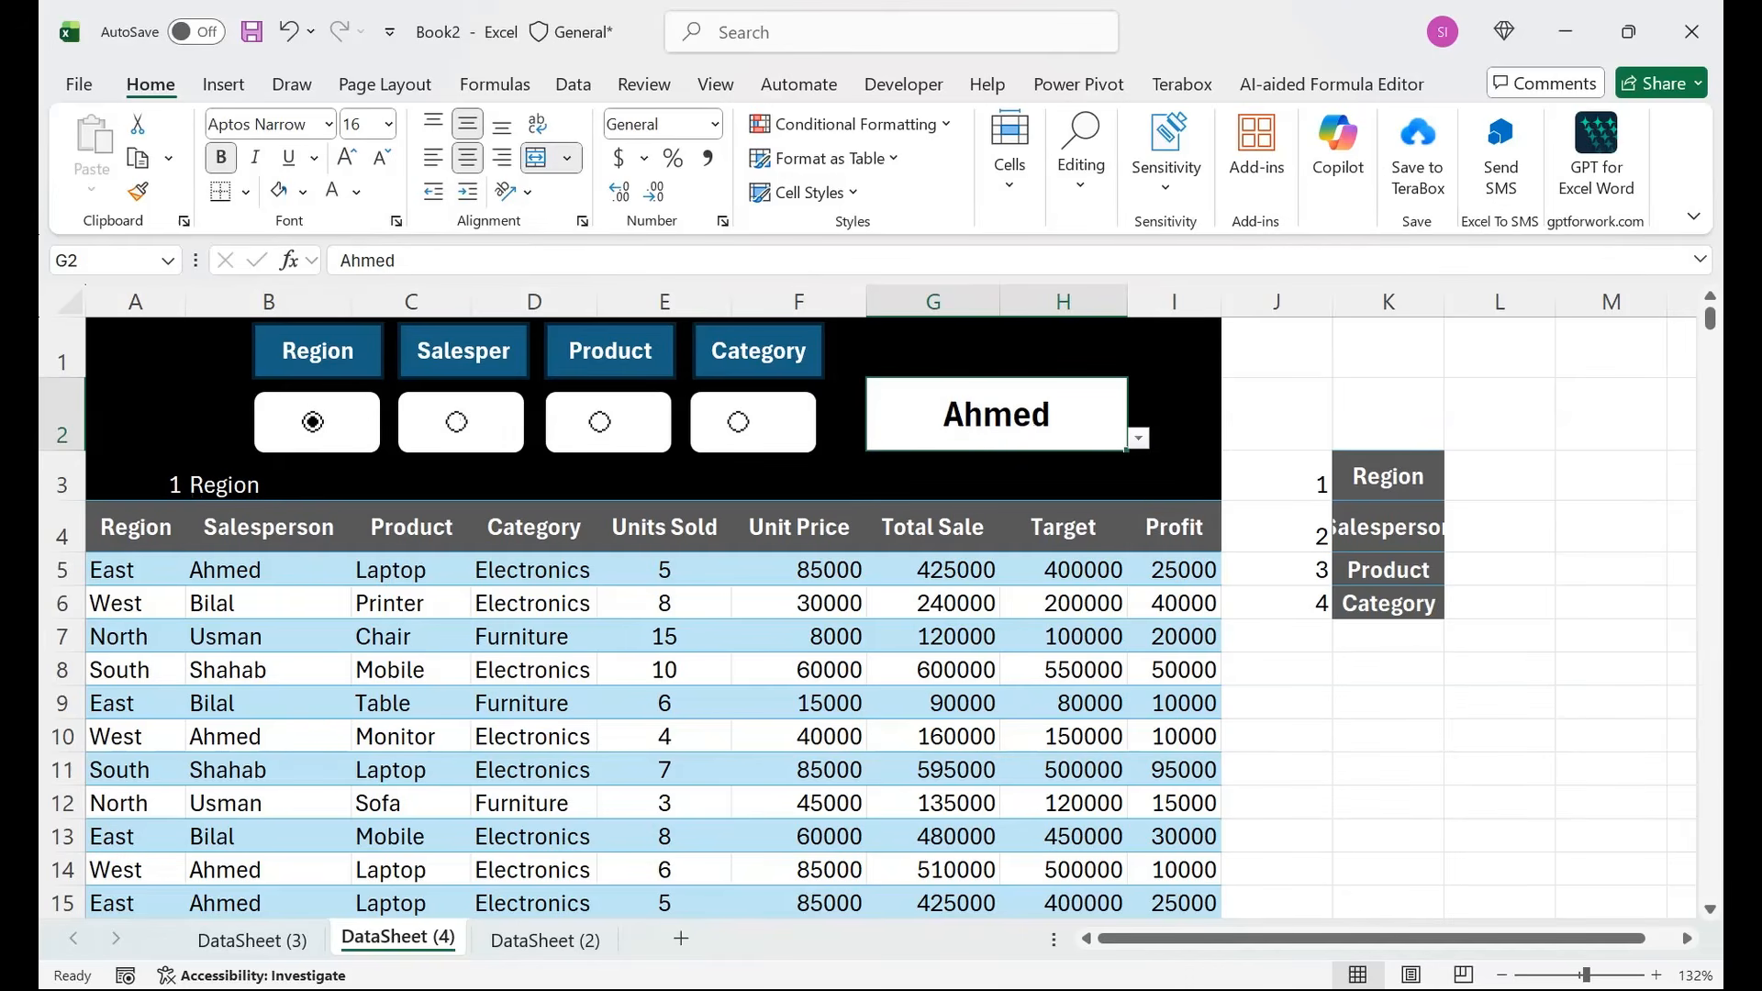
{"action": "left_click", "coordinate": [1138, 439]}
{"action": "left_click", "coordinate": [917, 460]}
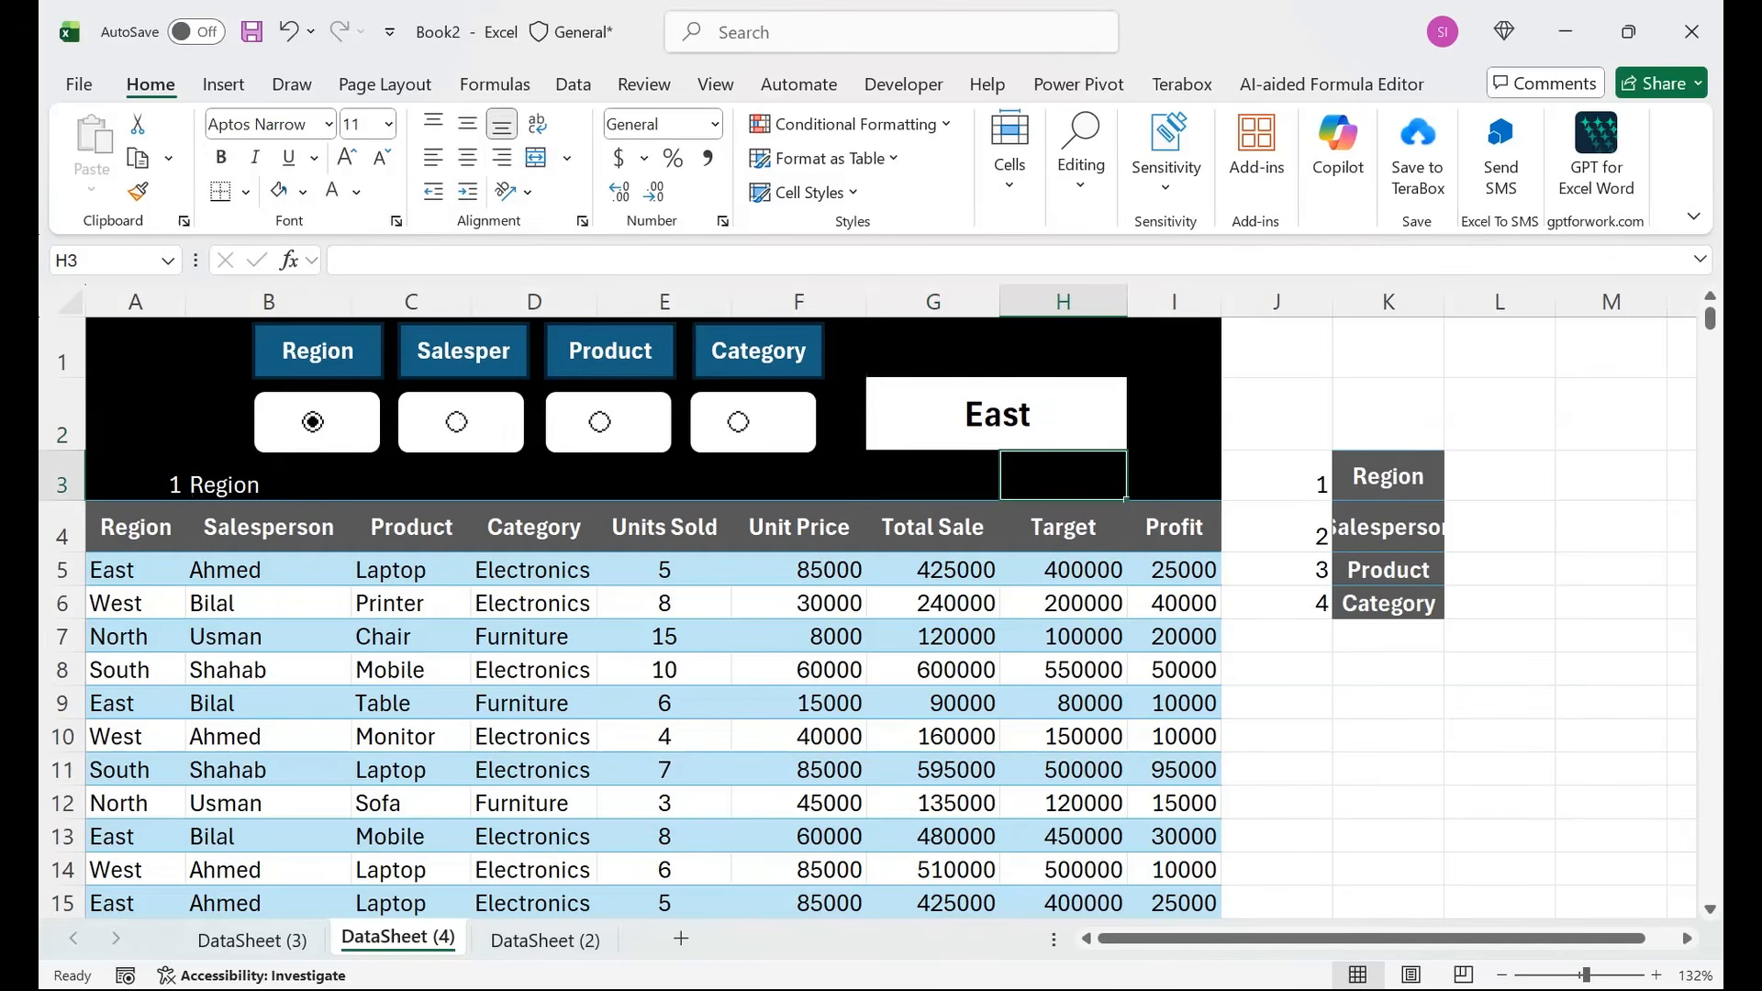
{"action": "left_click", "coordinate": [1138, 439]}
{"action": "left_click", "coordinate": [917, 480]}
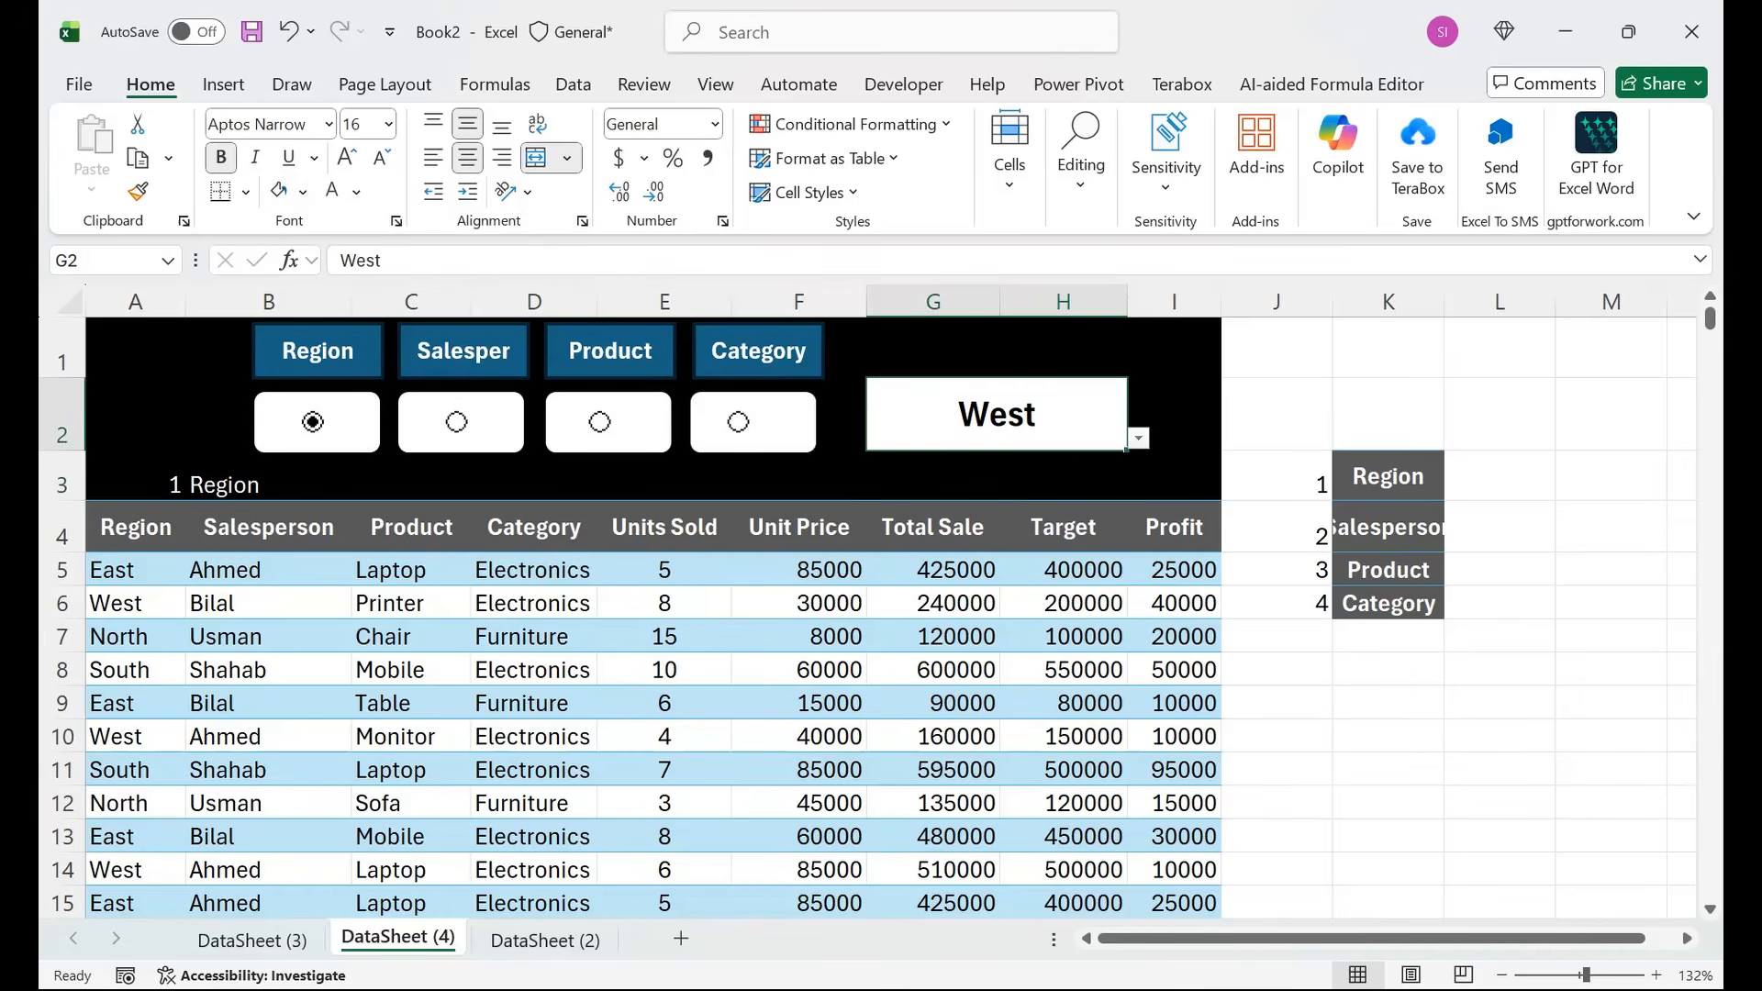
Clear all data below the table headers in A5:I603 on DataSheet (4).
{"action": "left_click", "coordinate": [135, 570]}
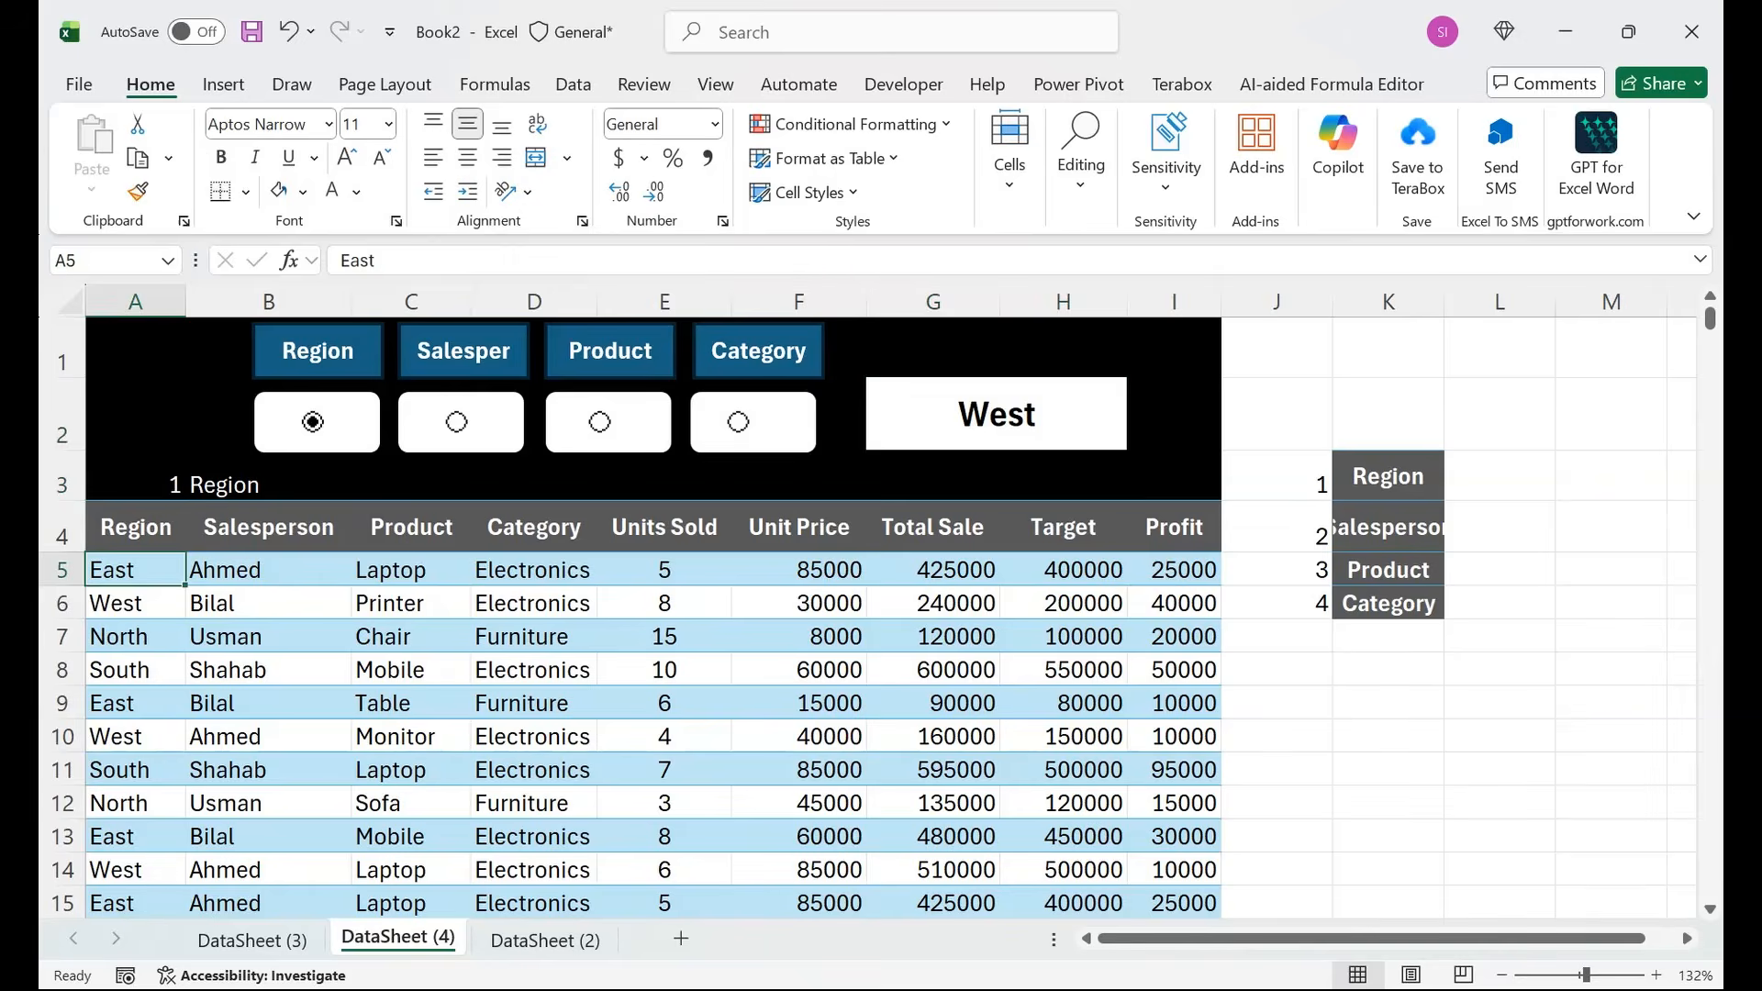
{"action": "key", "text": "ctrl+shift+Right"}
{"action": "key", "text": "ctrl+shift+Down"}
{"action": "key", "text": "shift+Left"}
{"action": "key", "text": "shift+Left"}
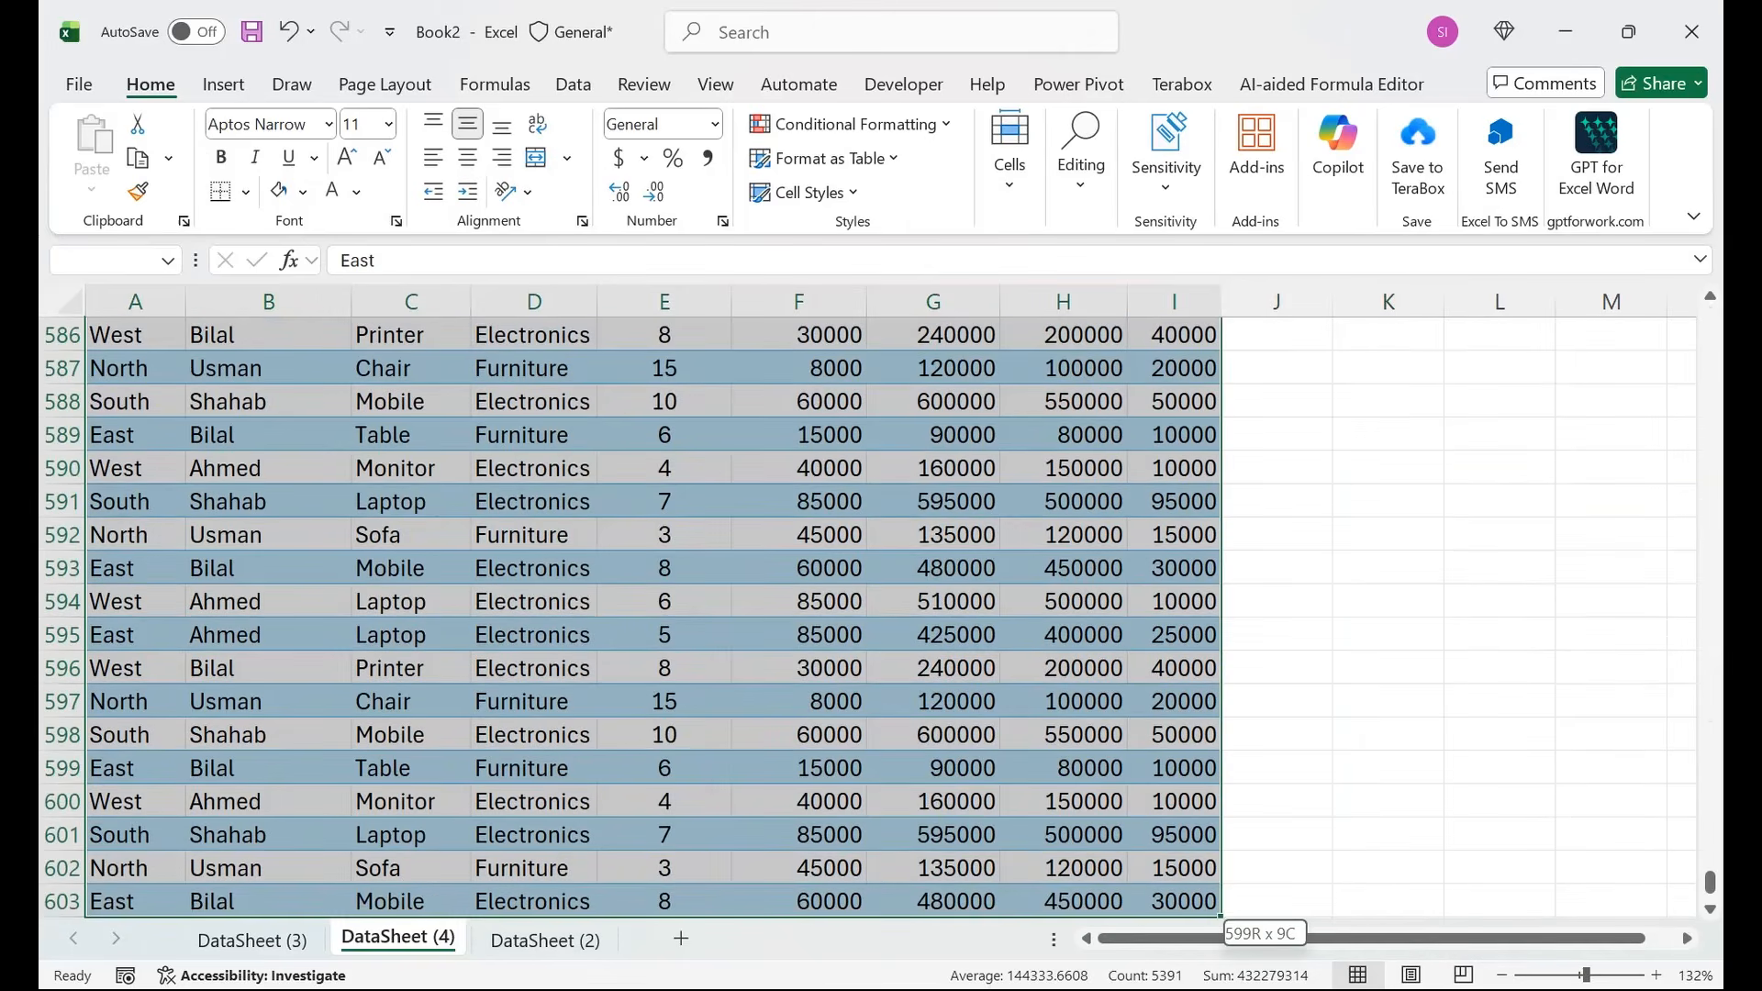
{"action": "key", "text": "Delete"}
{"action": "key", "text": "Up"}
{"action": "key", "text": "Up"}
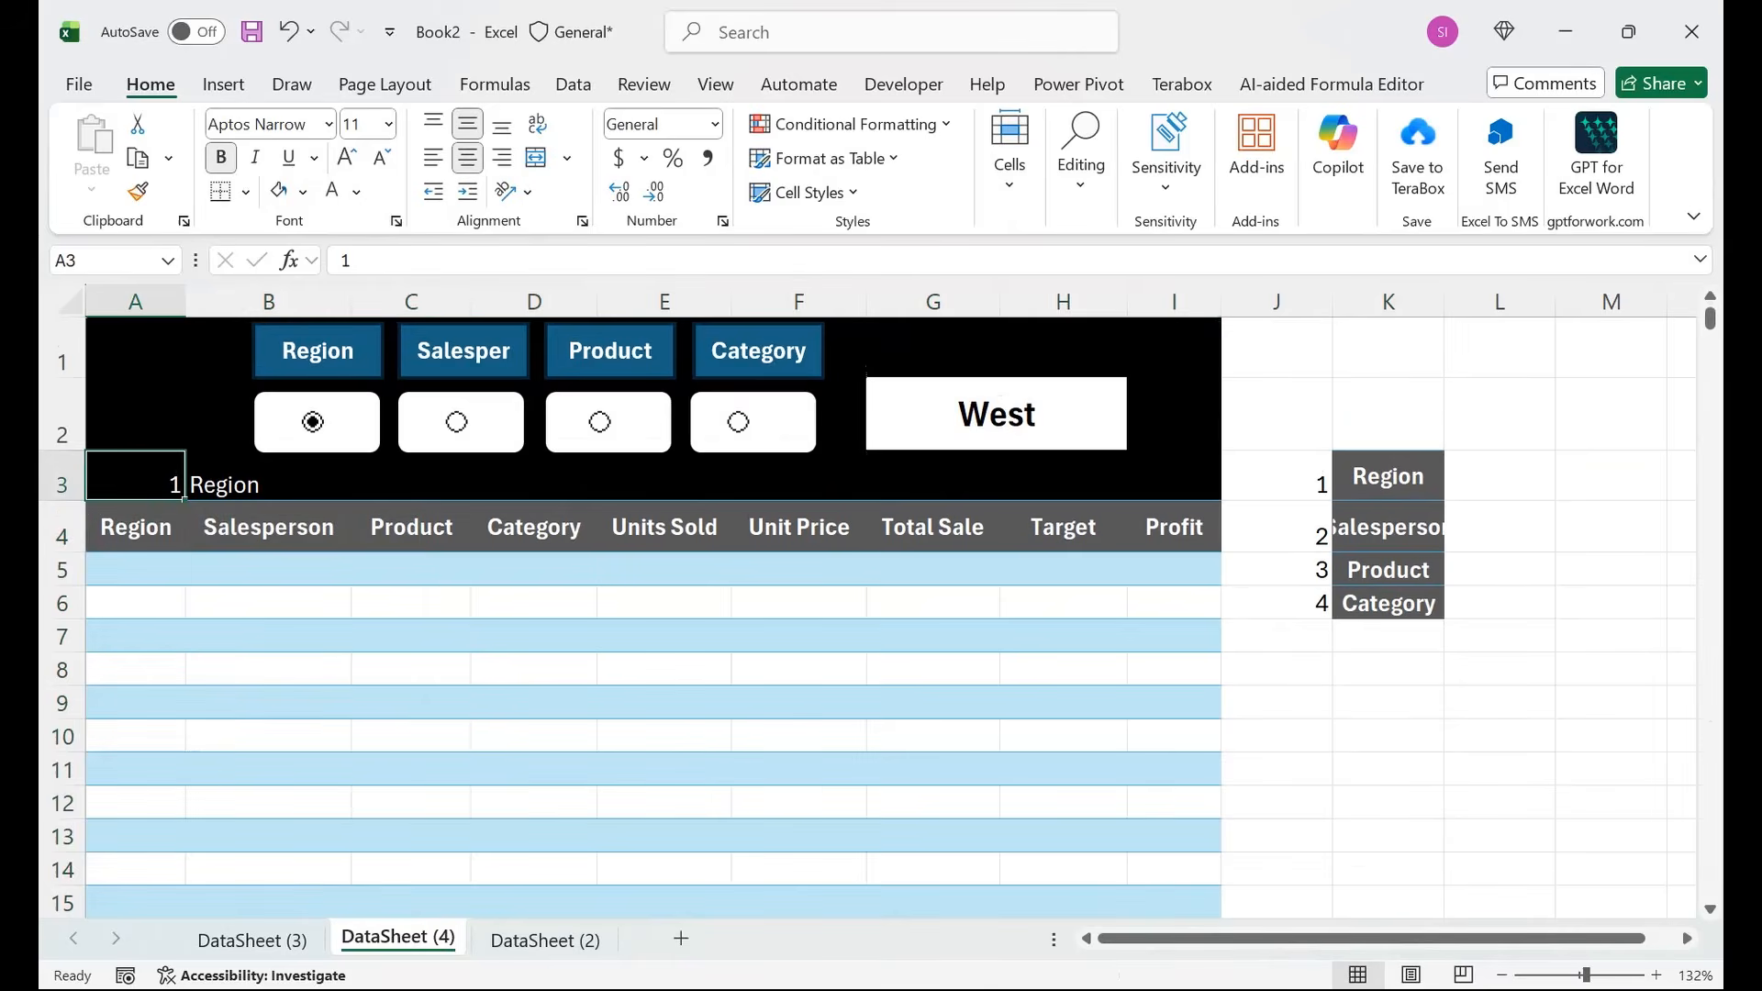
Start a FILTER formula in cell A5 with 'DataSheet (2)'!A4:I603 as the array.
{"action": "key", "text": "Down"}
{"action": "key", "text": "Down"}
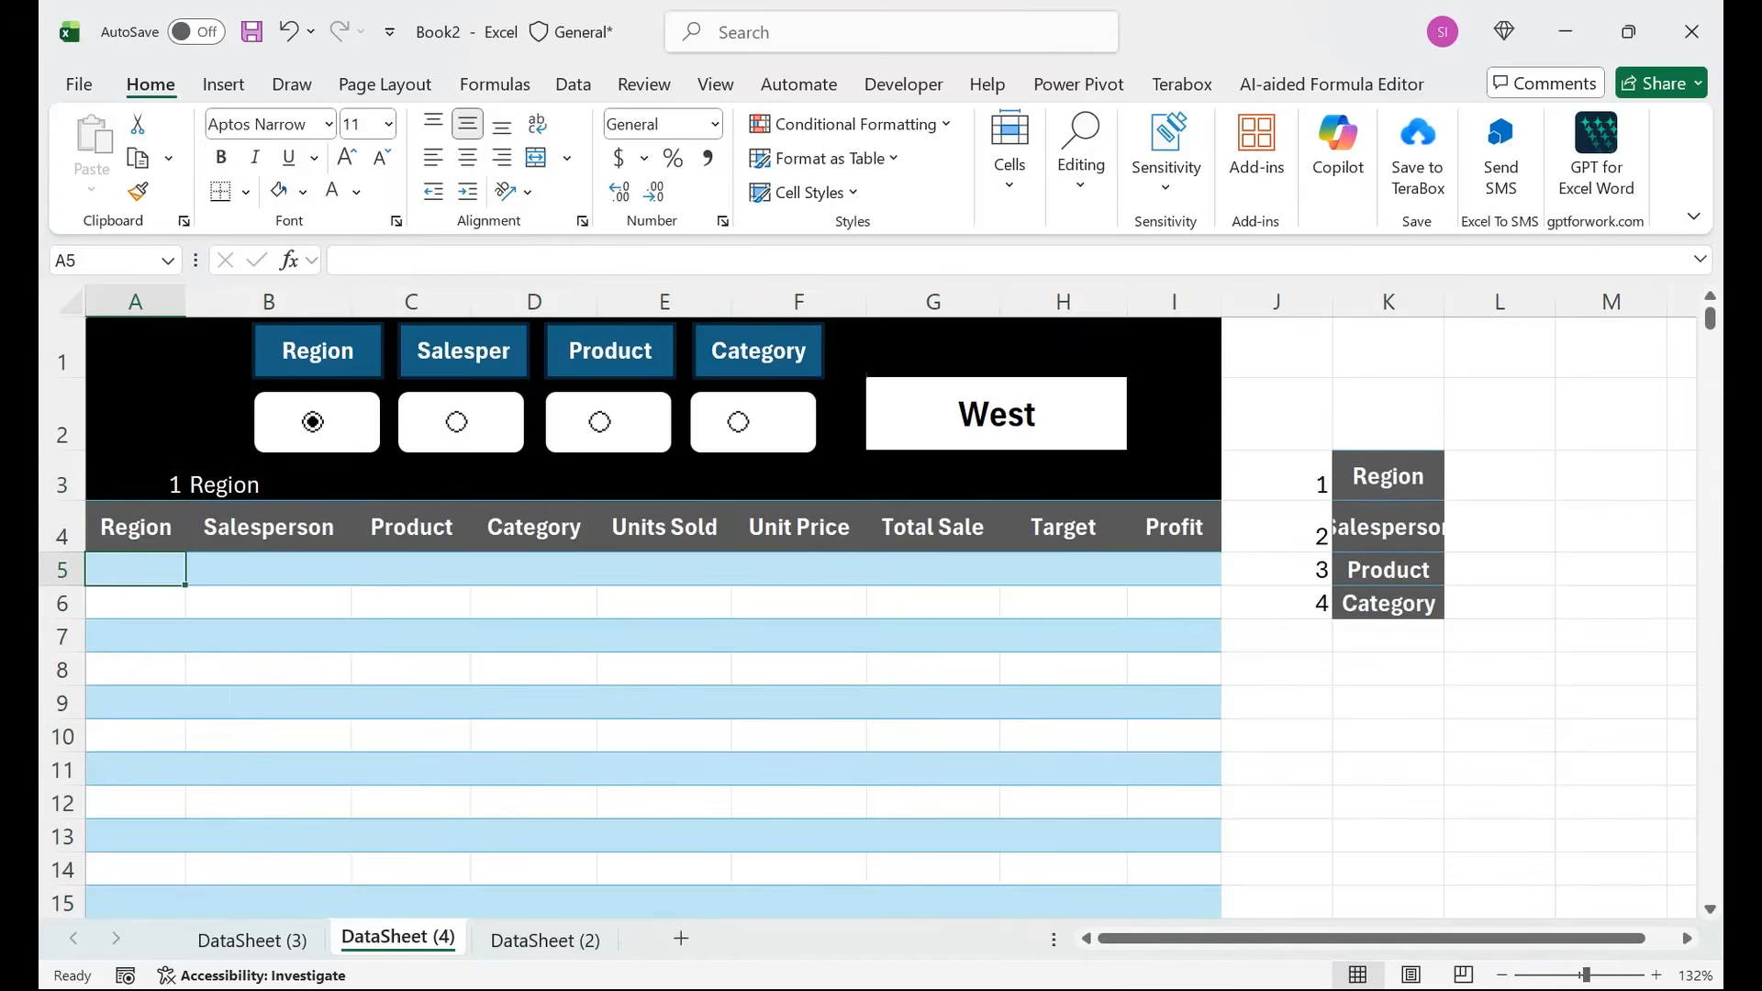
{"action": "type", "text": "=filte"}
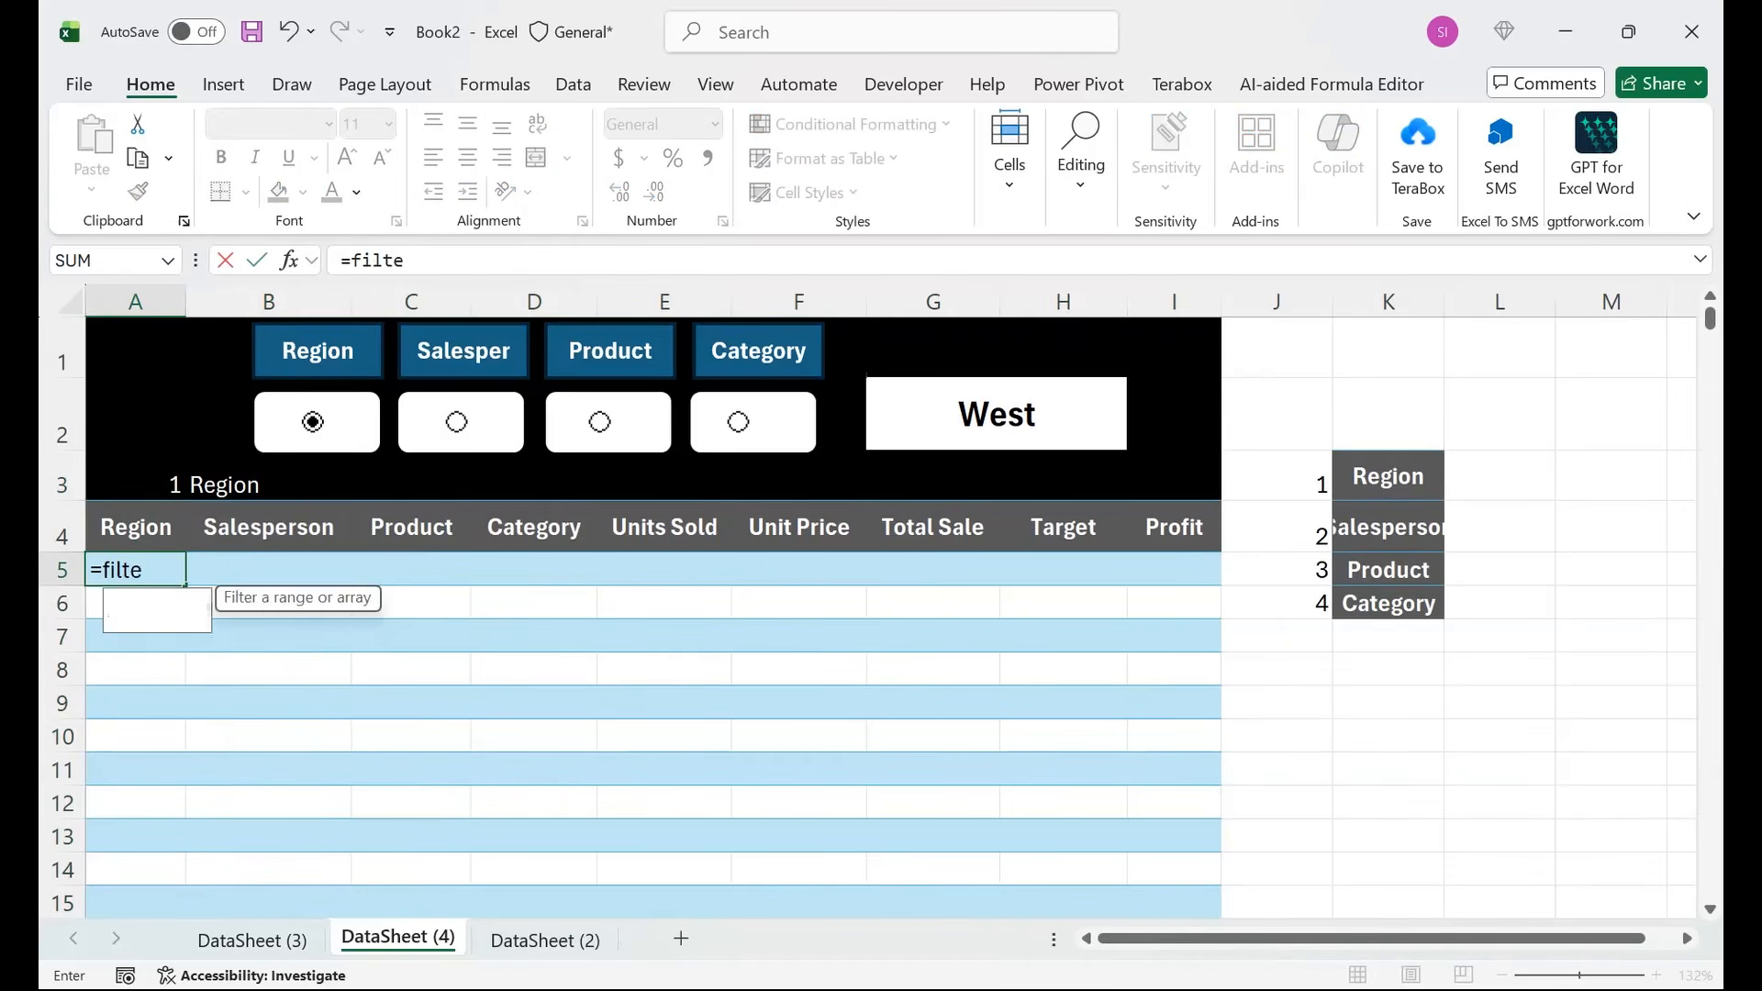
{"action": "key", "text": "Tab"}
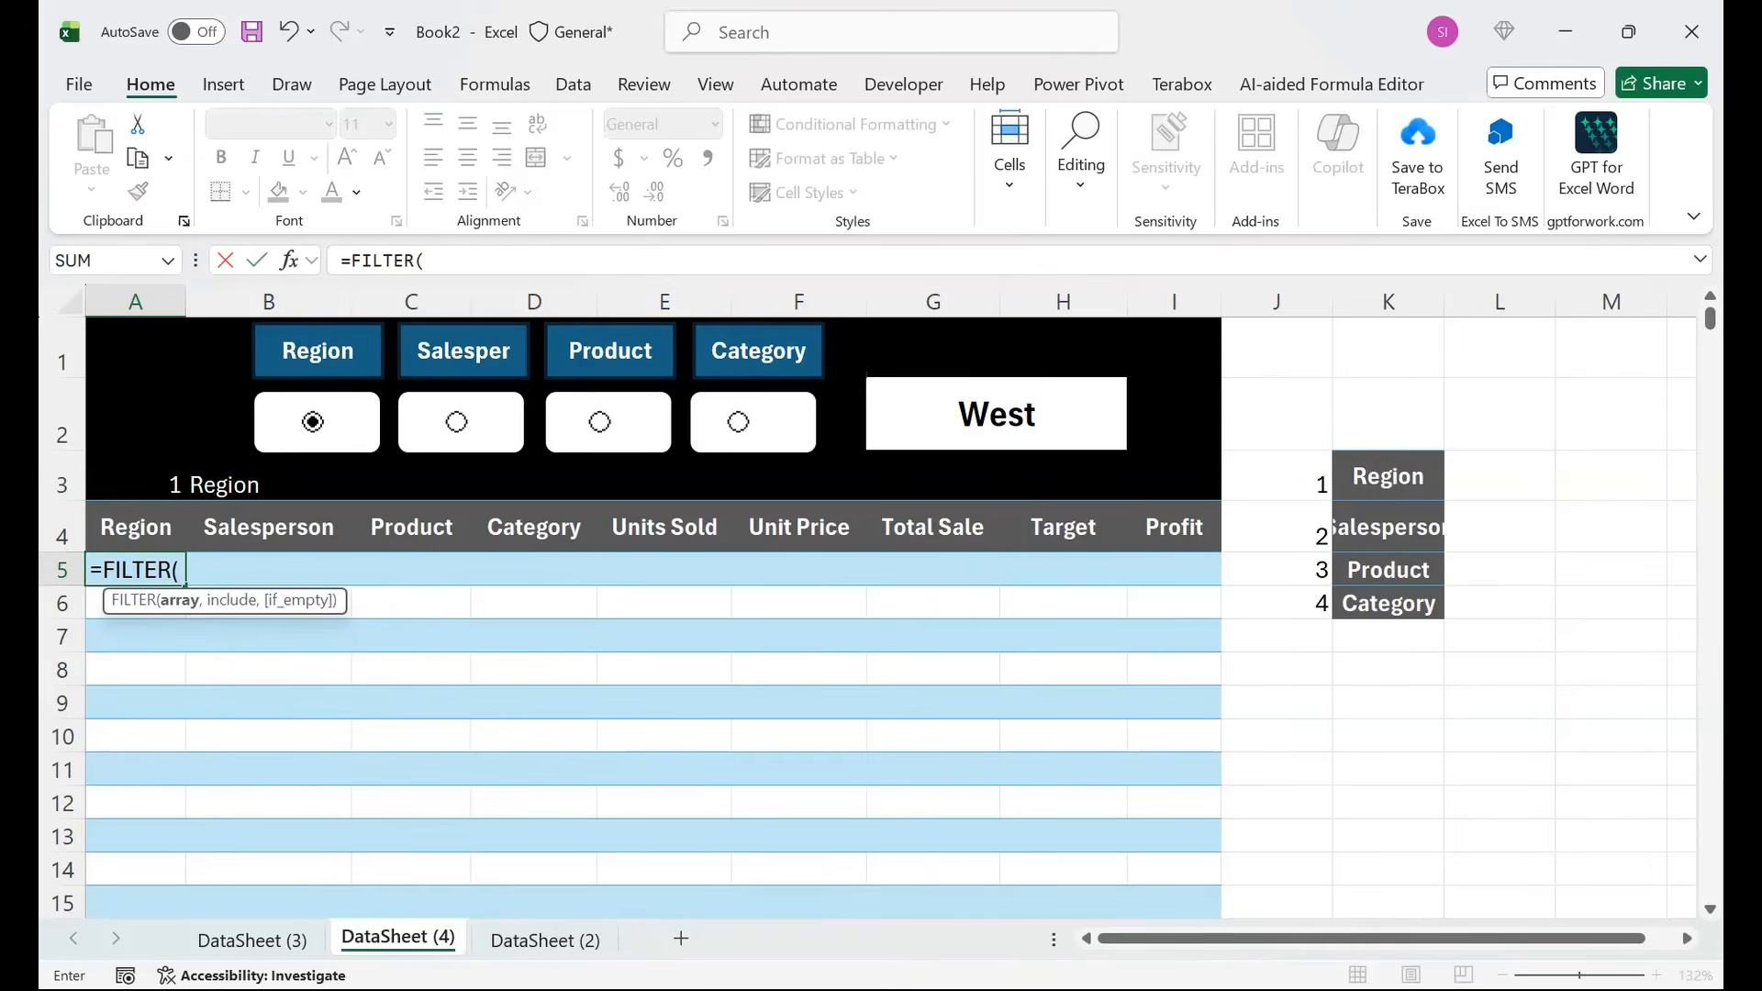
{"action": "left_click", "coordinate": [545, 938]}
{"action": "left_click", "coordinate": [136, 445]}
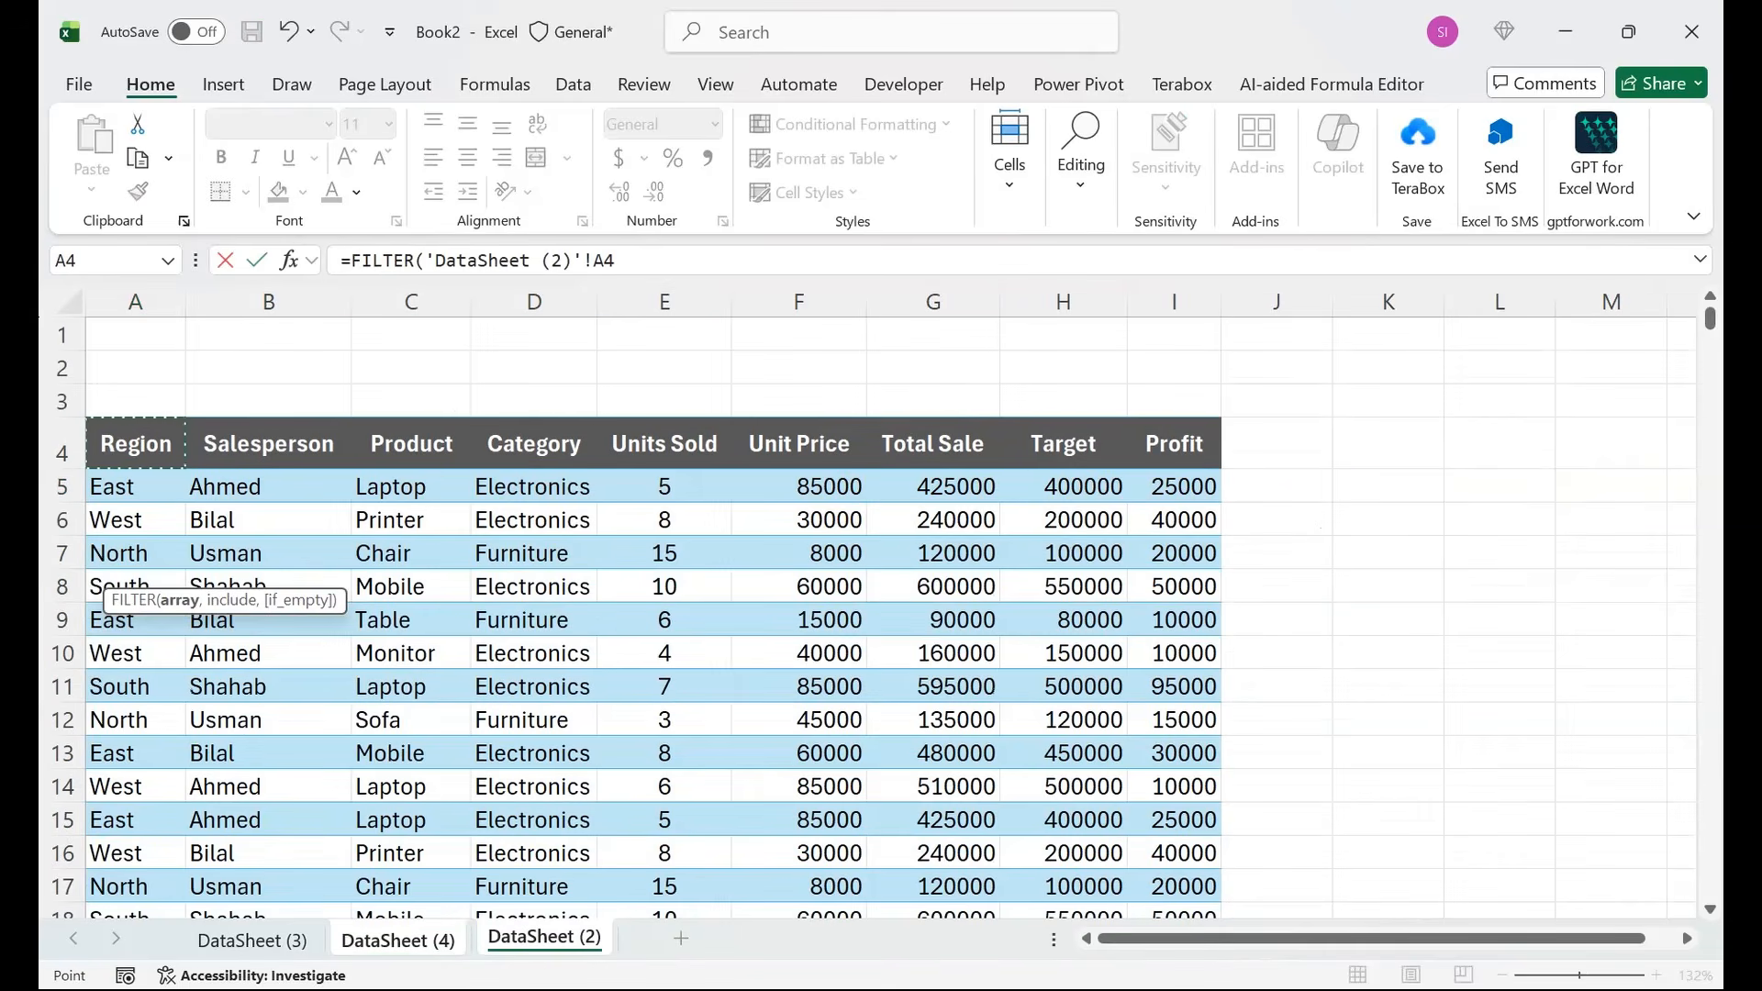
{"action": "key", "text": "ctrl+shift+Right"}
{"action": "key", "text": "ctrl+shift+Down"}
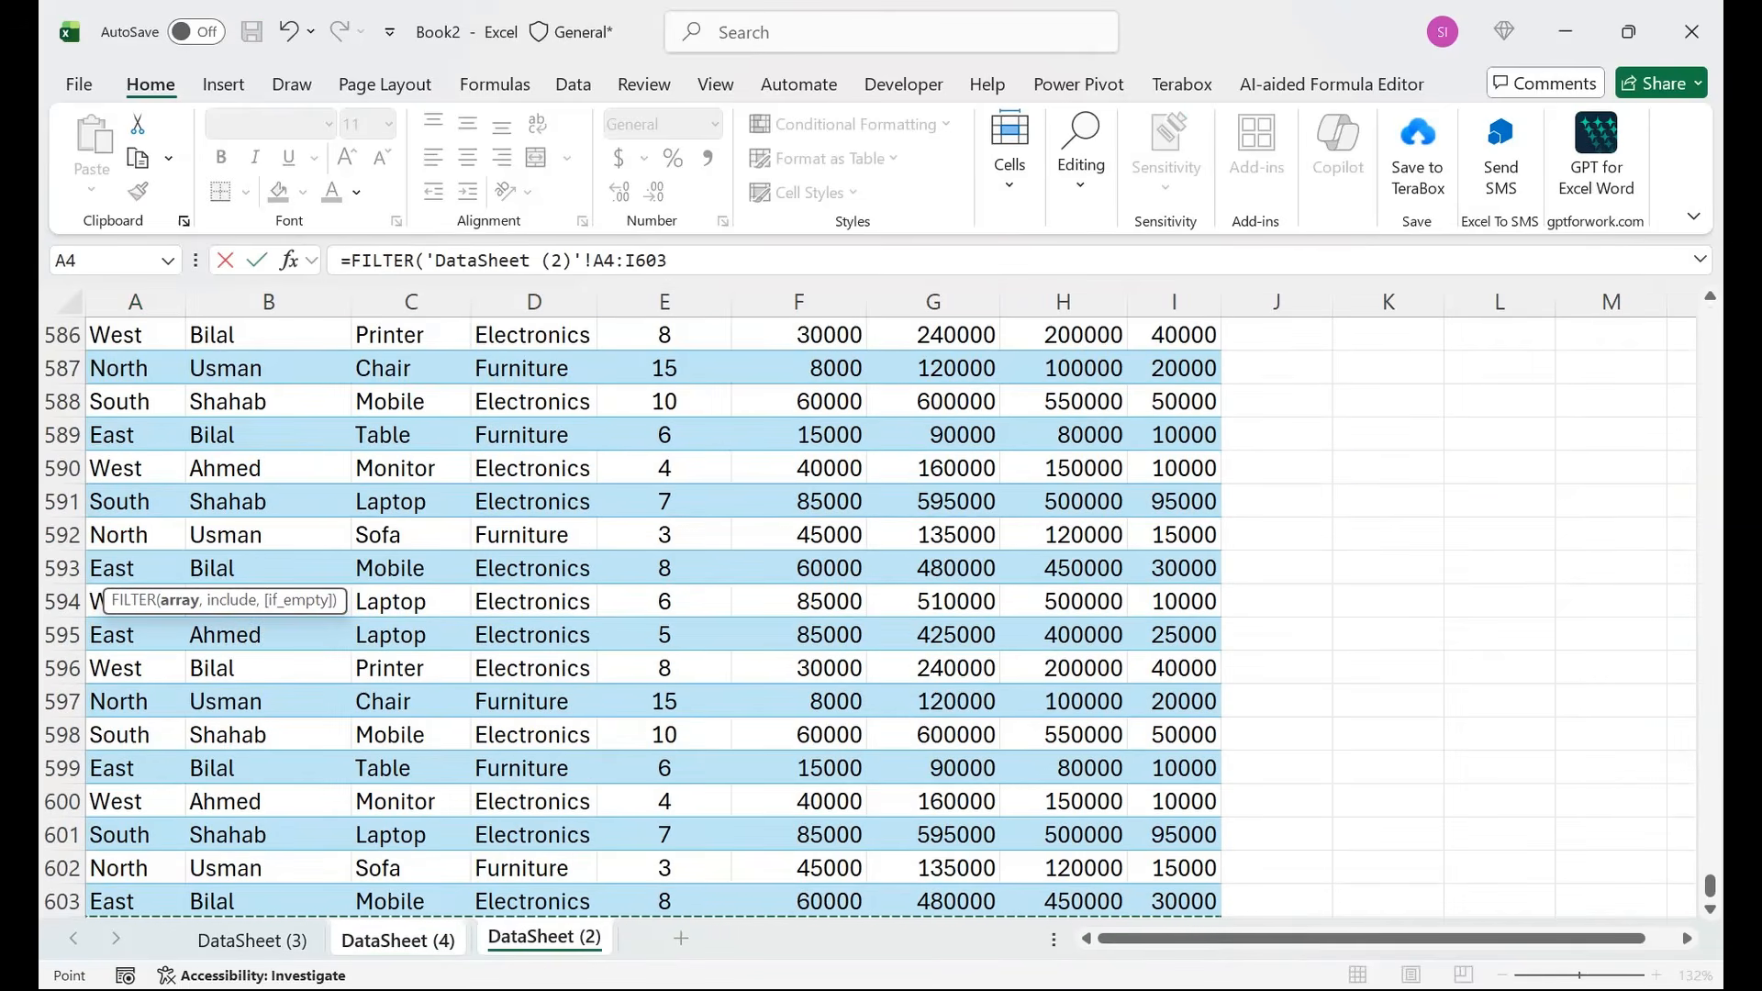
Nest INDEX as FILTER's include argument, using 'DataSheet (2)'!A4:I603 as its array and leaving the row number empty.
{"action": "type", "text": ",ind"}
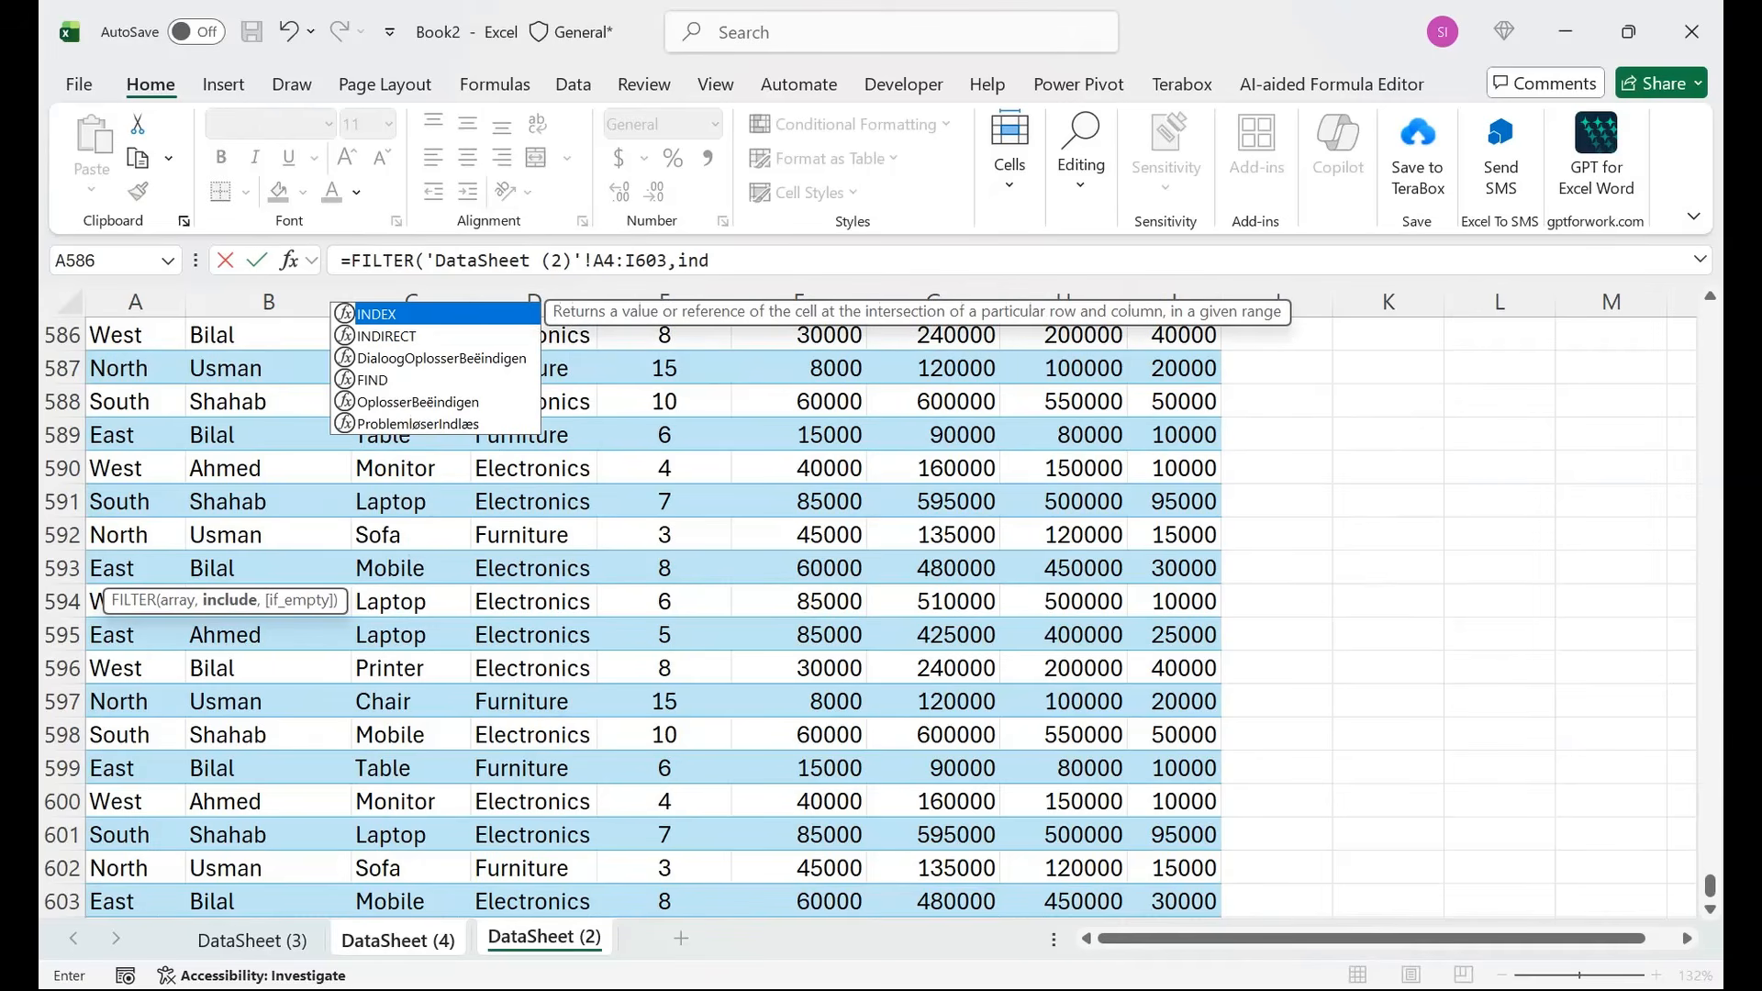
{"action": "key", "text": "Tab"}
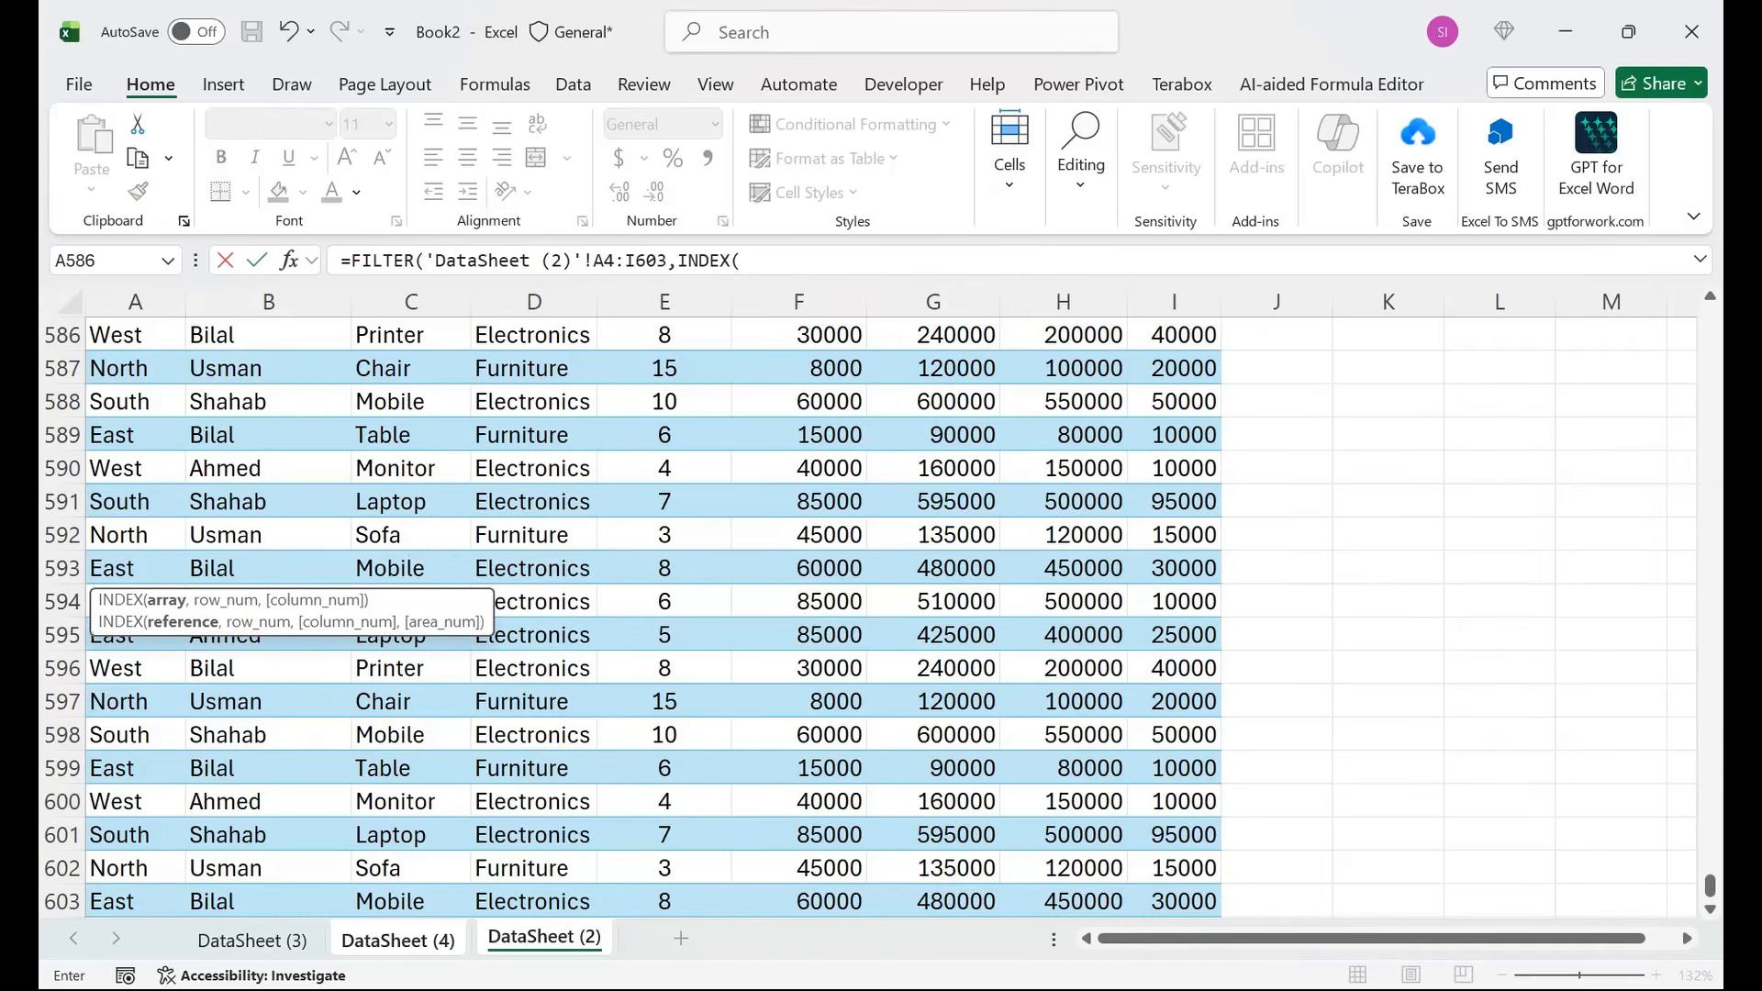
{"action": "left_click", "coordinate": [799, 702]}
{"action": "key", "text": "ctrl+Up"}
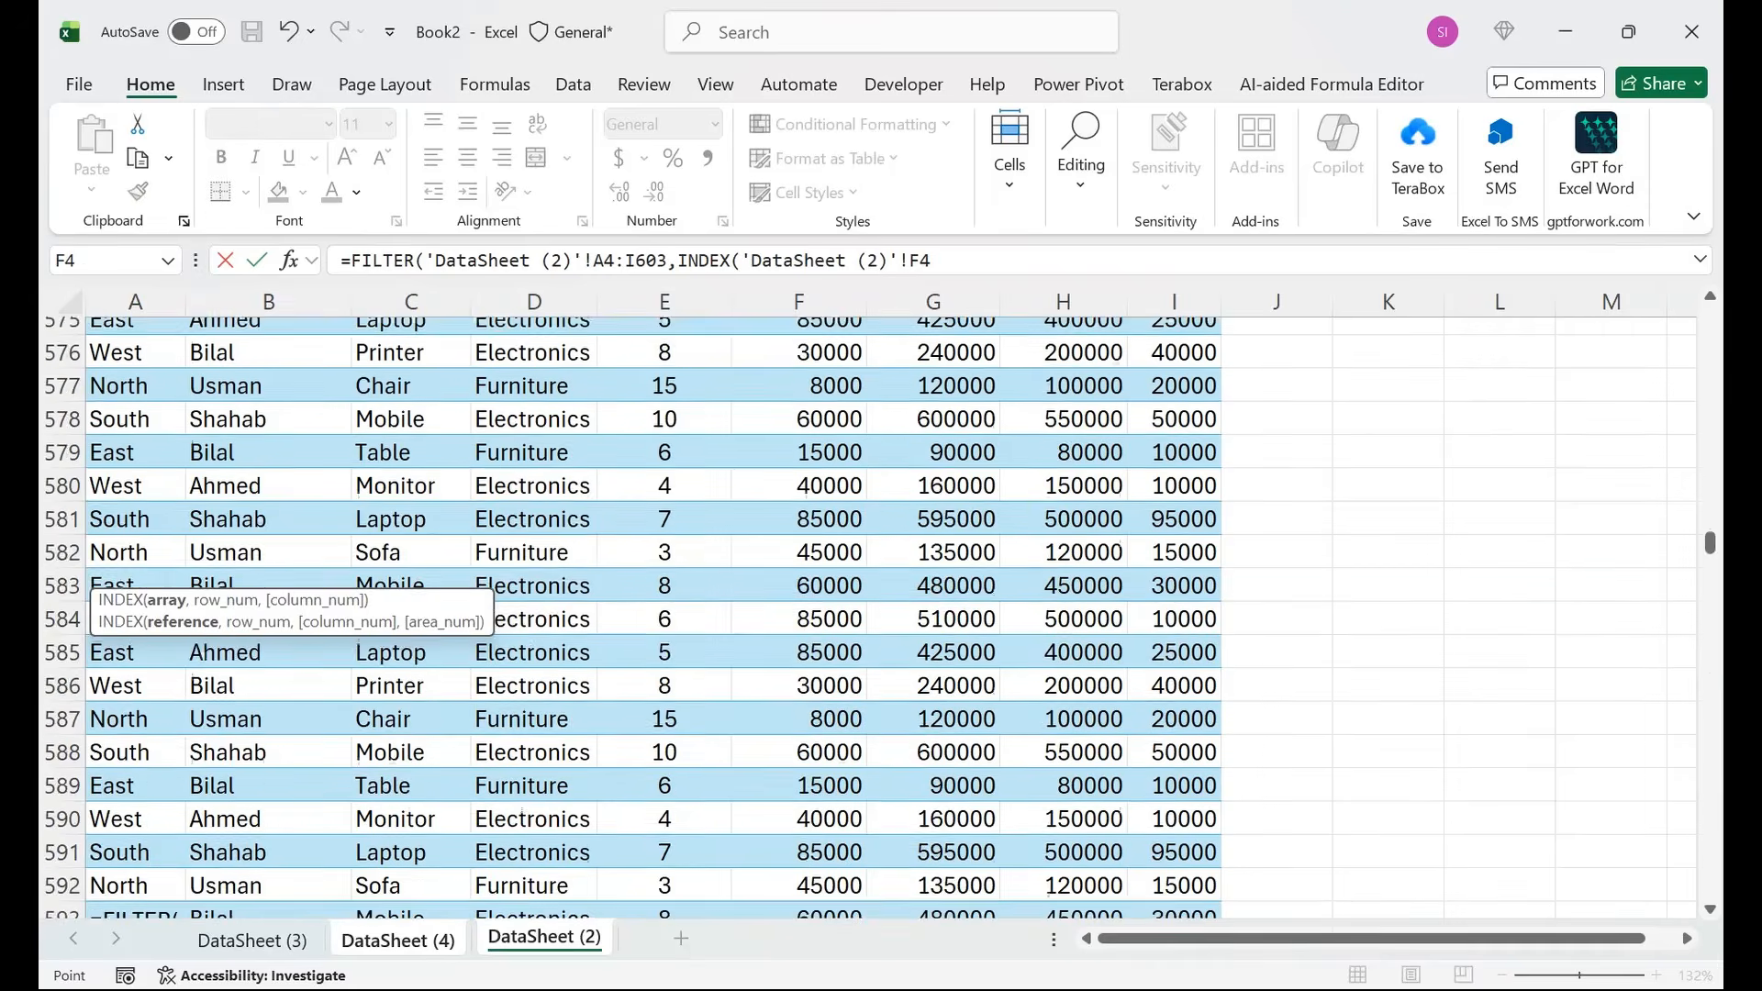
{"action": "key", "text": "ctrl+Up"}
{"action": "key", "text": "Left"}
{"action": "key", "text": "Left"}
{"action": "key", "text": "Left"}
{"action": "key", "text": "Left"}
{"action": "key", "text": "Left"}
{"action": "key", "text": "Down"}
{"action": "key", "text": "Down"}
{"action": "key", "text": "Down"}
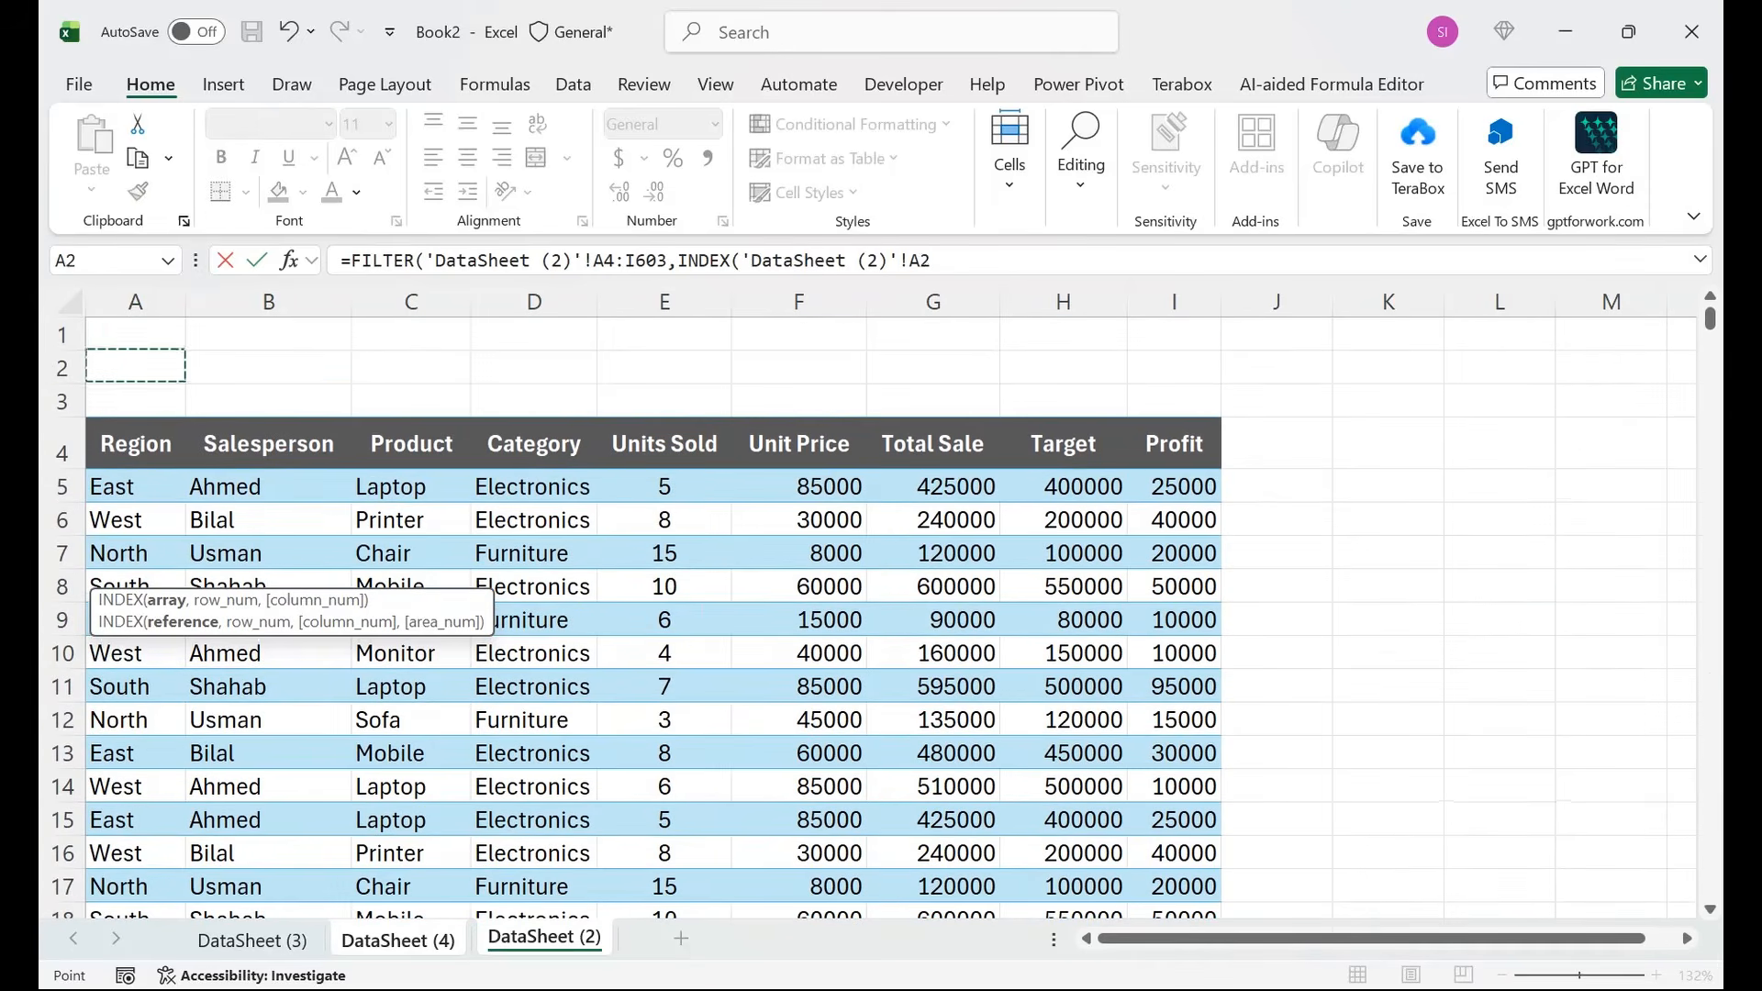
{"action": "key", "text": "ctrl+shift+Right"}
{"action": "key", "text": "ctrl+shift+Down"}
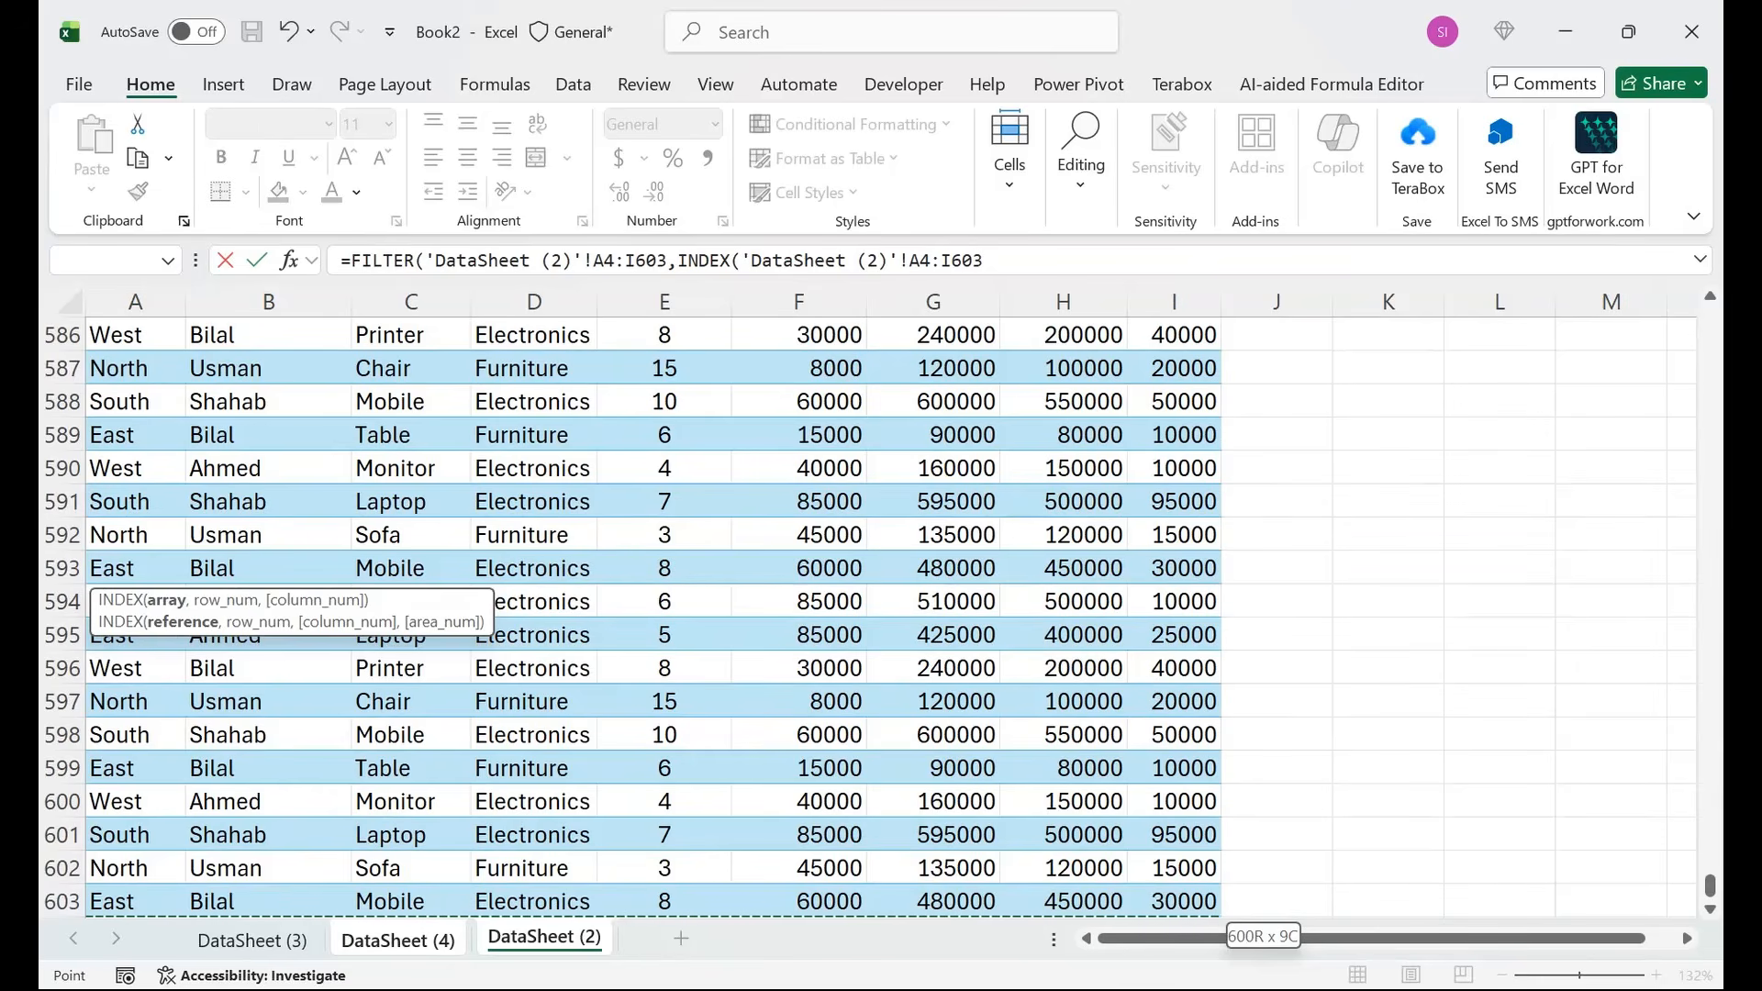
{"action": "type", "text": ","}
{"action": "left_click_drag", "start_coordinate": [404, 602], "coordinate": [844, 315]}
{"action": "type", "text": ",,"}
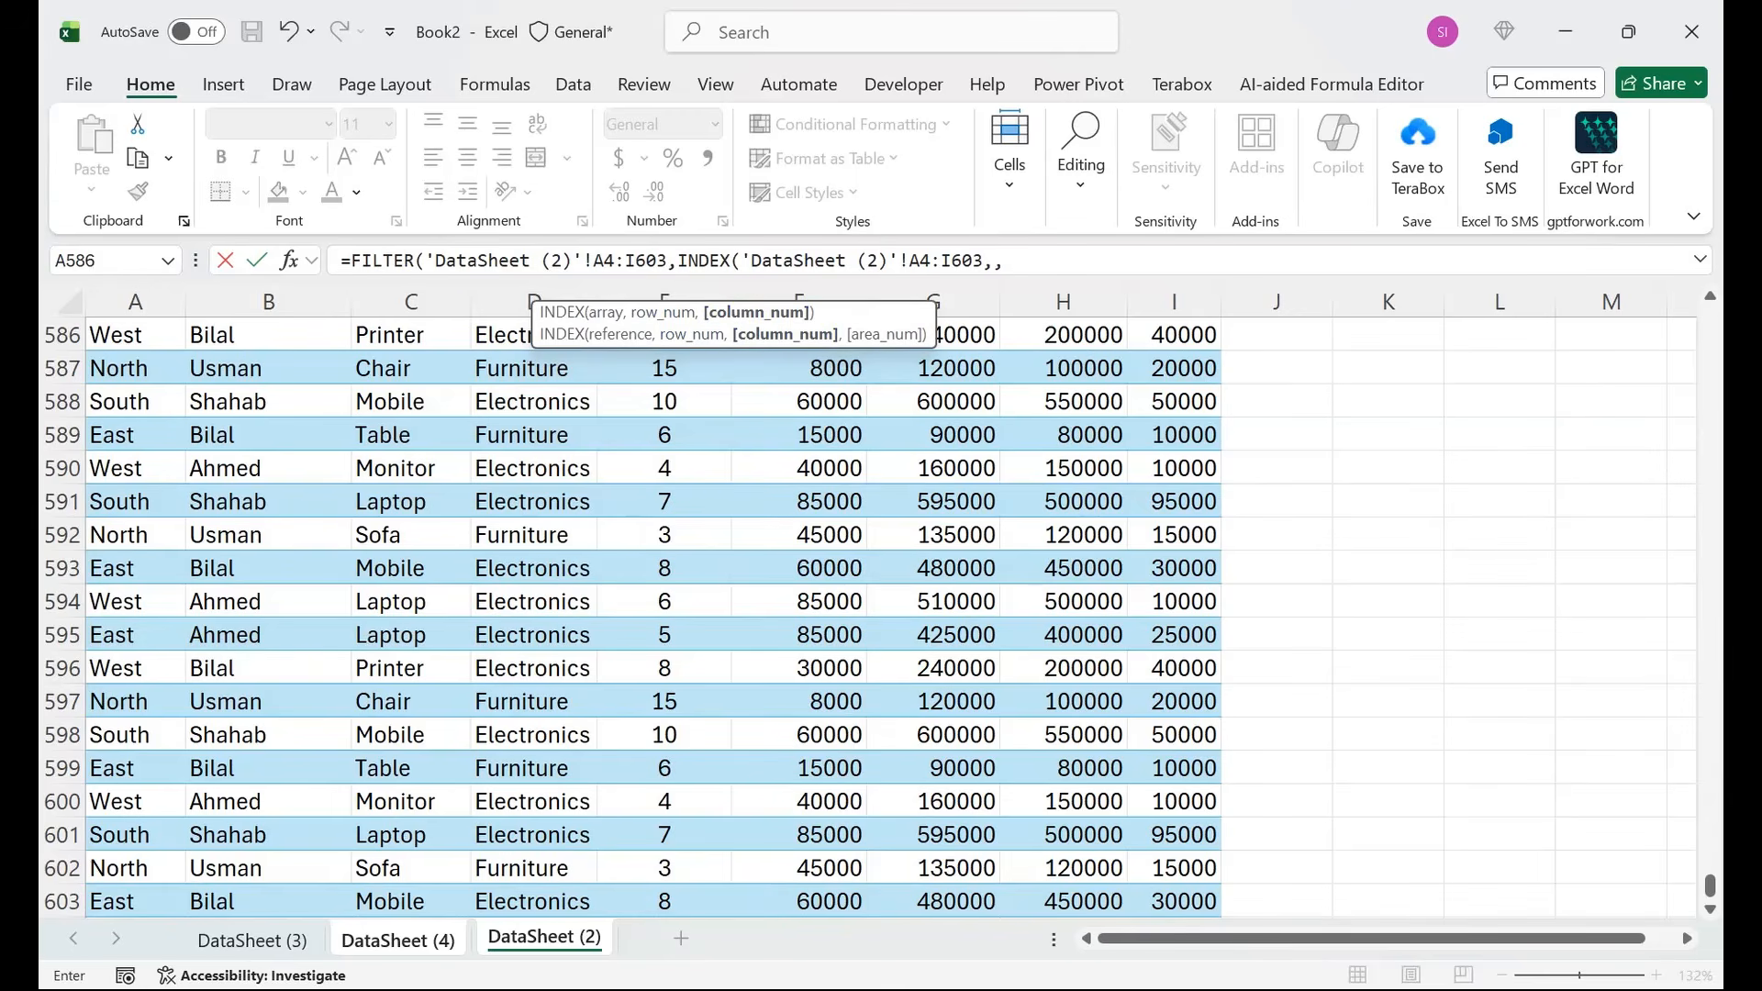
Nest MATCH as the INDEX column number, with cell B3 on DataSheet (4) as the lookup value.
{"action": "type", "text": "matc"}
{"action": "key", "text": "Tab"}
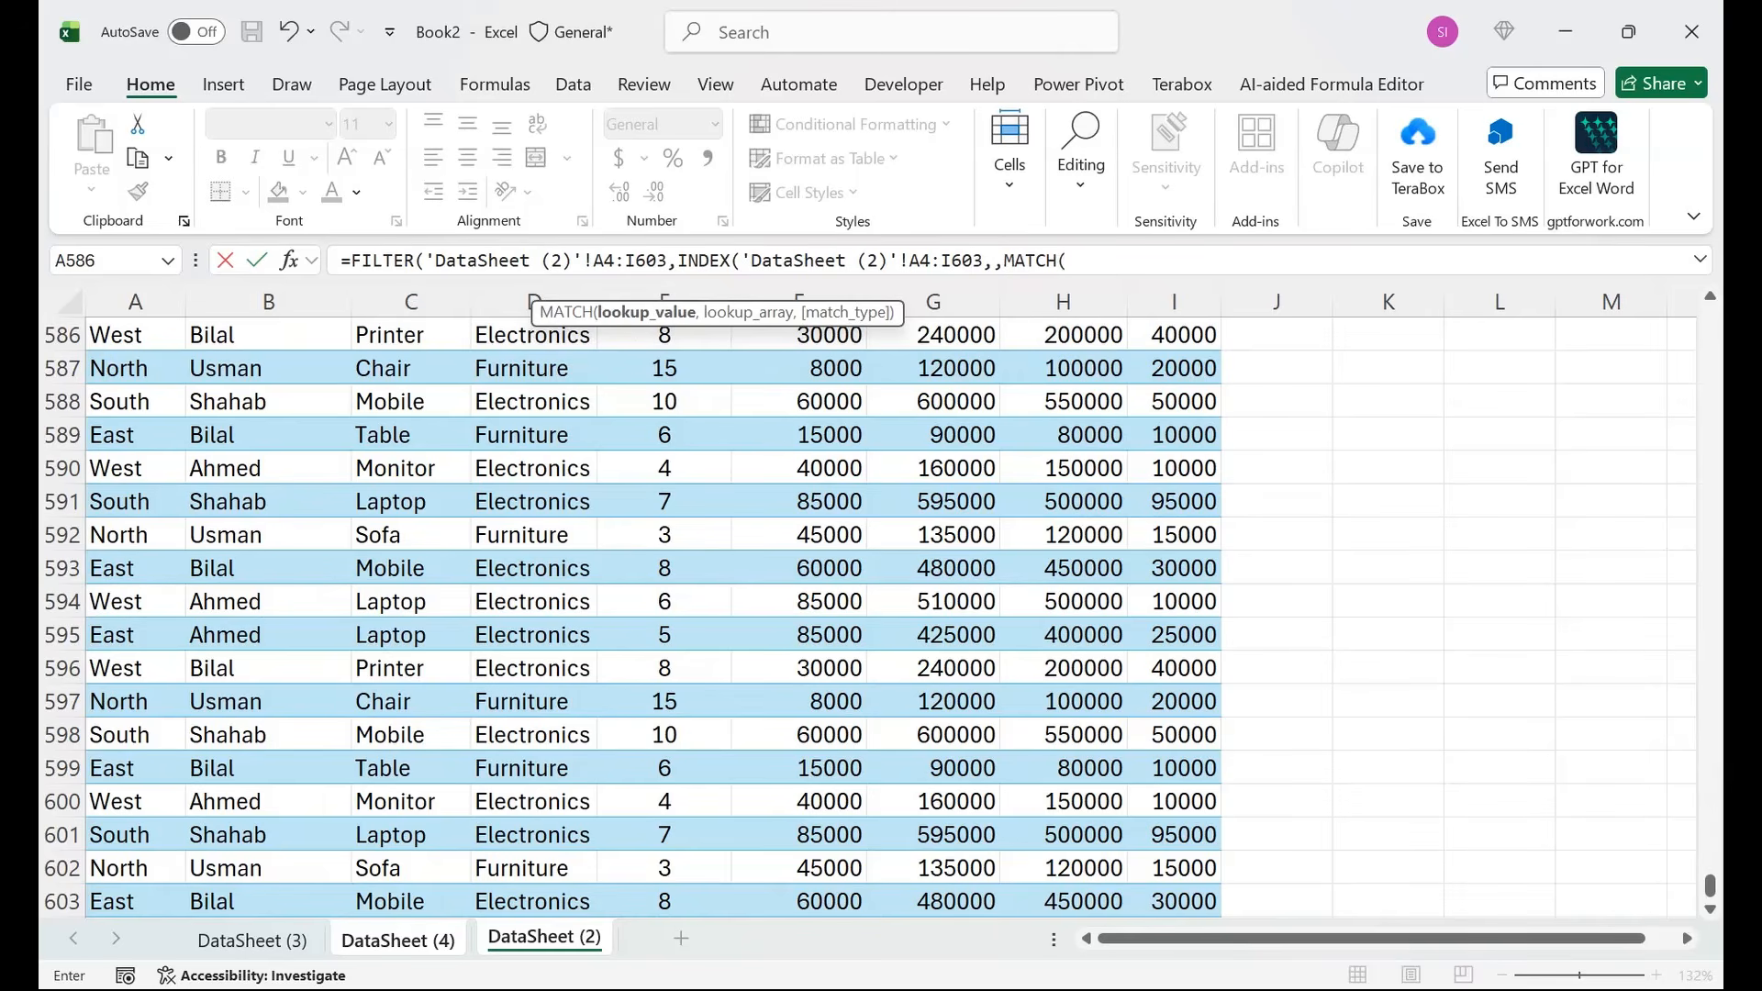
{"action": "key", "text": "ctrl+Page_Up"}
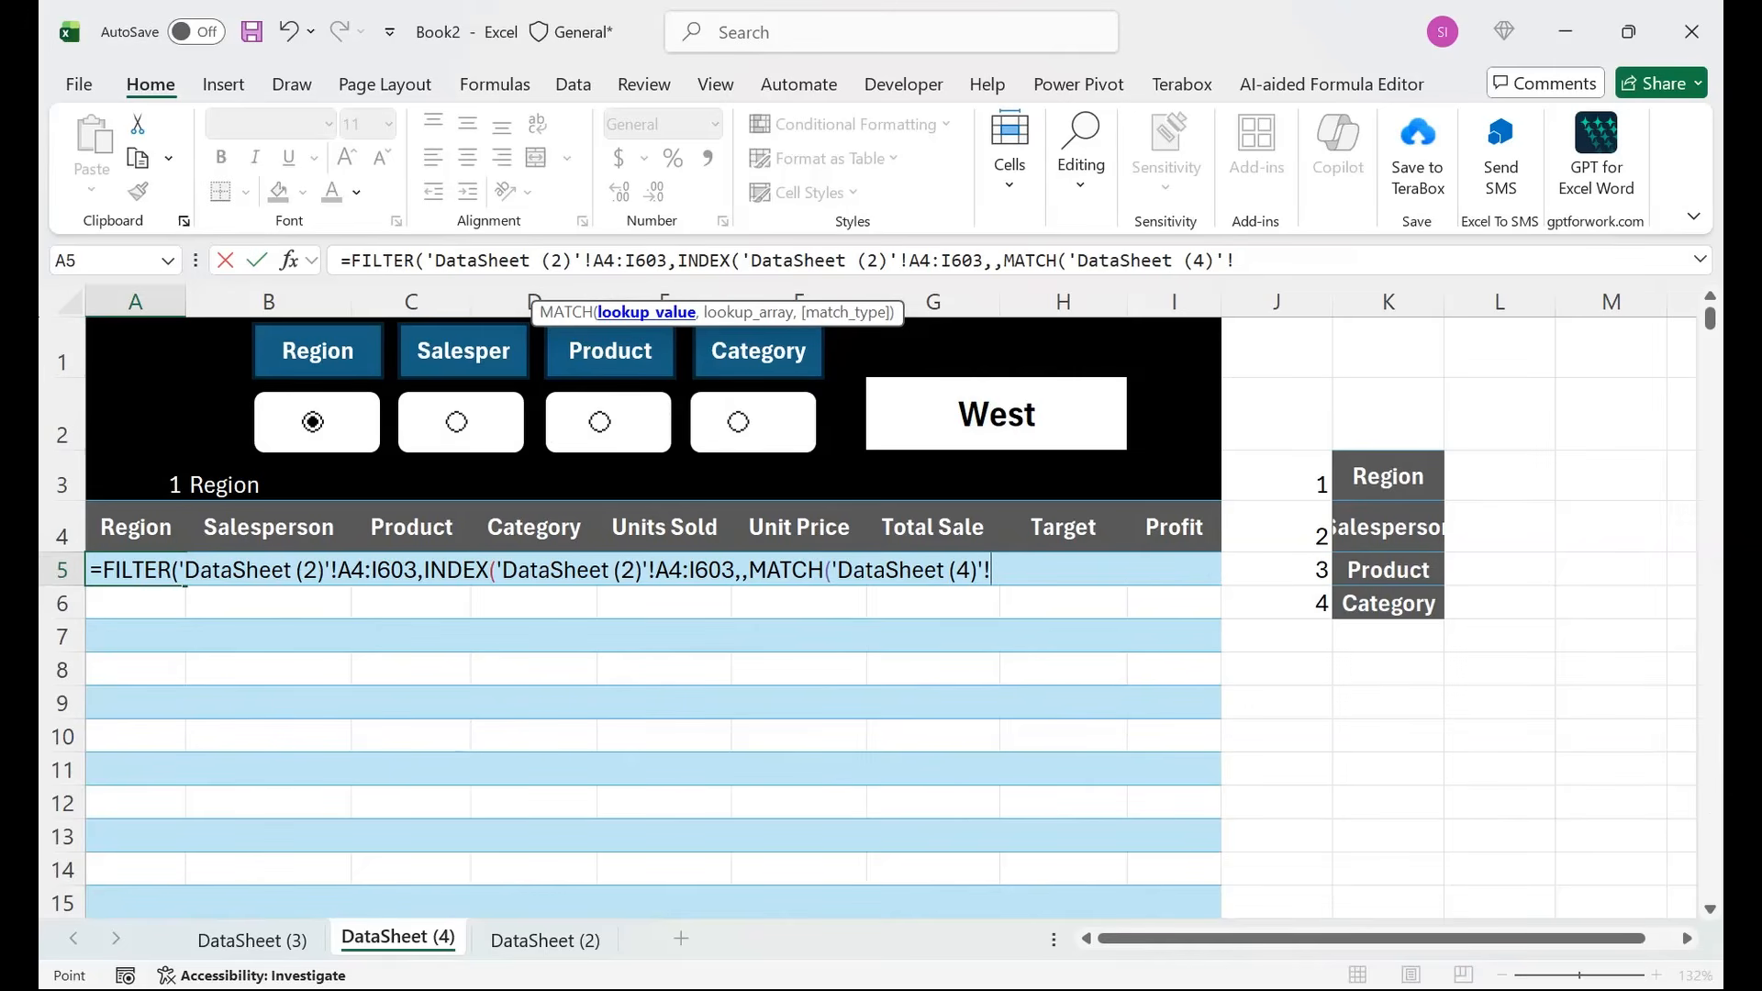
{"action": "left_click", "coordinate": [268, 475]}
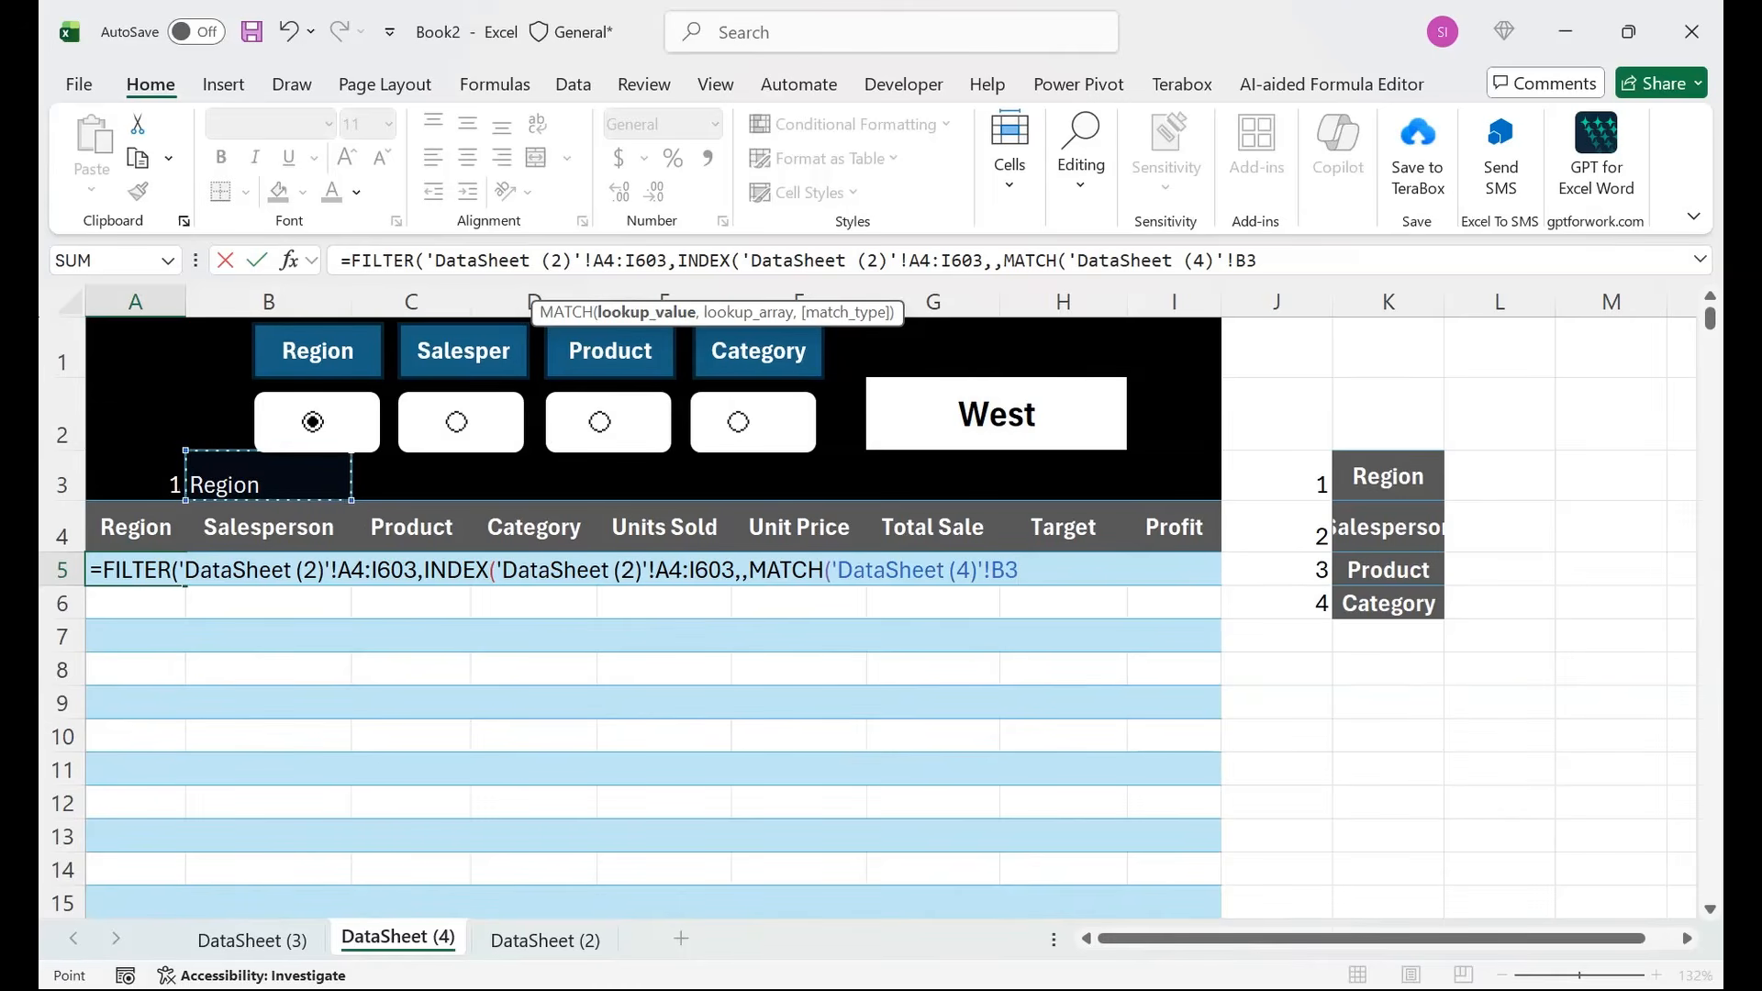
{"action": "type", "text": ","}
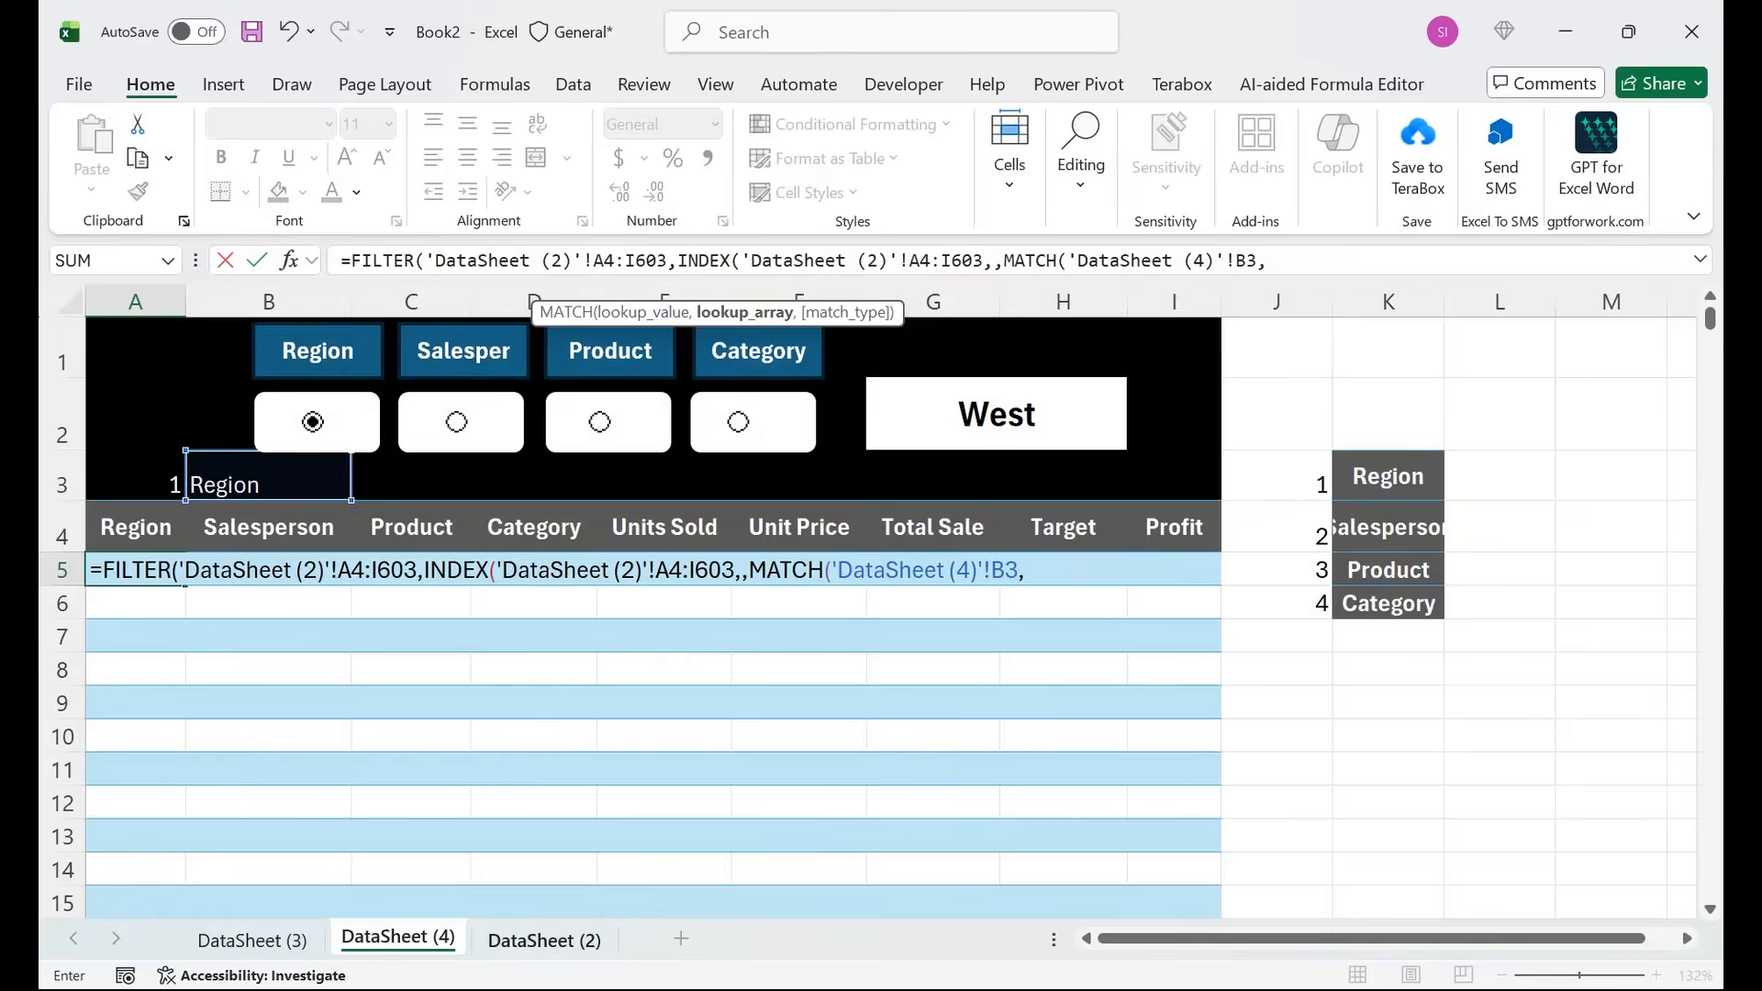
Complete MATCH with the header row 'DataSheet (2)'!A4:I4 as the lookup array and exact match (0).
{"action": "left_click", "coordinate": [545, 938]}
{"action": "left_click", "coordinate": [268, 435]}
{"action": "key", "text": "ctrl+Up"}
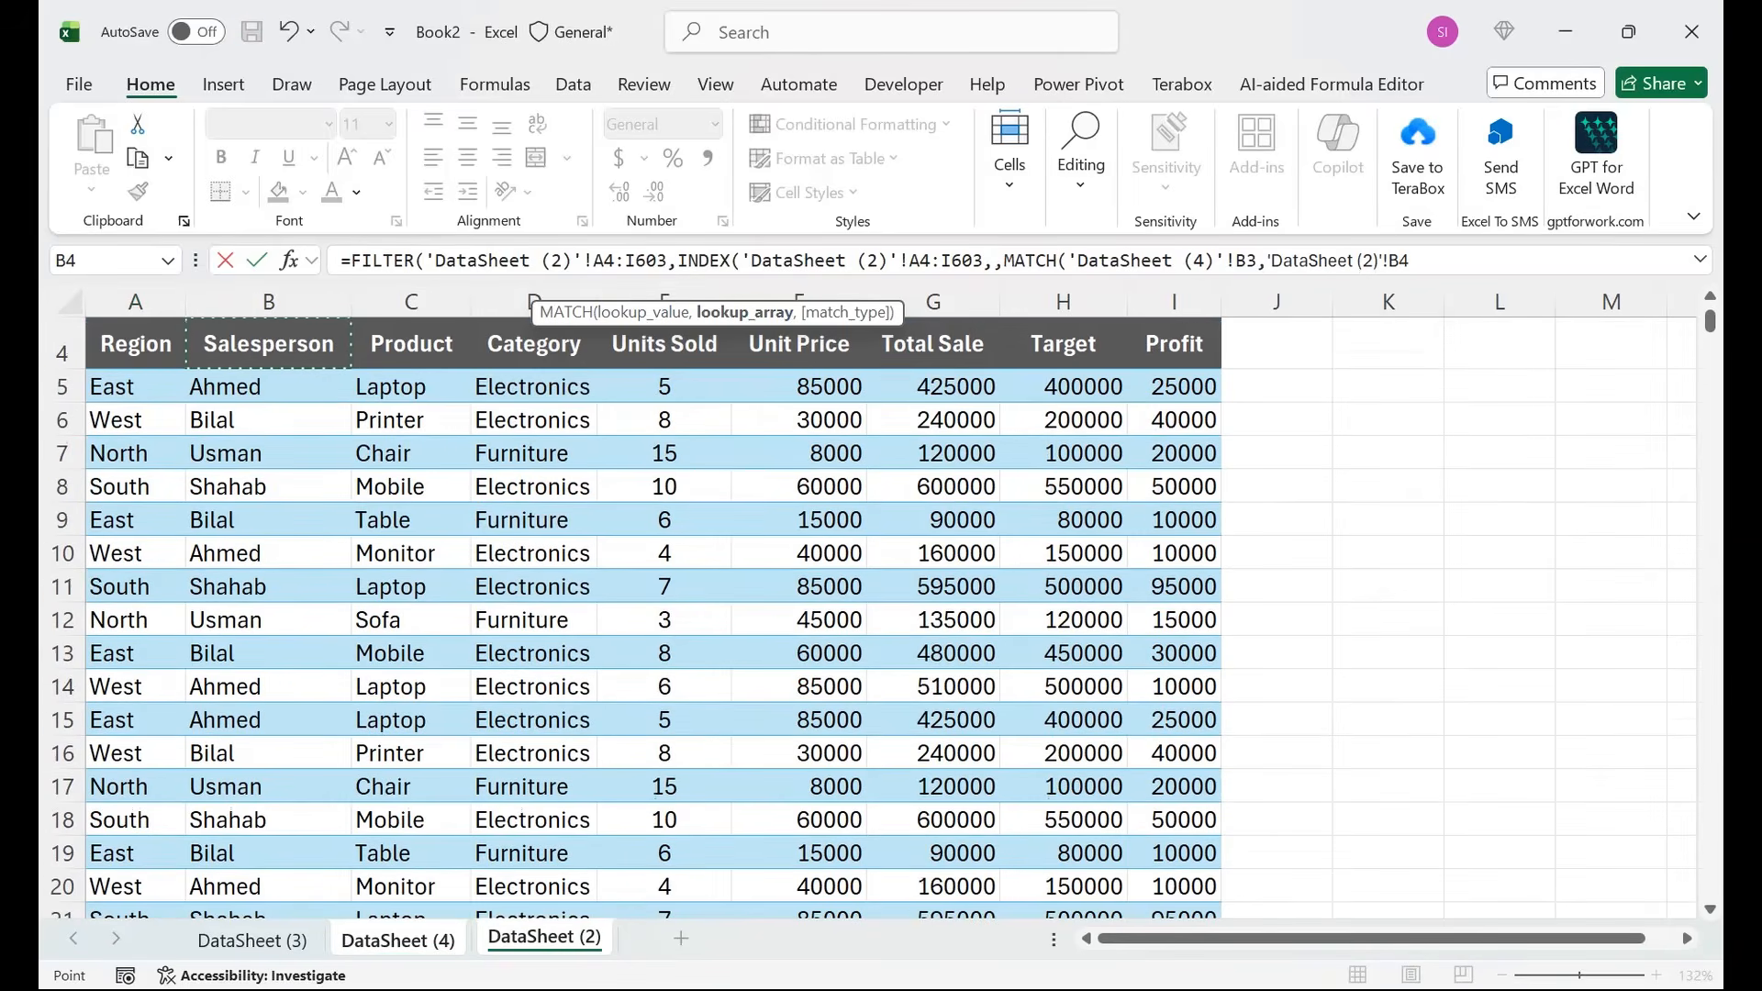
{"action": "key", "text": "ctrl+Up"}
{"action": "key", "text": "Down"}
{"action": "key", "text": "Down"}
{"action": "key", "text": "Down"}
{"action": "key", "text": "Left"}
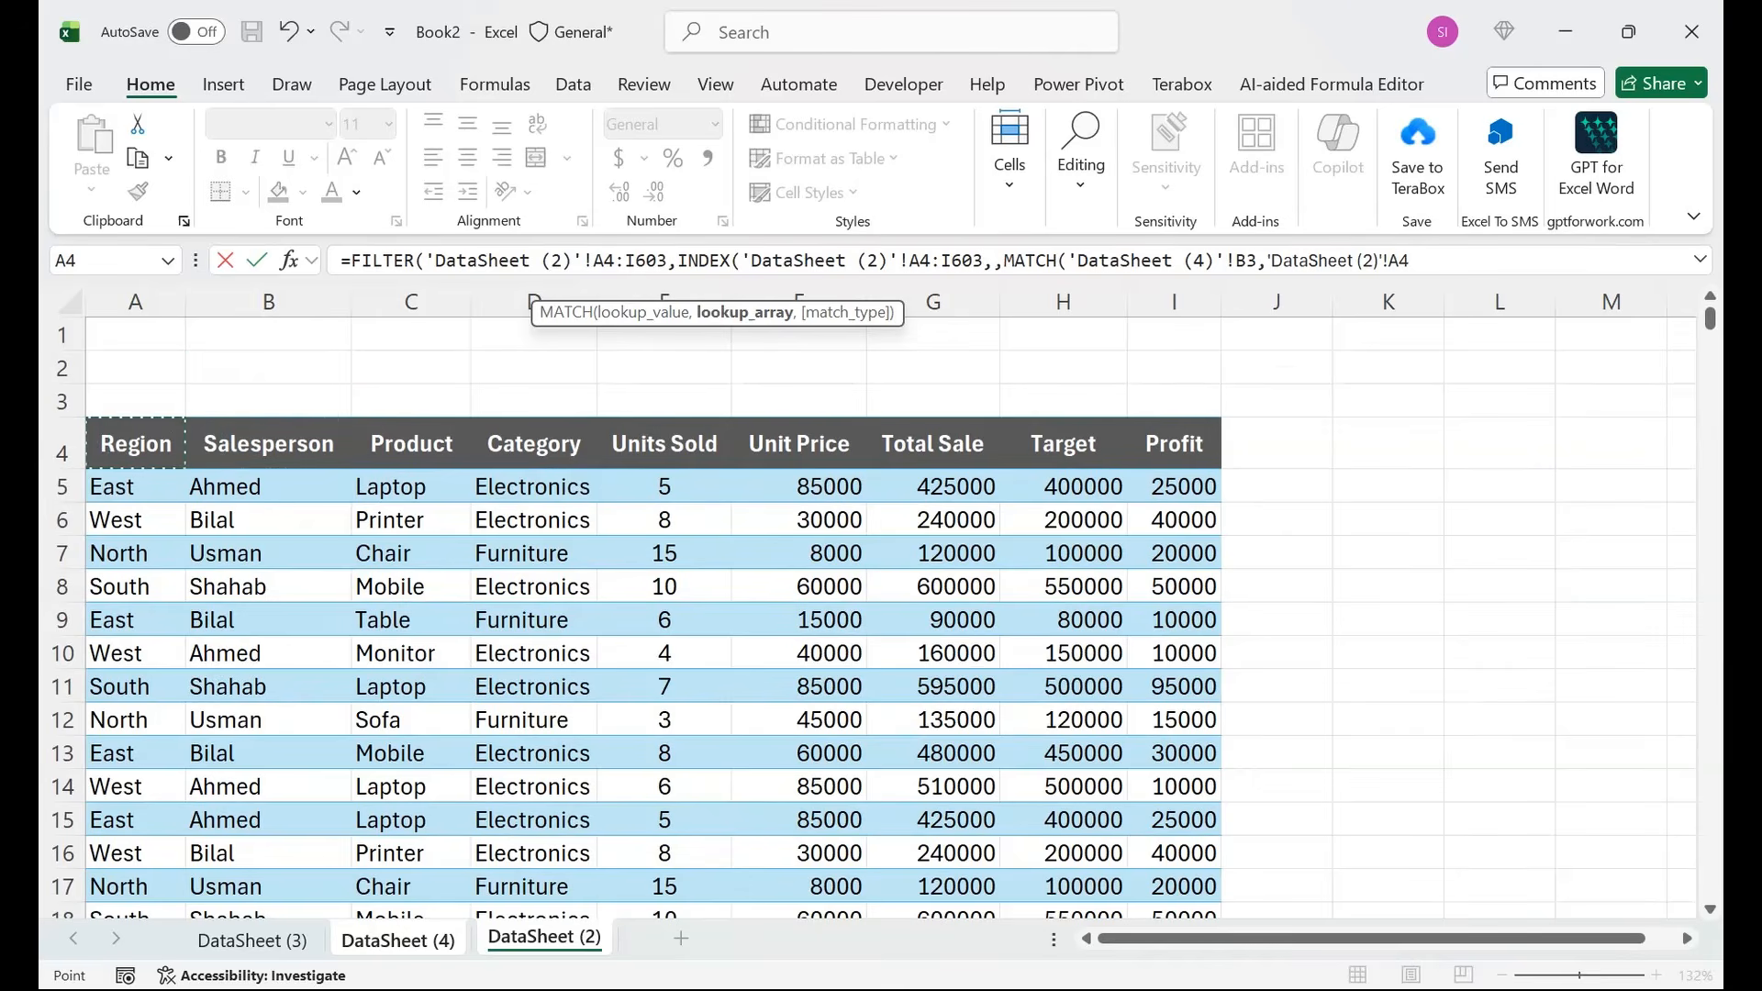
{"action": "key", "text": "ctrl+shift+Right"}
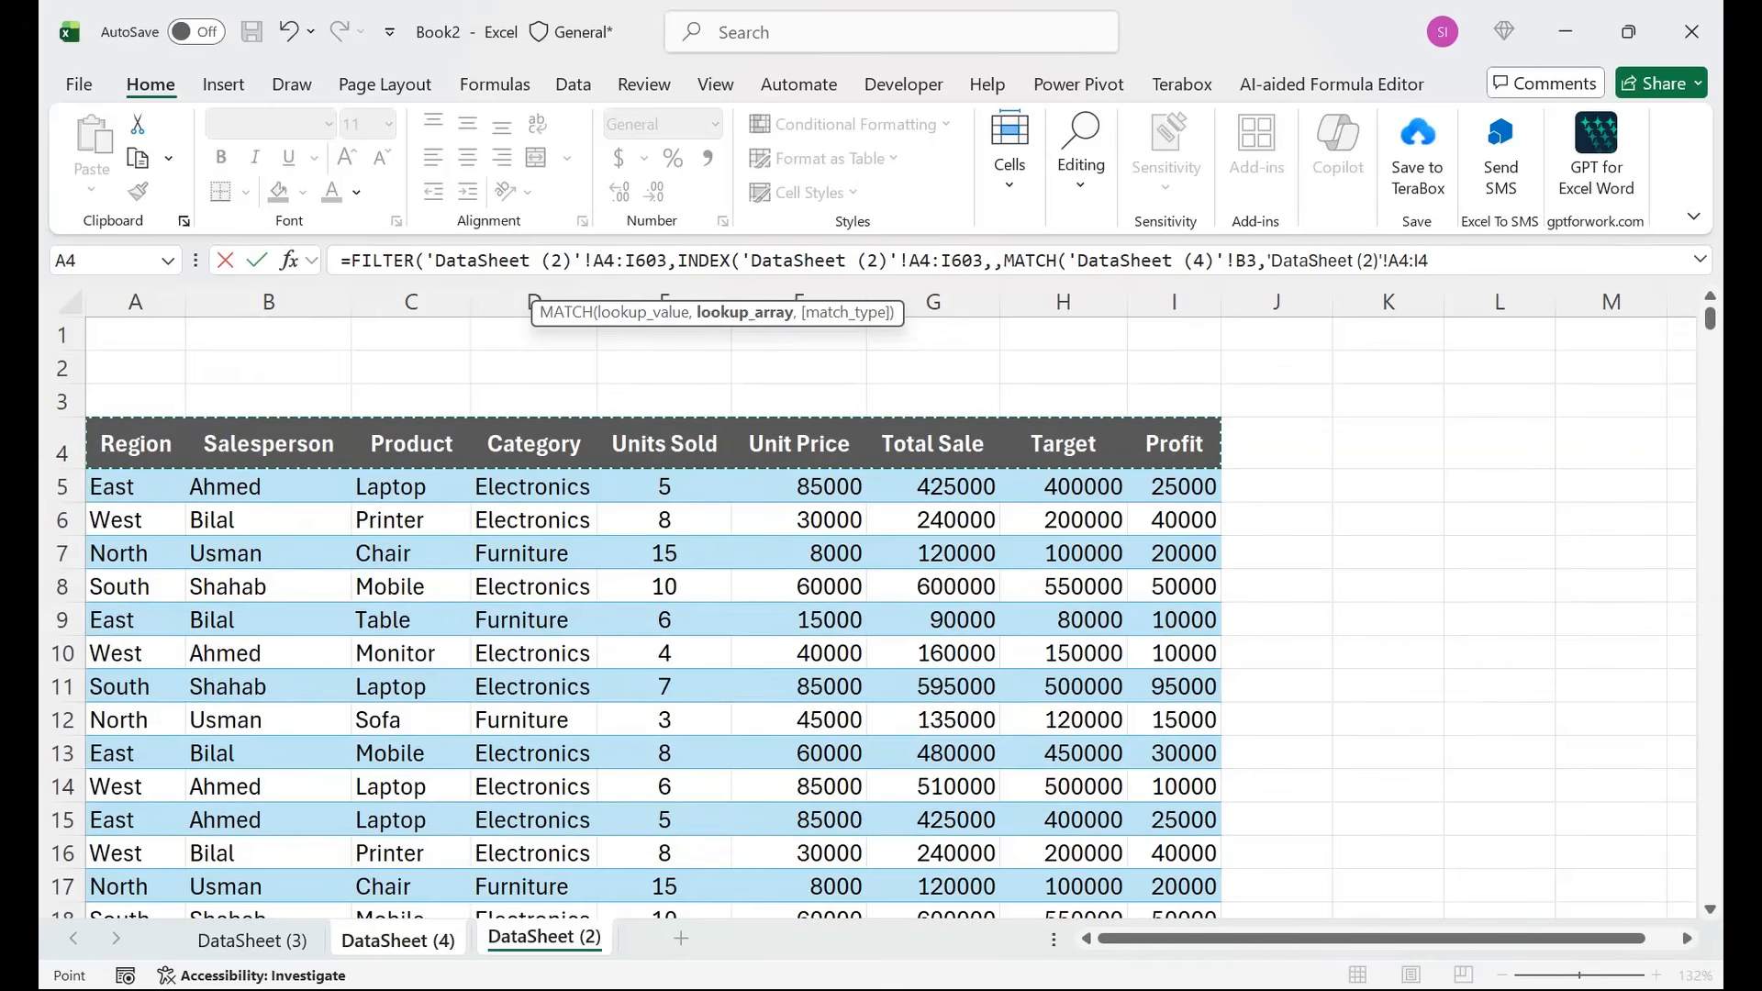
{"action": "type", "text": ","}
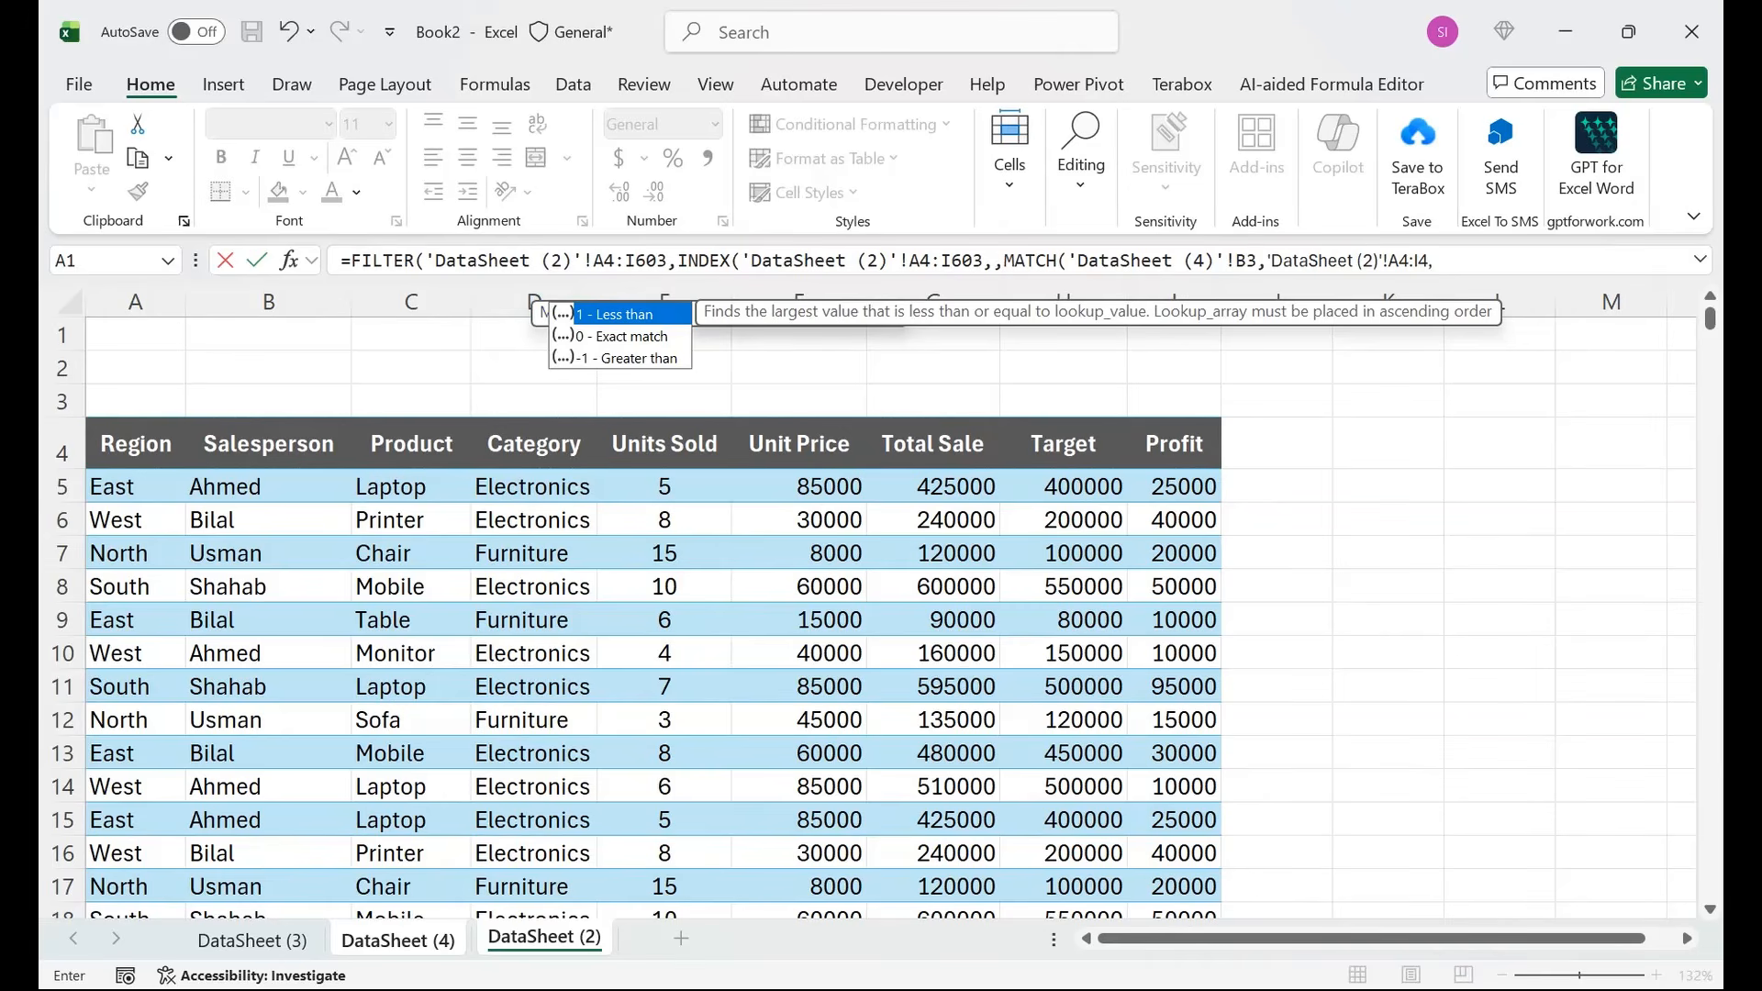
{"action": "key", "text": "Down"}
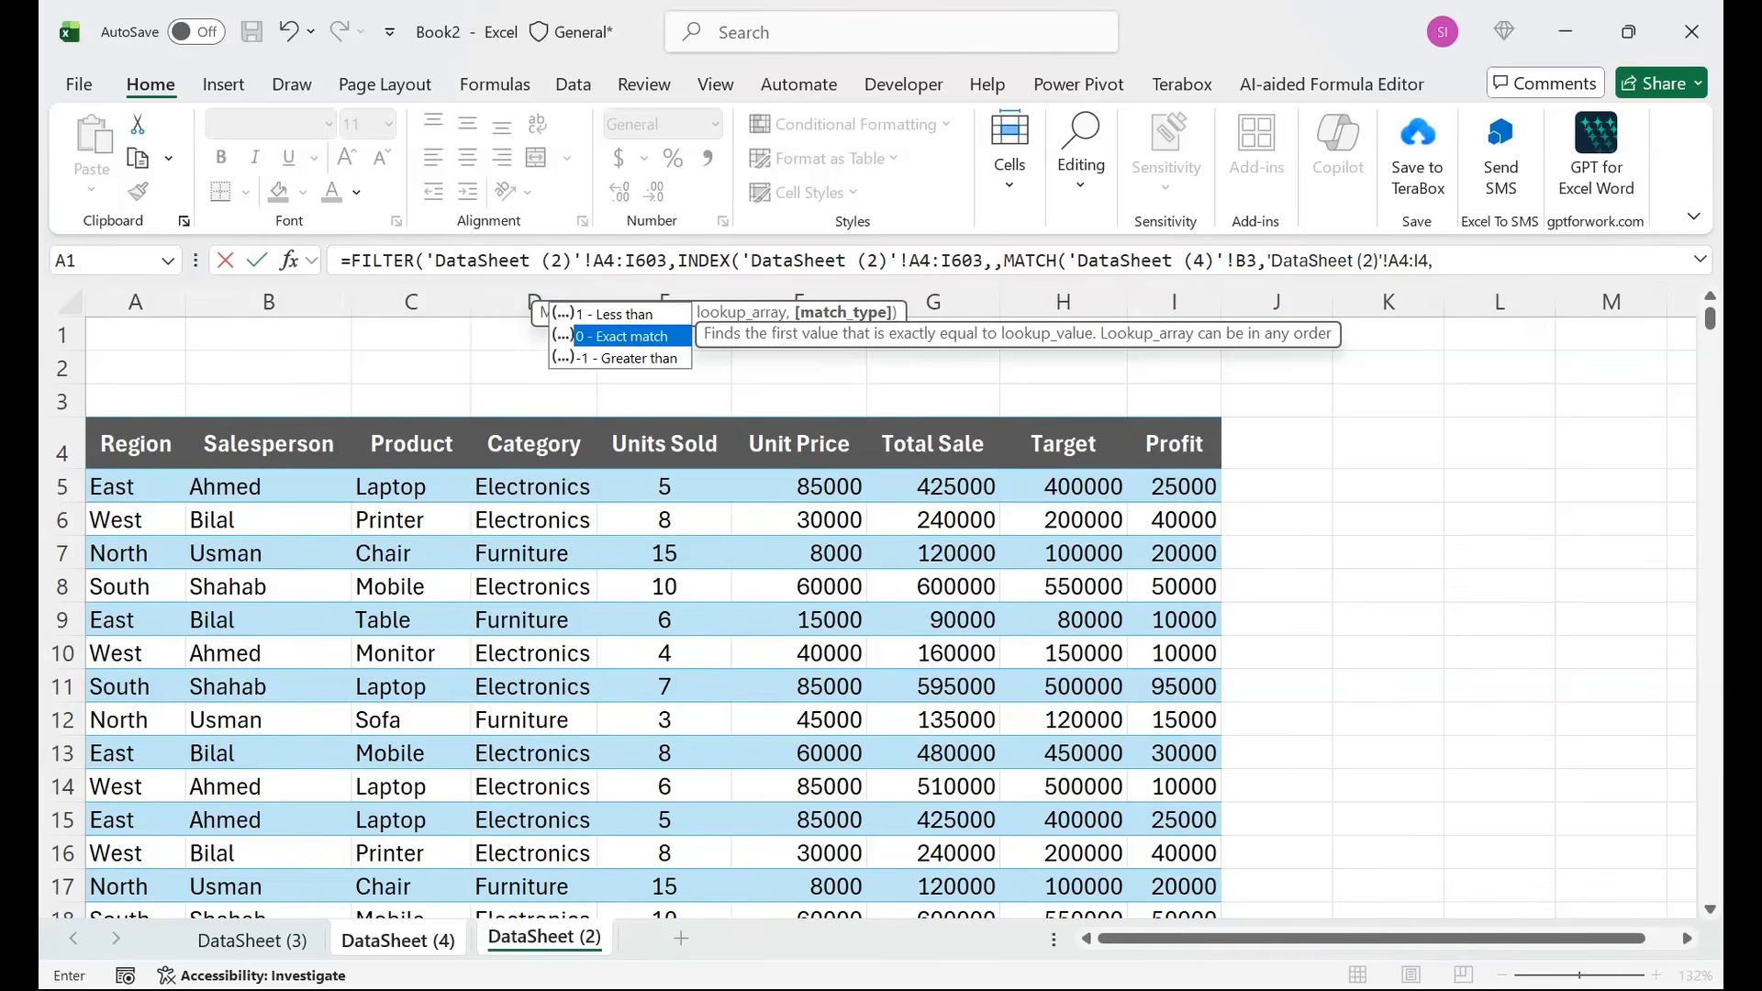
{"action": "key", "text": "Tab"}
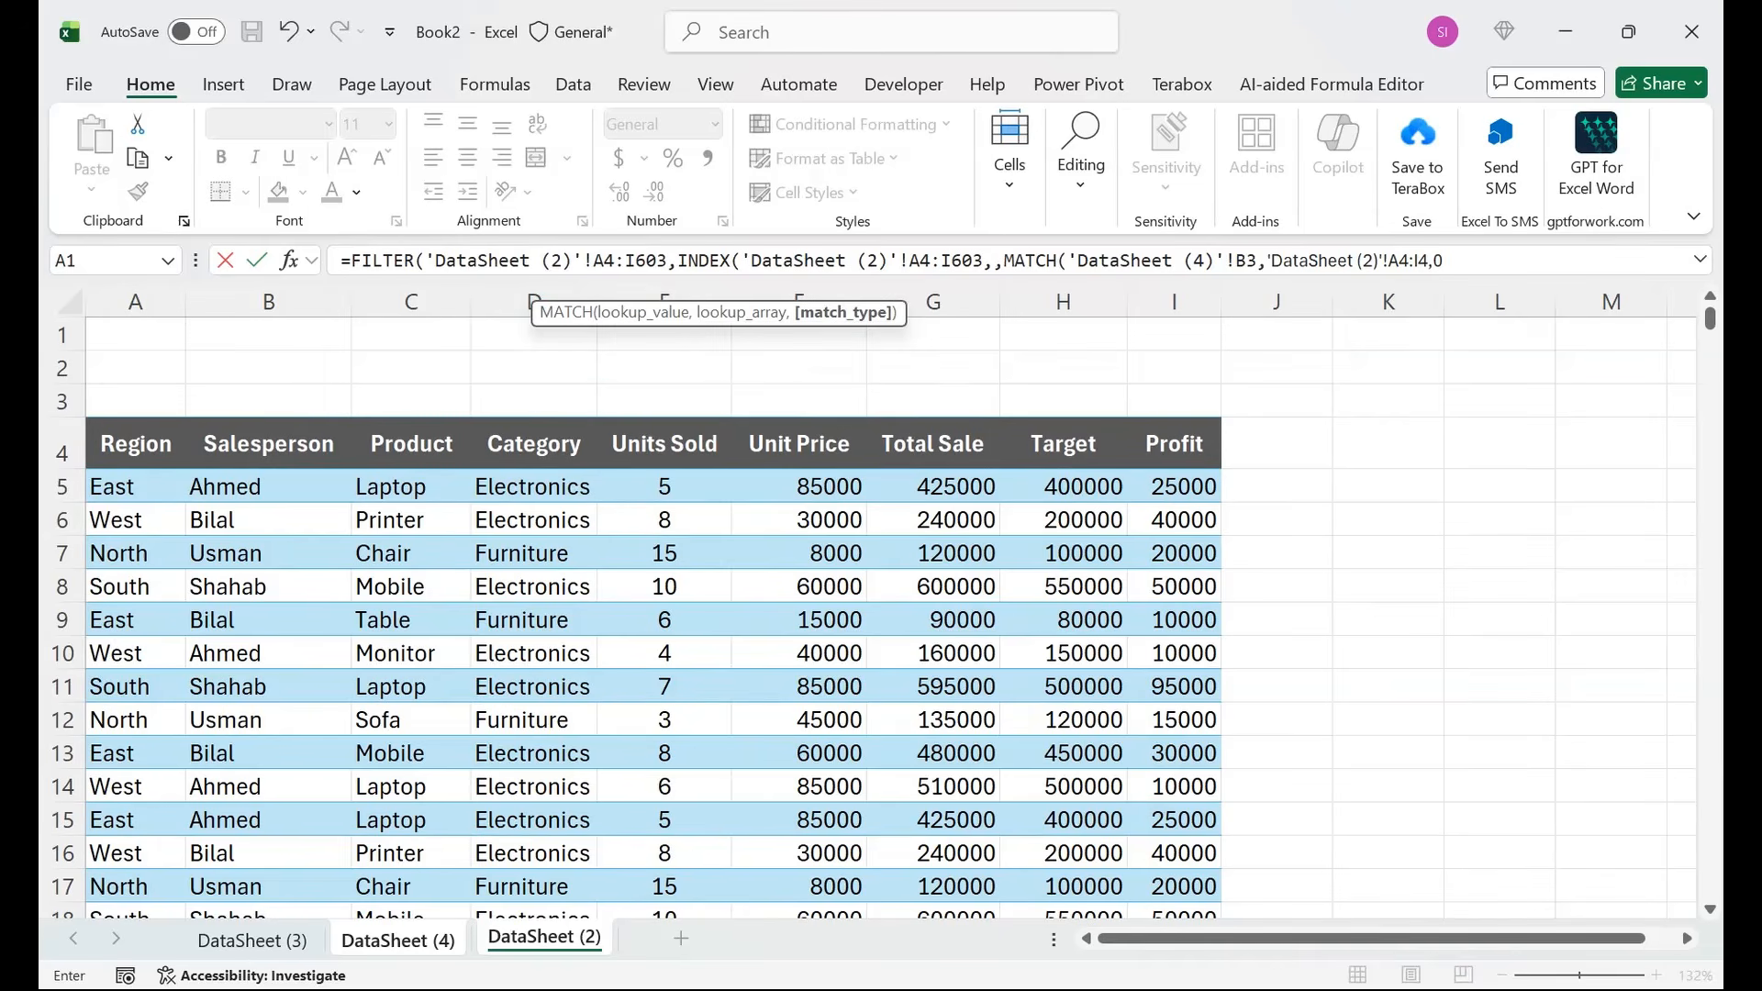
{"action": "type", "text": ")"}
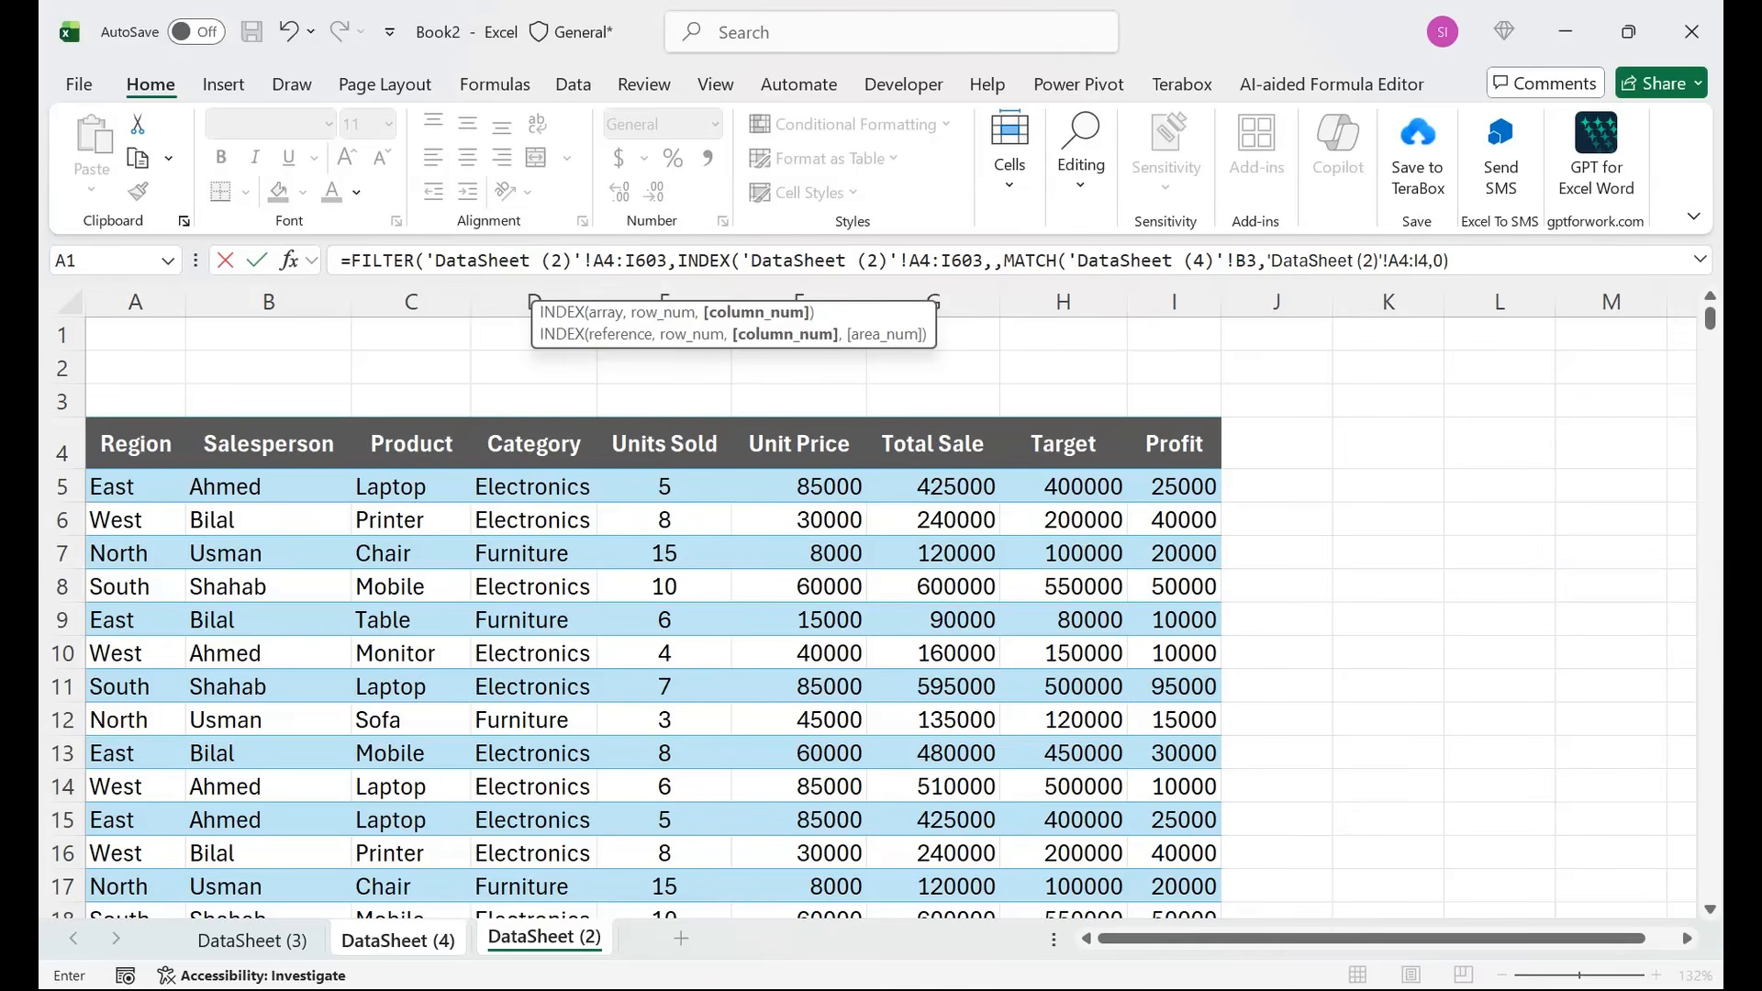
Close INDEX and set it equal to the merged dropdown cell G2:H2 on DataSheet (4).
{"action": "type", "text": ")="}
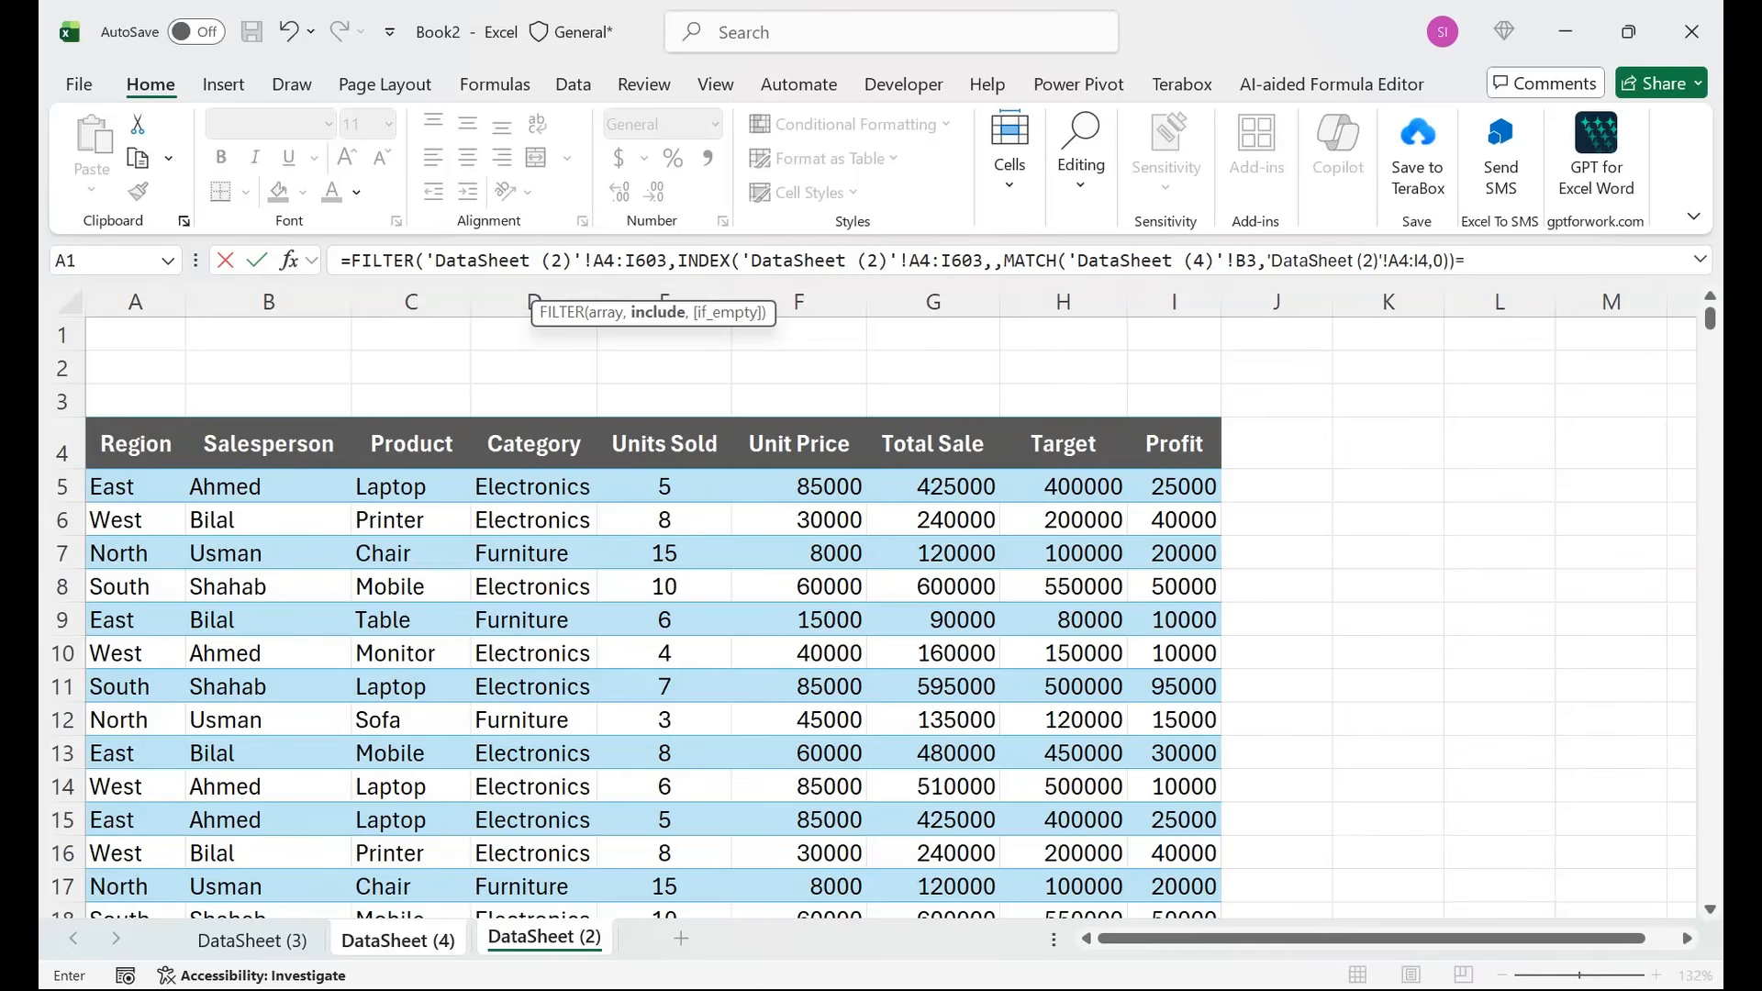
{"action": "left_click", "coordinate": [398, 939]}
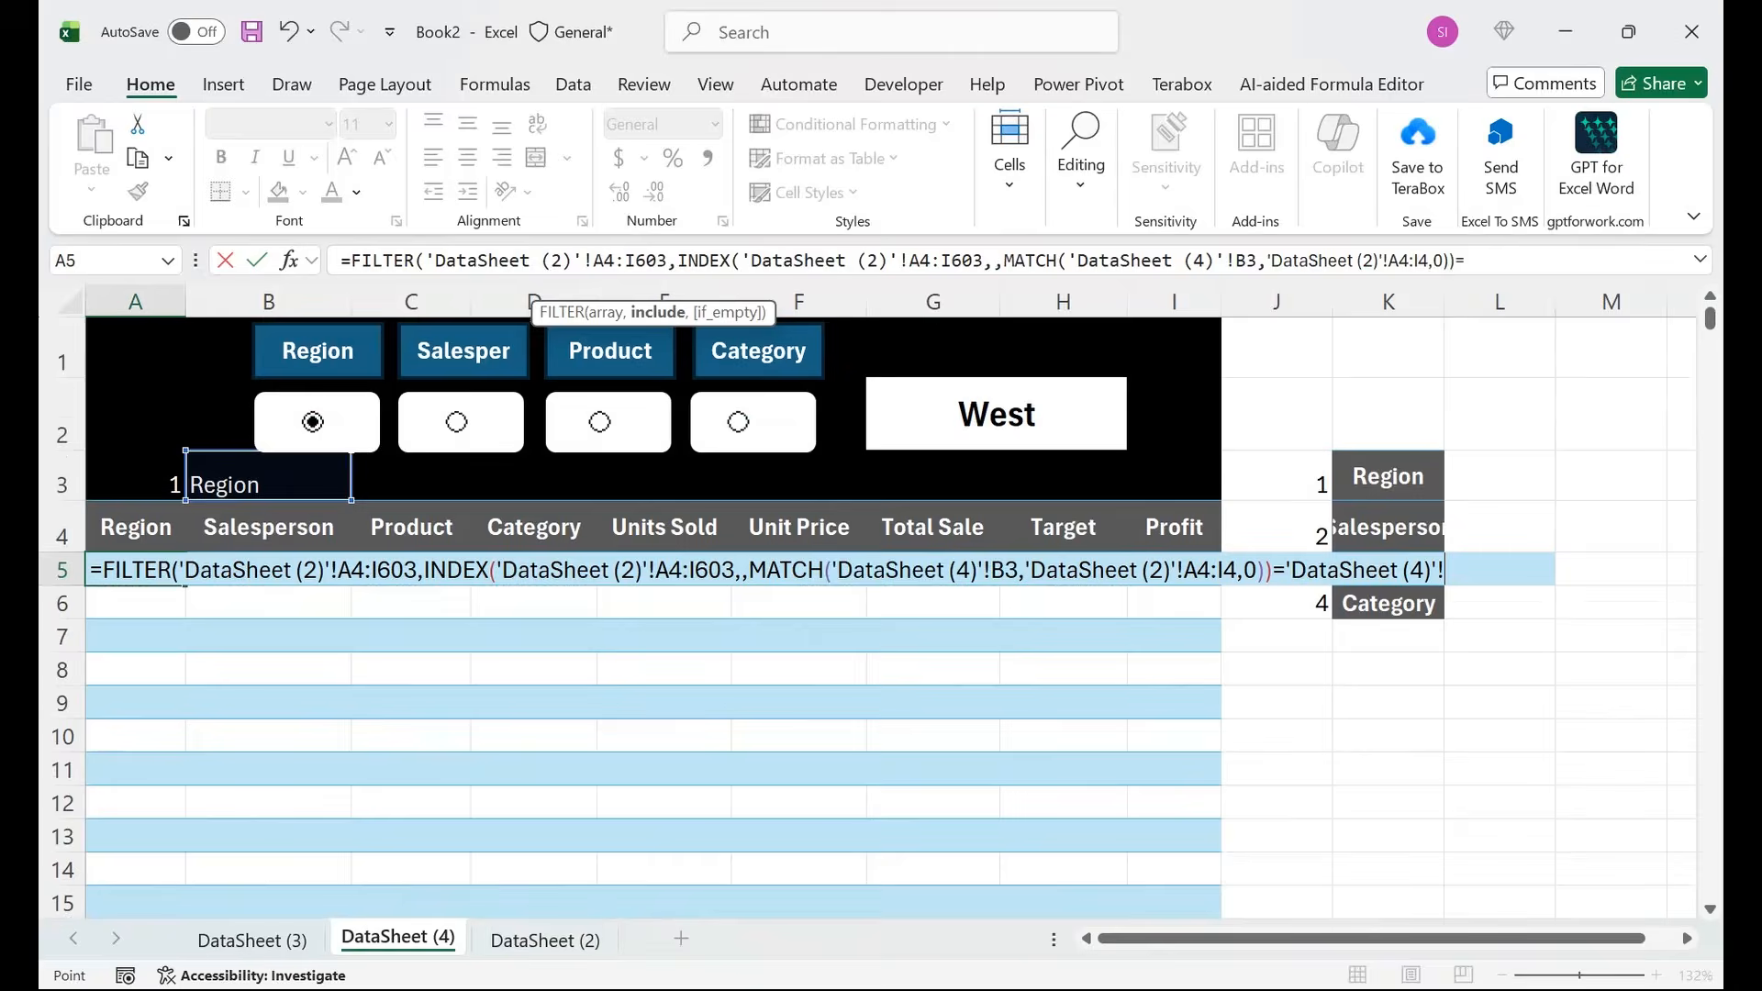
{"action": "left_click", "coordinate": [996, 414]}
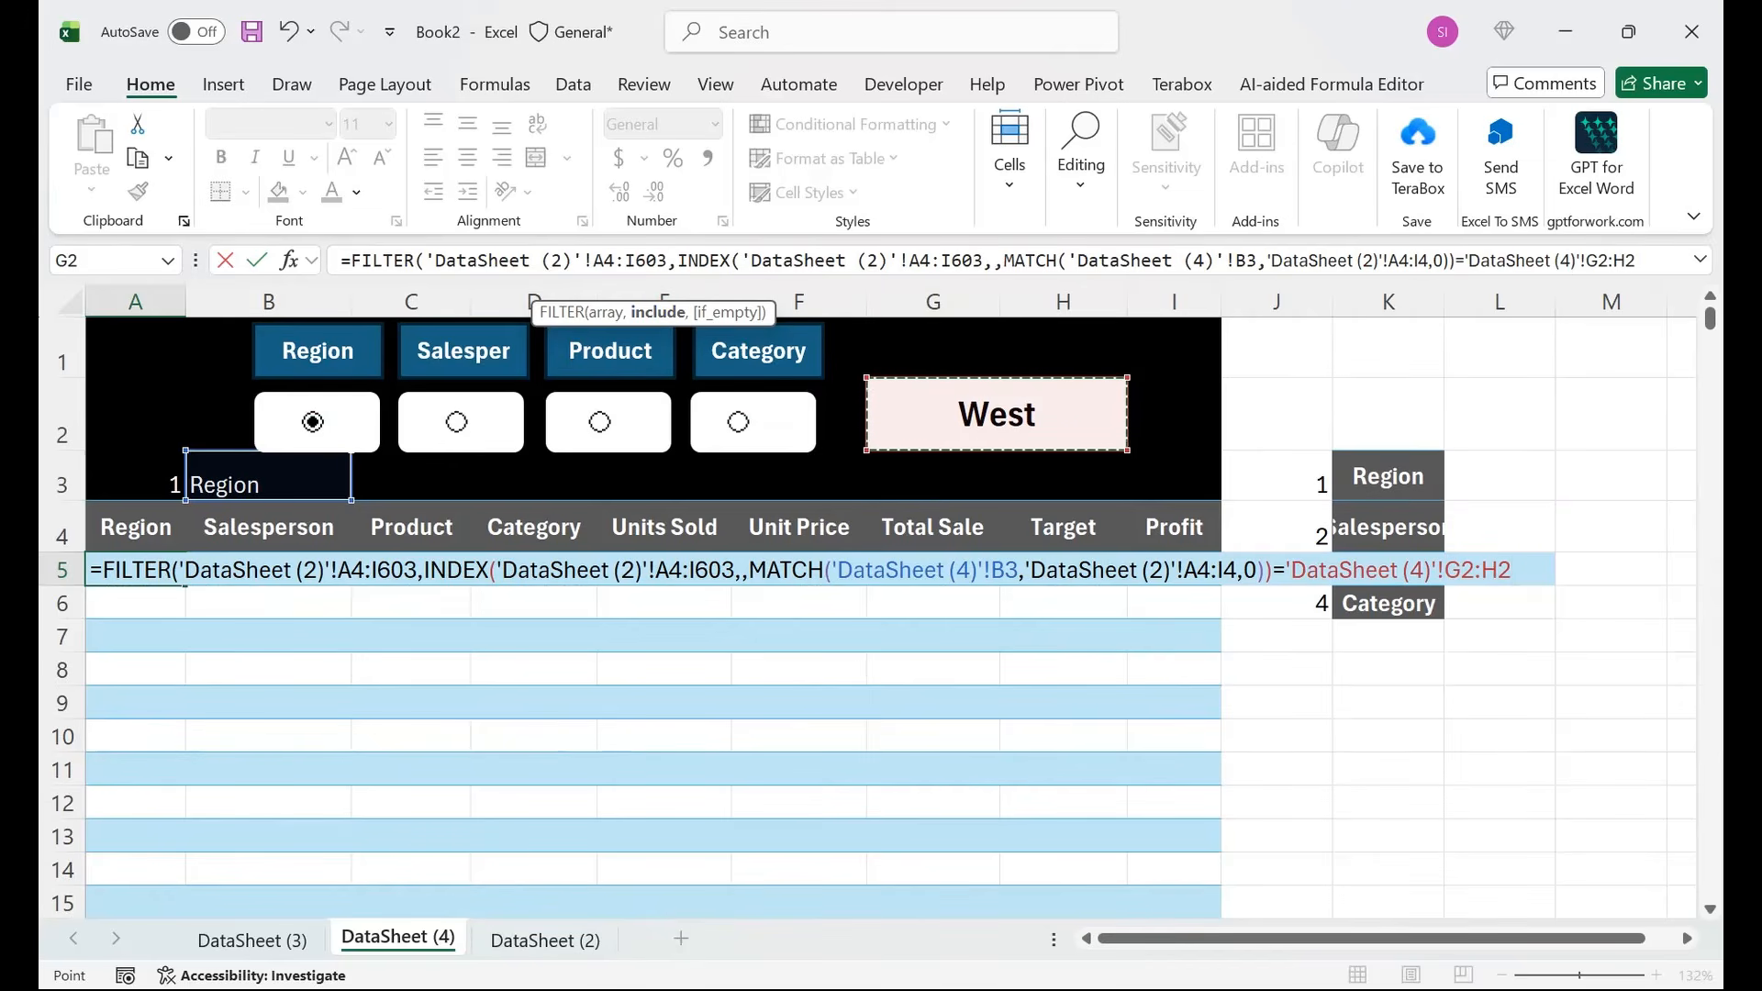
Set FILTER's if_empty text to "NO Match Found" and enter the completed formula.
{"action": "type", "text": ","}
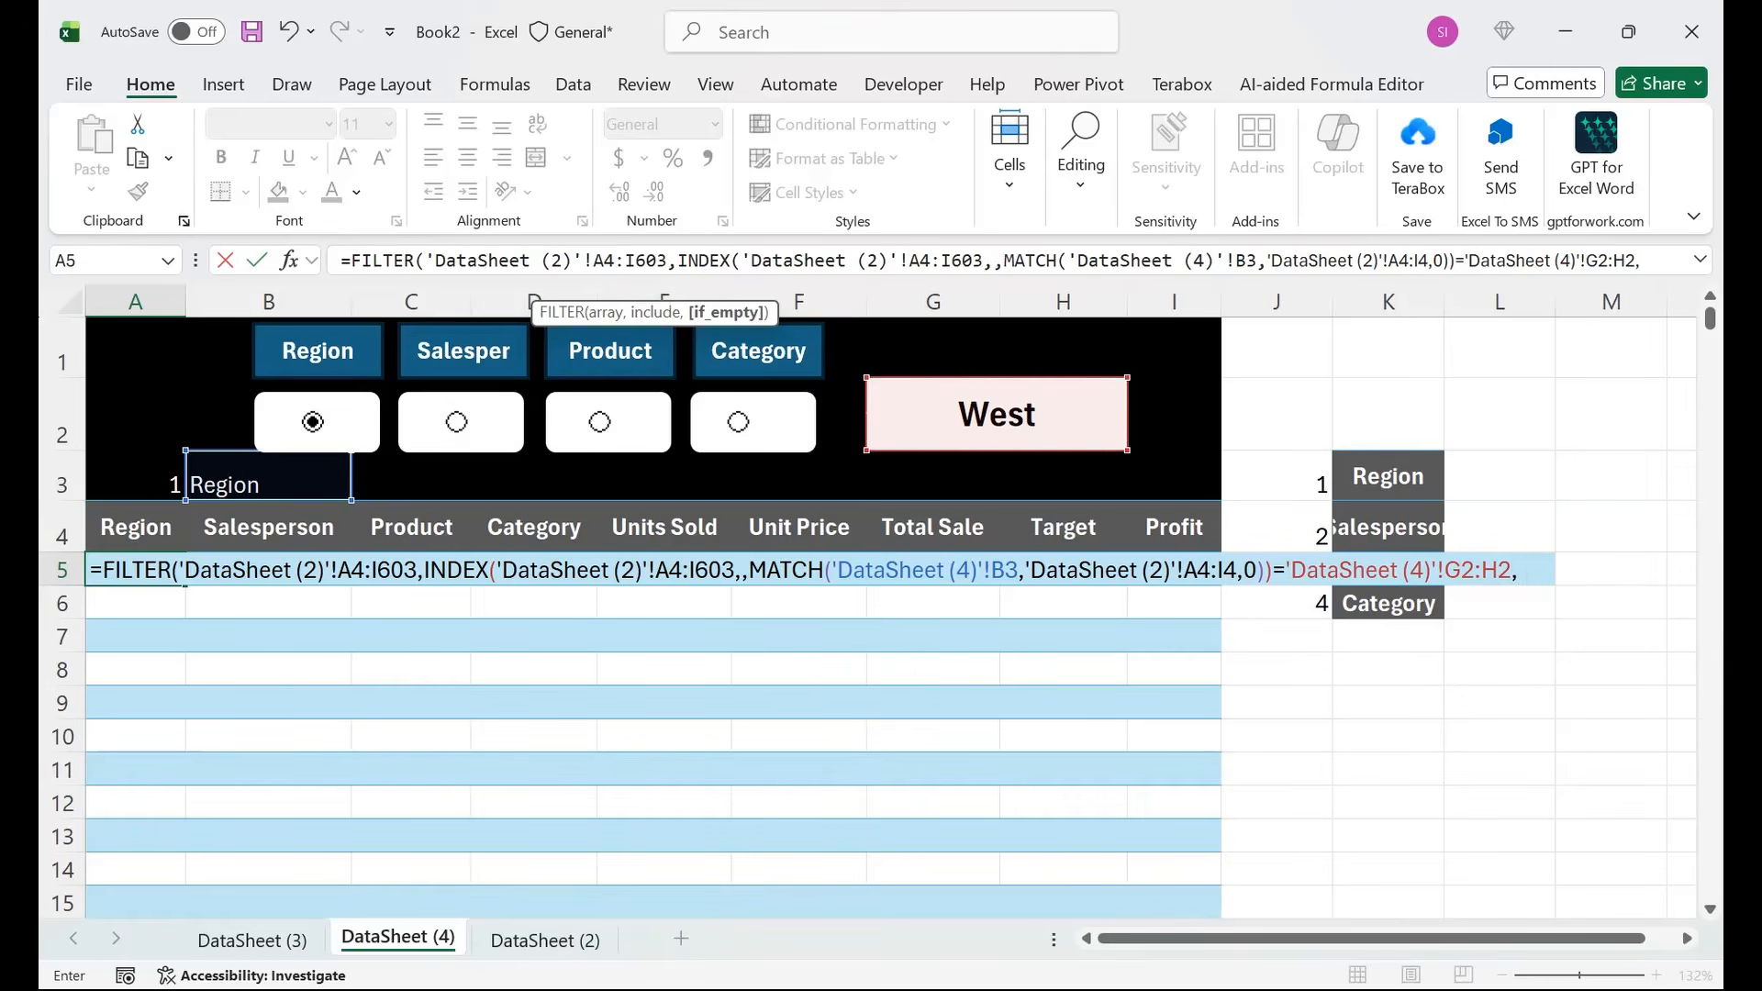
{"action": "type", "text": "\"n"}
{"action": "key", "text": "BackSpace"}
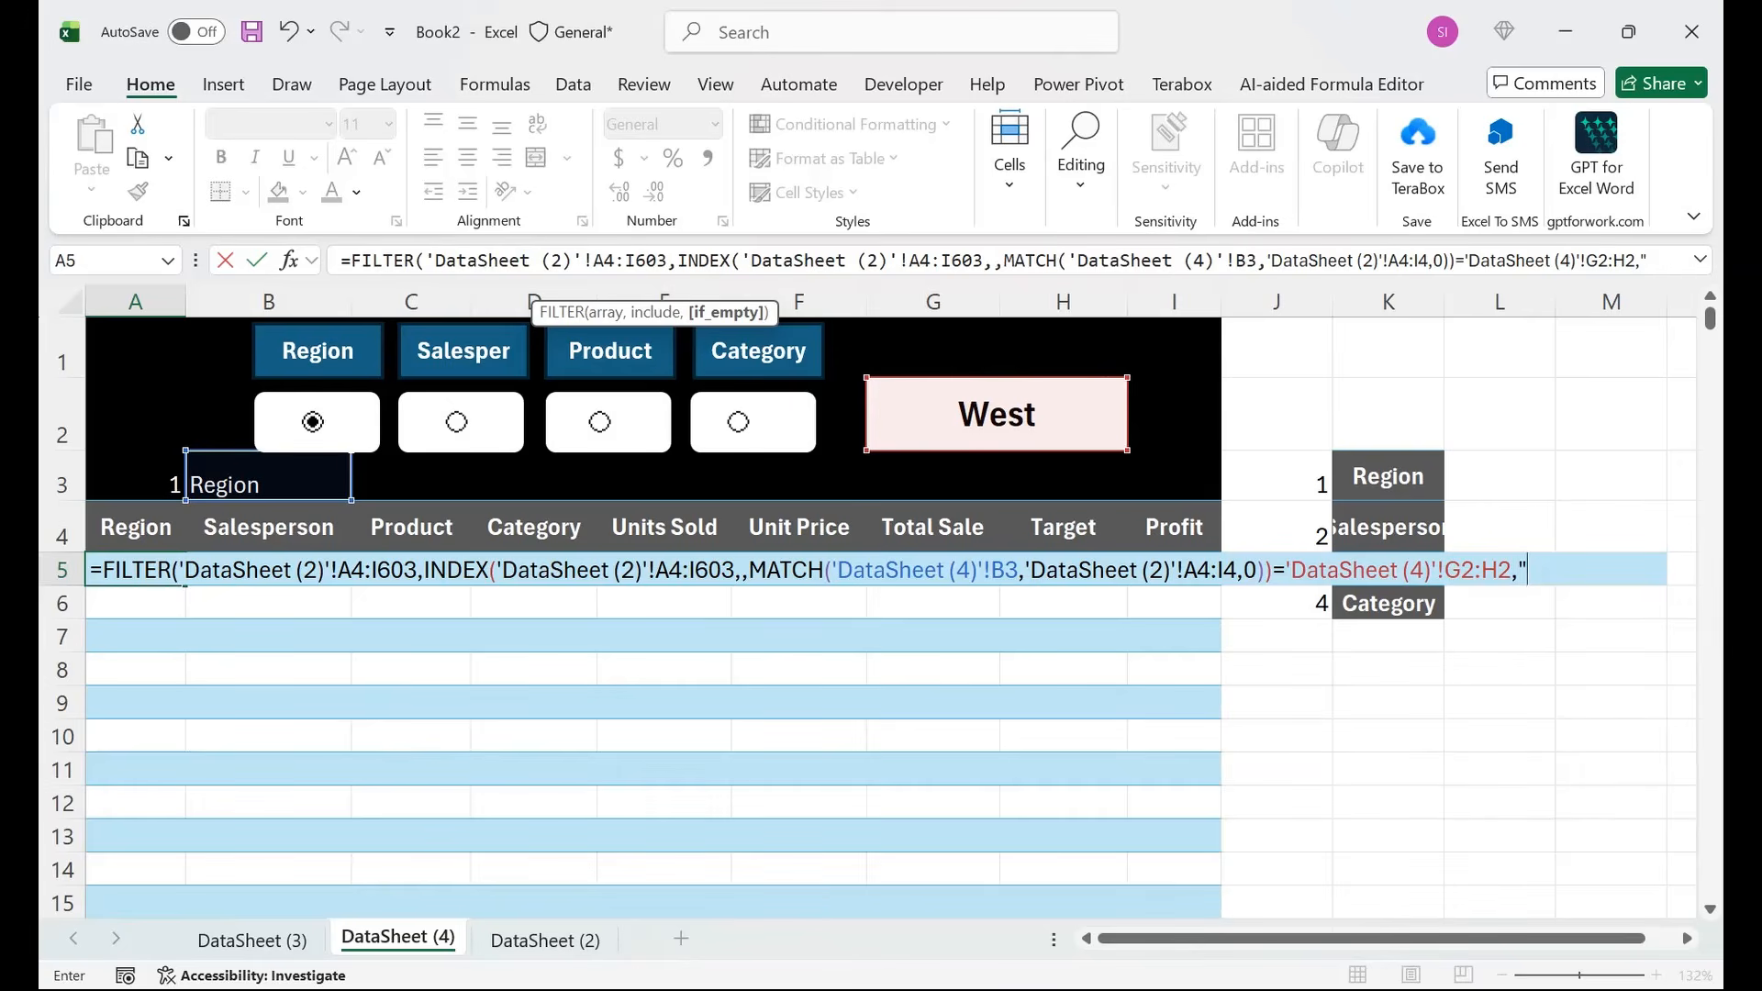
{"action": "type", "text": "NO M"}
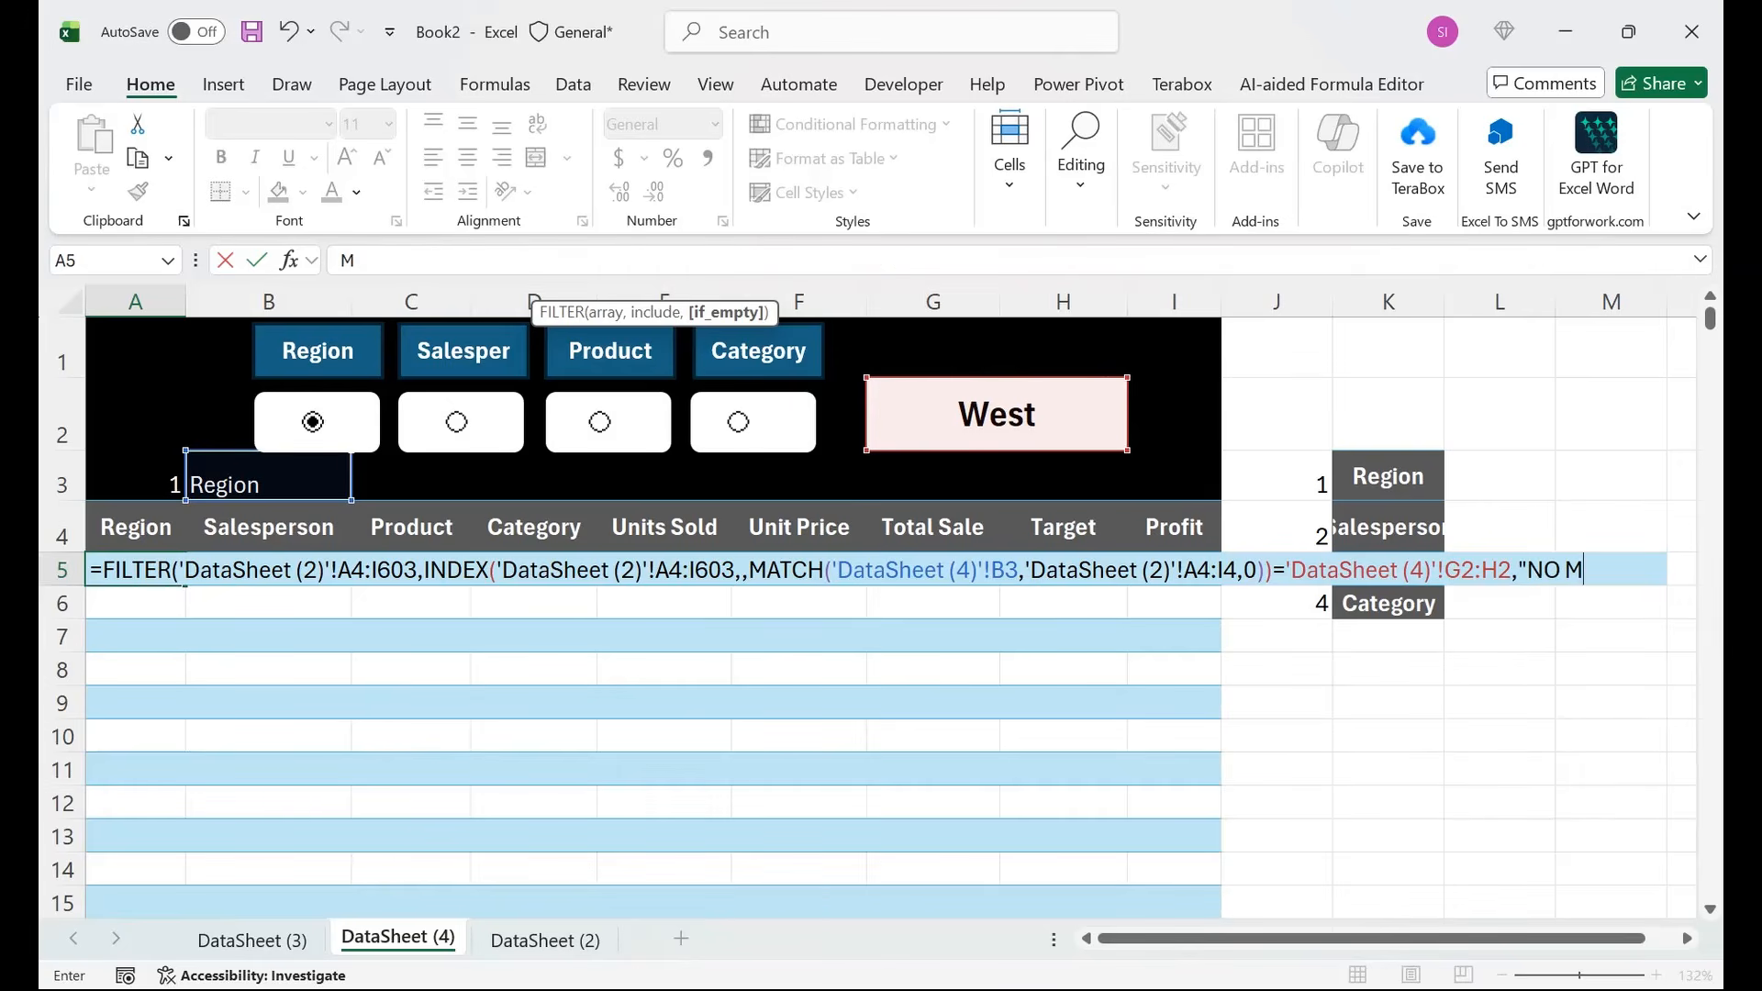
{"action": "type", "text": "atch Found"}
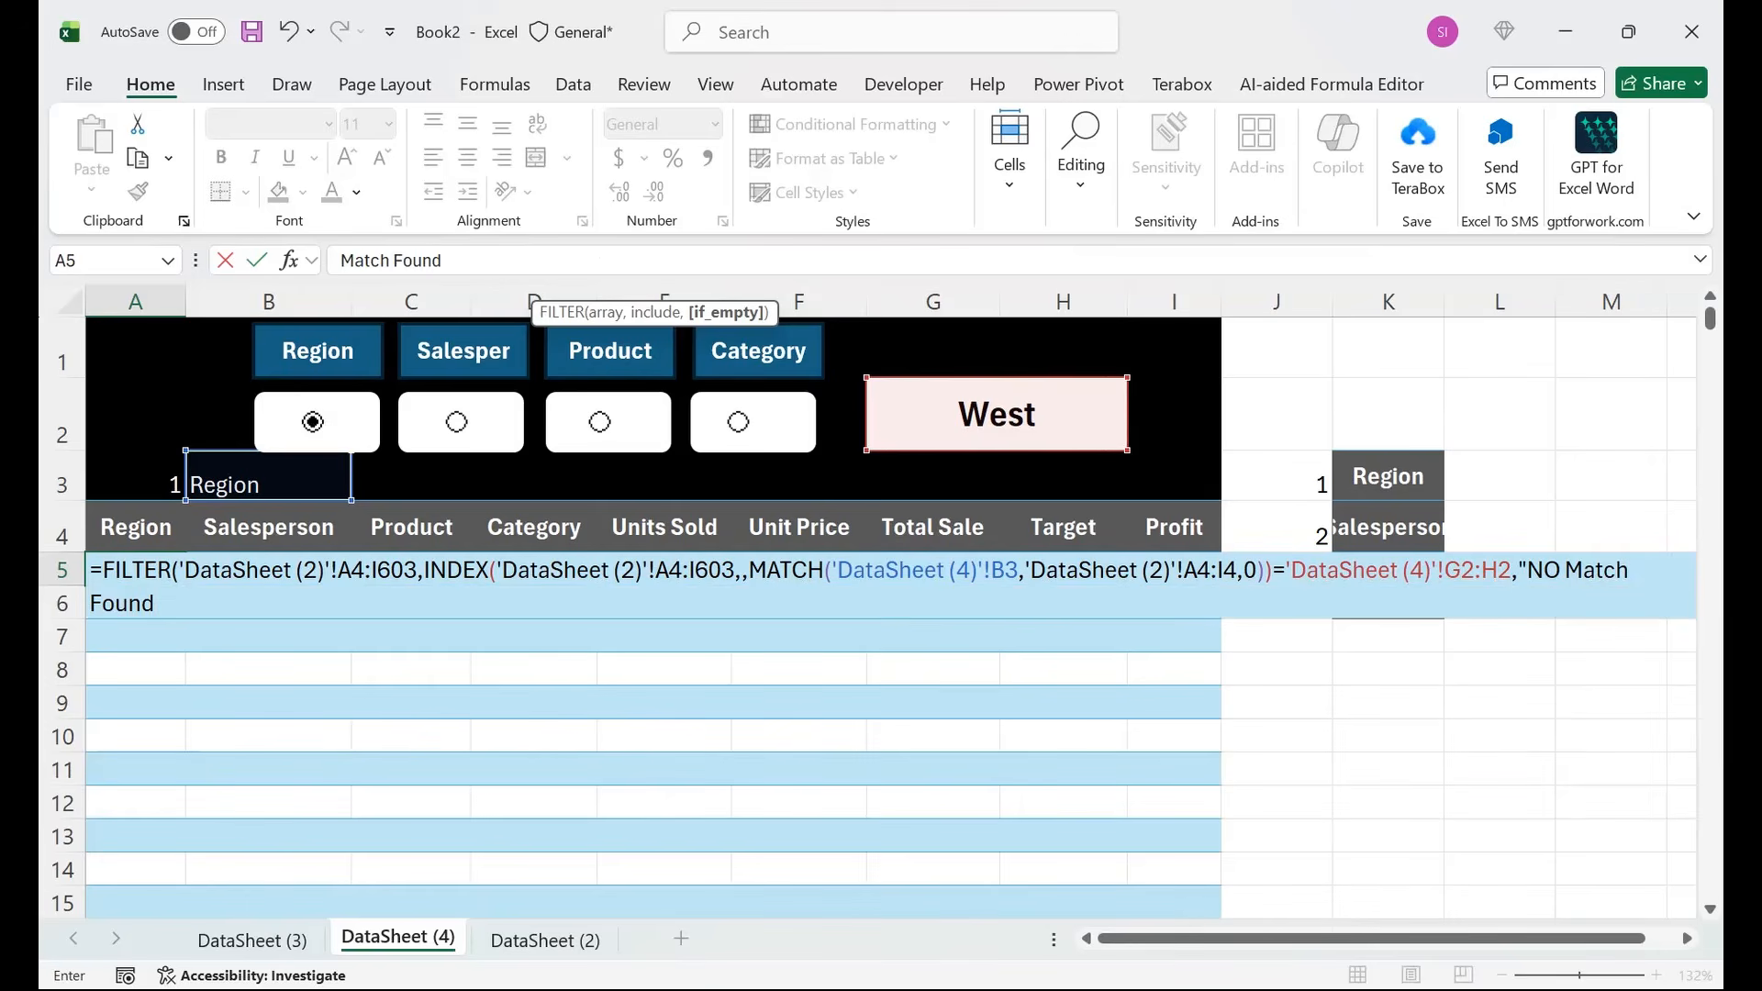
{"action": "type", "text": "\")"}
{"action": "key", "text": "Return"}
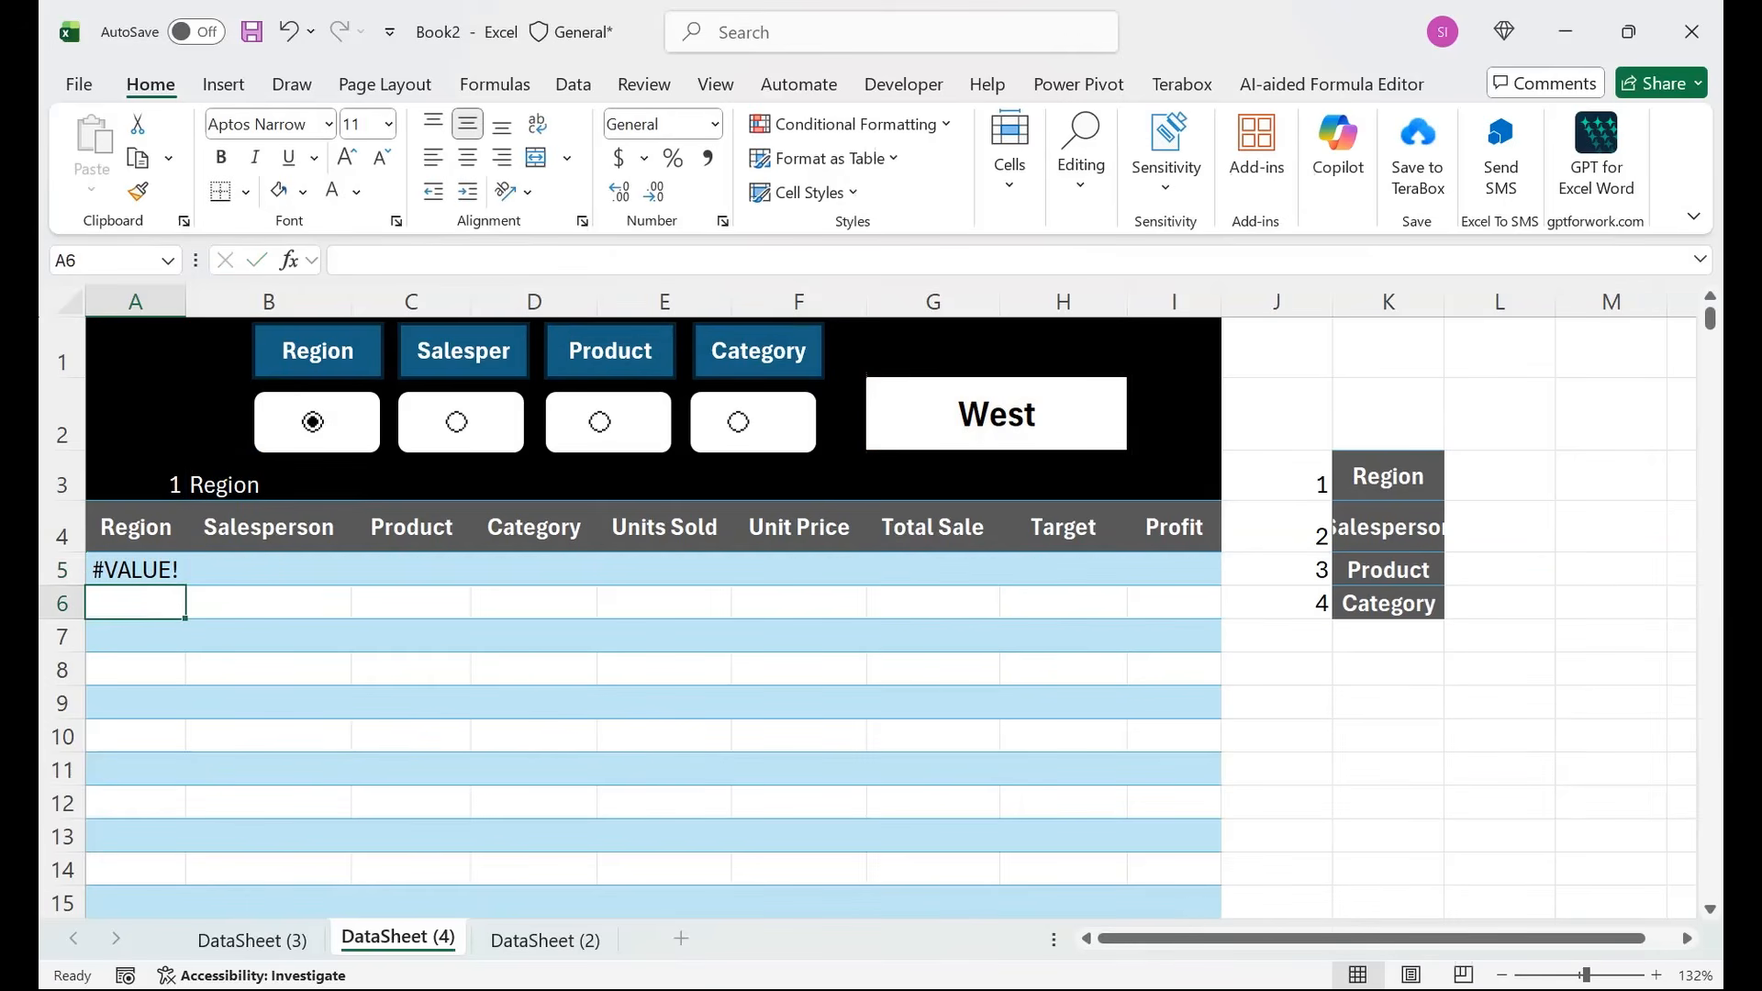
Edit the FILTER formula in A5 so its criterion refers to G2 only, removing :H2, and enter it.
{"action": "left_click", "coordinate": [135, 570]}
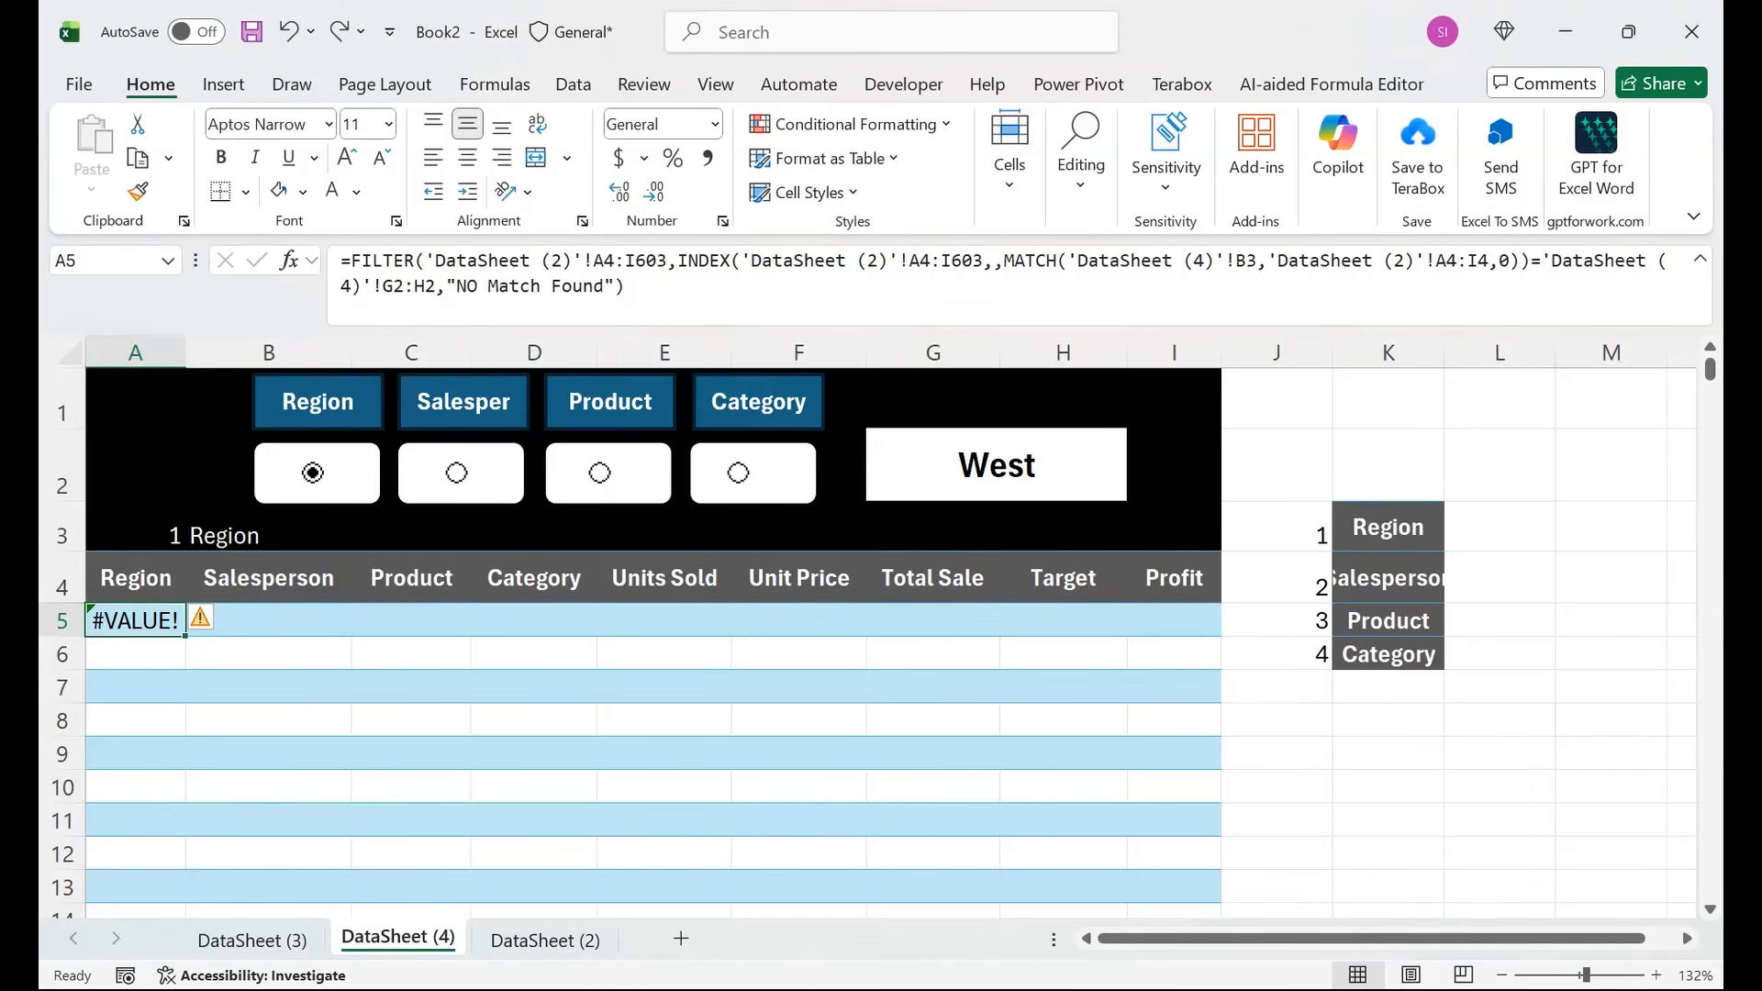
{"action": "double_click", "coordinate": [424, 286]}
{"action": "key", "text": "shift+Left"}
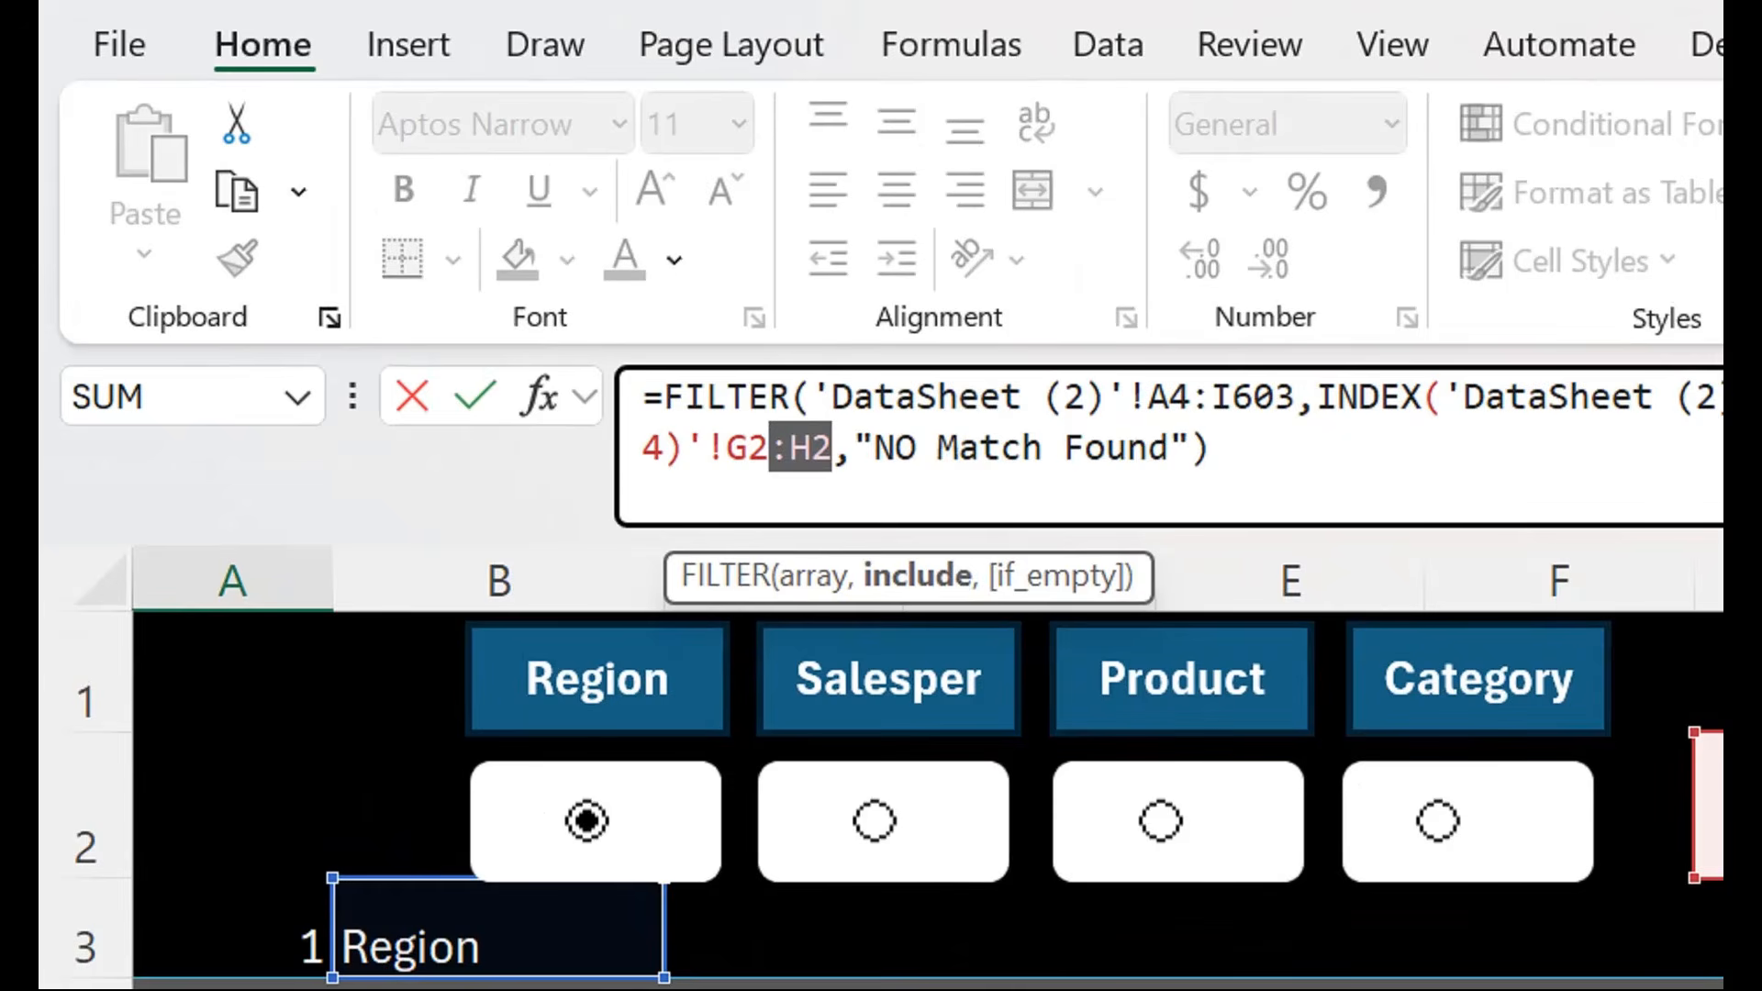
{"action": "key", "text": "BackSpace"}
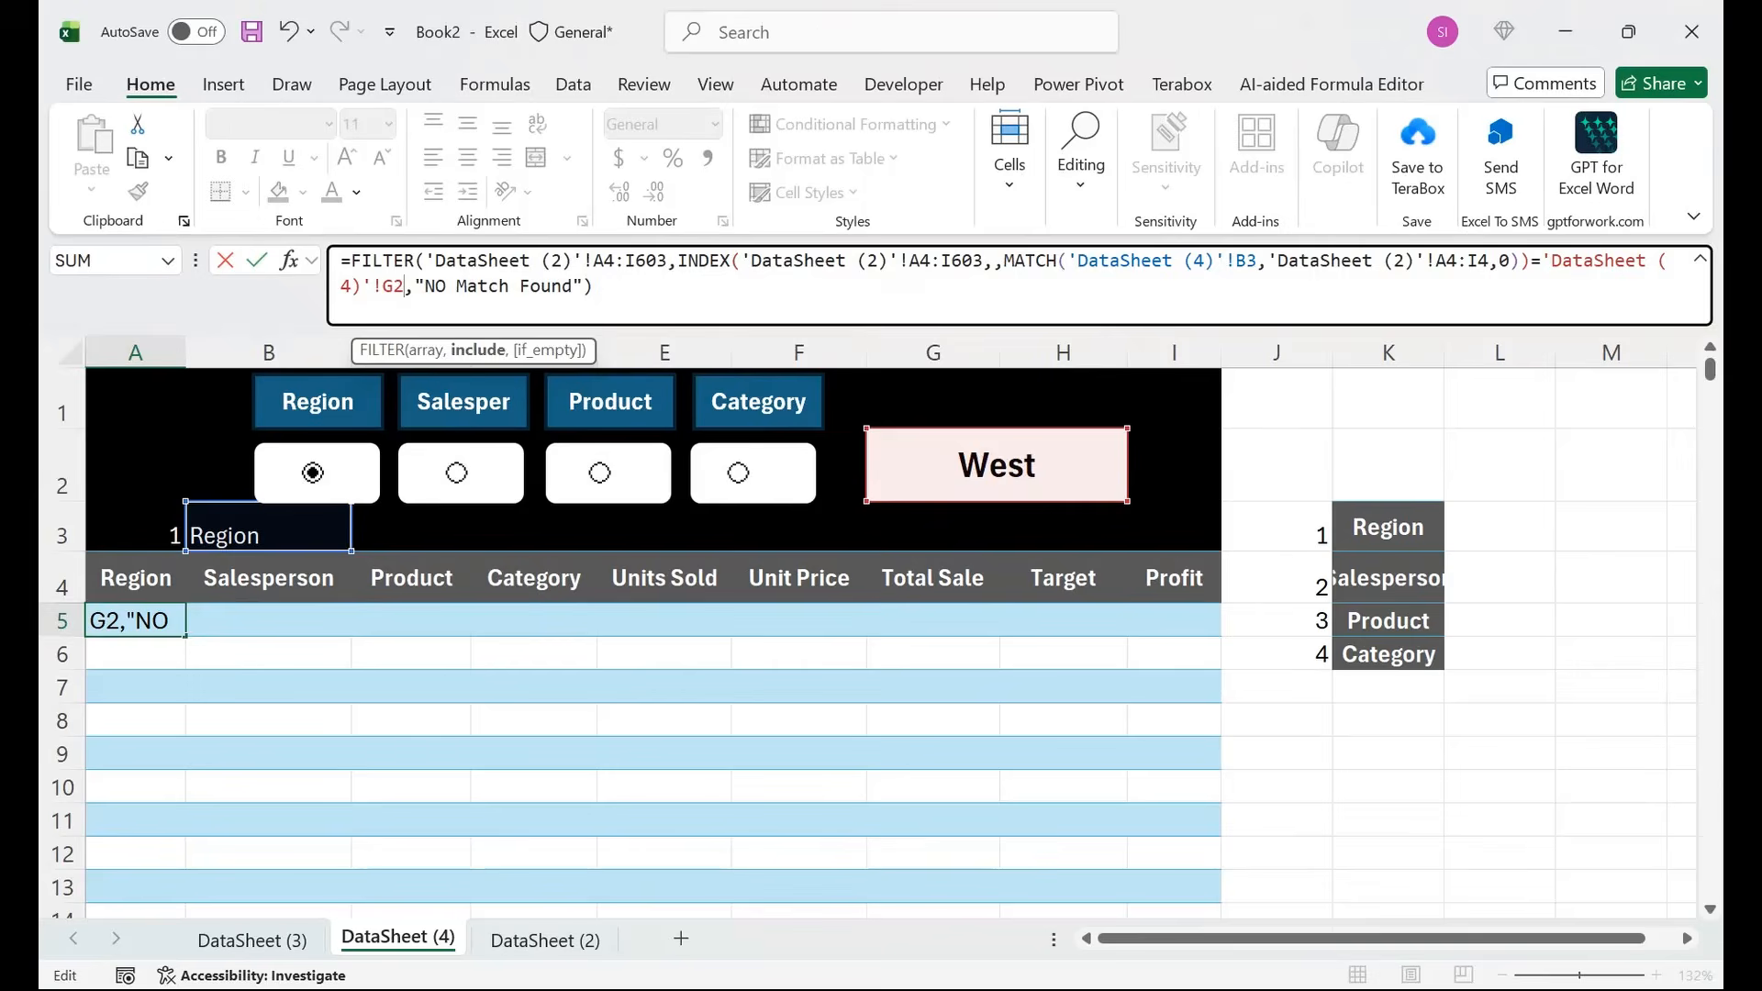
{"action": "key", "text": "Return"}
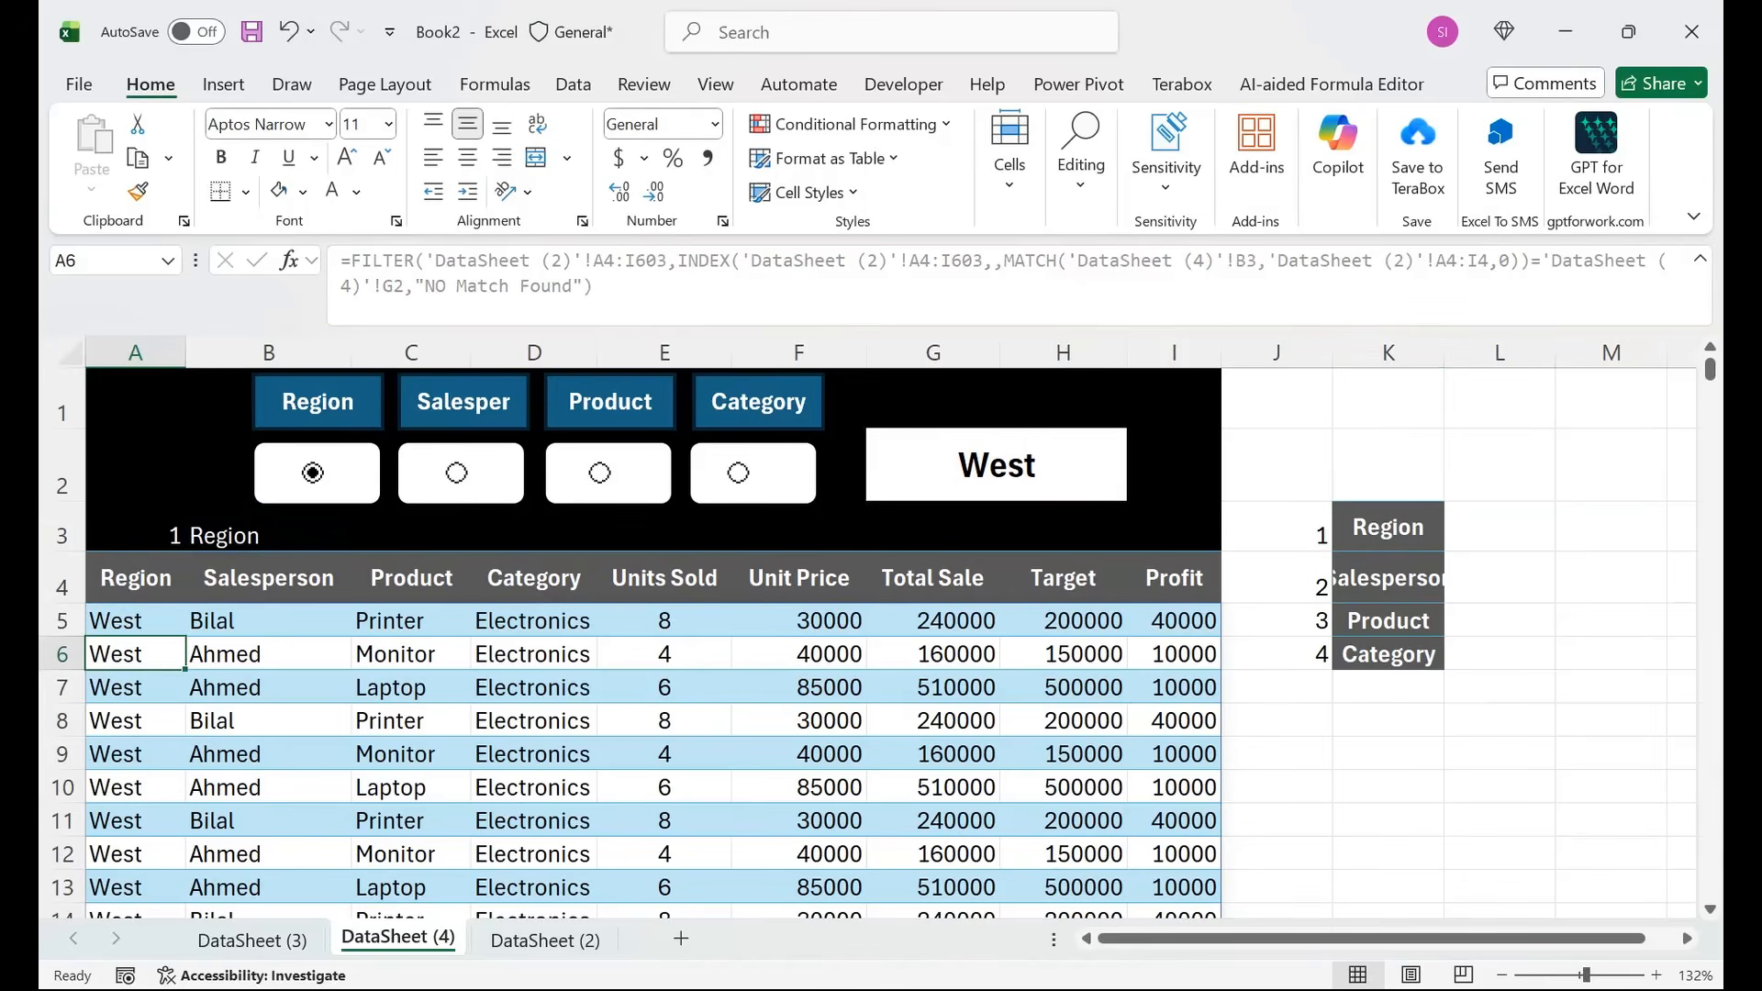
{"action": "left_click_drag", "start_coordinate": [1175, 396], "coordinate": [129, 854]}
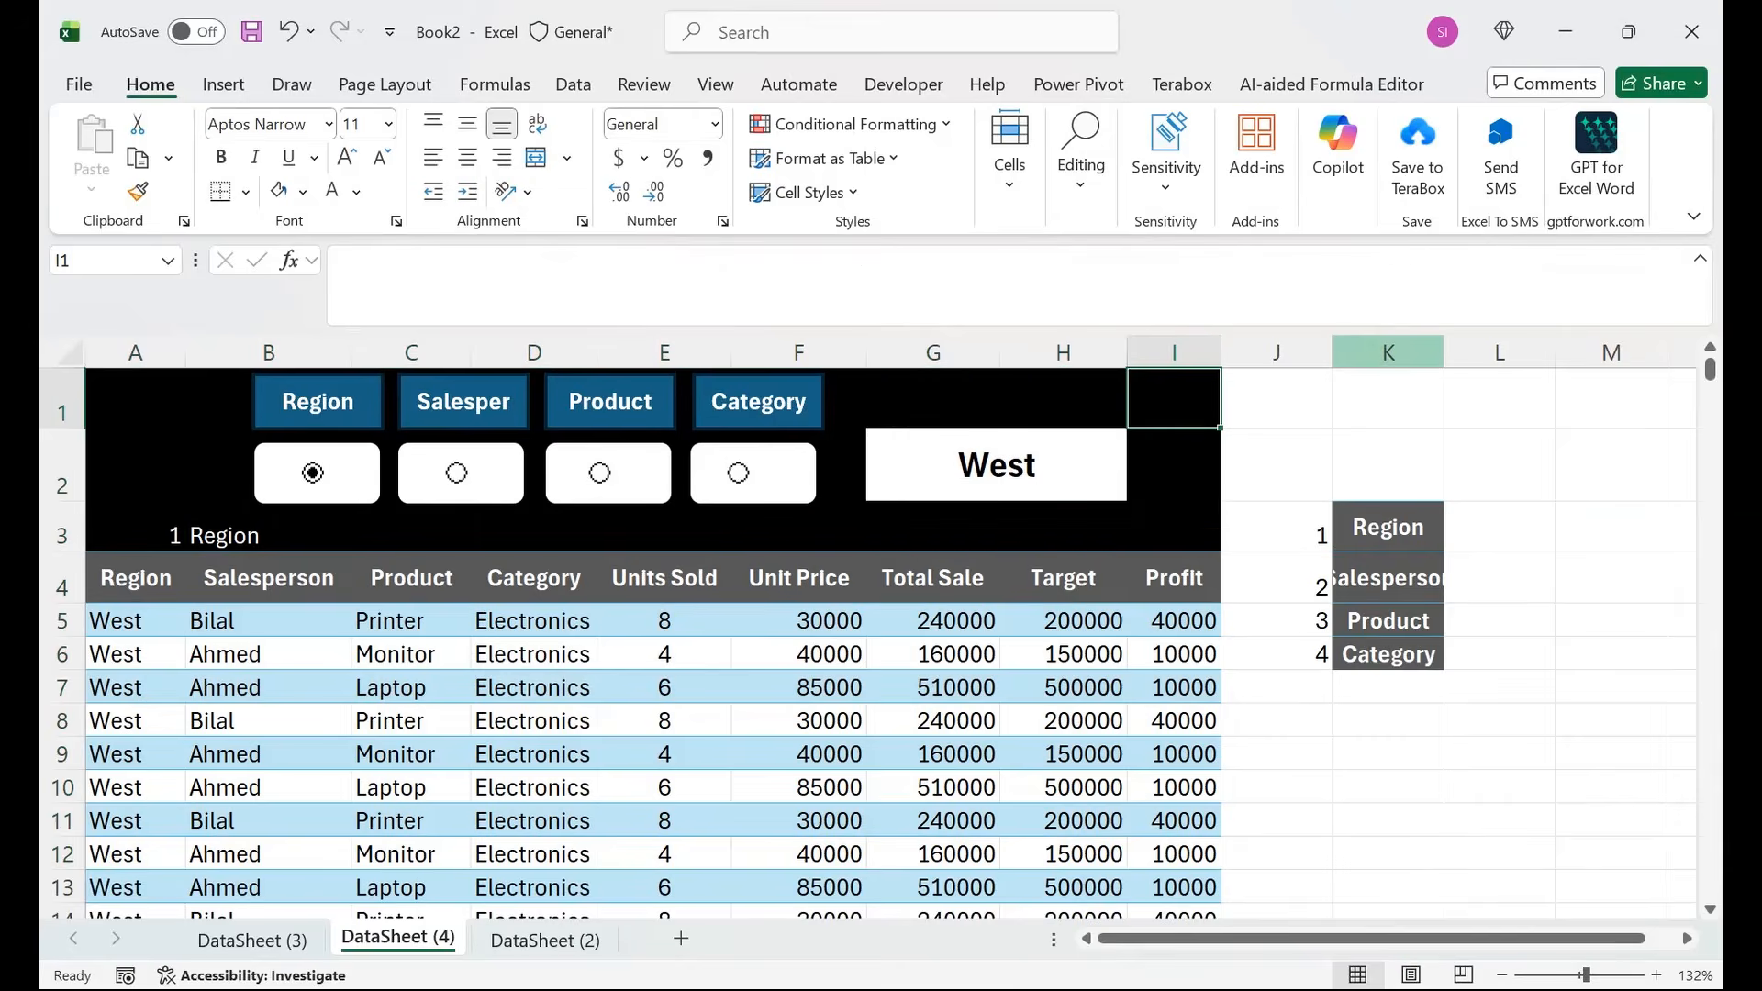
Hide the helper columns J and K on DataSheet (4).
{"action": "left_click", "coordinate": [1389, 352]}
{"action": "right_click", "coordinate": [1388, 352]}
{"action": "left_click", "coordinate": [1374, 796]}
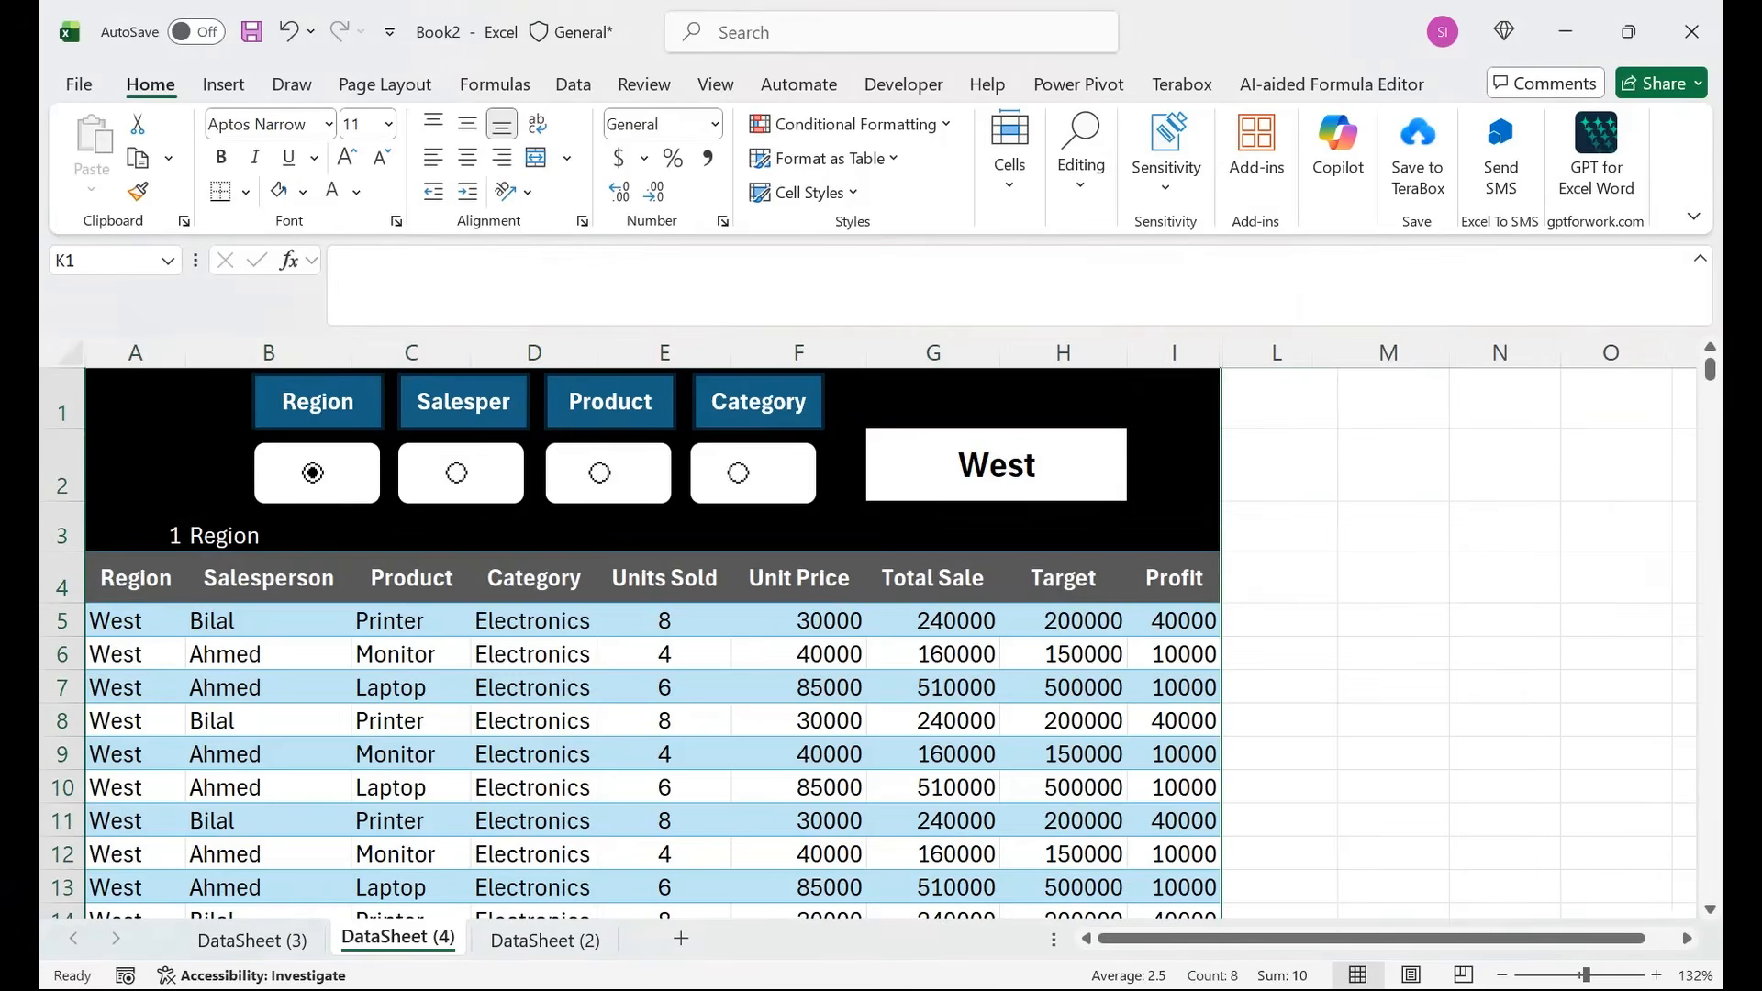
Zoom DataSheet (4) to fit the selected dashboard range A1:I11.
{"action": "left_click_drag", "start_coordinate": [1174, 397], "coordinate": [129, 821]}
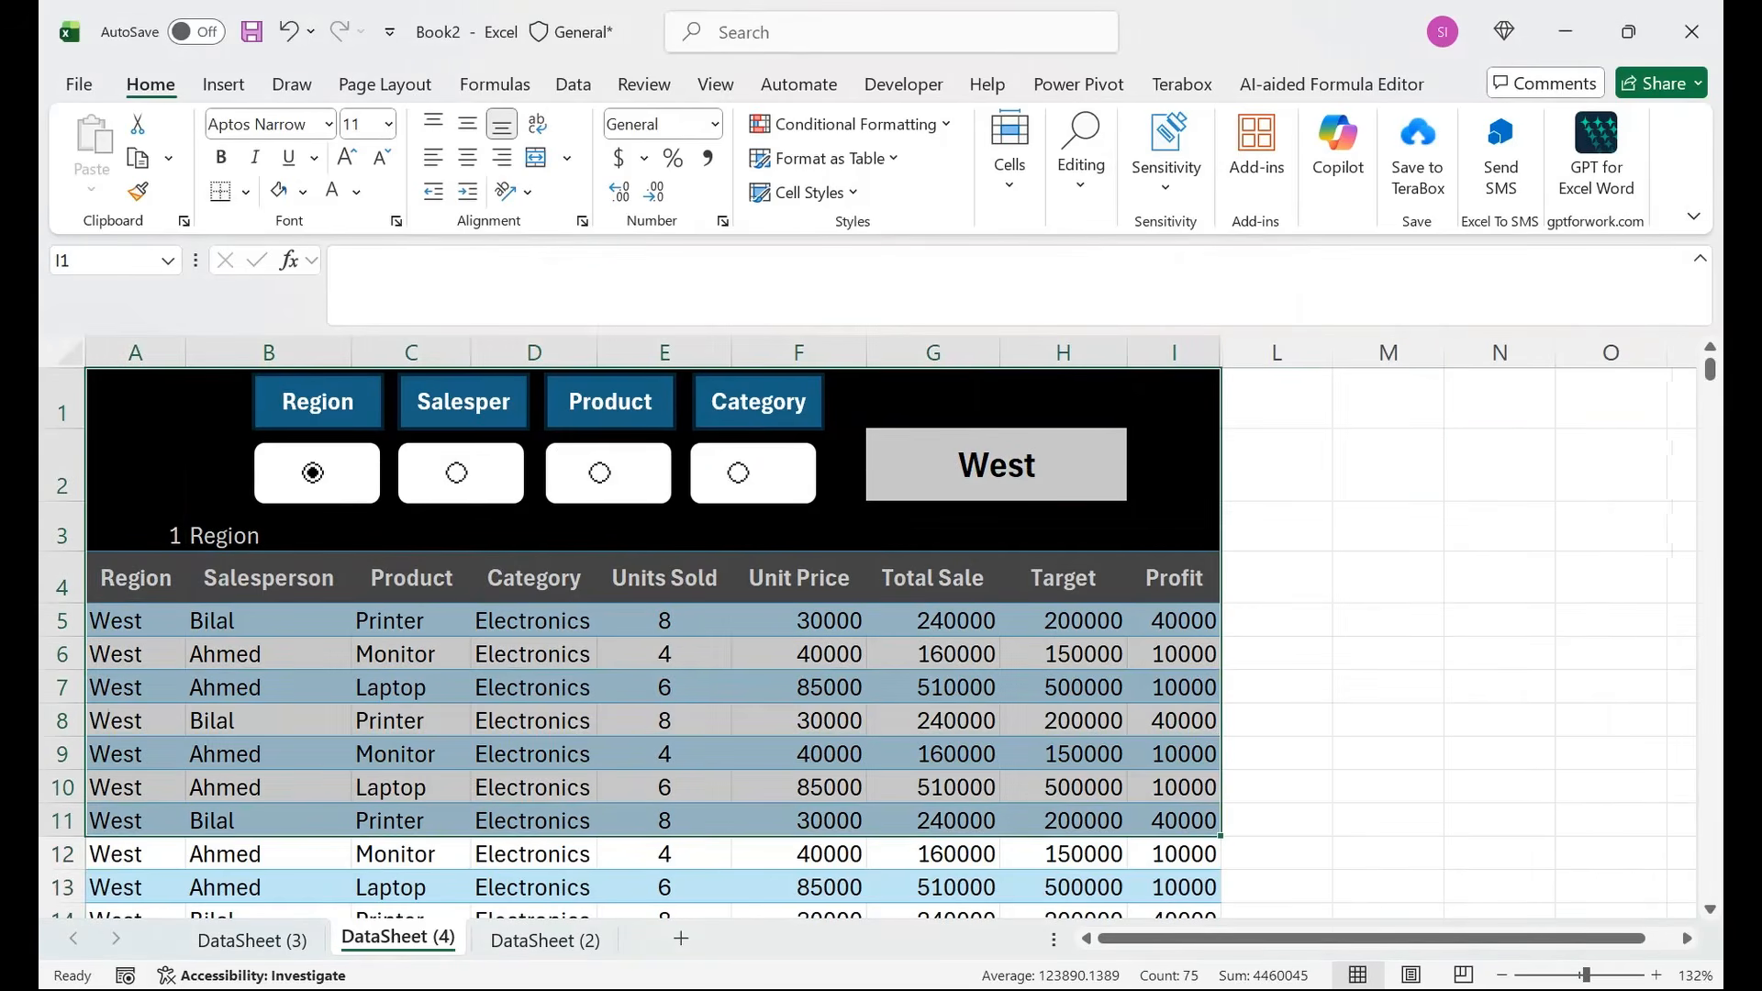
{"action": "left_click", "coordinate": [715, 84]}
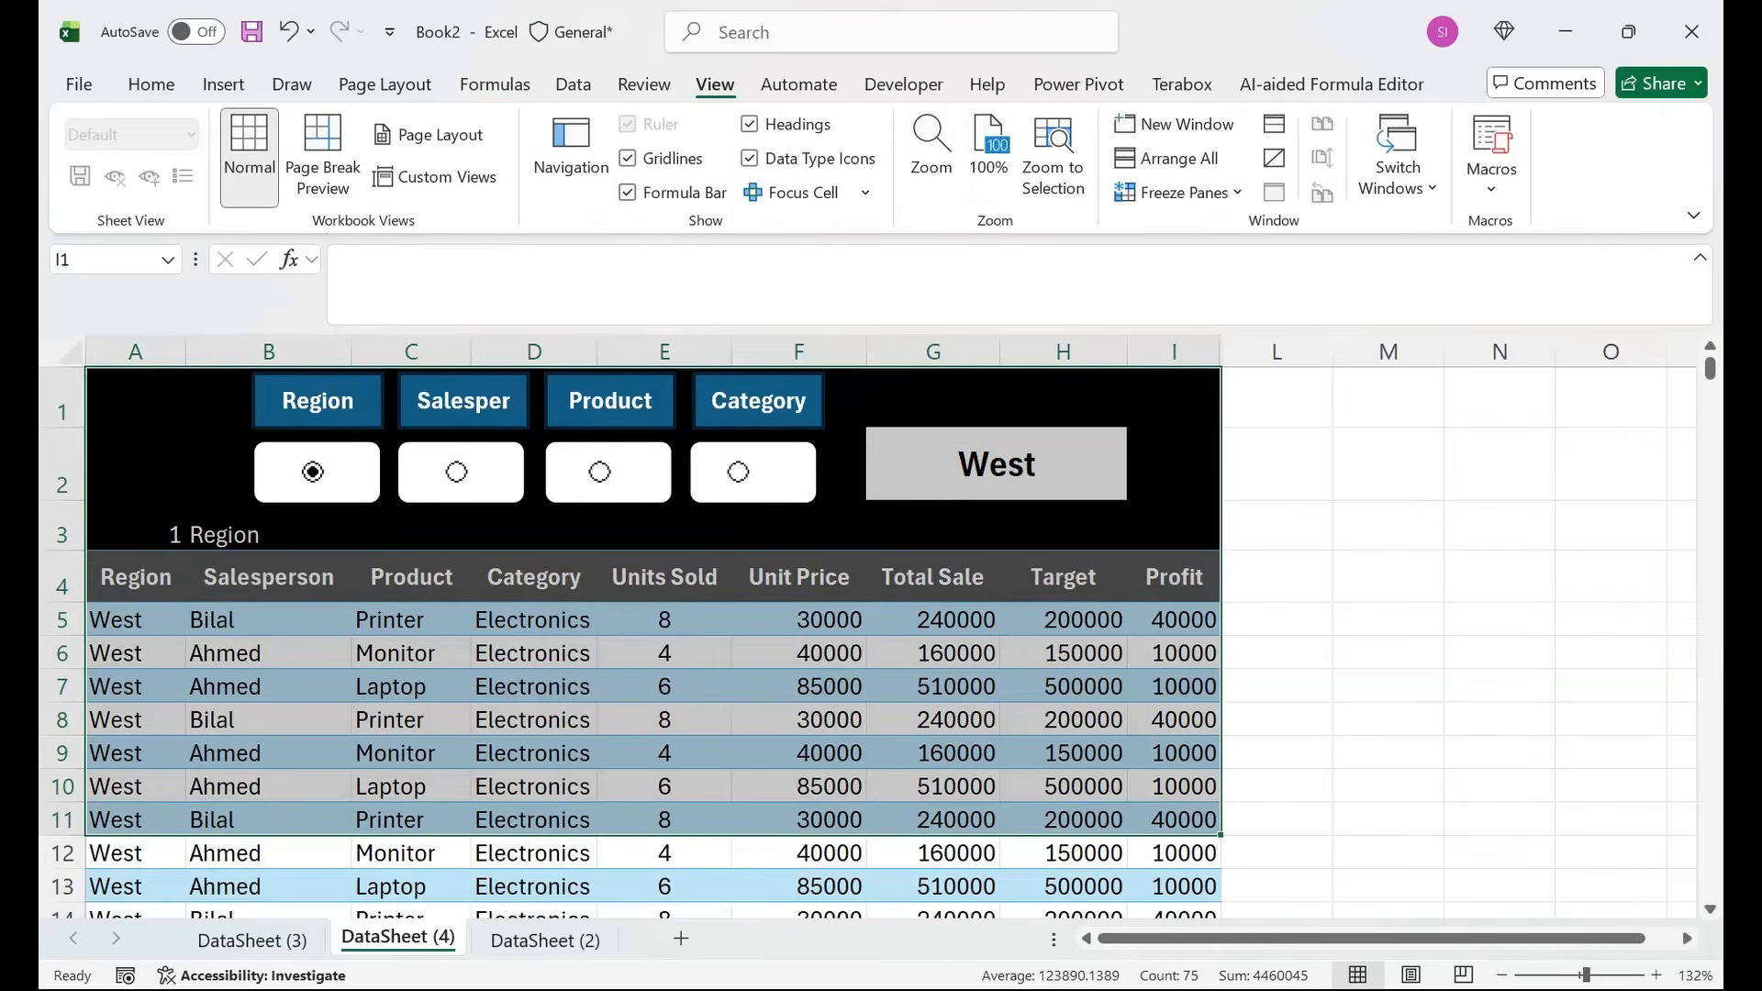
{"action": "left_click", "coordinate": [1048, 152]}
{"action": "left_click", "coordinate": [763, 858]}
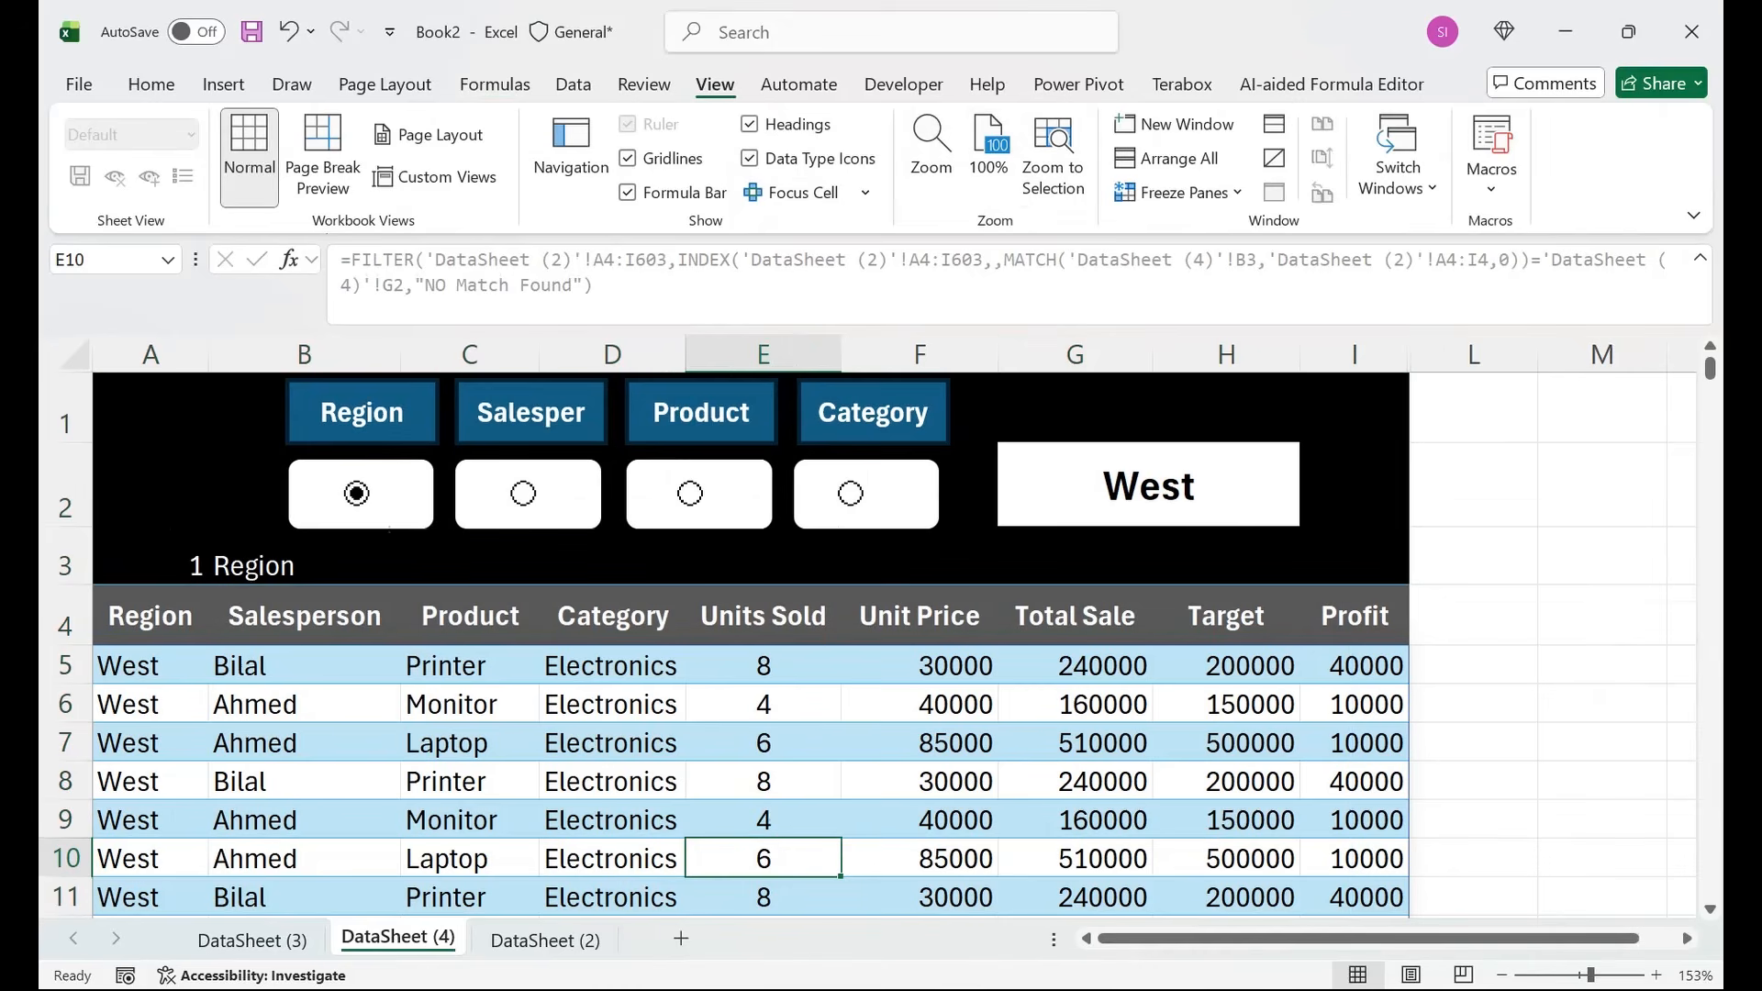
Reduce the height of row 3 and set the font colour of helper cells A3:B3 to black, matching the background.
{"action": "left_click_drag", "start_coordinate": [64, 584], "coordinate": [64, 563]}
{"action": "left_click_drag", "start_coordinate": [276, 545], "coordinate": [165, 545]}
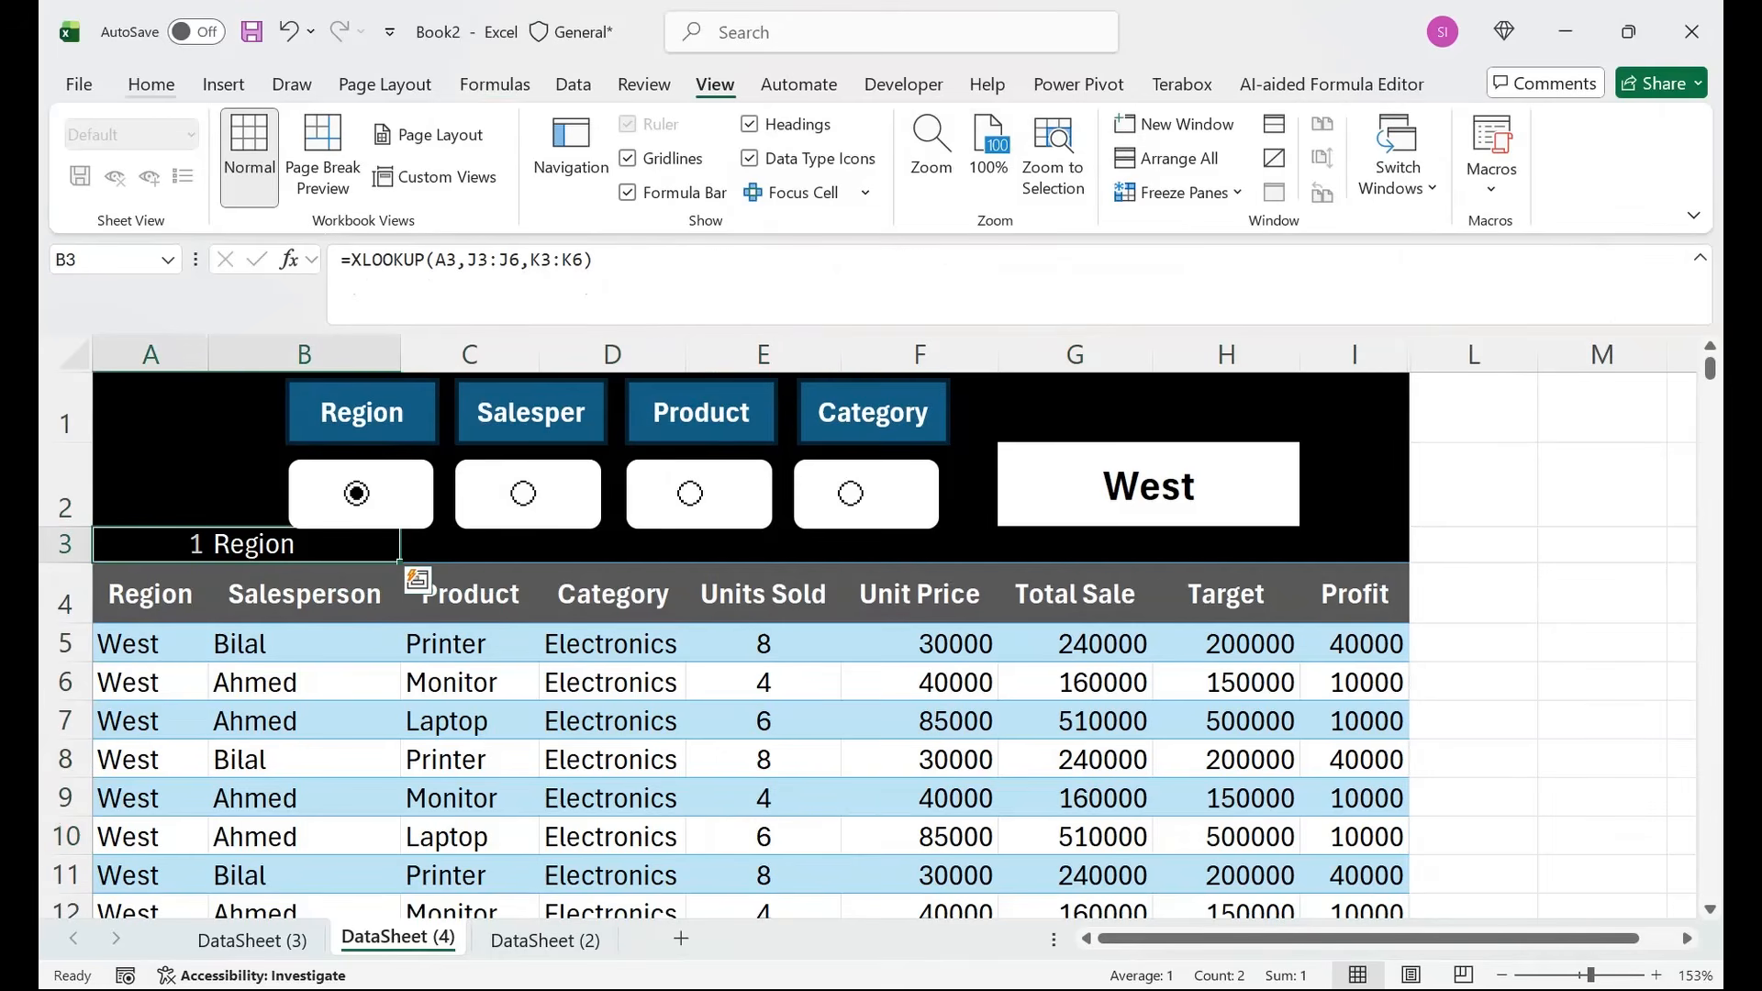
{"action": "left_click", "coordinate": [151, 85]}
{"action": "left_click", "coordinate": [356, 191]}
{"action": "left_click", "coordinate": [373, 304]}
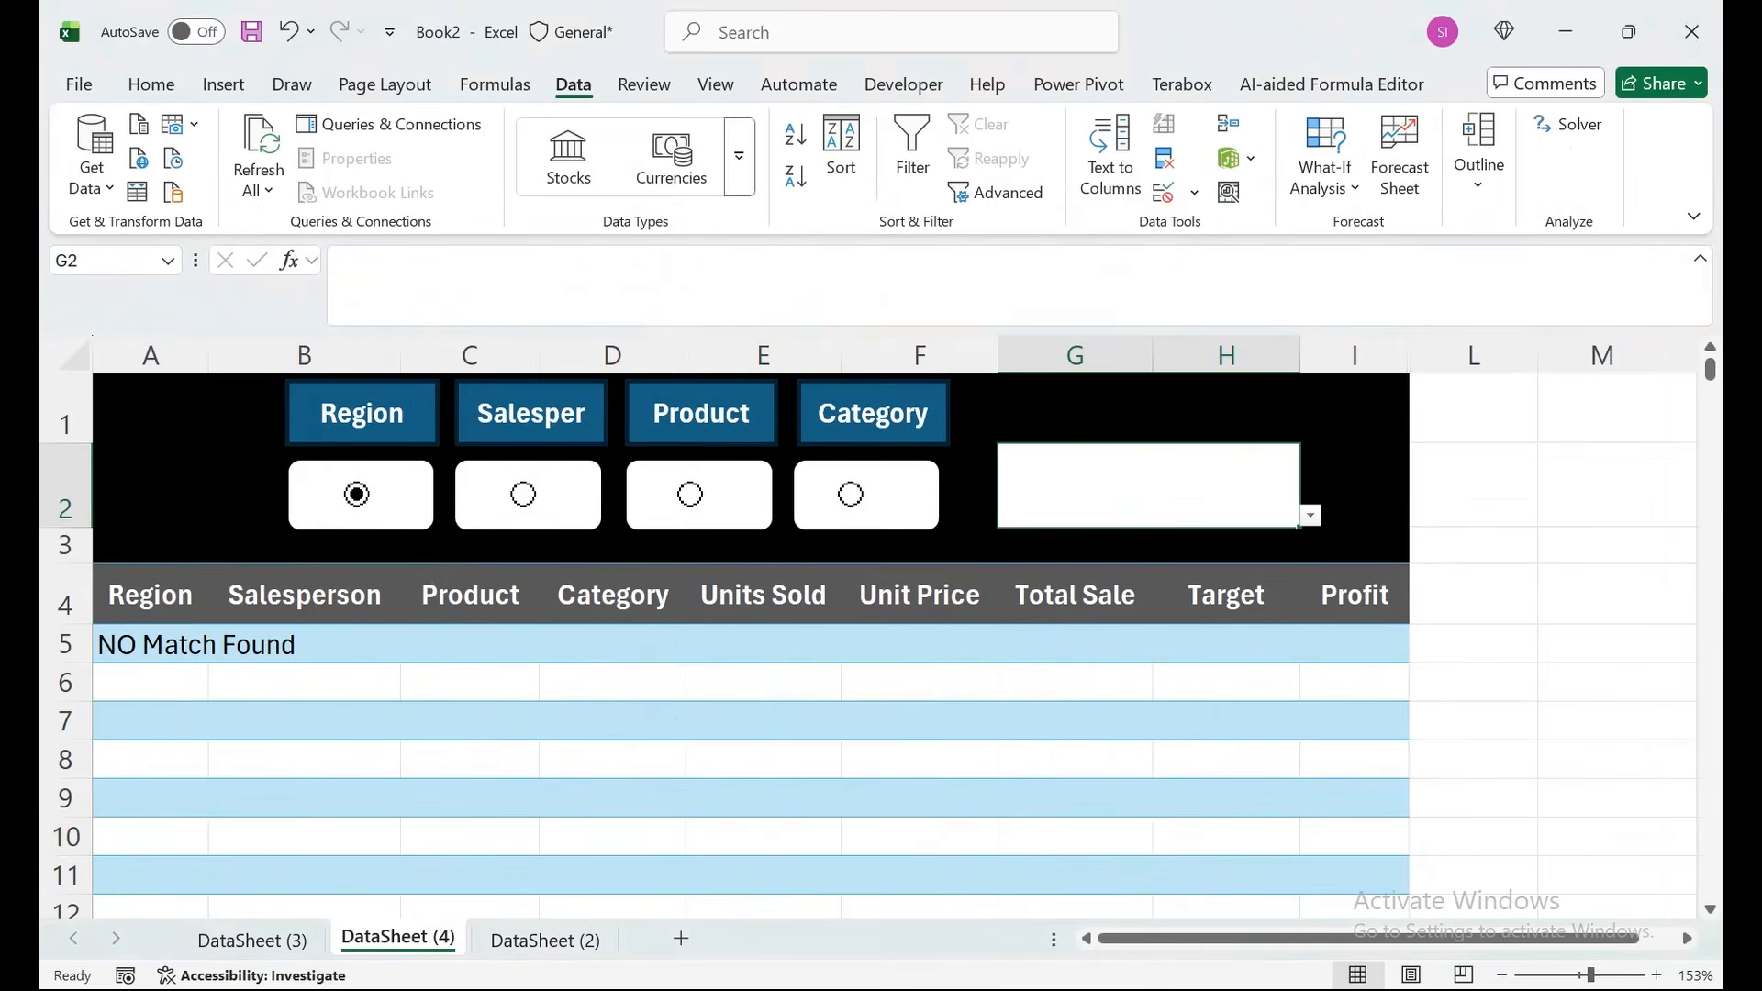
Test the filter by choosing West in the G2 dropdown for Region, and Printer after switching the option button to Product.
{"action": "left_click", "coordinate": [1311, 516]}
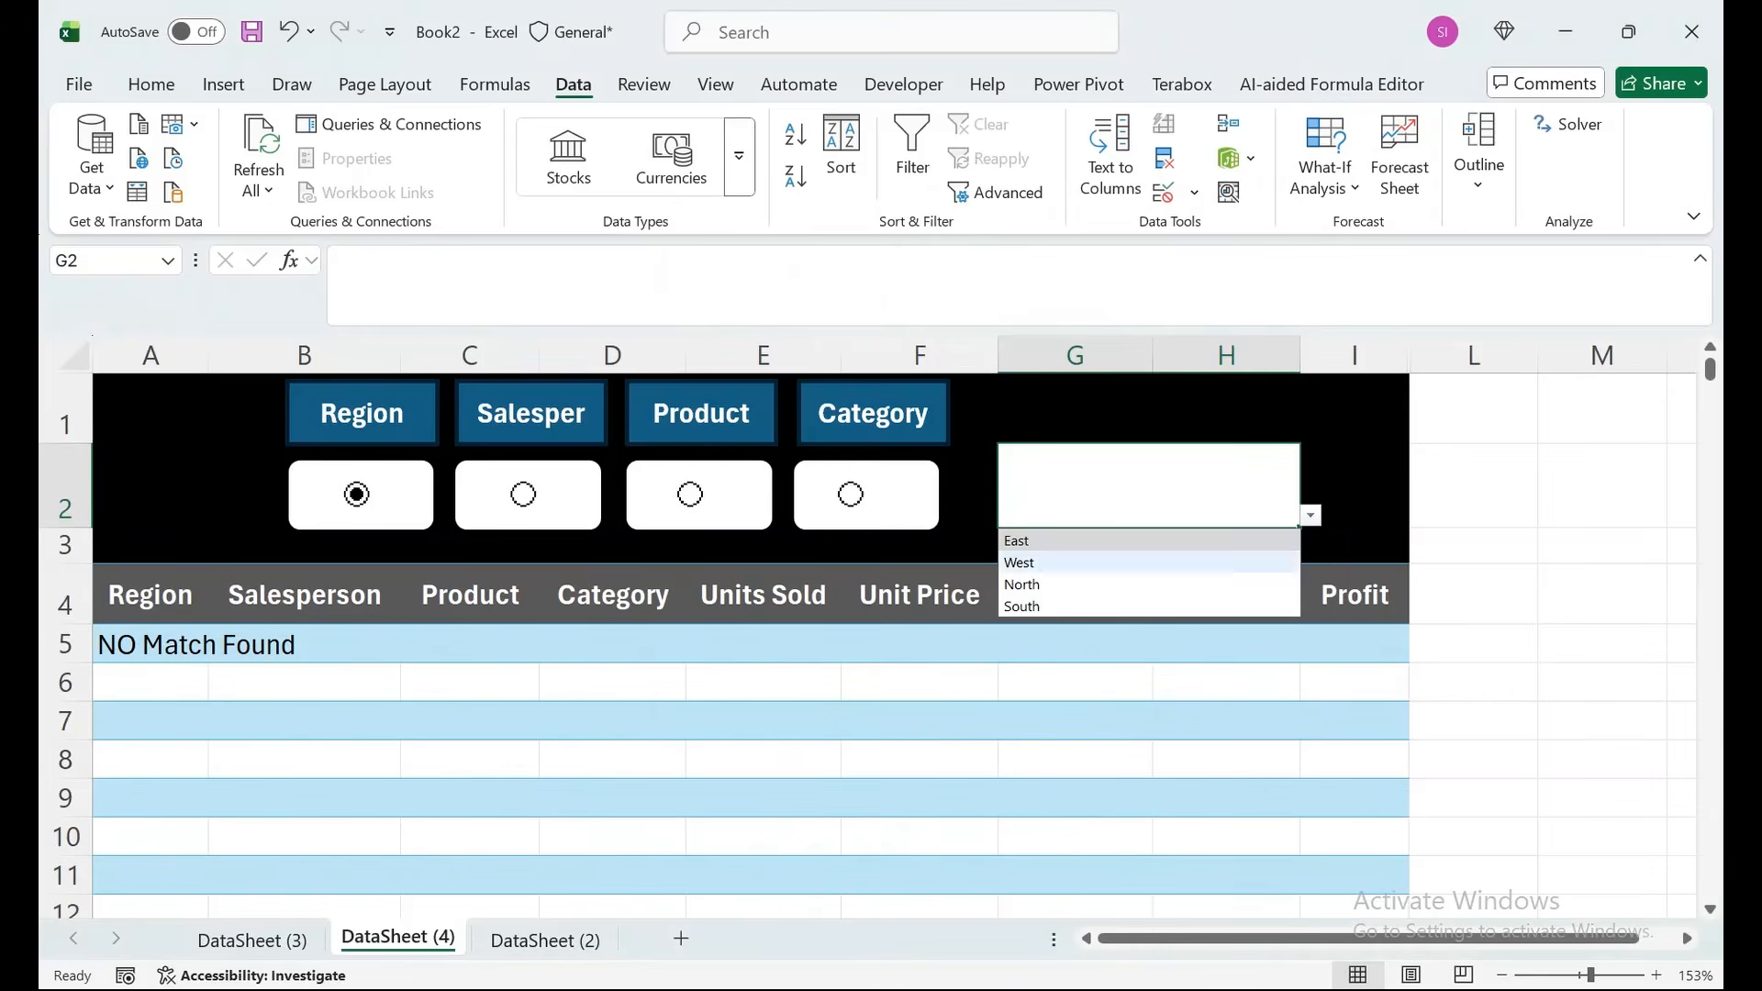
{"action": "left_click", "coordinate": [1166, 563]}
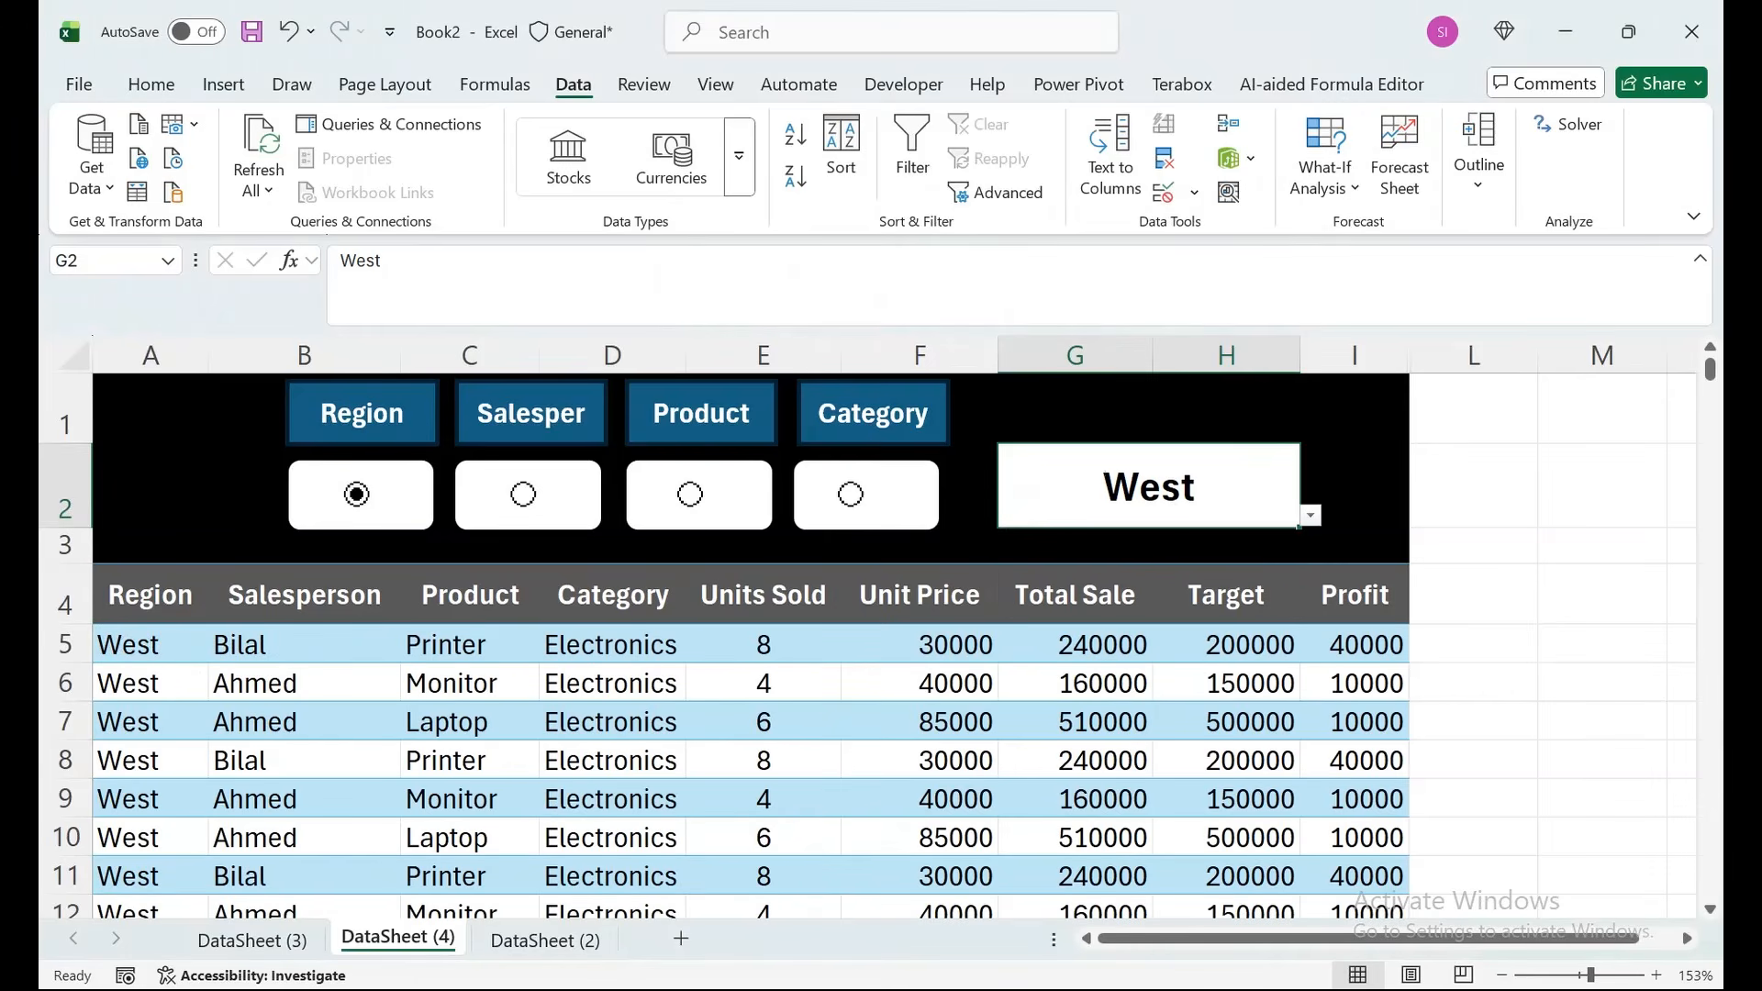
{"action": "left_click", "coordinate": [690, 495]}
{"action": "left_click", "coordinate": [1310, 516]}
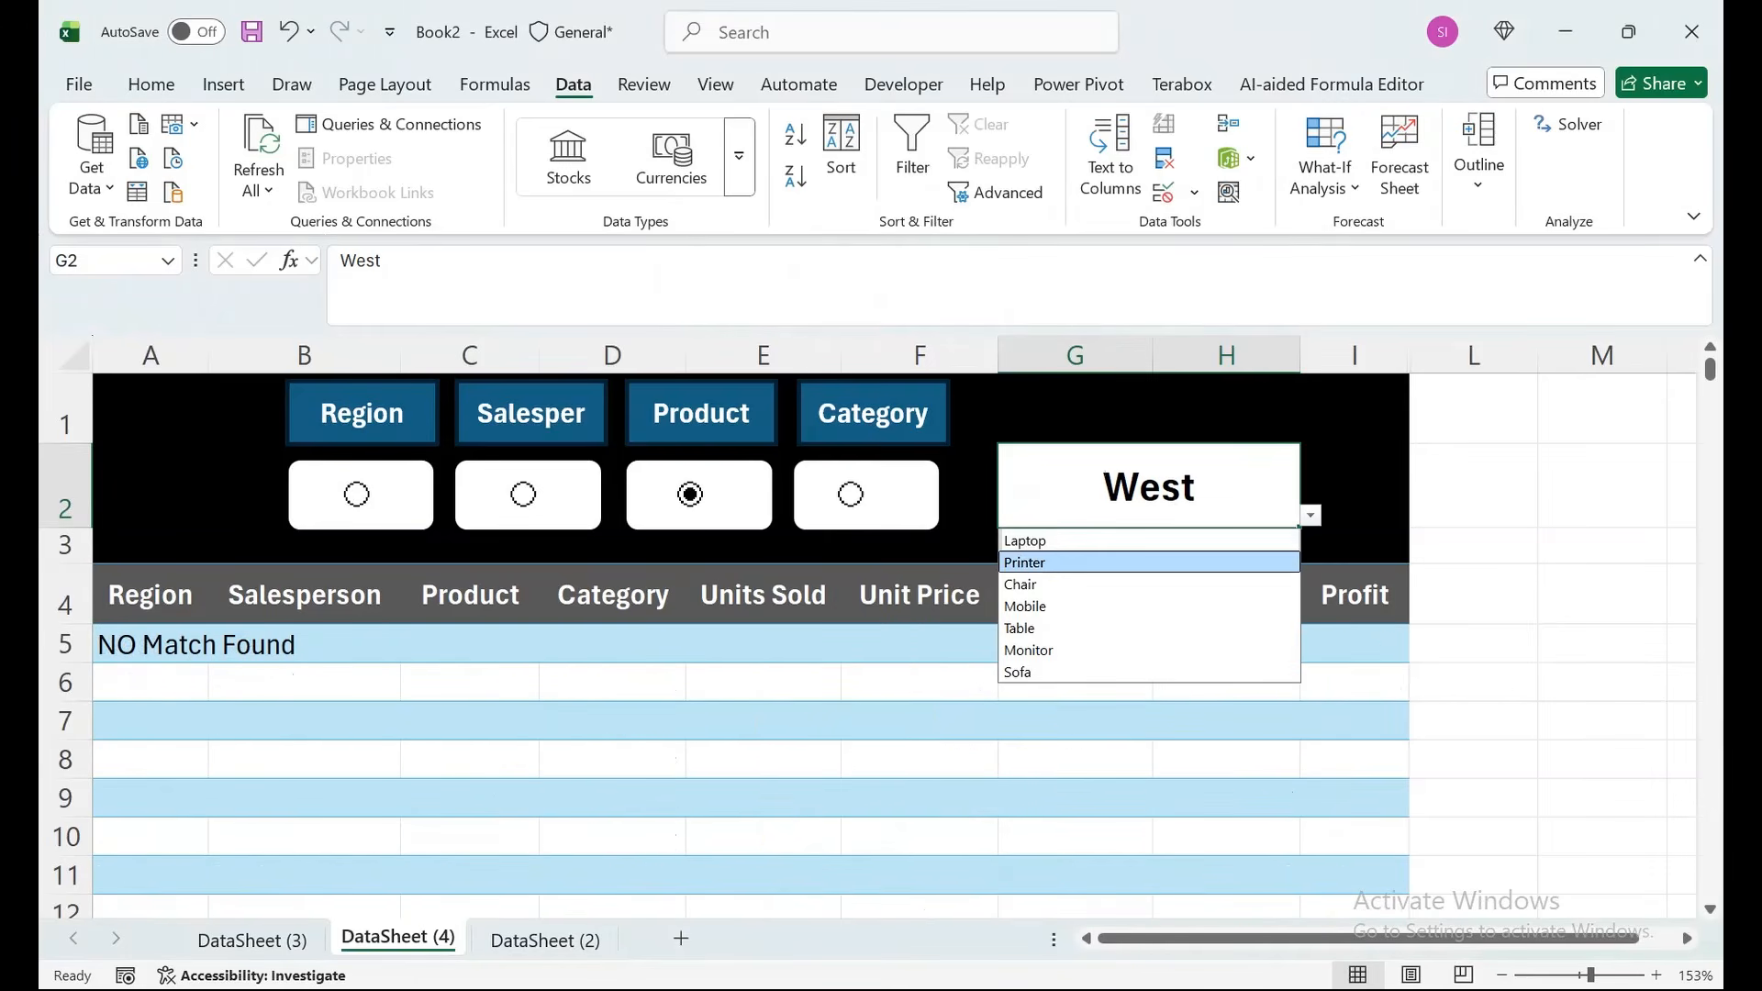
{"action": "left_click", "coordinate": [1166, 563]}
Switch the option button to Category and test the dropdown in G2 with Electronics and Furniture.
{"action": "left_click", "coordinate": [850, 494]}
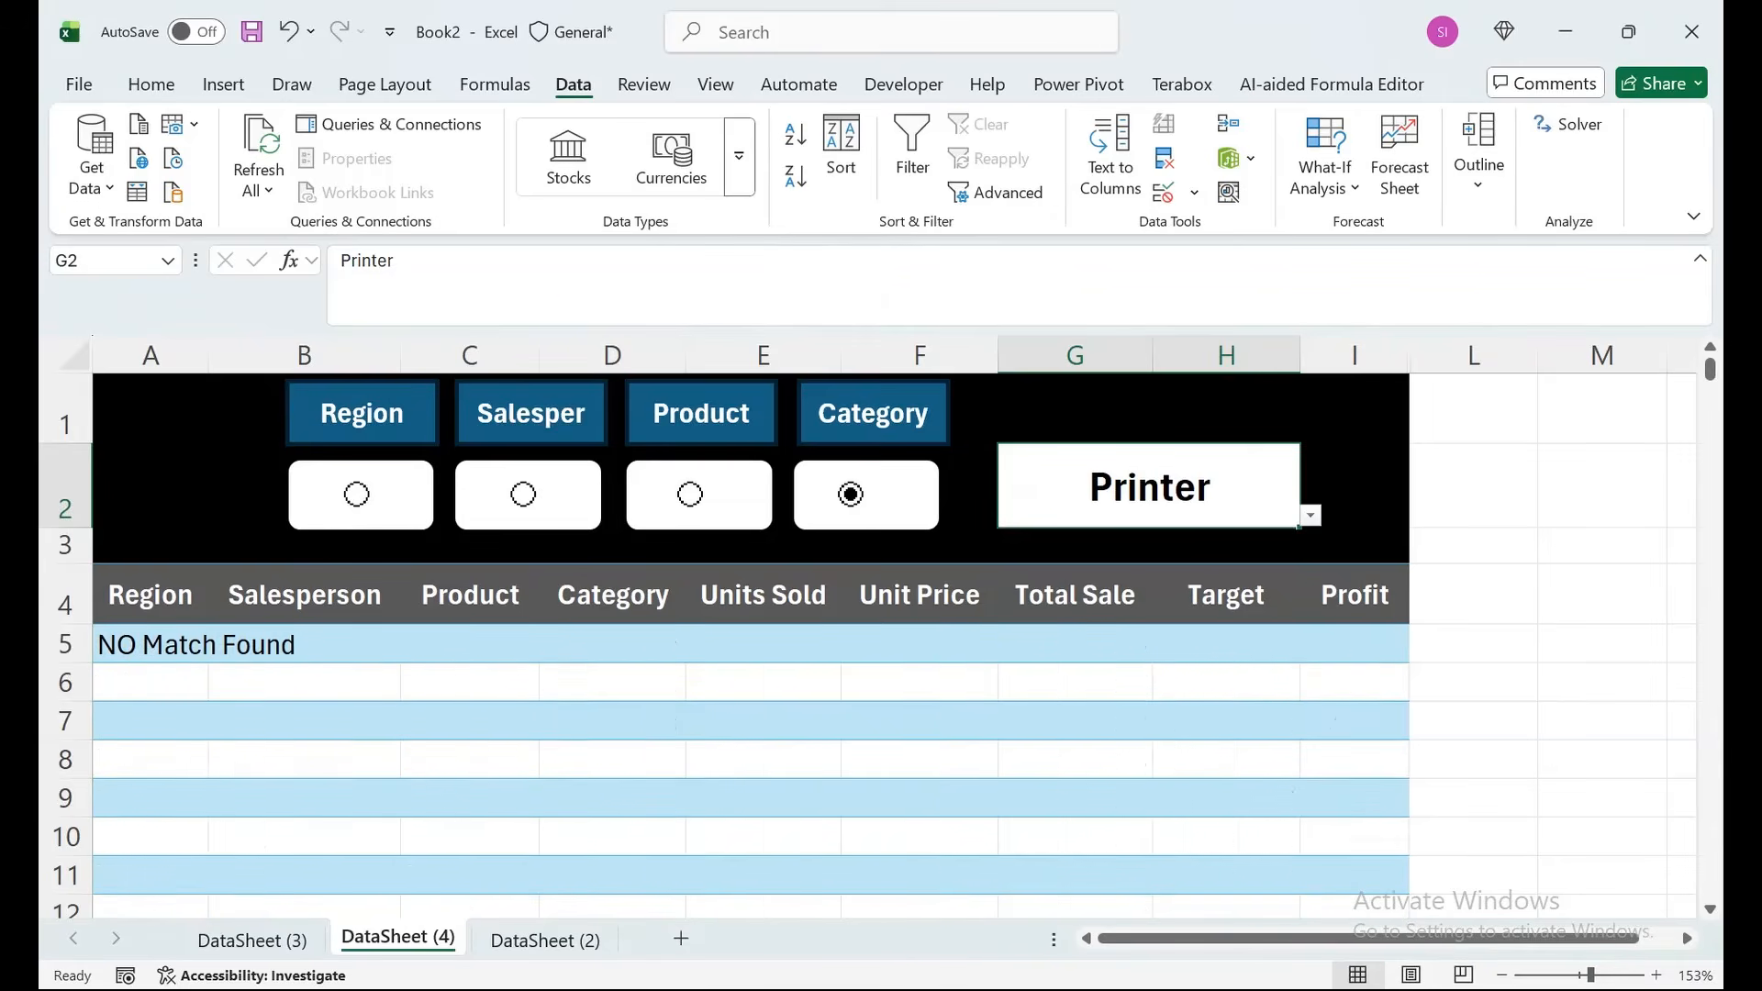
{"action": "left_click", "coordinate": [494, 84]}
{"action": "left_click", "coordinate": [1310, 516]}
{"action": "left_click", "coordinate": [1149, 540]}
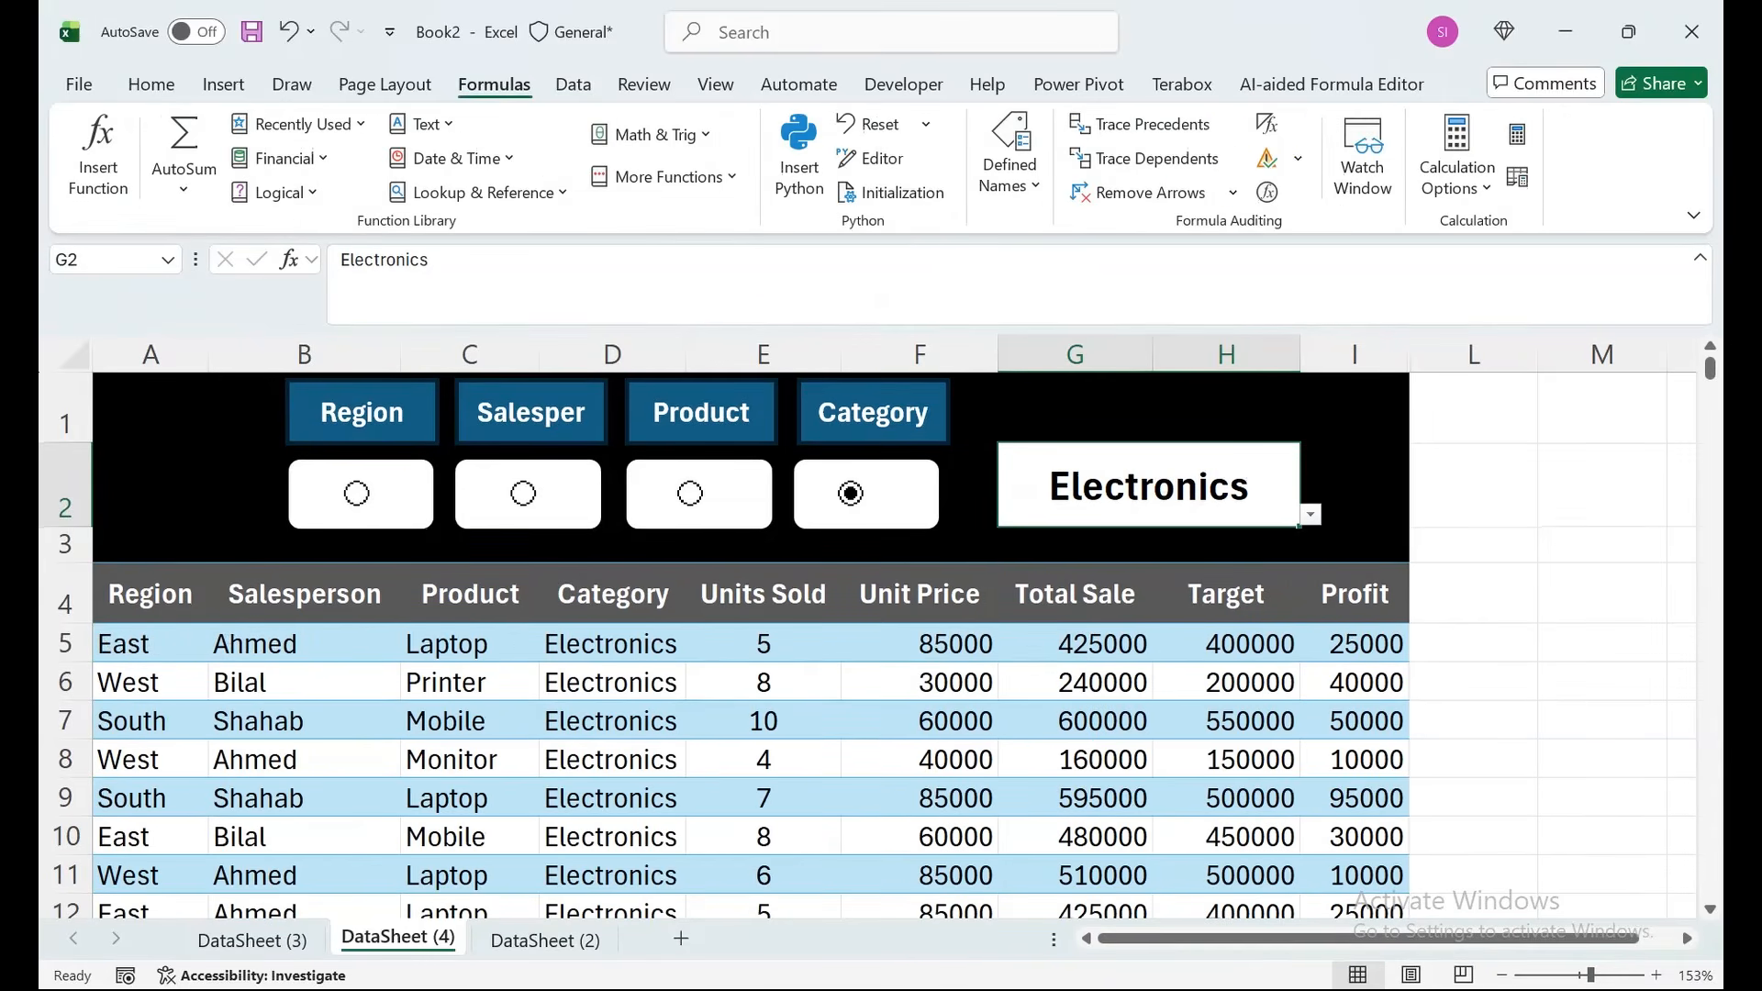
{"action": "left_click", "coordinate": [1310, 516]}
{"action": "left_click", "coordinate": [1147, 558]}
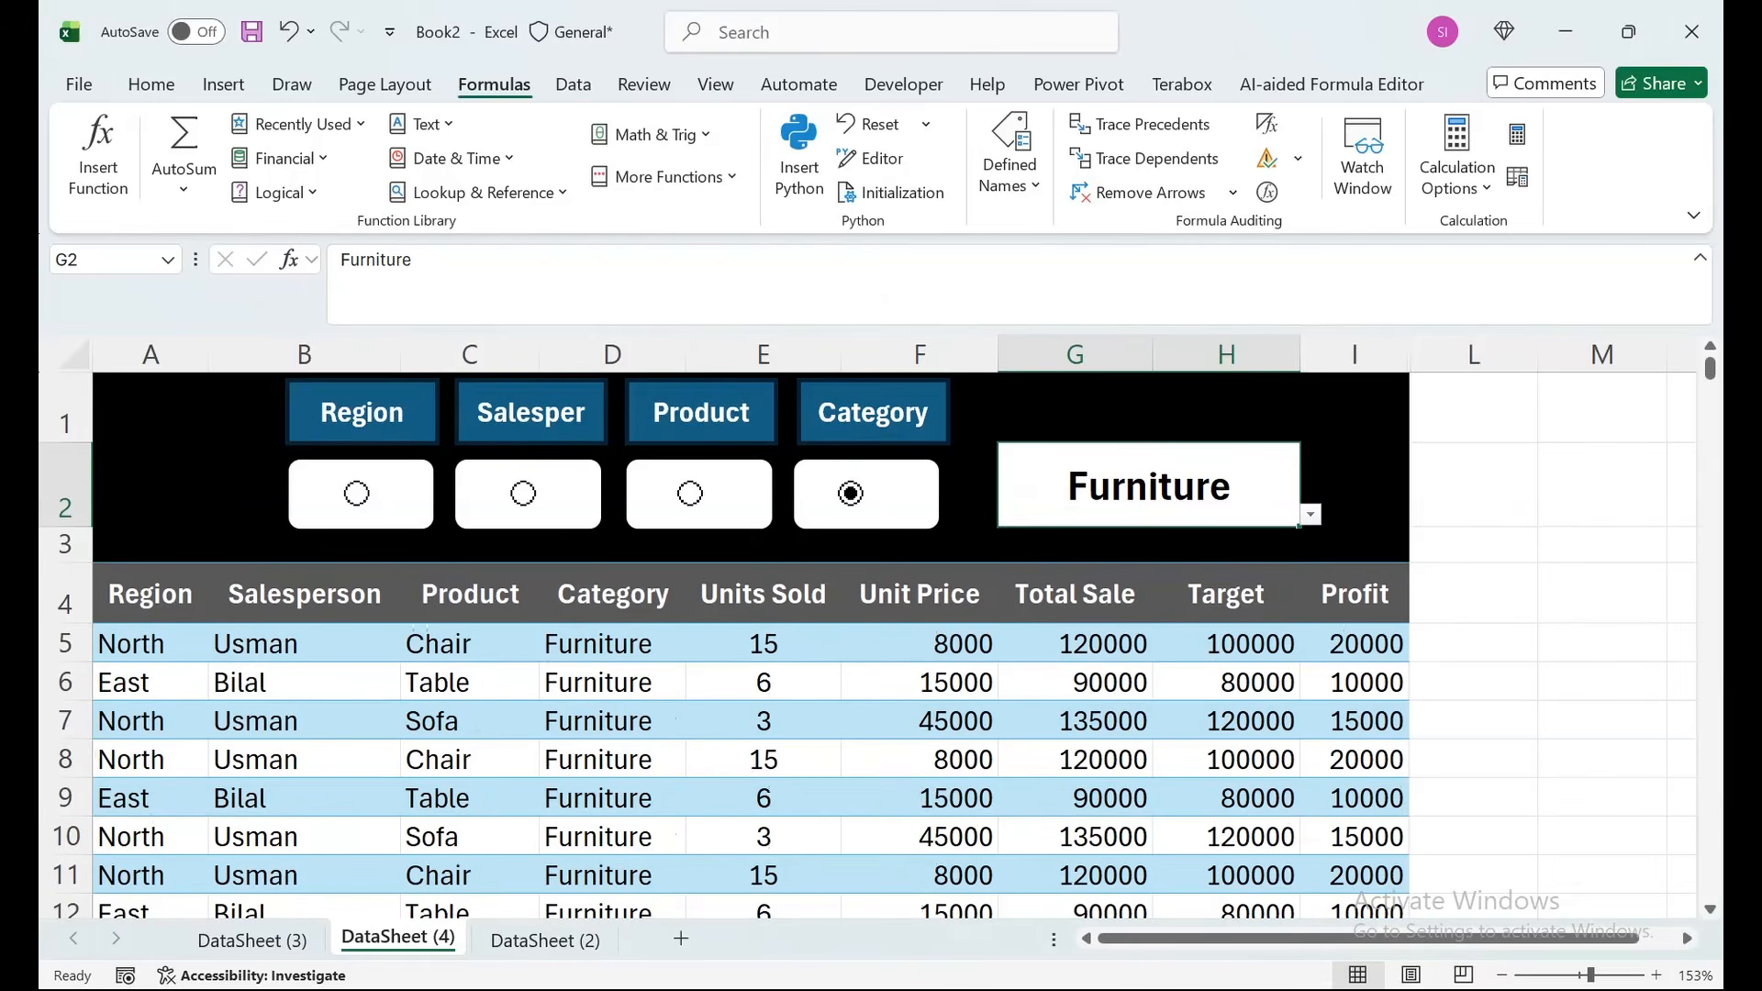
Select the Product option button, choose Printer in the G2 dropdown, and switch the option button back to Category.
{"action": "left_click", "coordinate": [690, 495]}
{"action": "left_click", "coordinate": [1311, 515]}
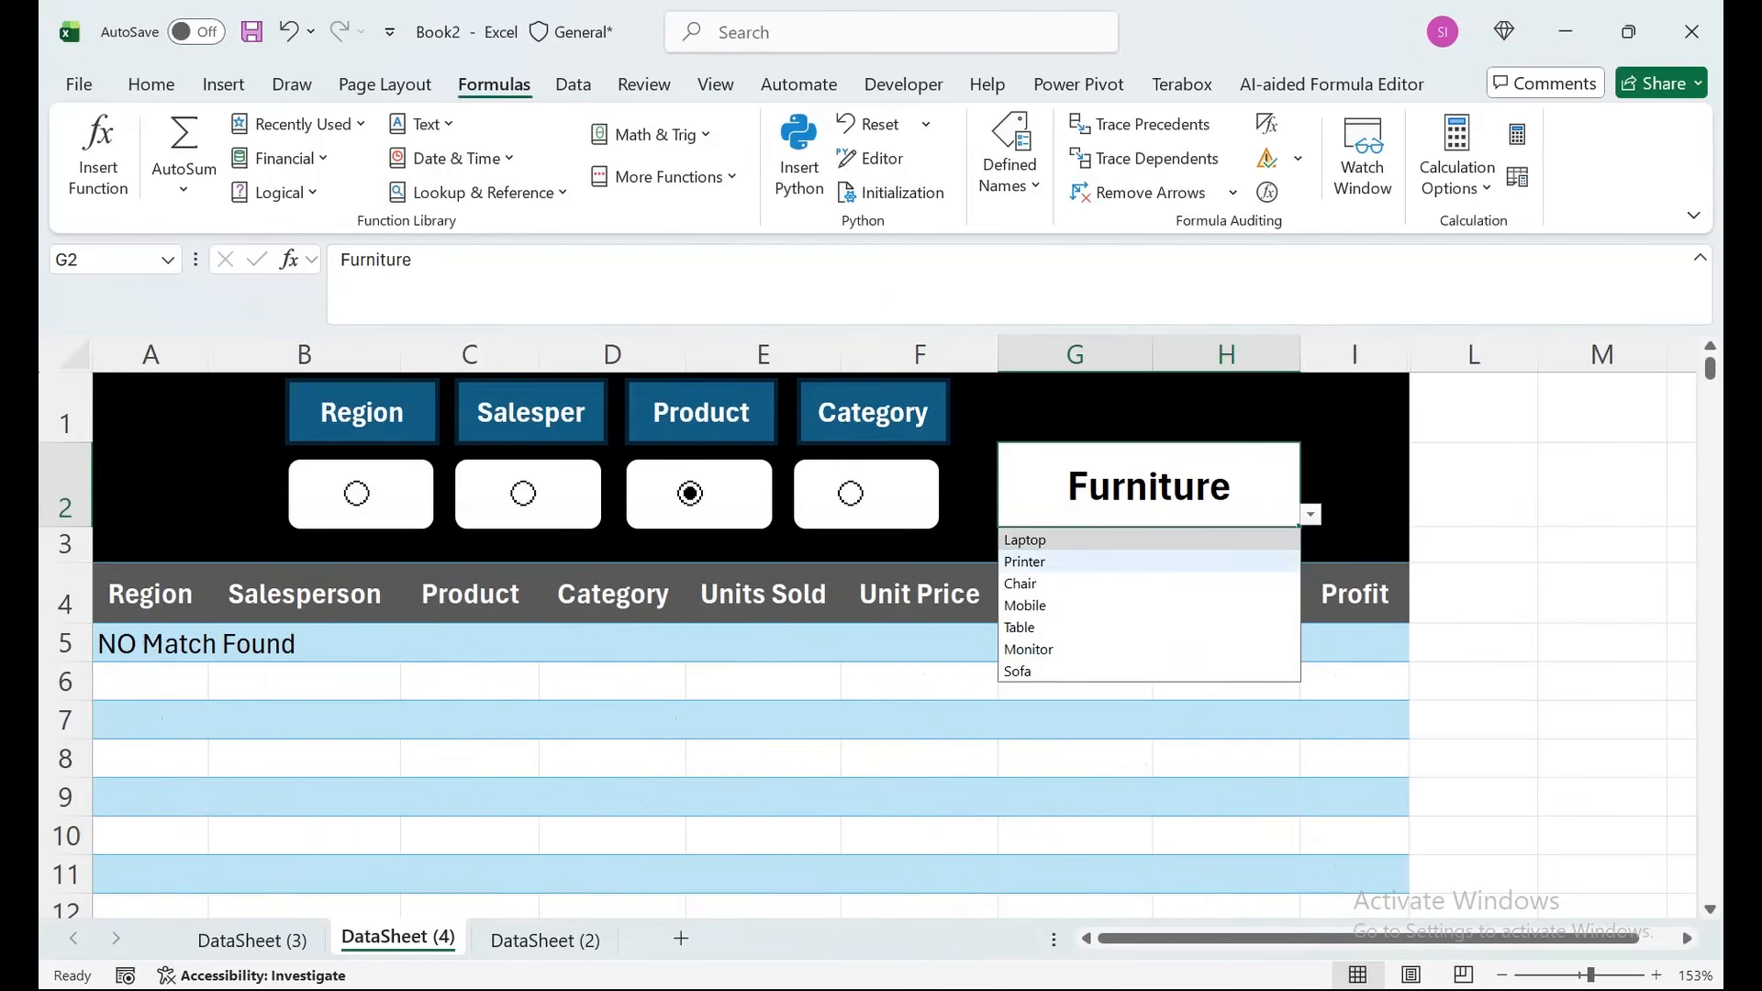
{"action": "left_click", "coordinate": [1149, 561]}
{"action": "left_click", "coordinate": [851, 494]}
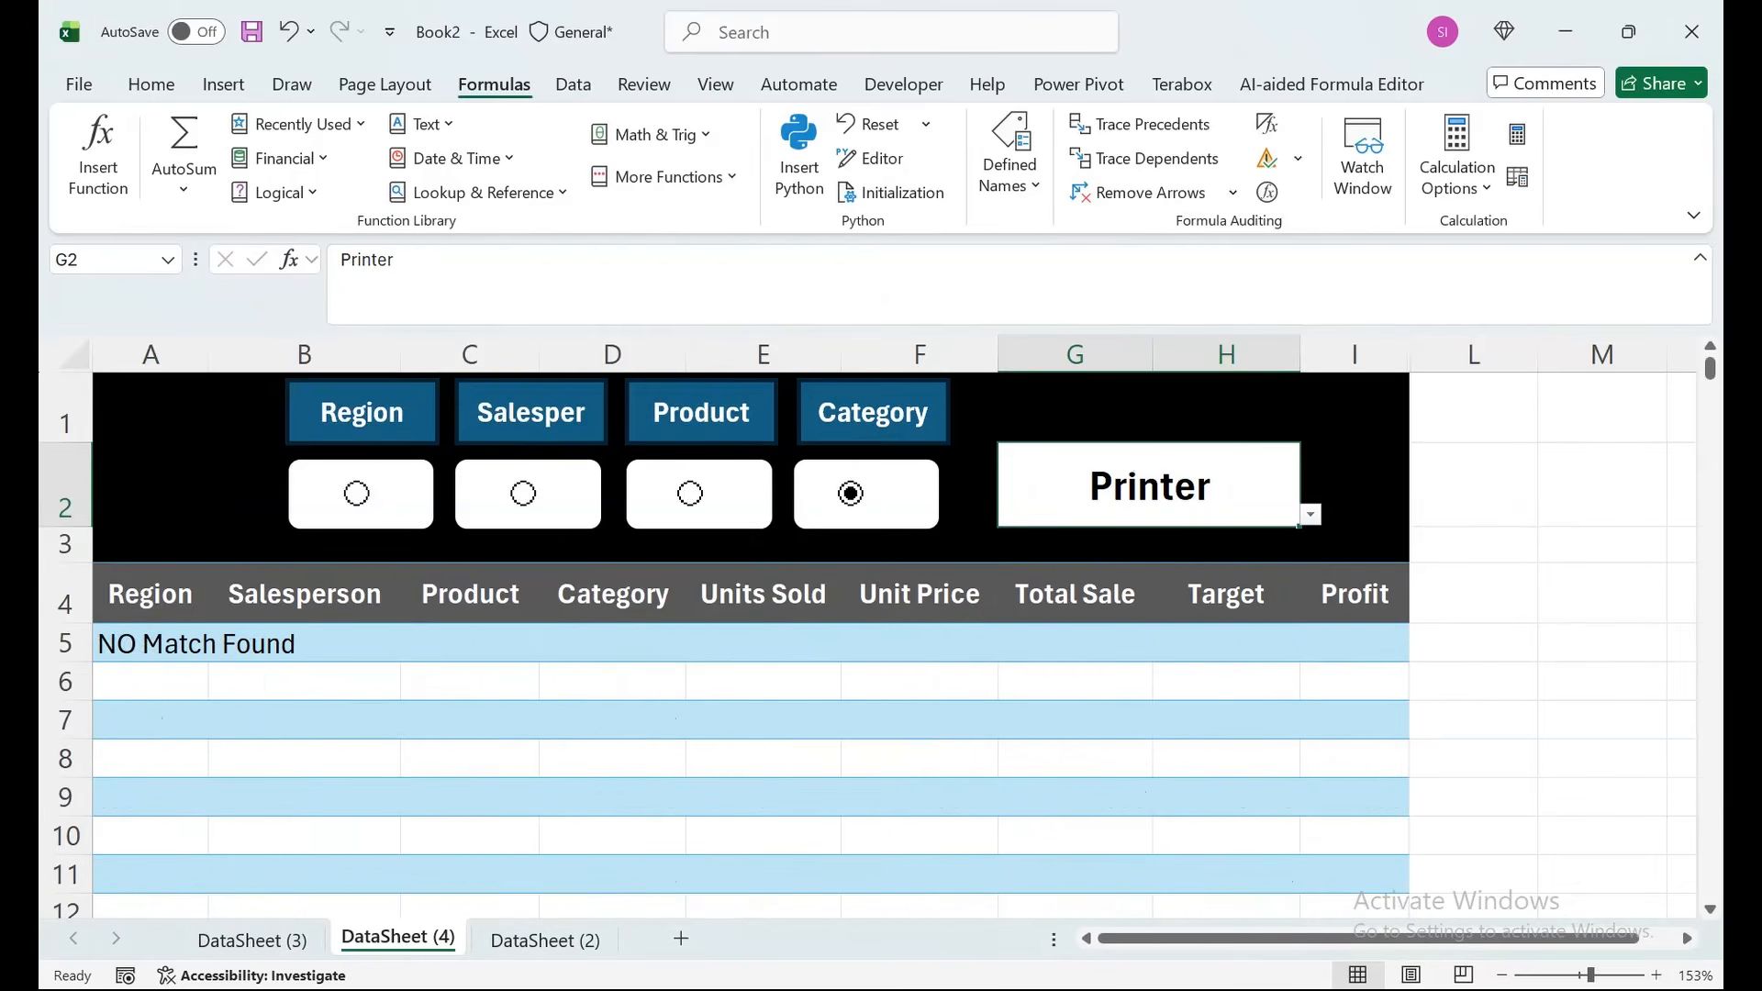
{"action": "left_click", "coordinate": [1355, 485]}
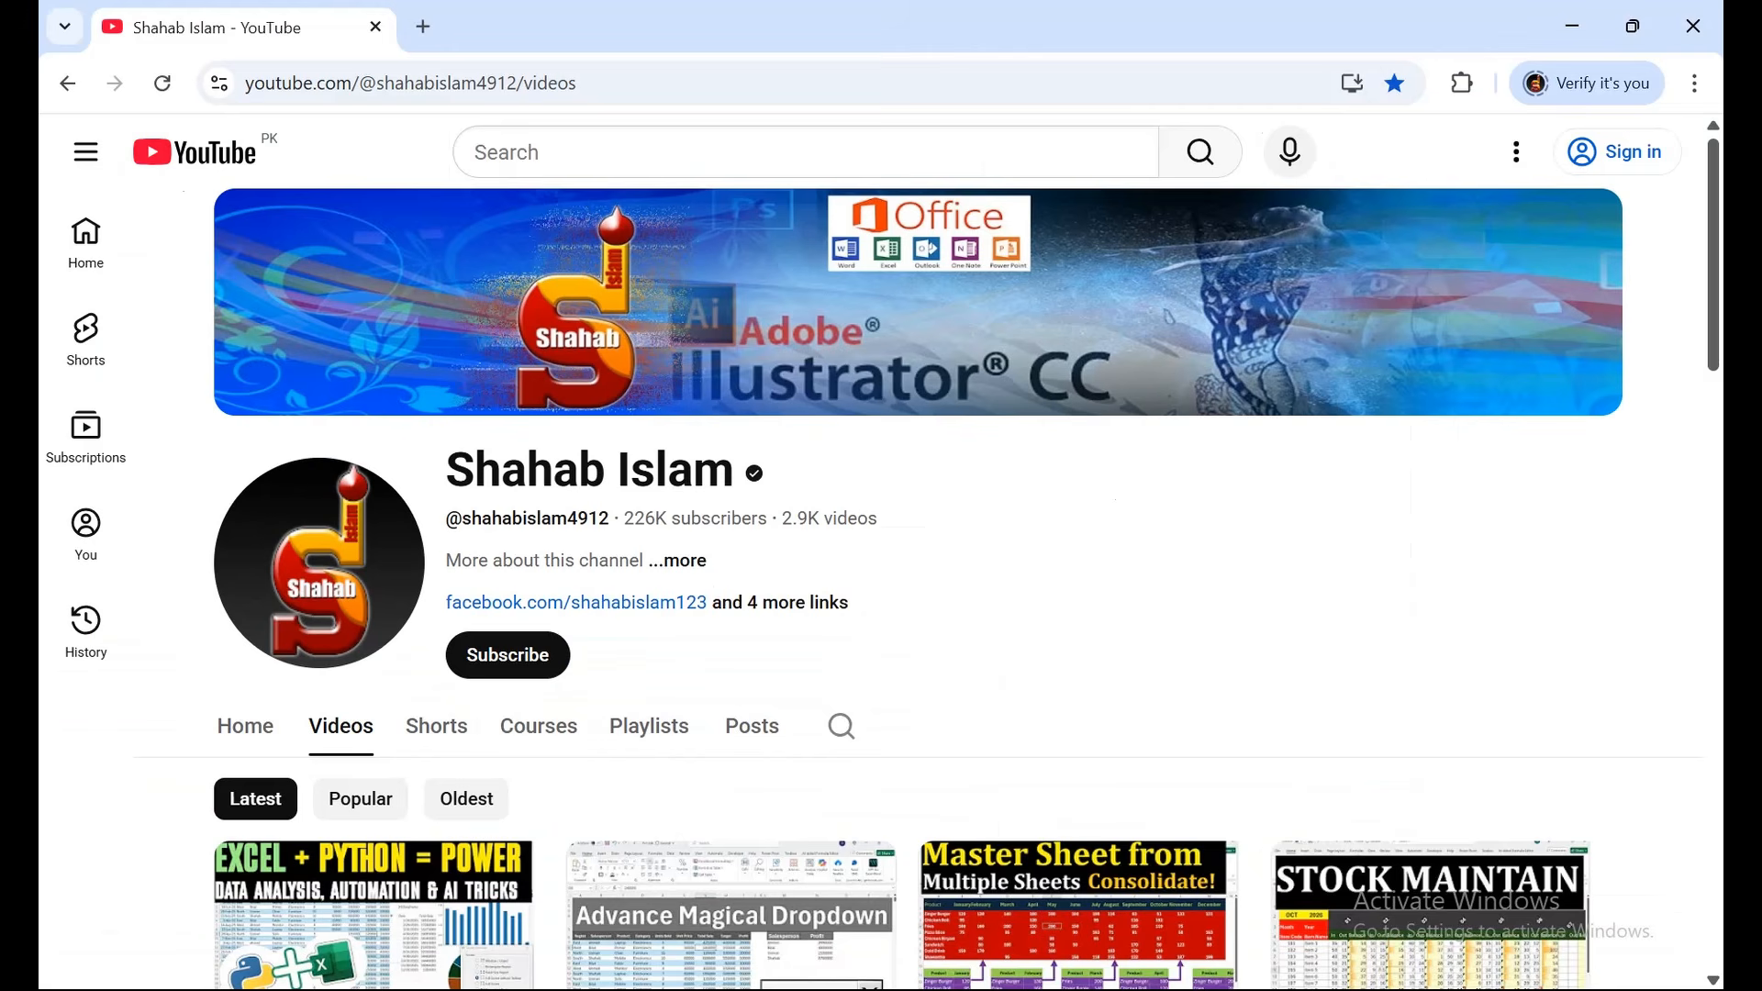